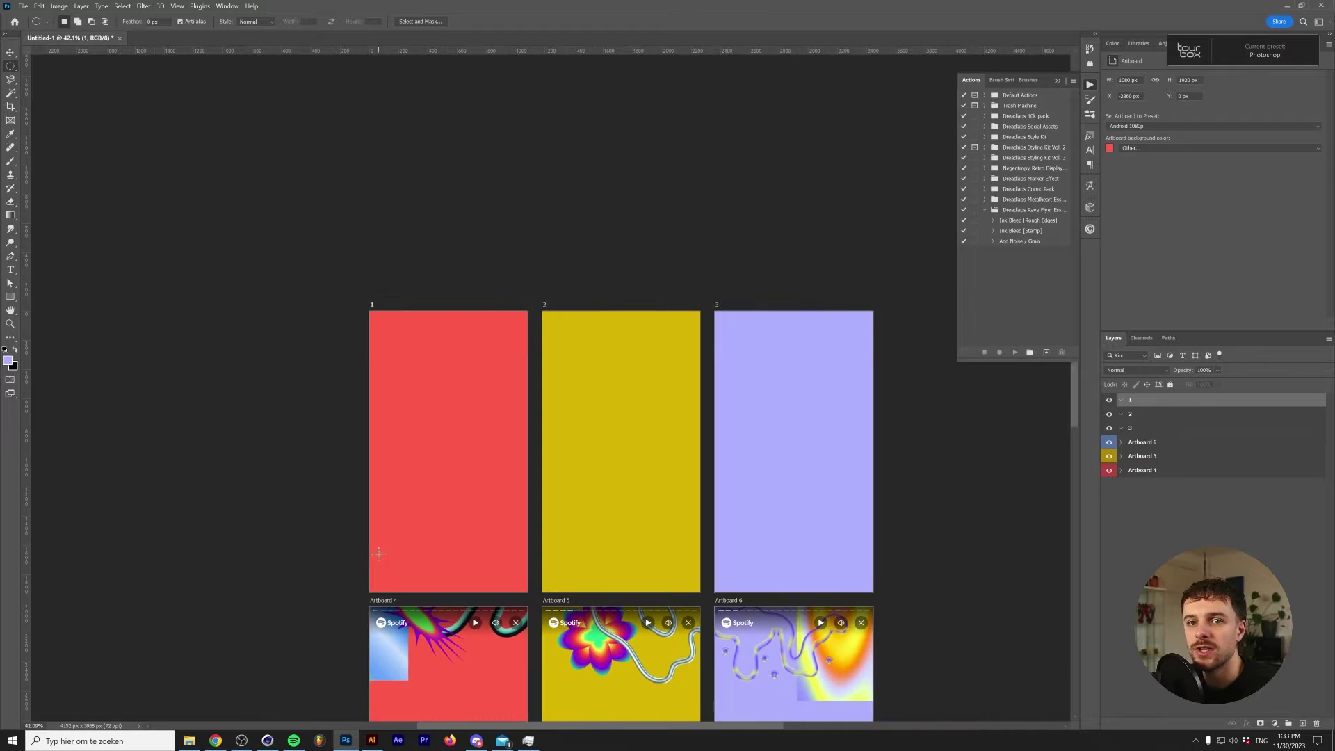
- Switch to the Illustrator document holding the blank red, yellow and lilac posters above the Spotify Wrapped references
scroll(379, 554, down, 3)
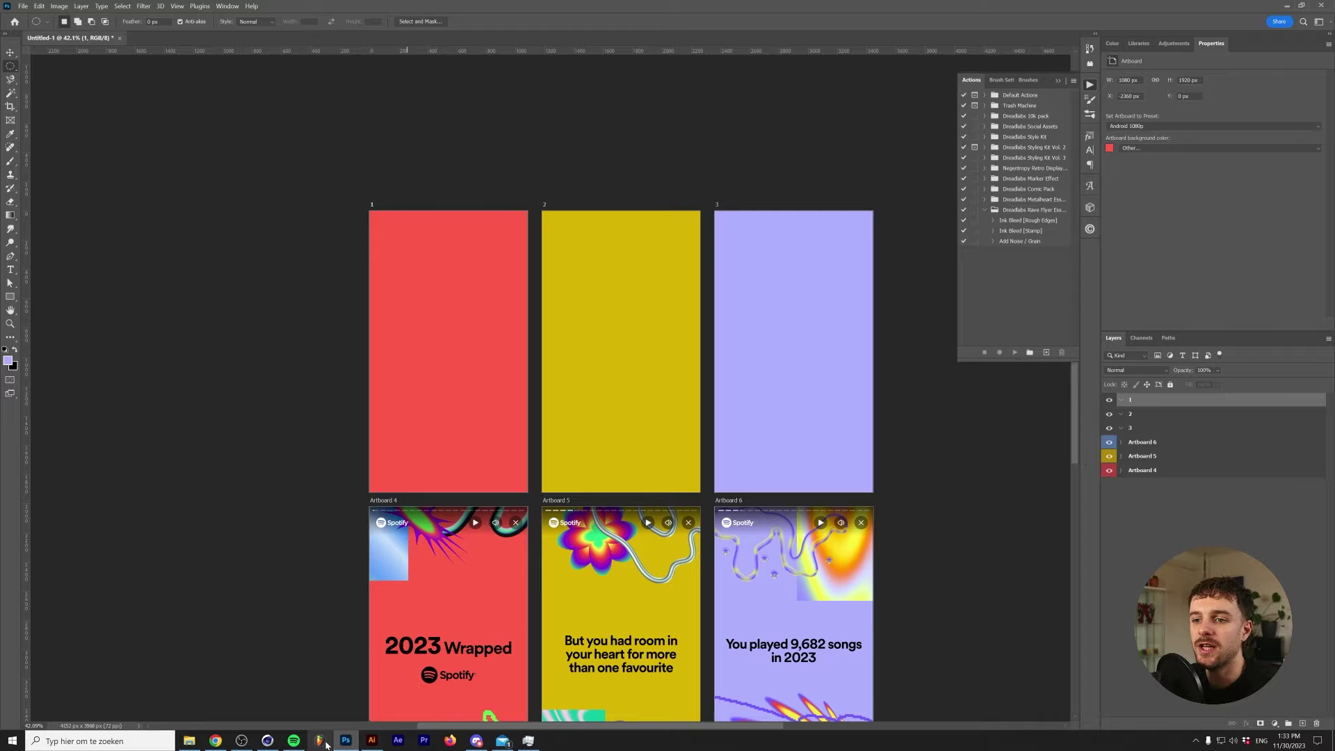
click(372, 740)
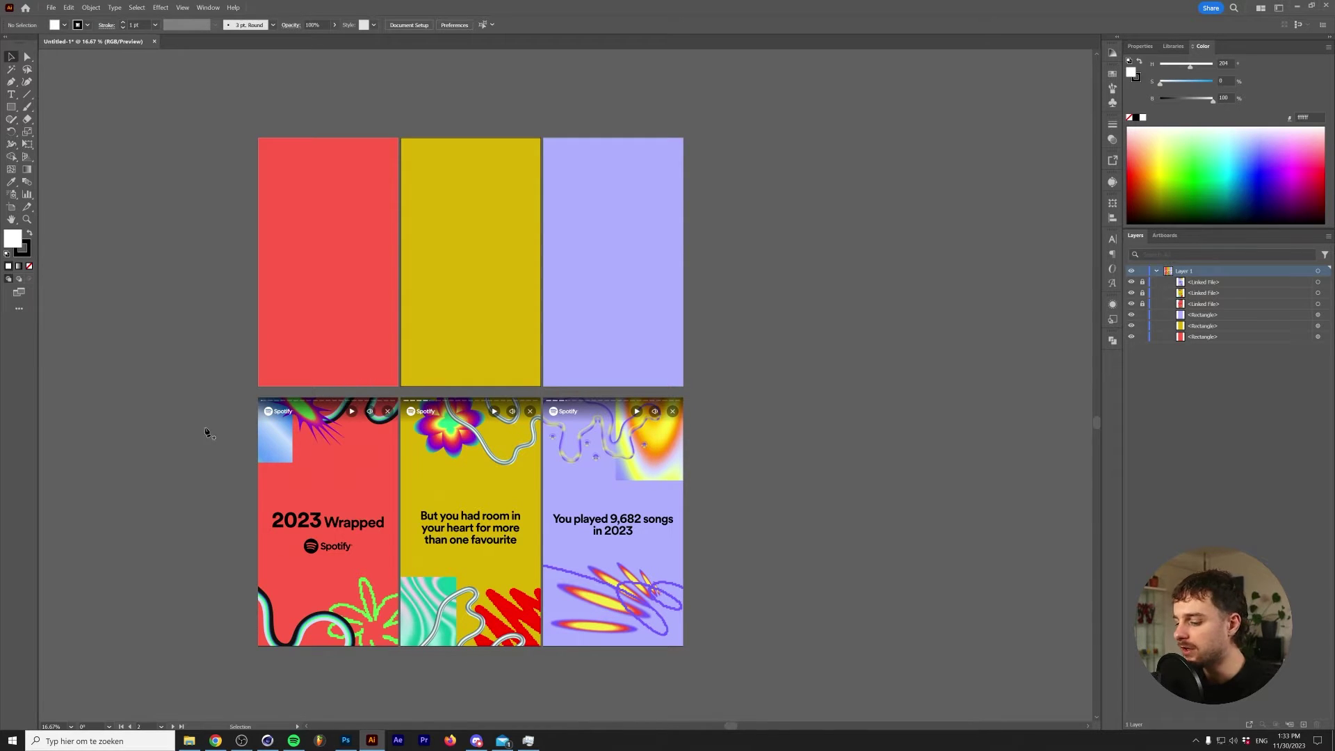
scroll(250, 283, up, 2)
scroll(277, 381, down, 2)
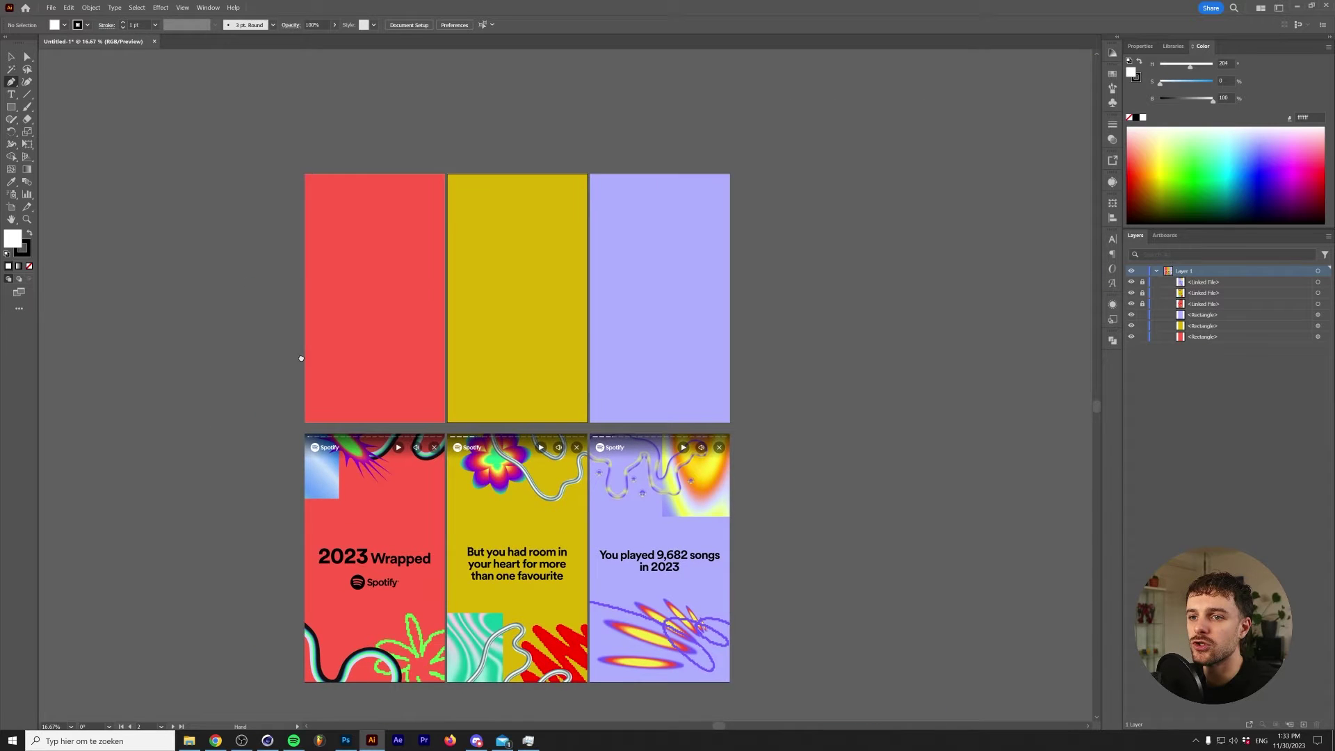
- With the Pen tool, draw a smooth wavy open path from outside the blank red poster across its lower left part
click(298, 330)
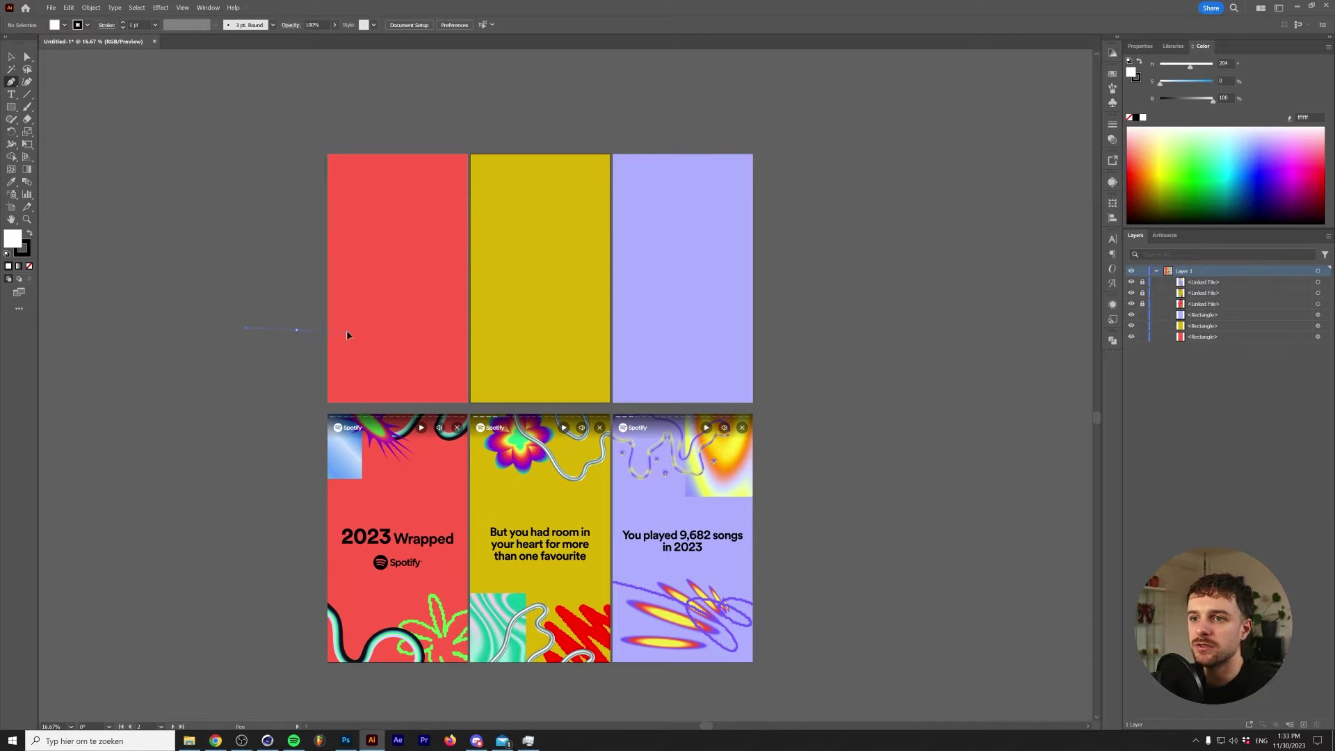
drag(348, 406, 452, 392)
click(411, 406)
- Reshape the end of the wavy path by shortening a curve handle and moving its last anchor point slightly outward
key(a)
click(449, 395)
scroll(385, 381, up, 3)
click(474, 346)
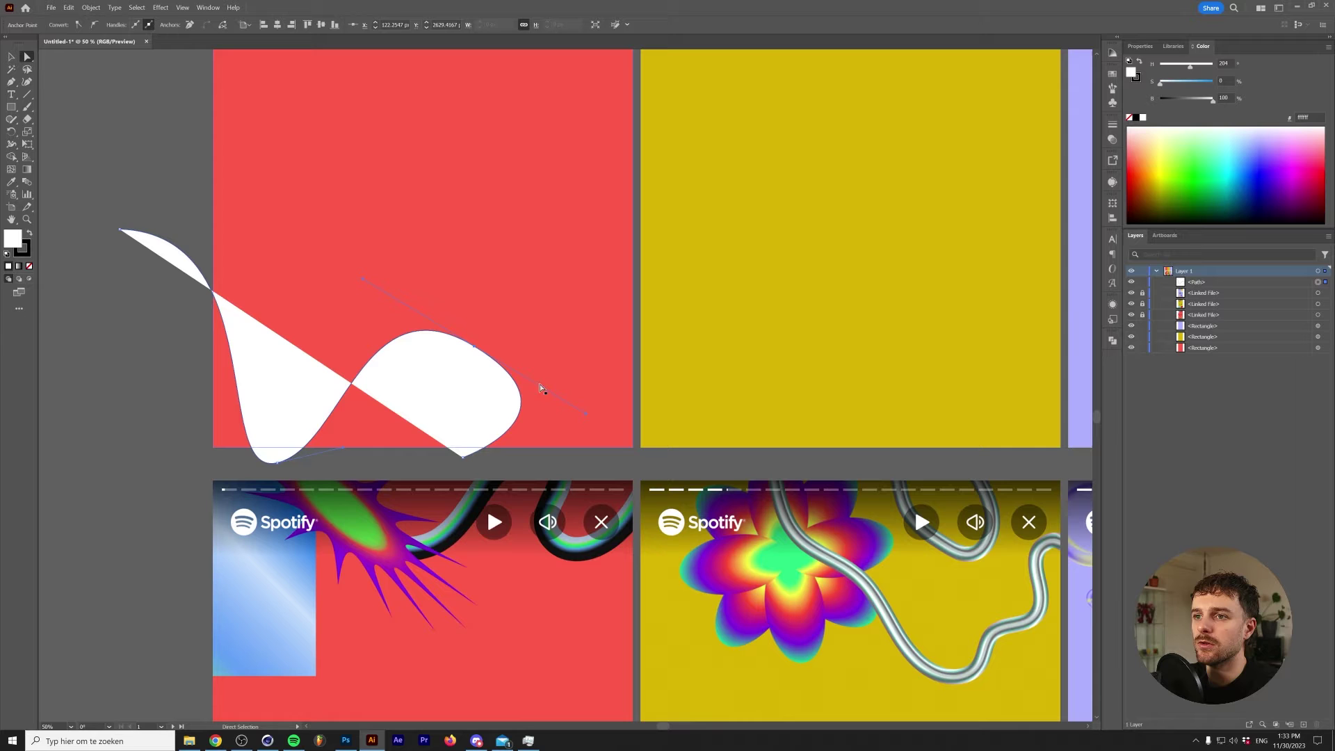
drag(583, 413, 523, 379)
drag(463, 456, 501, 465)
- Remove the wavy path's fill and thicken its black stroke to 80 pt
click(29, 266)
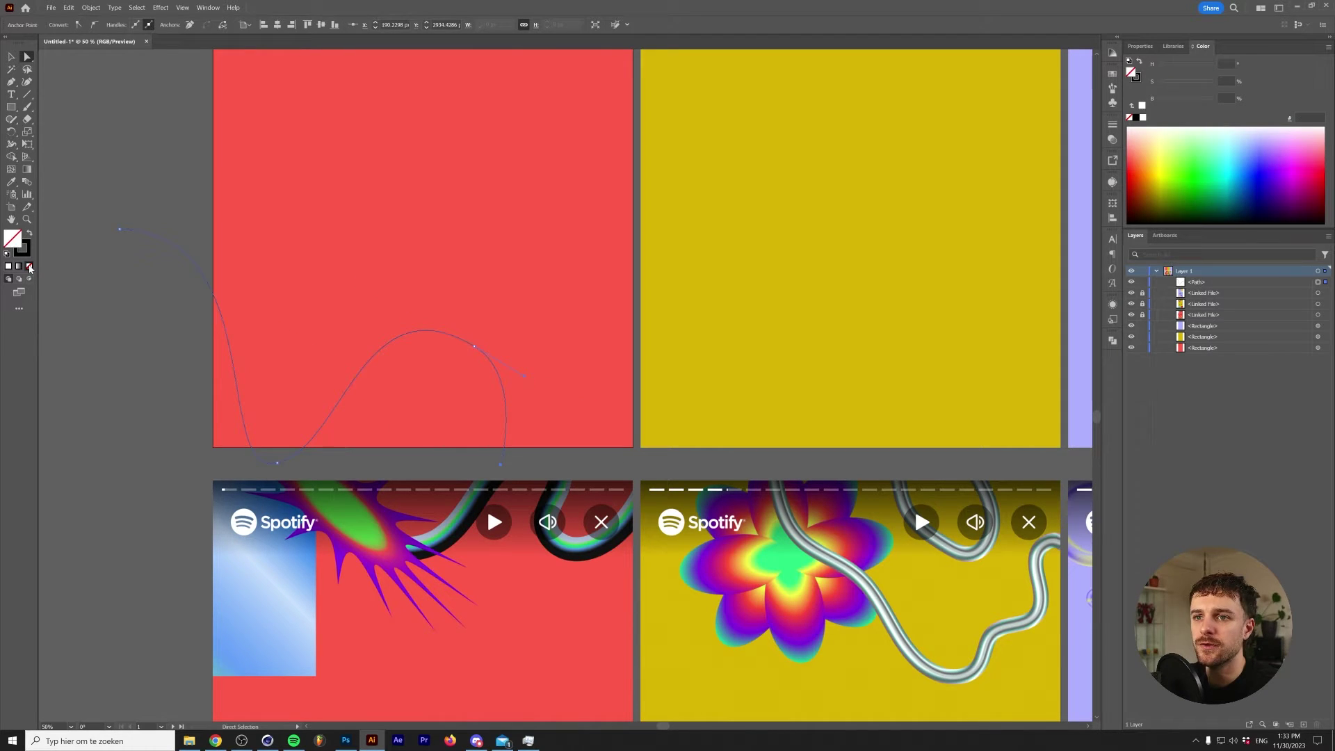
click(22, 248)
click(1139, 46)
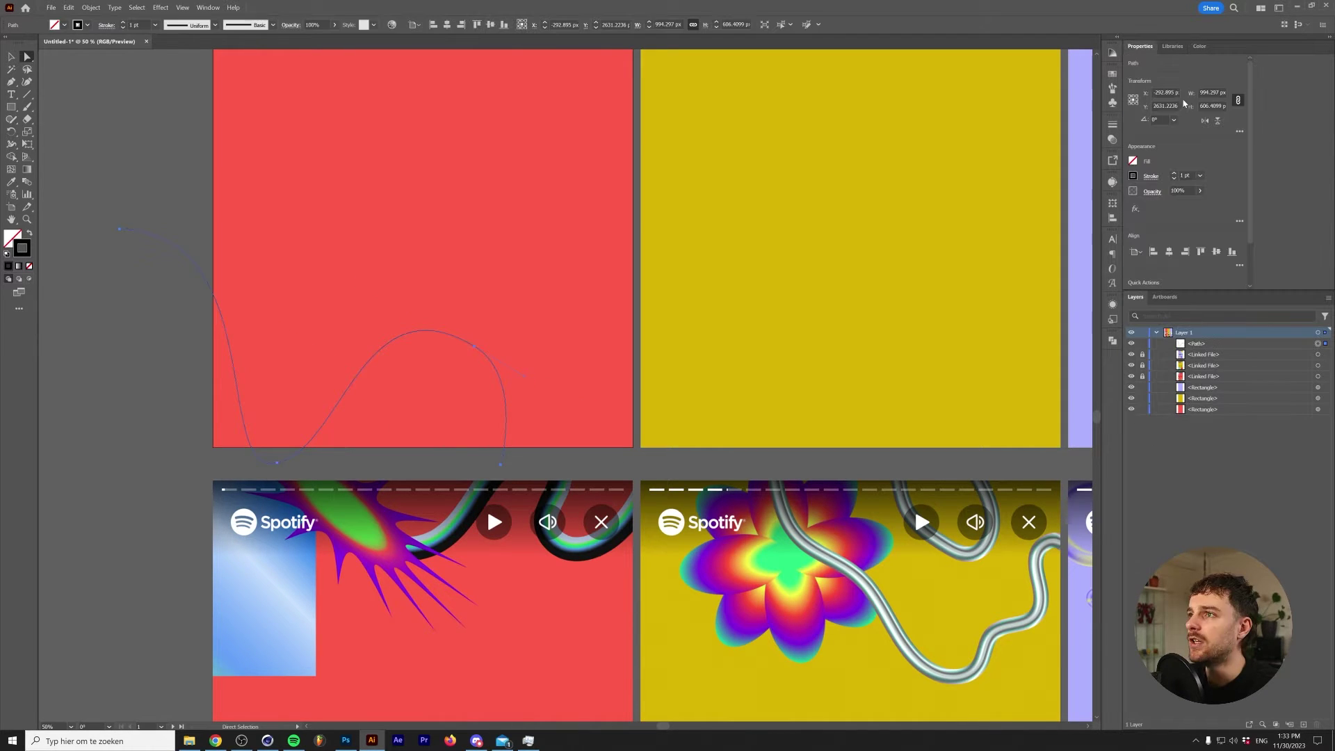
shift+click(1173, 173)
shift+click(1174, 173)
shift+click(1174, 173)
shift+click(1174, 173)
shift+click(1174, 173)
shift+click(1173, 174)
shift+click(1173, 173)
shift+click(1173, 173)
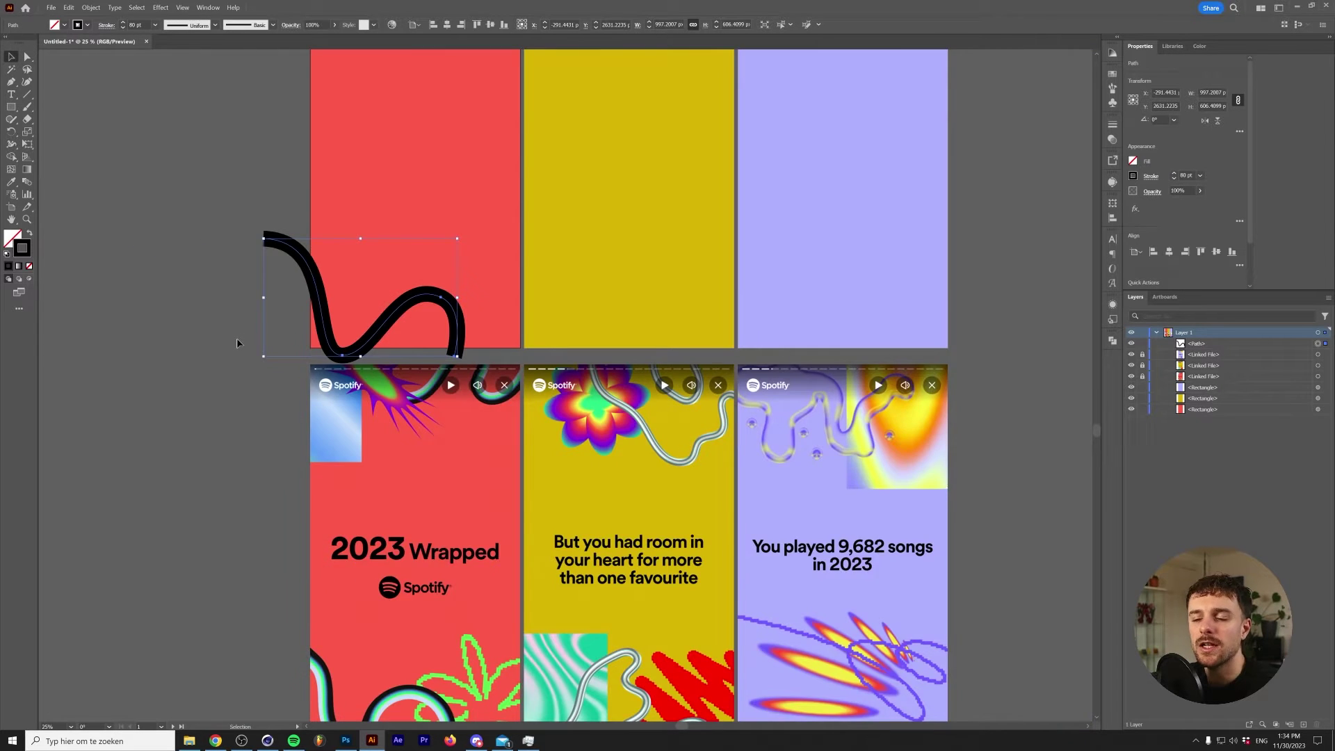
- Apply a white-to-black linear gradient to the wavy path's stroke and place the gradient settings beside the artwork
scroll(243, 302, up, 1)
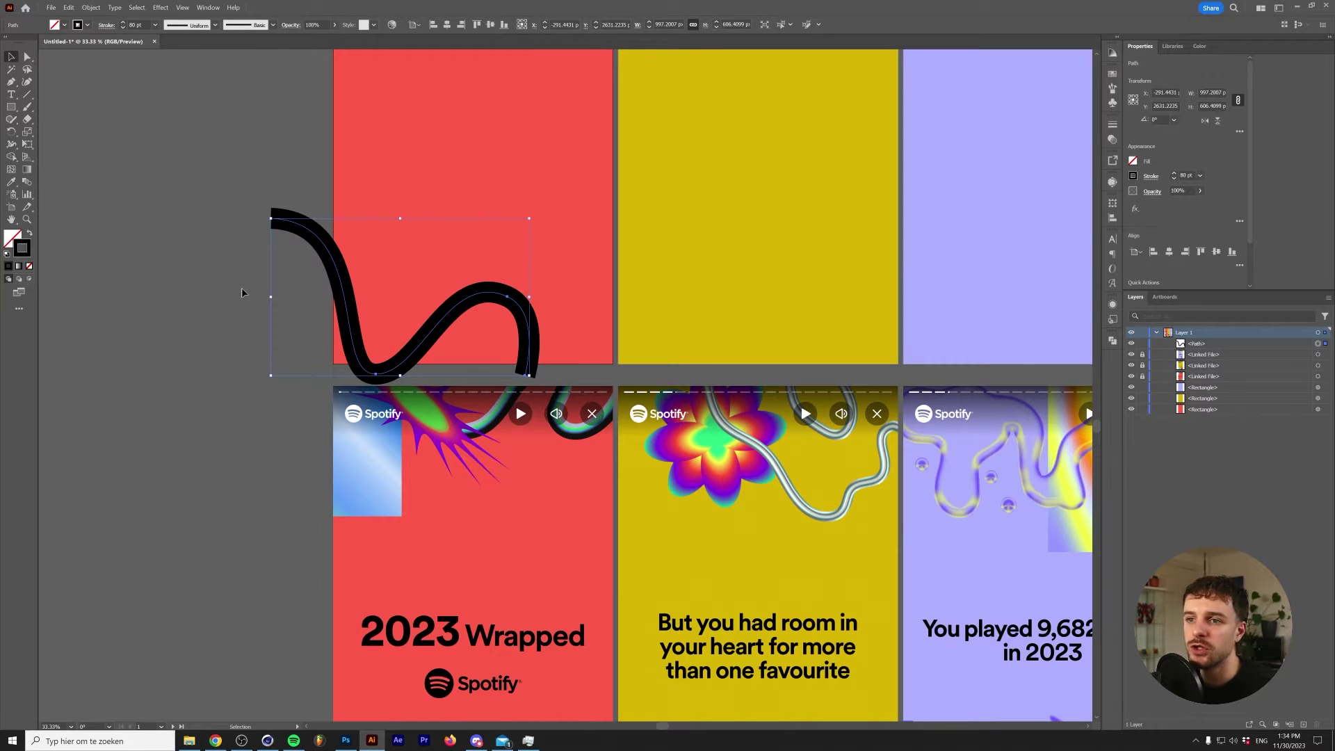
scroll(242, 292, down, 2)
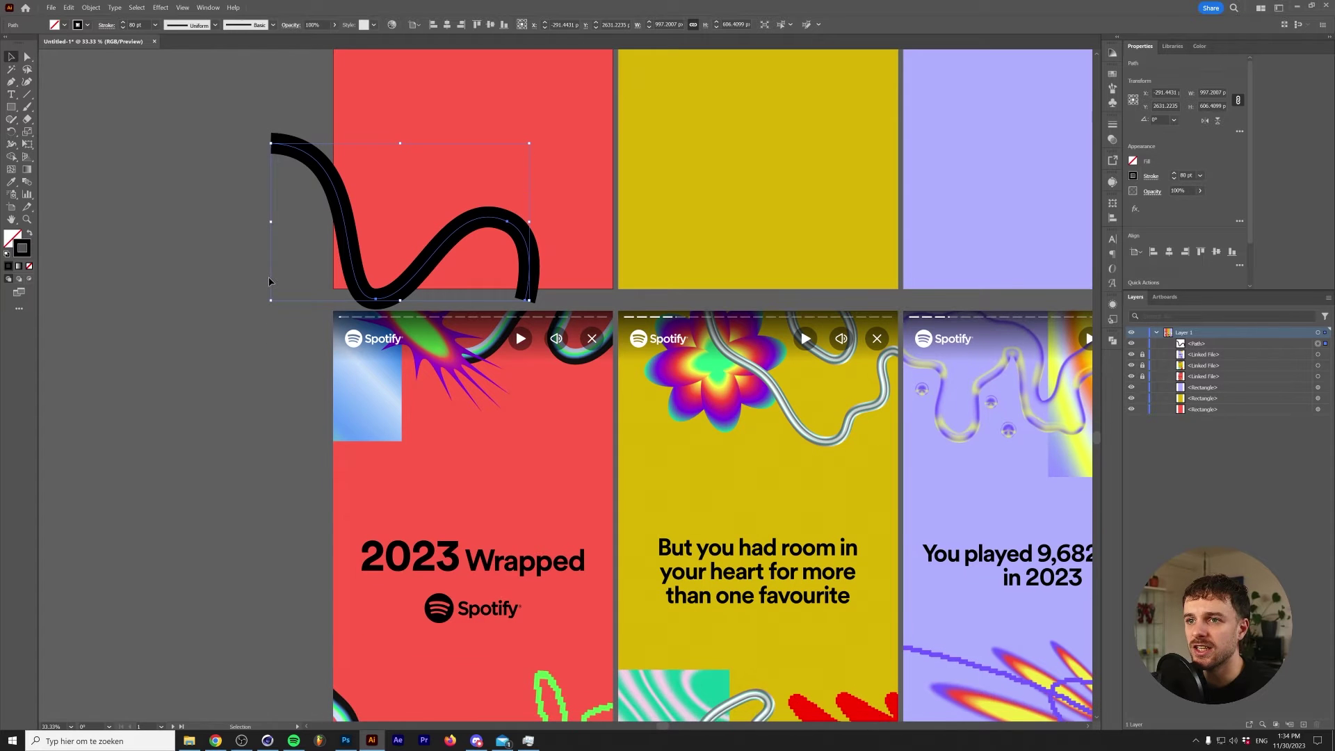
scroll(270, 281, down, 1)
scroll(253, 235, up, 1)
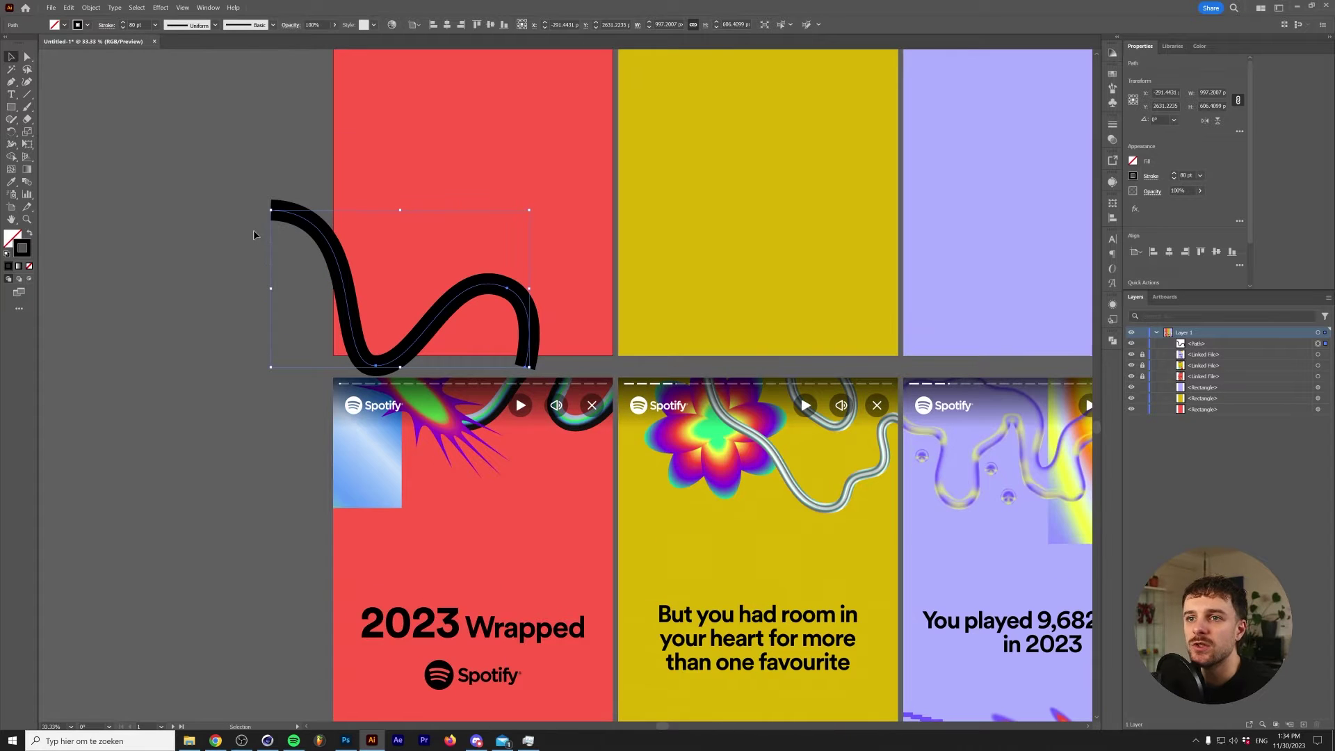
click(19, 267)
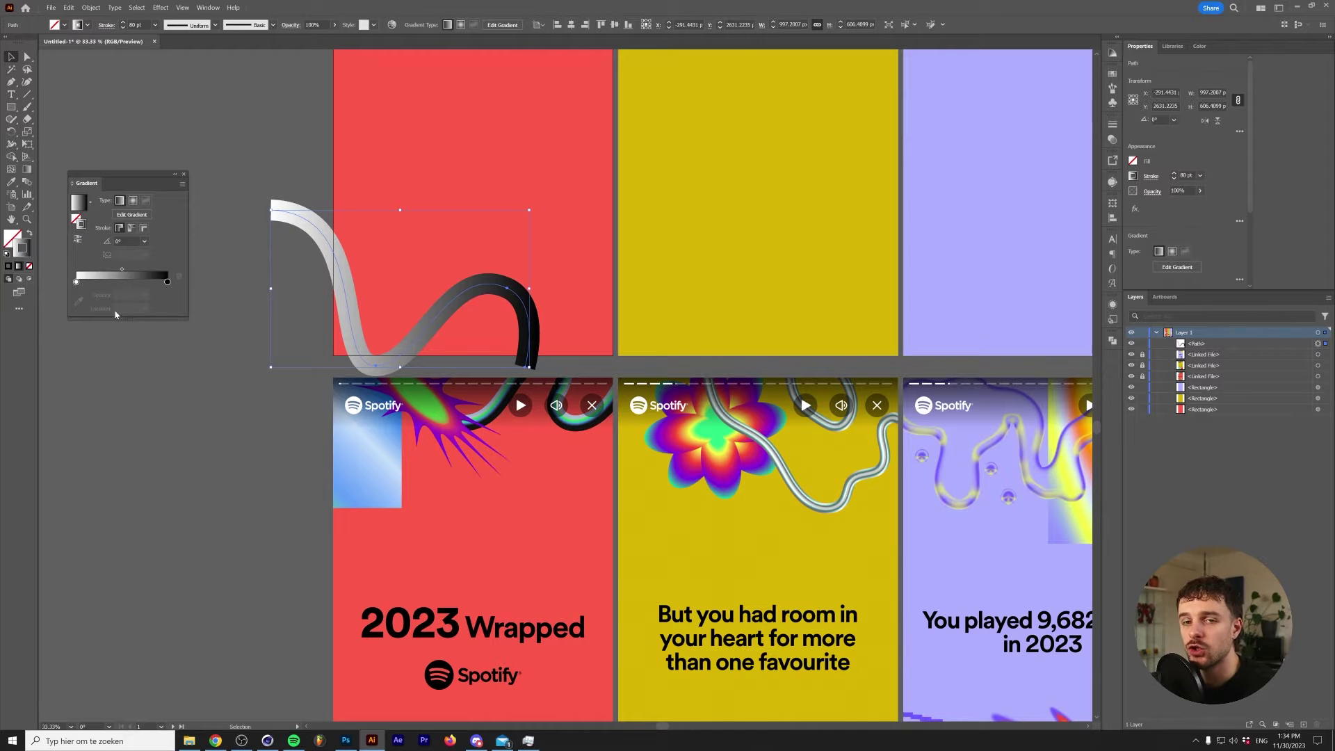
drag(90, 190, 131, 262)
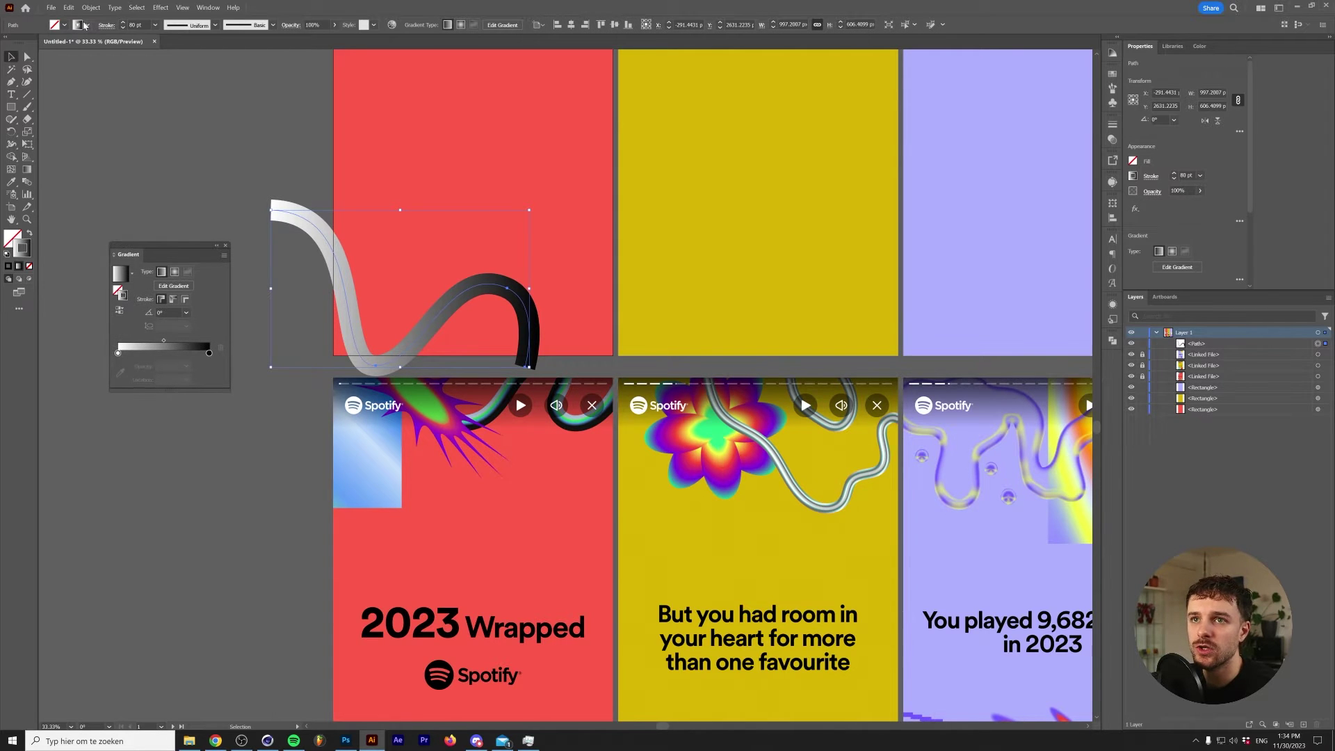
click(208, 8)
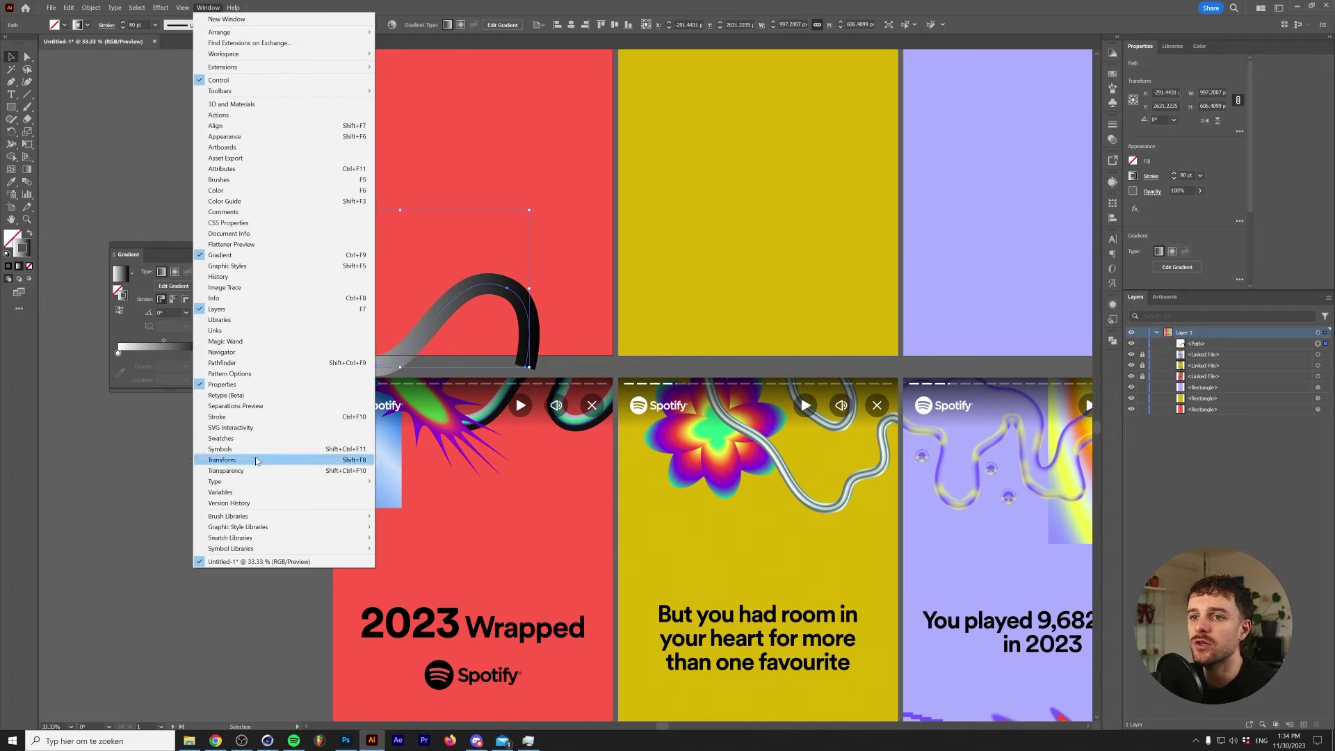
- Recolour the stroke gradient's white stop to a pale lavender with saturation about 13% and brightness 100%
scroll(280, 485, down, 6)
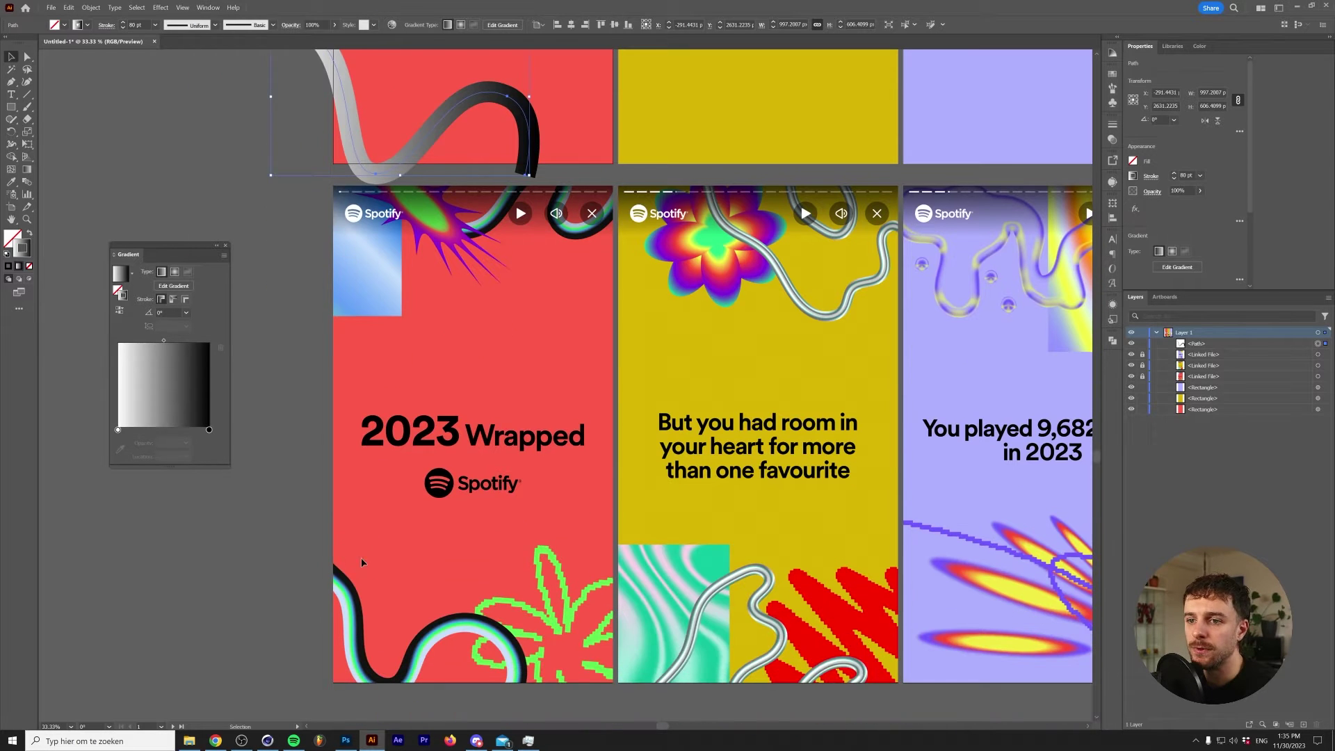
scroll(285, 495, up, 3)
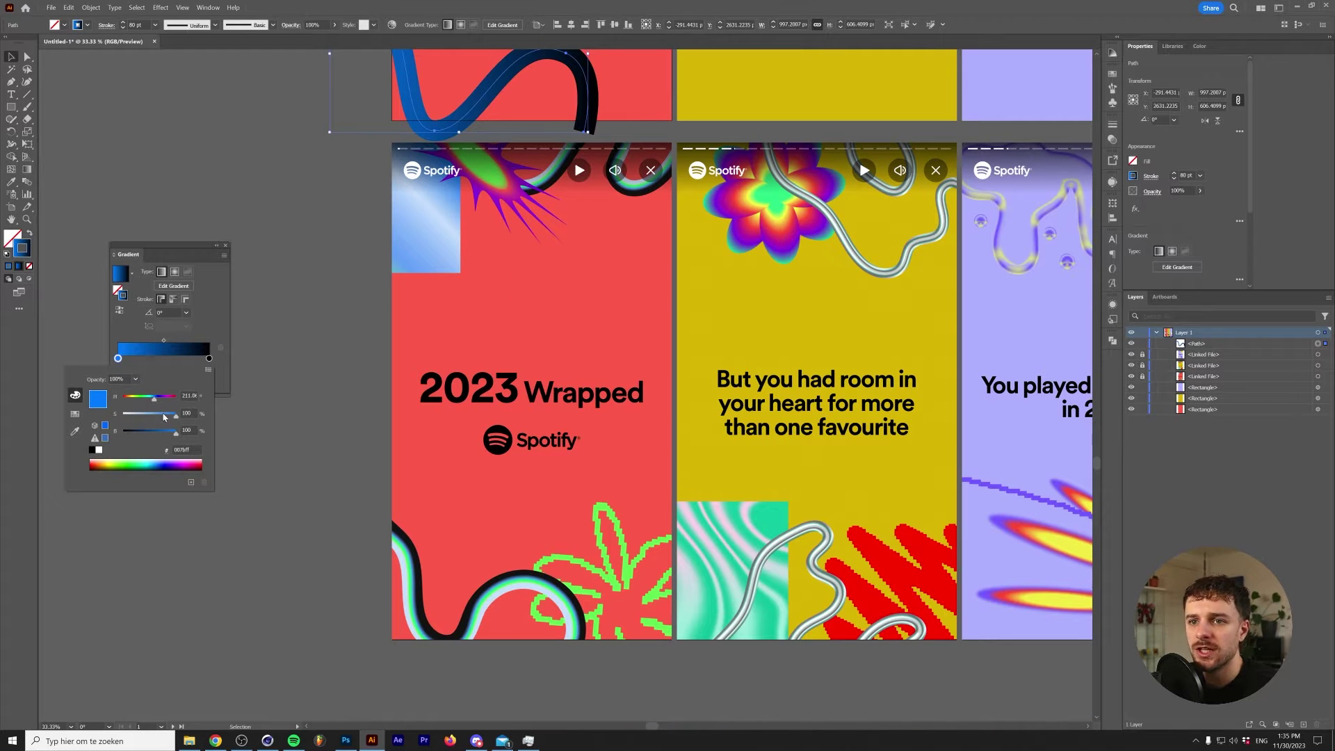
drag(165, 417, 131, 419)
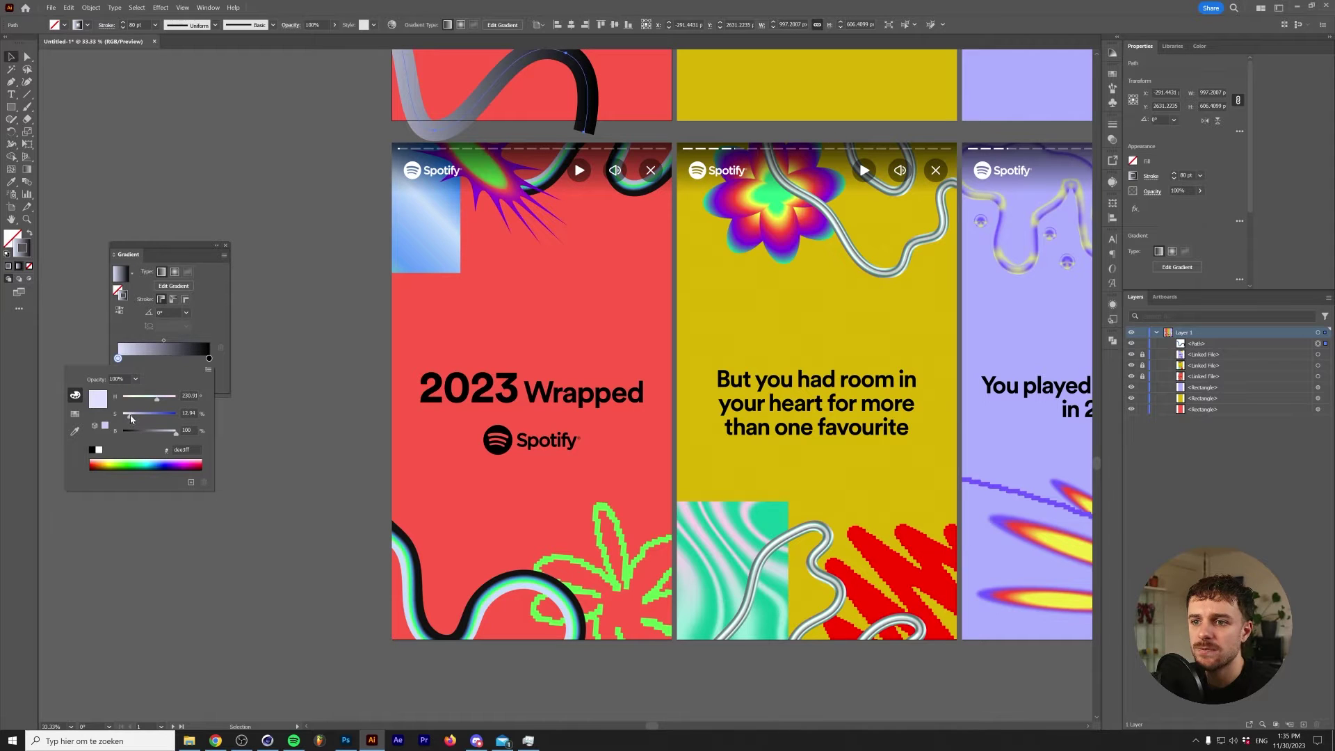
- Add a bright green stop and a blue stop between the lavender and black ends of the stroke gradient
click(149, 360)
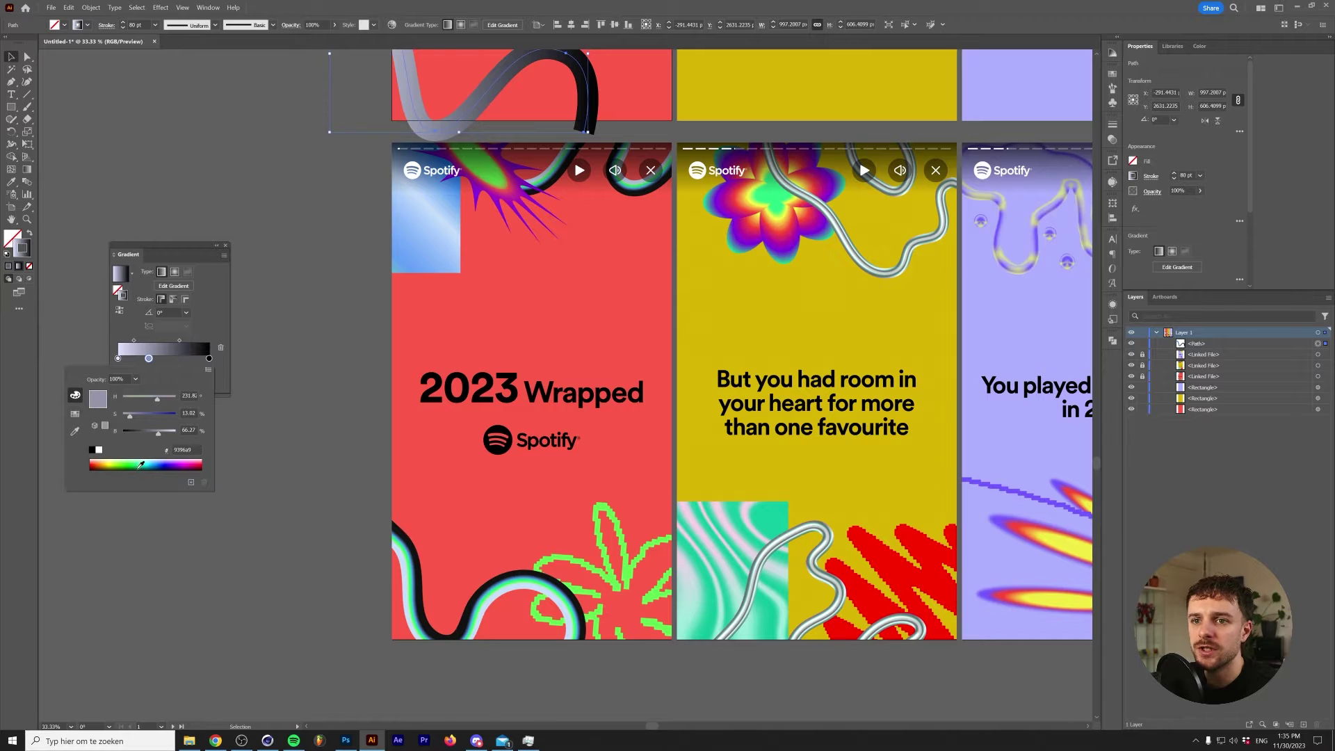
click(126, 465)
click(179, 359)
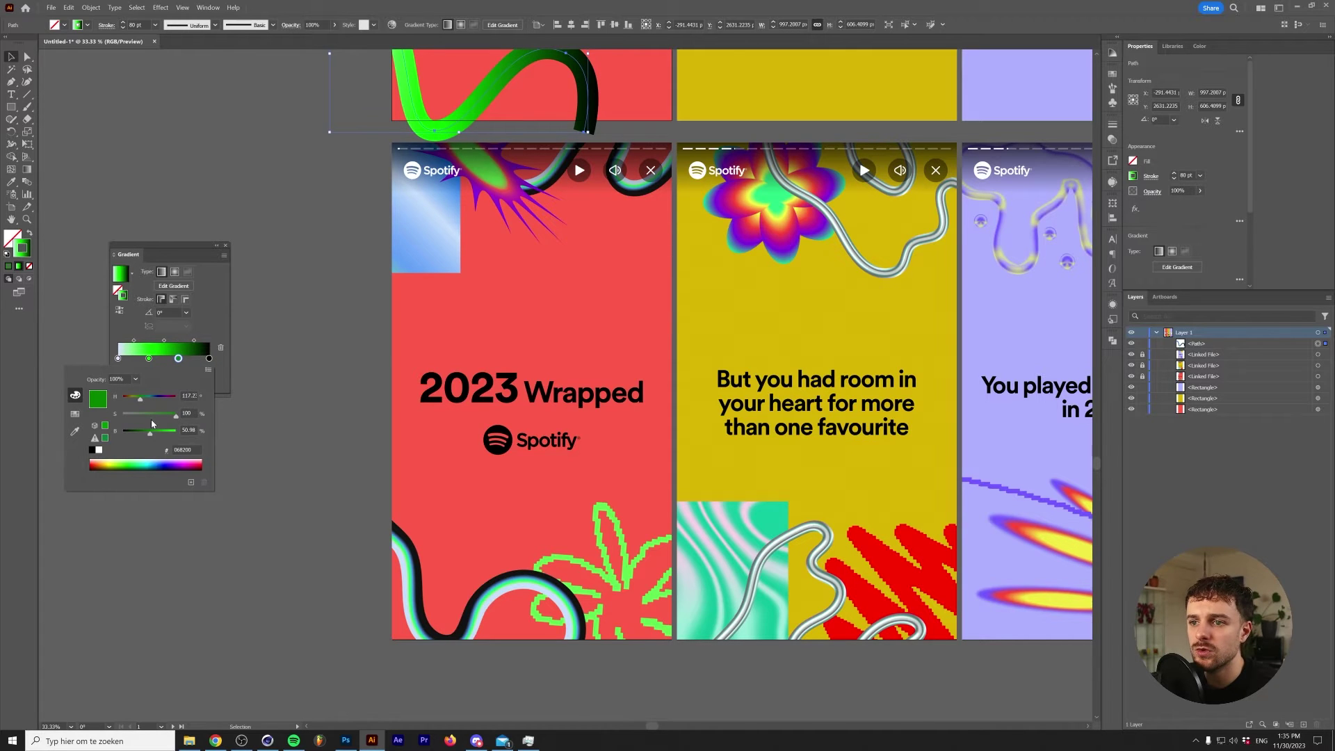
click(152, 462)
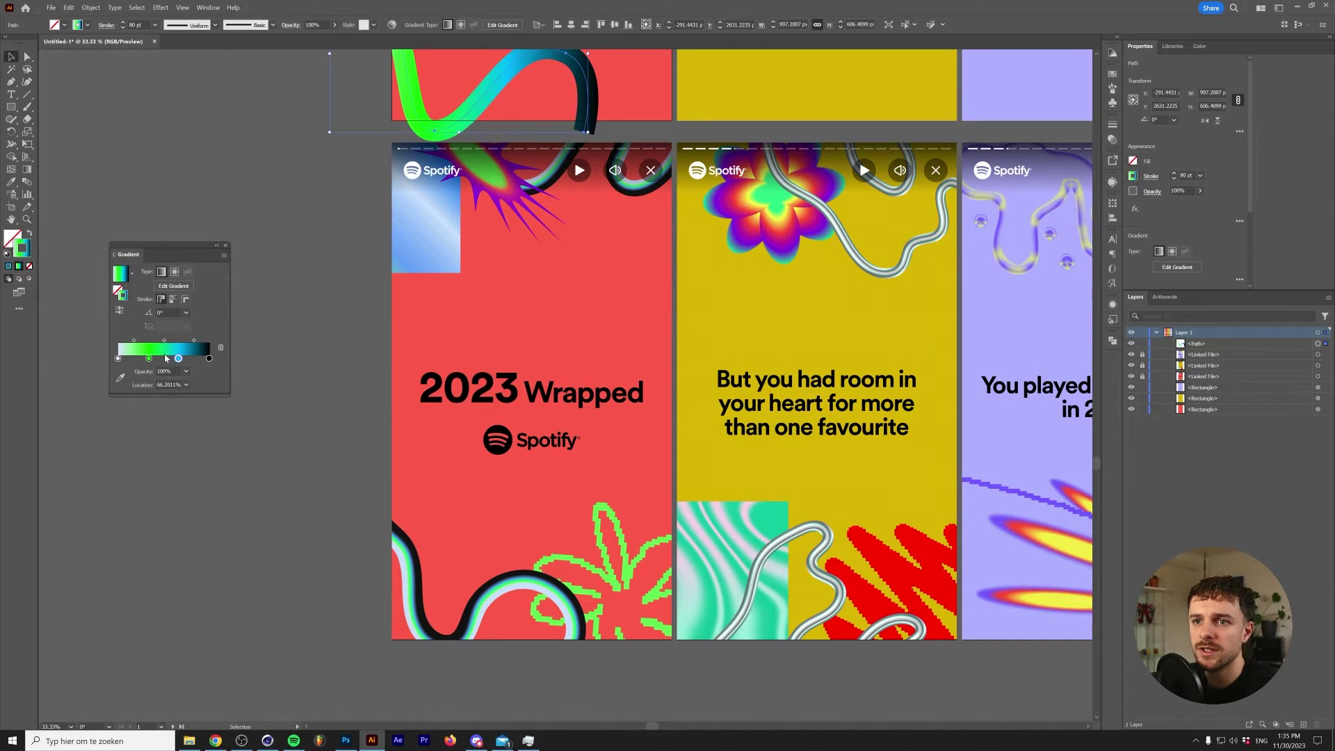
- Apply the gradient across the width of the stroke and reverse its colour order
drag(262, 268, 237, 398)
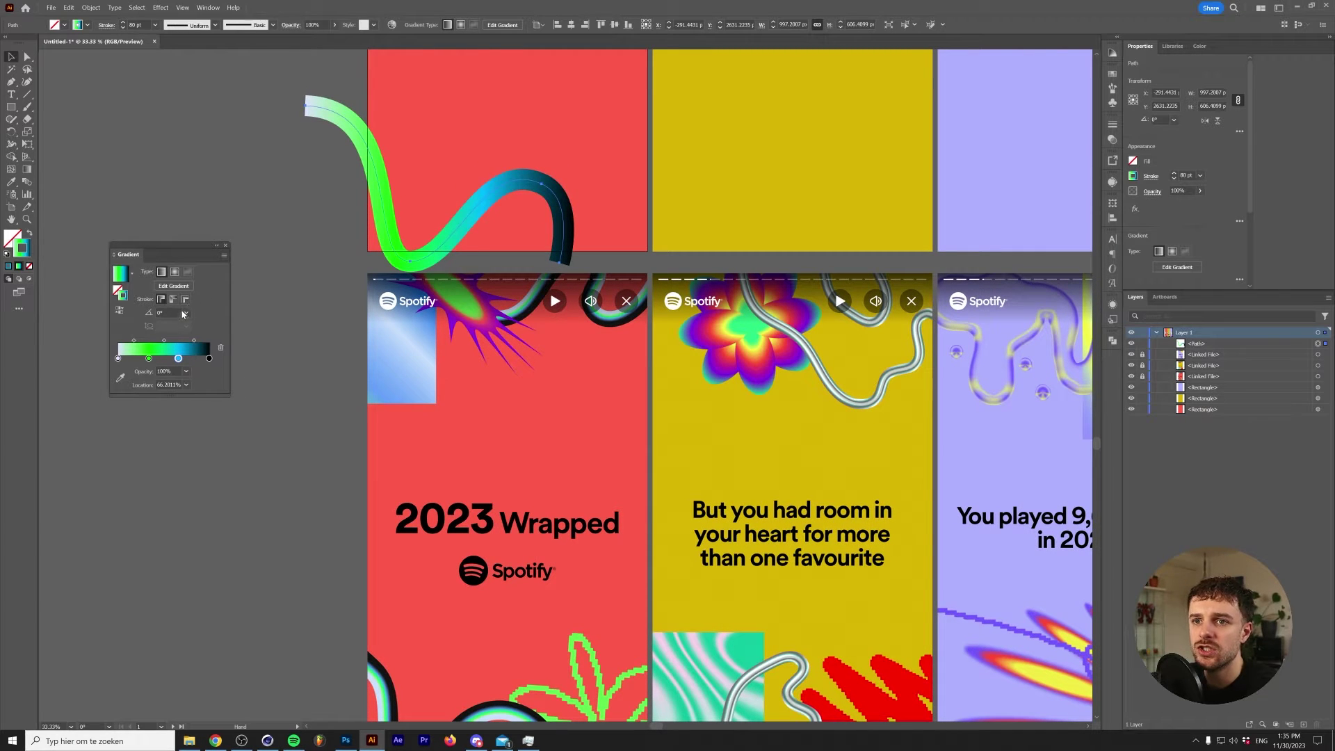
click(185, 300)
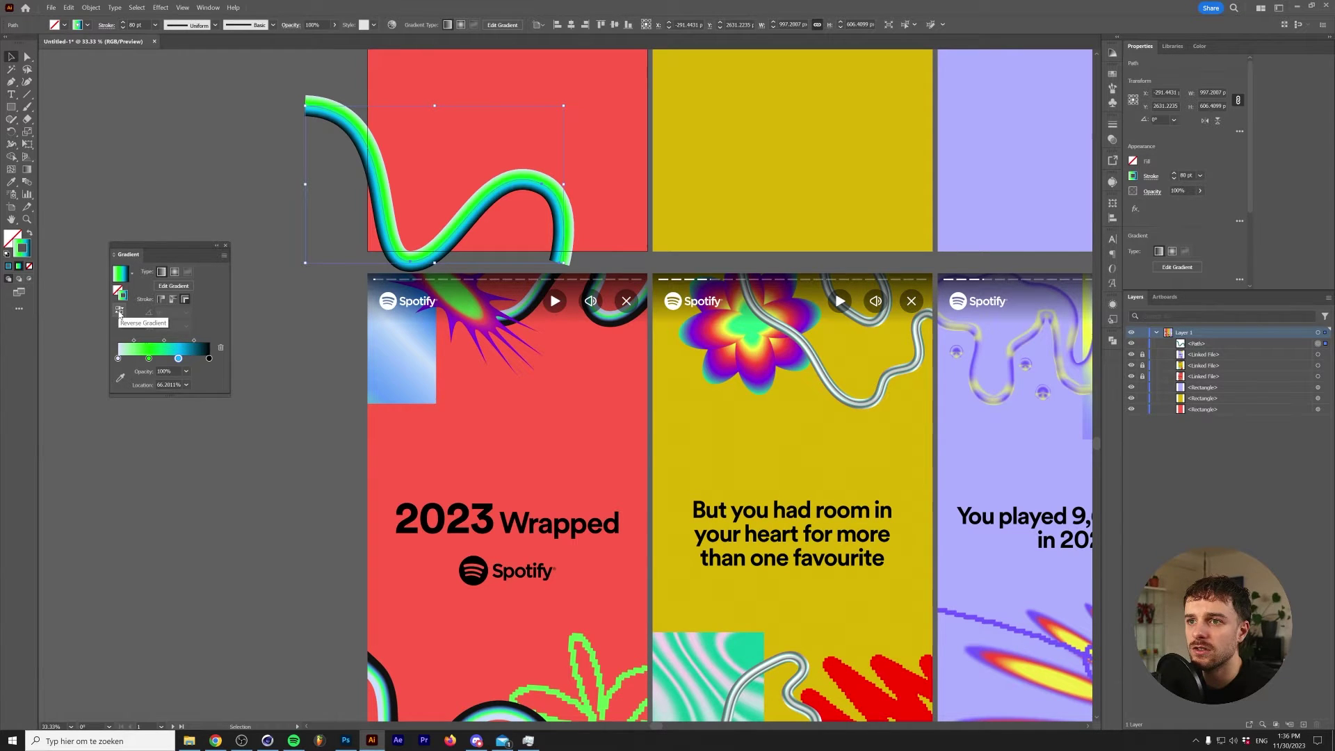
click(120, 313)
- Reposition the gradient's colour stops and midpoints to give thin black, blue and green bands beside a wide lavender band, and deselect the path
drag(149, 359, 122, 359)
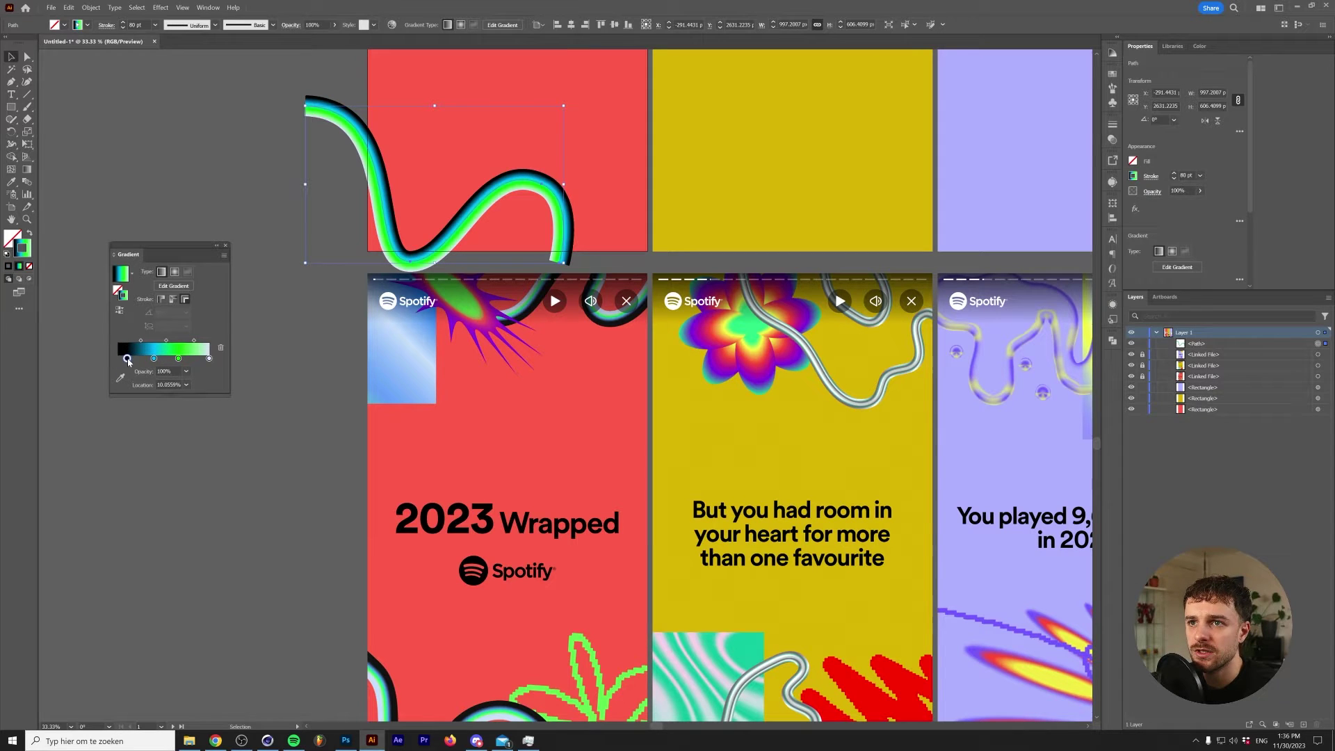
mouse_move(209, 358)
mouse_down()
mouse_move(156, 359)
mouse_move(181, 342)
mouse_up()
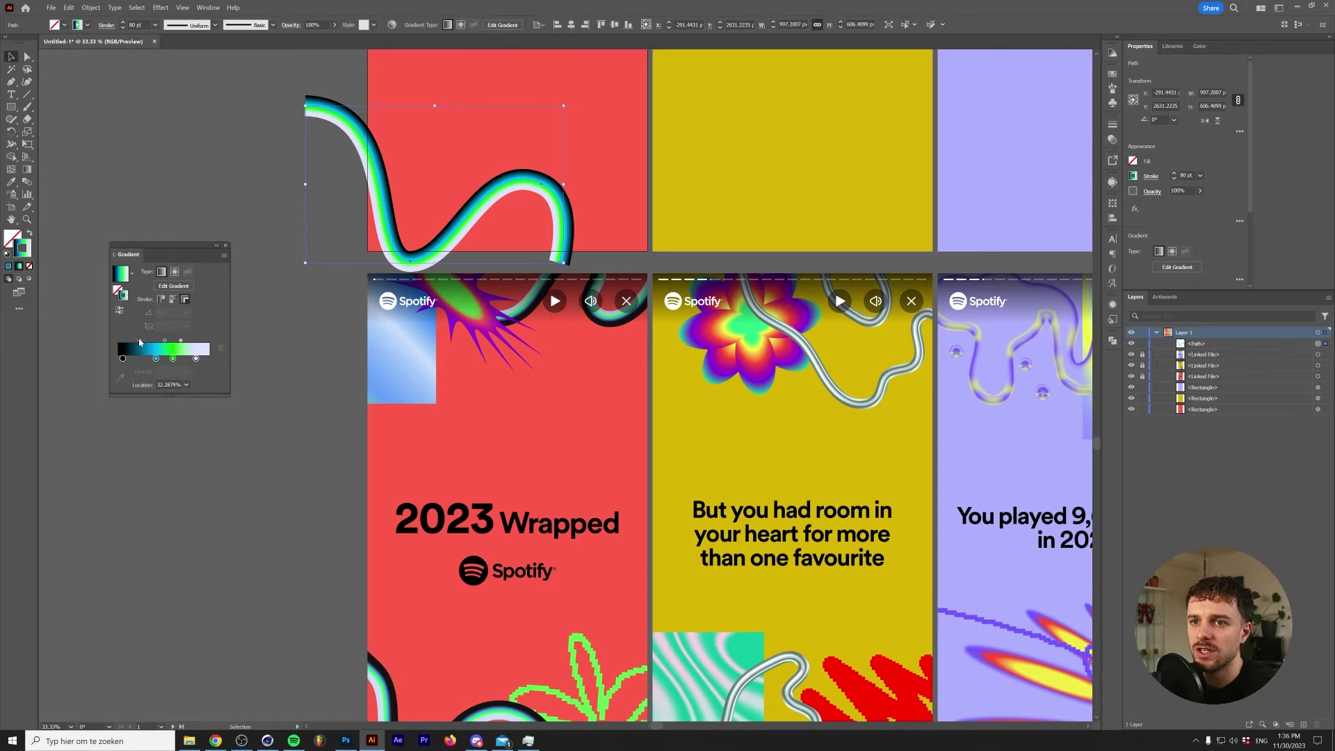
scroll(371, 349, down, 2)
drag(172, 359, 160, 343)
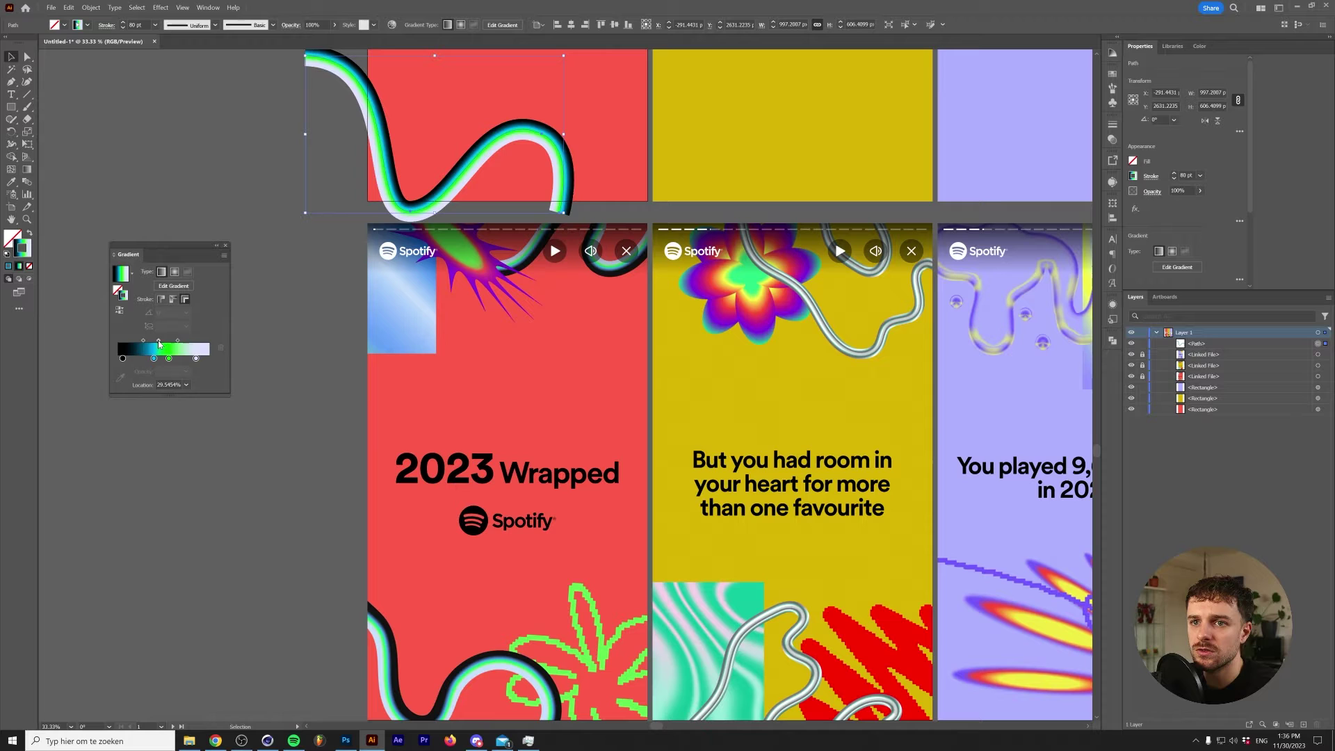
click(153, 358)
scroll(244, 366, down, 3)
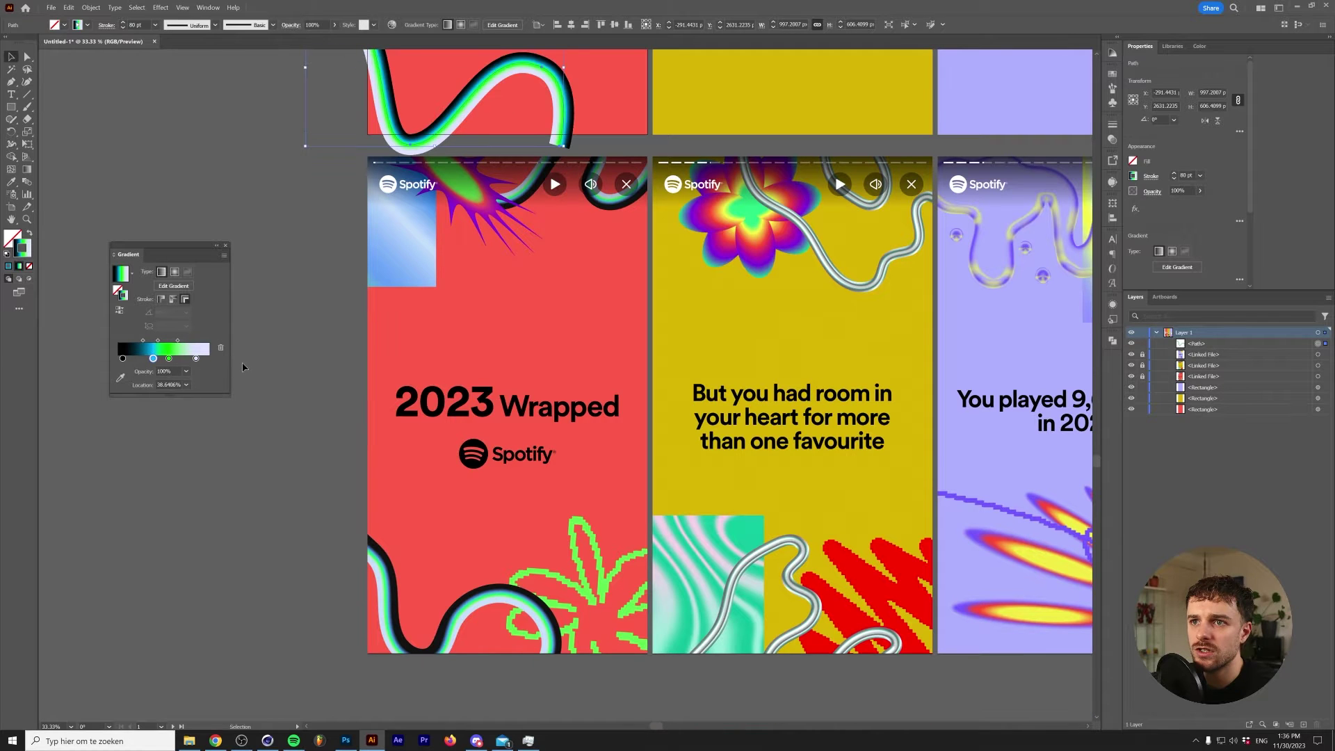
scroll(243, 366, up, 2)
mouse_move(196, 358)
mouse_down()
mouse_move(208, 358)
mouse_move(174, 342)
mouse_up()
scroll(381, 354, up, 2)
click(281, 186)
drag(280, 187, 300, 366)
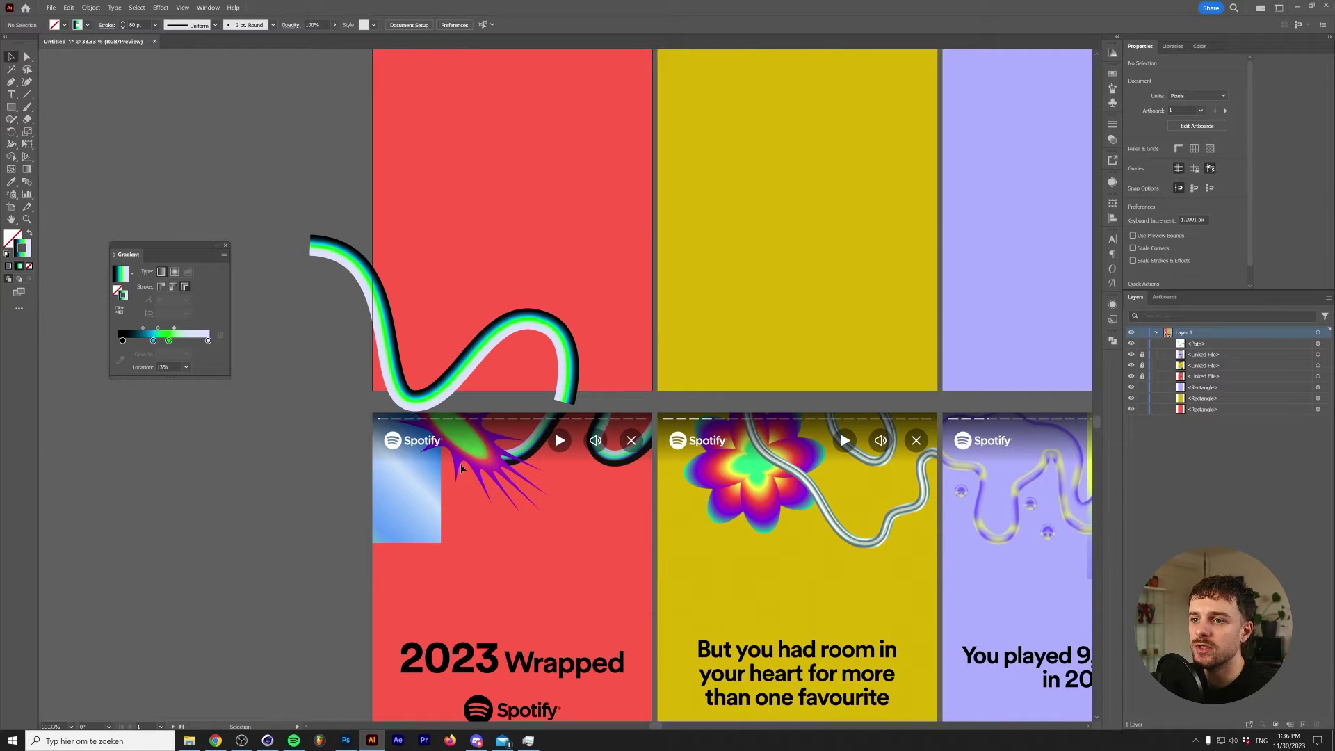
- Draw a flat horizontal ellipse about 930 by 250 px above the wavy path, overlapping the red poster's edge
scroll(457, 459, up, 3)
drag(11, 106, 44, 137)
drag(174, 112, 415, 177)
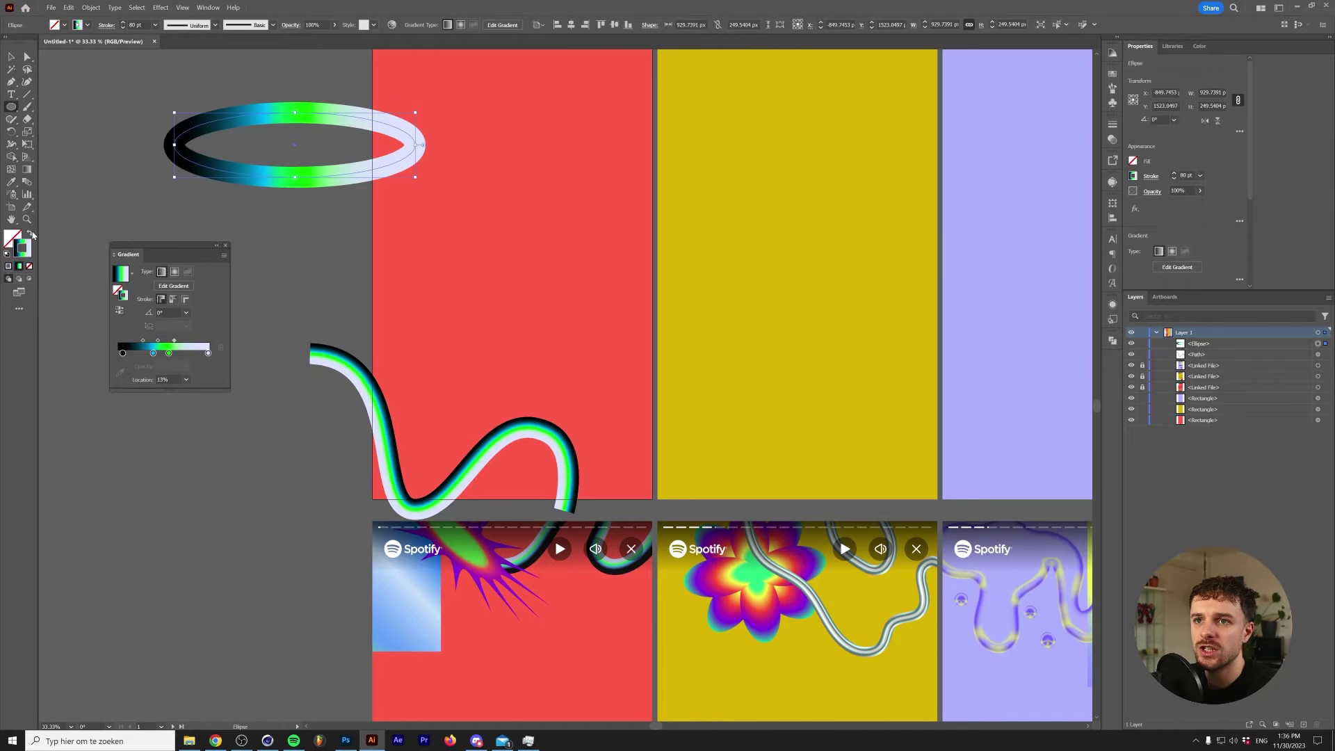
- Swap the ellipse's stroke gradient to its fill and make the gradient radial
click(29, 233)
click(174, 335)
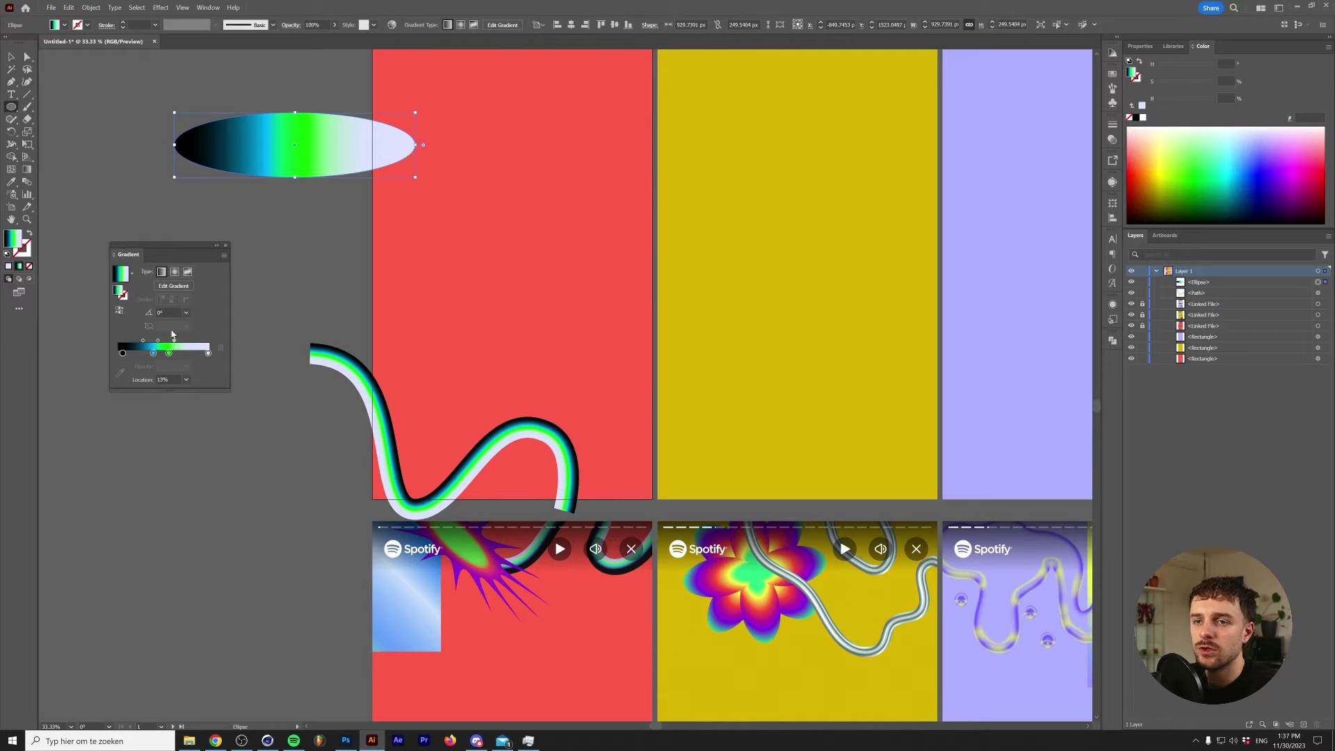
click(175, 271)
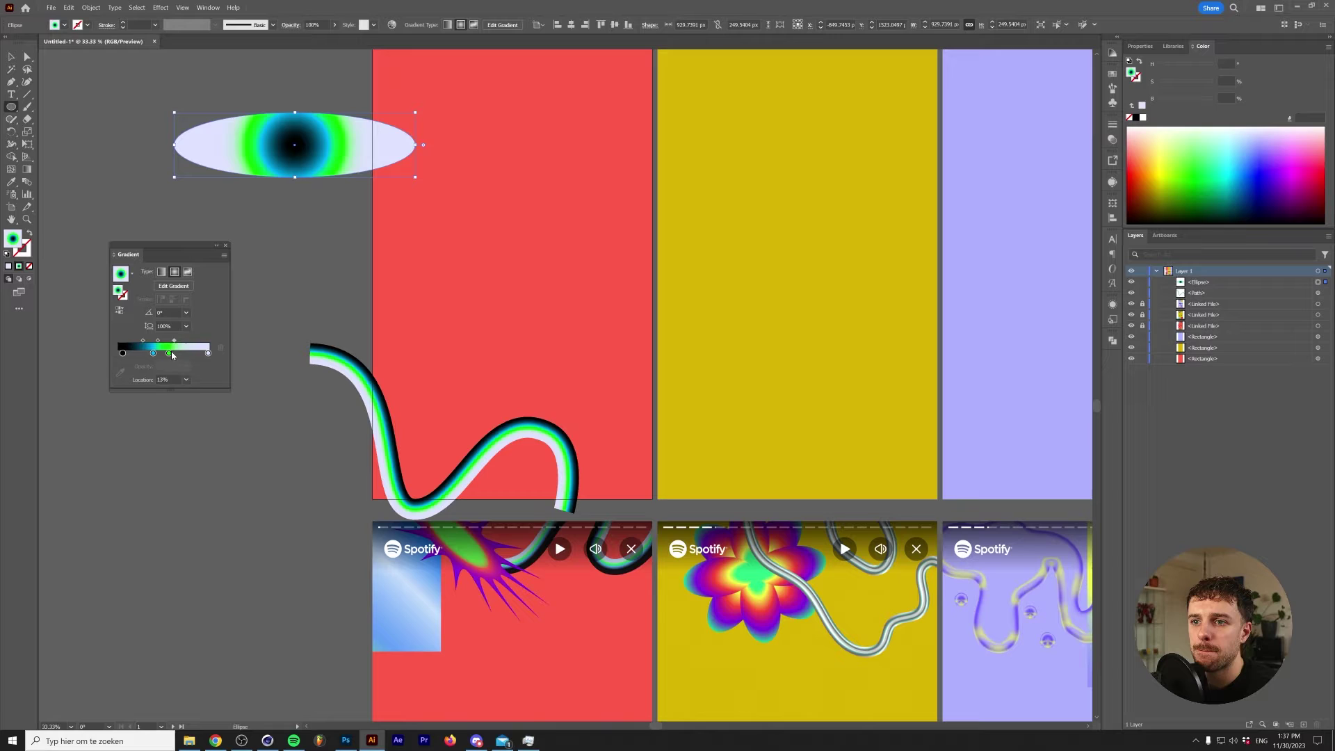
- Remove the green and blue stops from the ellipse's gradient and recolour its outer lavender stop to vivid purple
drag(169, 354, 181, 374)
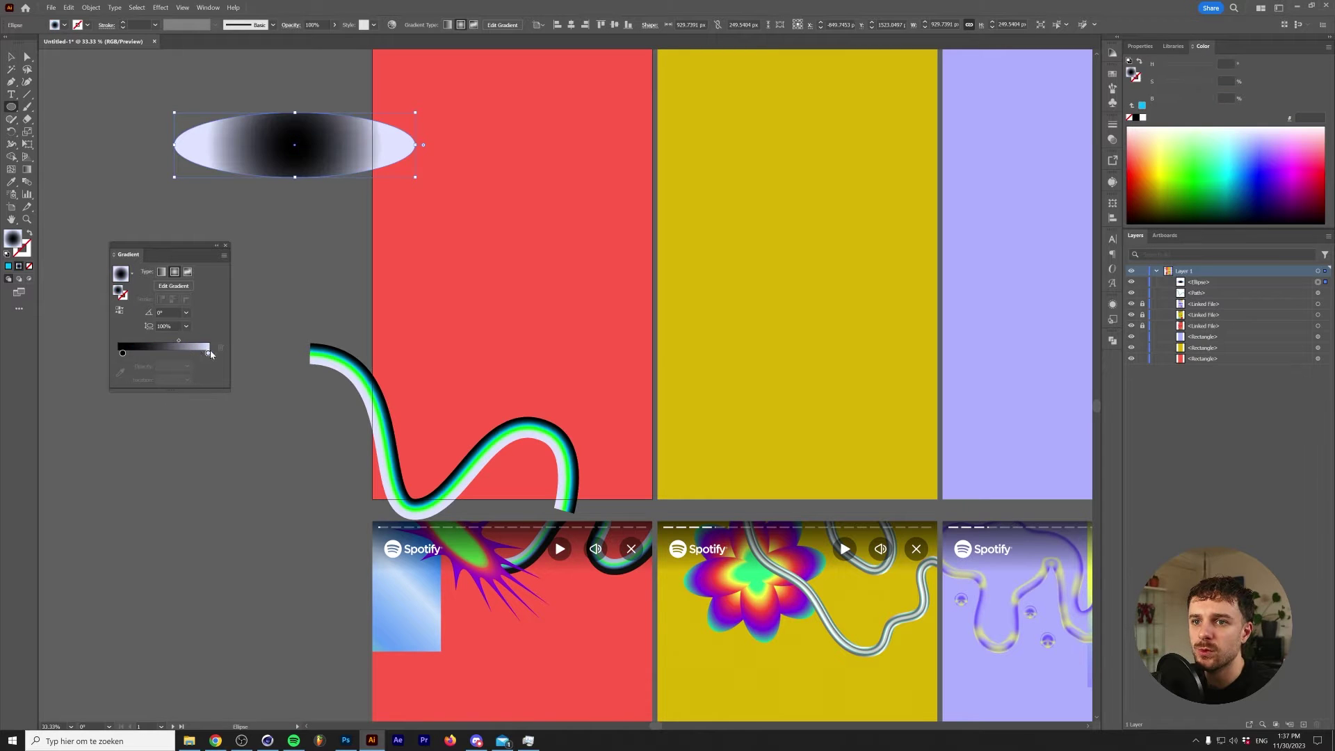
click(208, 353)
double_click(209, 354)
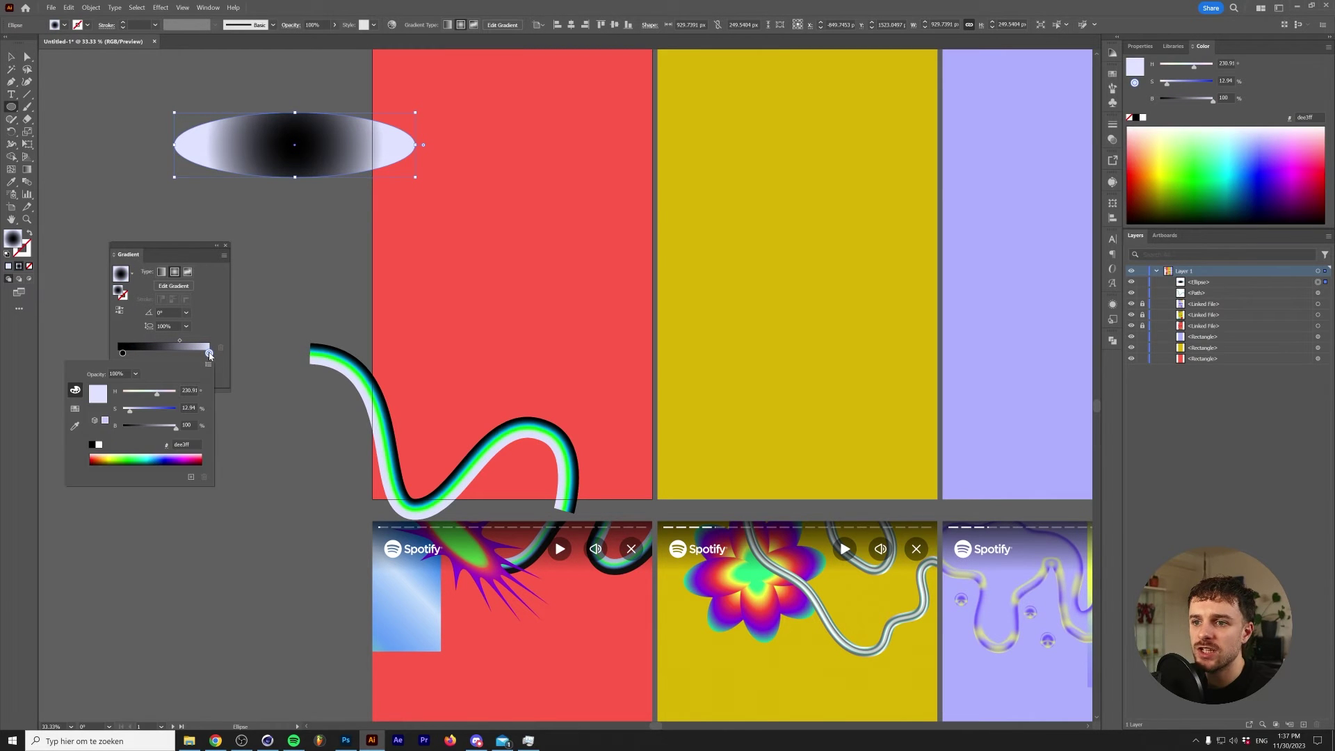
click(171, 457)
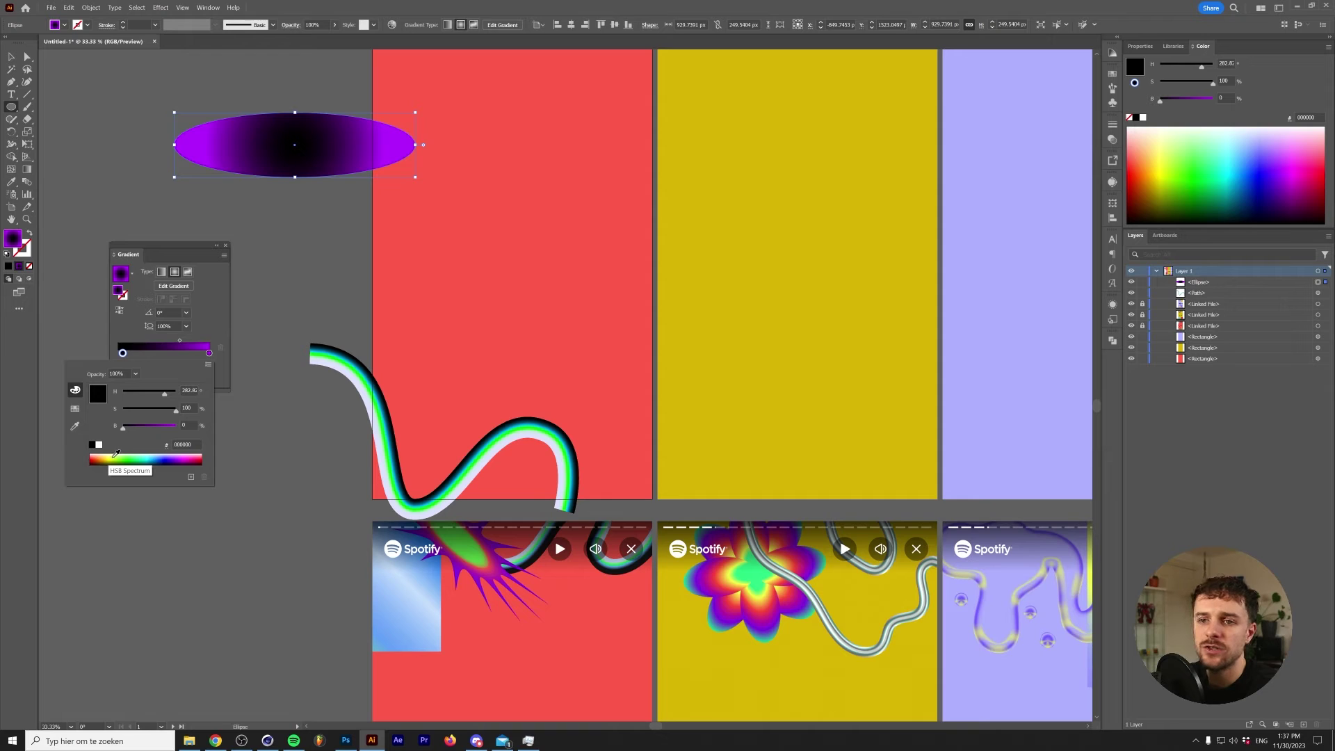
- Recolour the ellipse gradient's black centre stop to a saturated lime green with hue 80
click(116, 454)
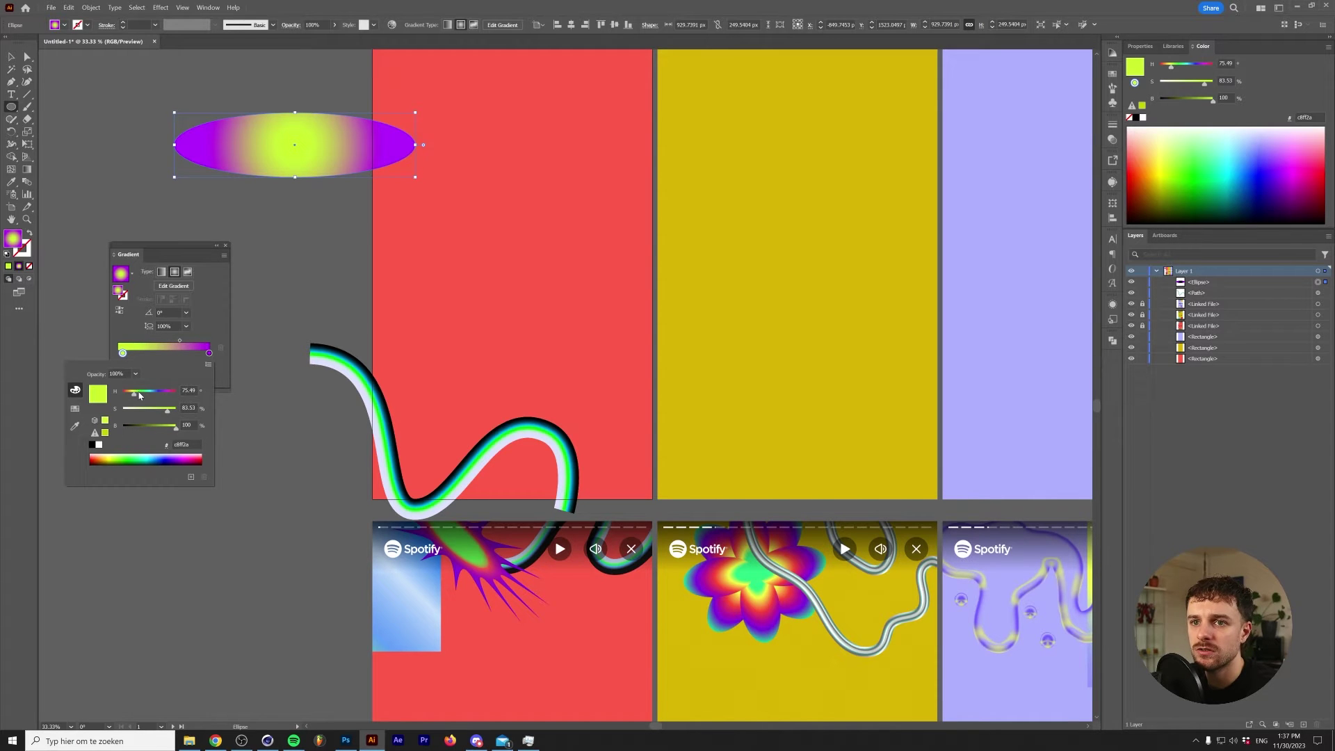
drag(166, 416, 176, 415)
click(188, 390)
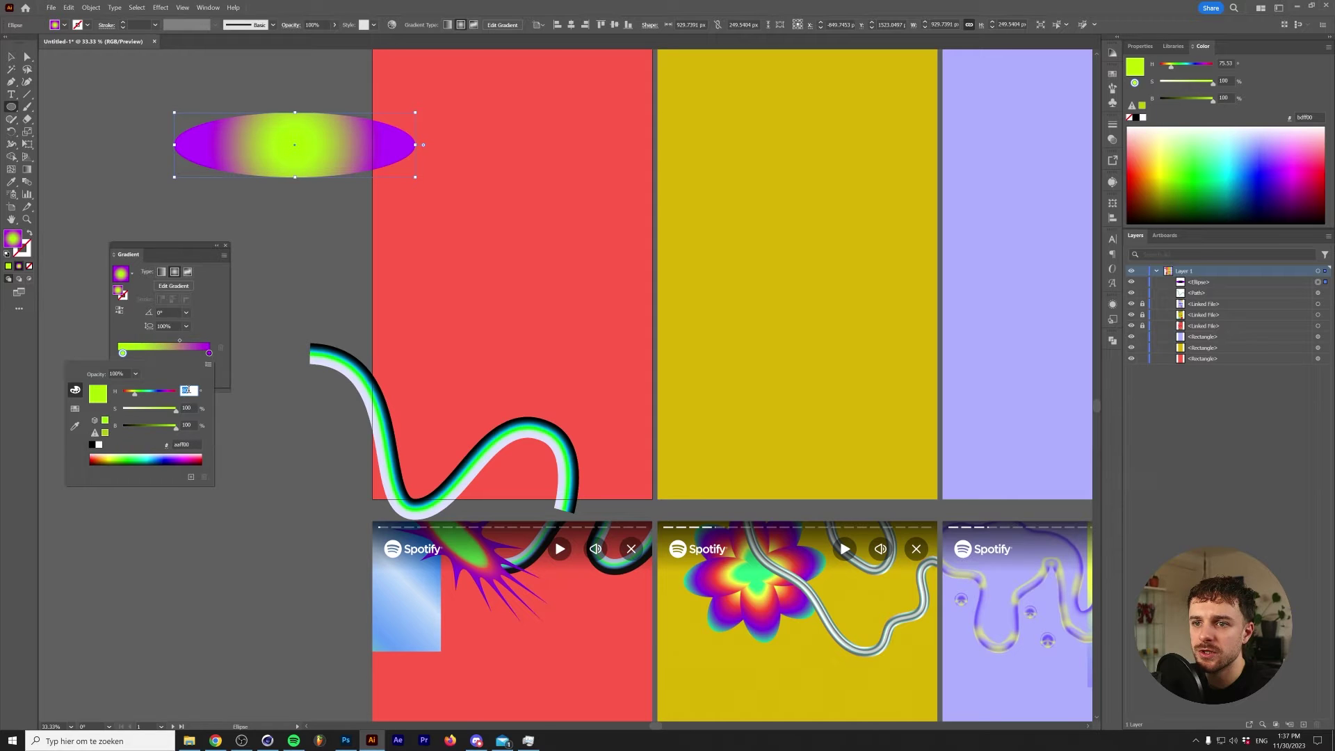
click(169, 355)
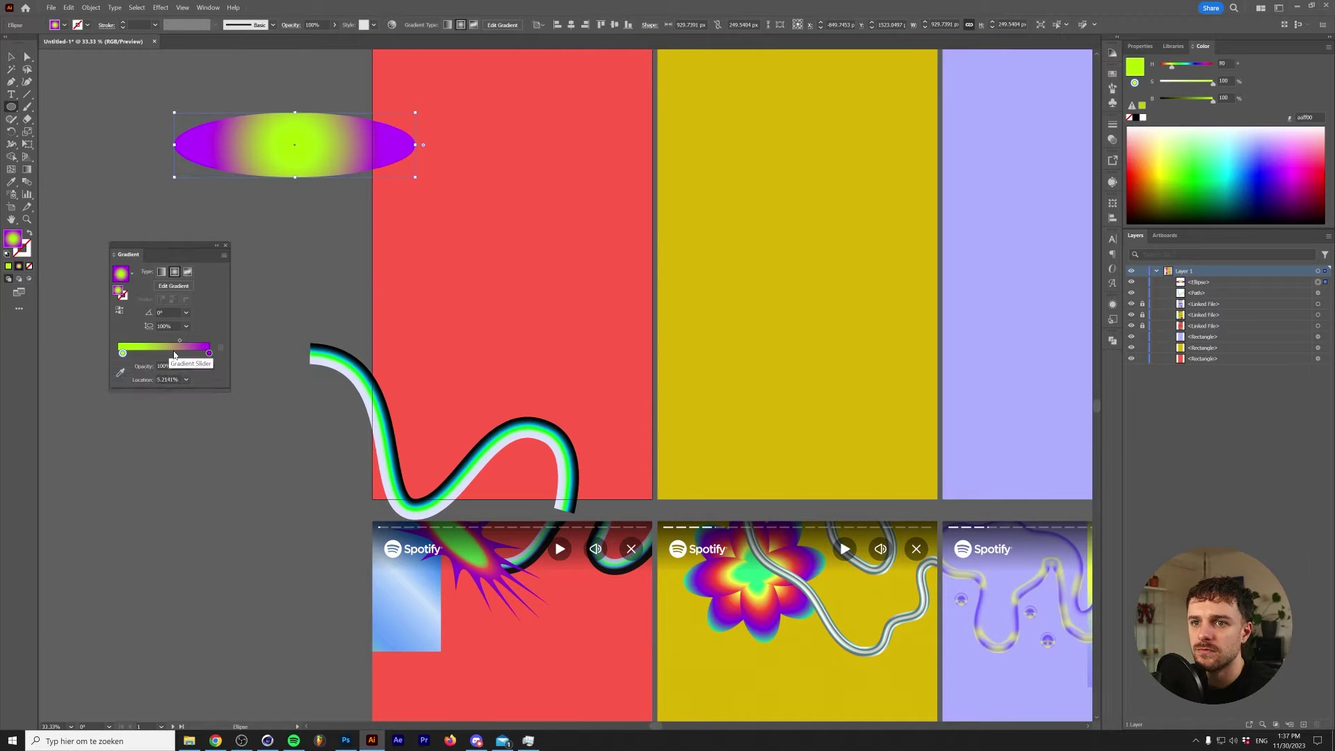
- Add a stop between lime and purple in the ellipse's gradient and recolour it bright red
click(175, 353)
double_click(176, 354)
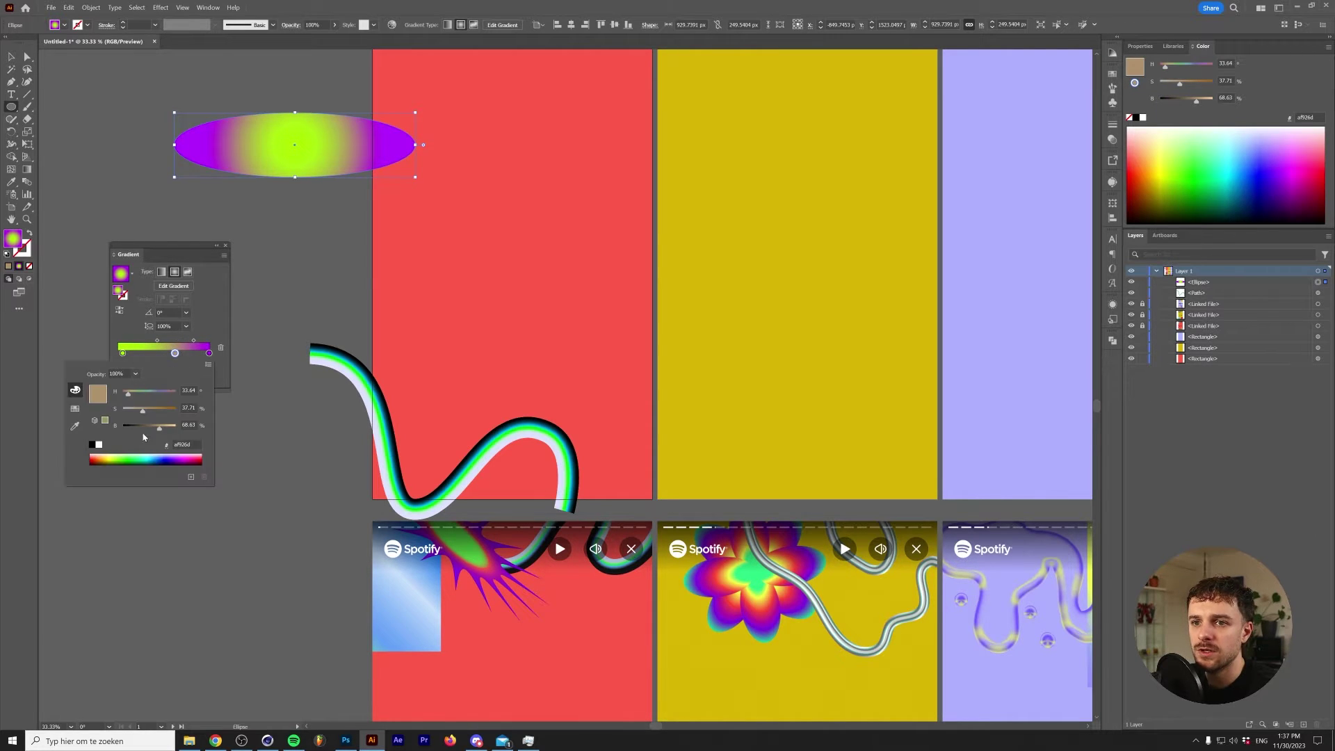
click(199, 459)
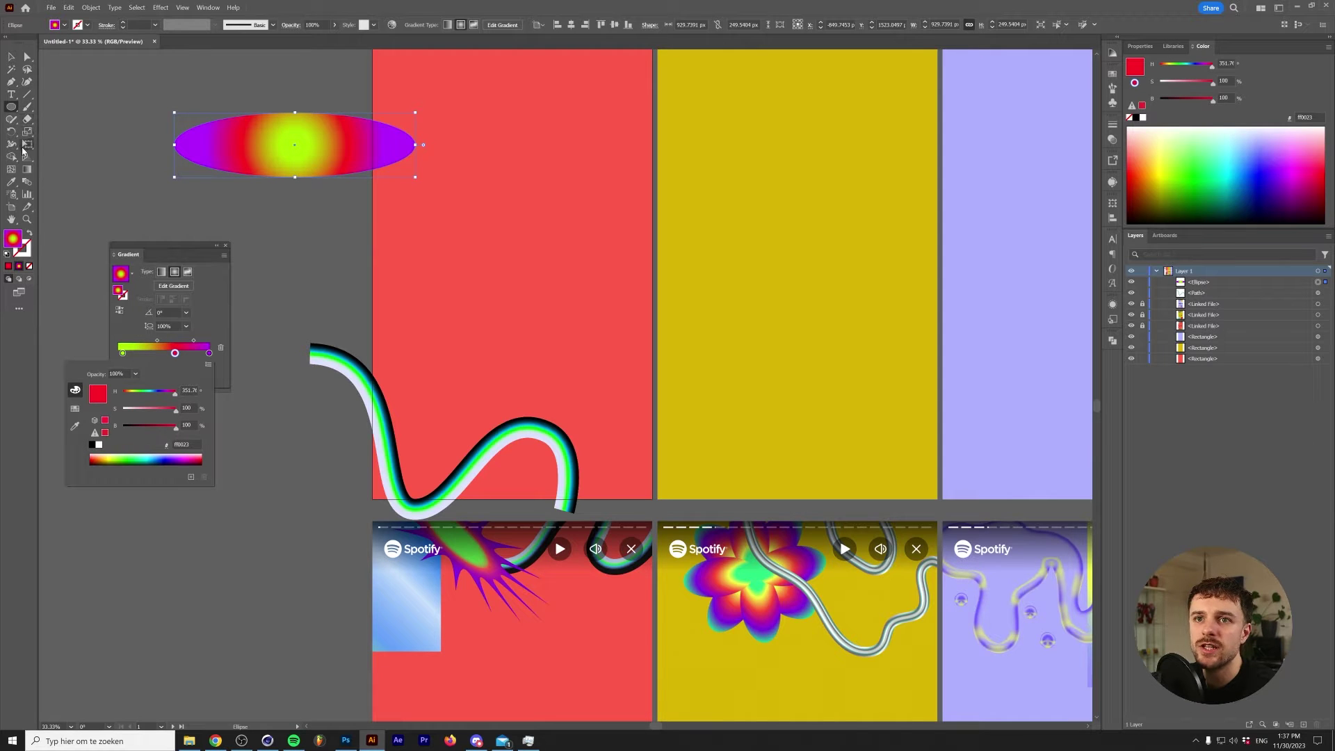
- Flatten the radial gradient to follow the ellipse's proportions and move its lime stop outward to about 44%
click(26, 170)
drag(295, 57, 295, 114)
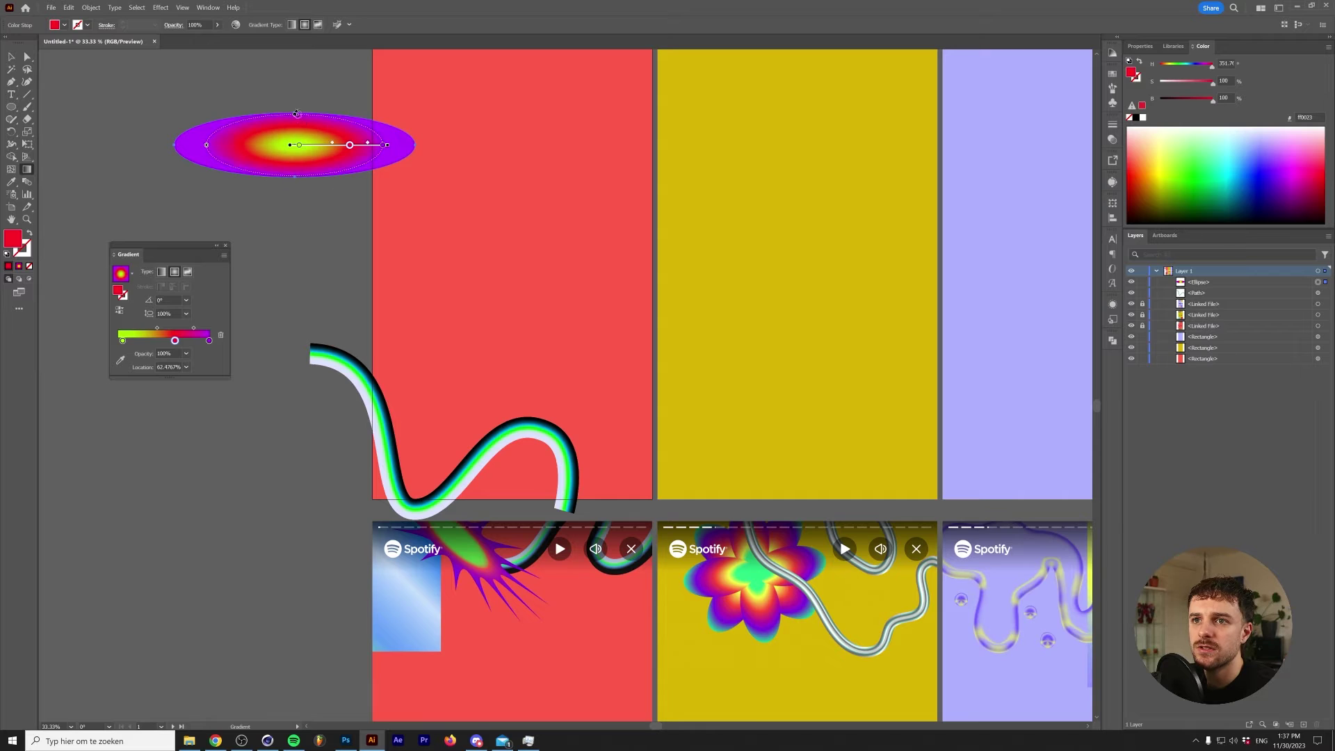
drag(122, 343, 158, 340)
scroll(252, 229, up, 5)
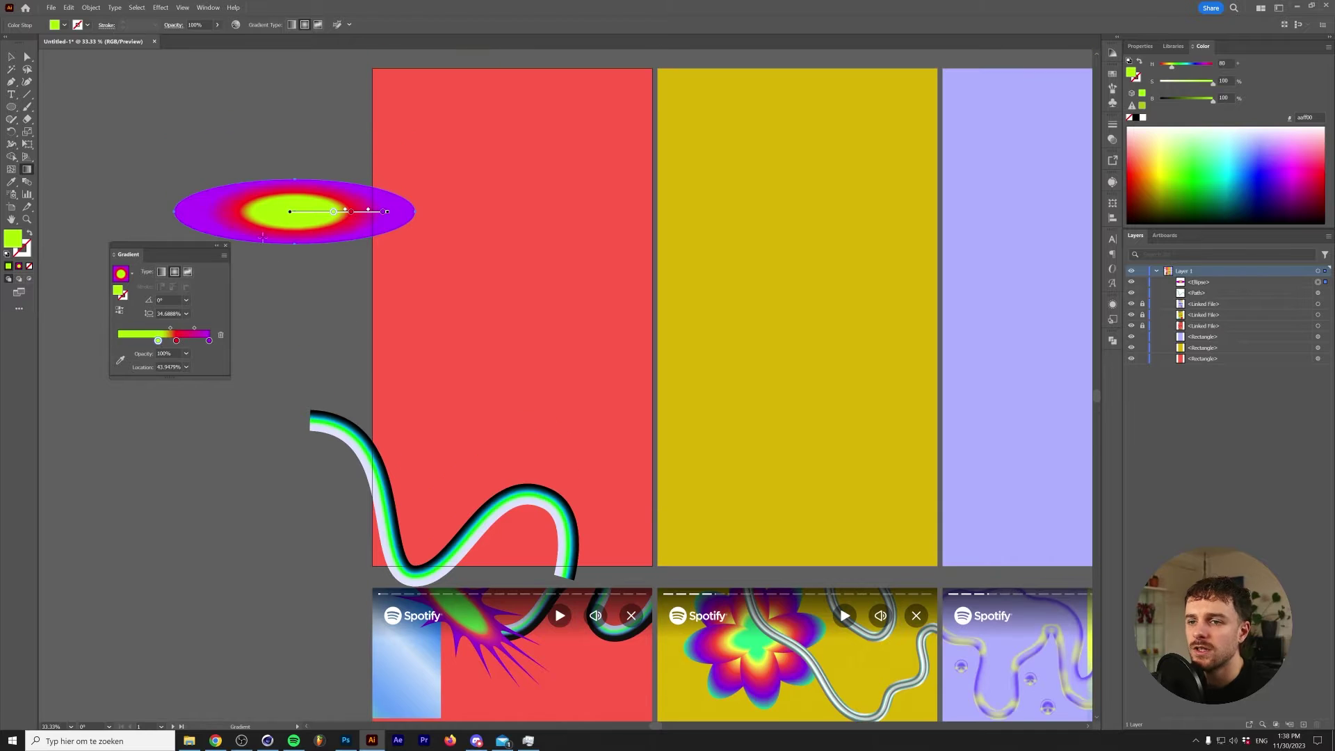
scroll(143, 133, down, 2)
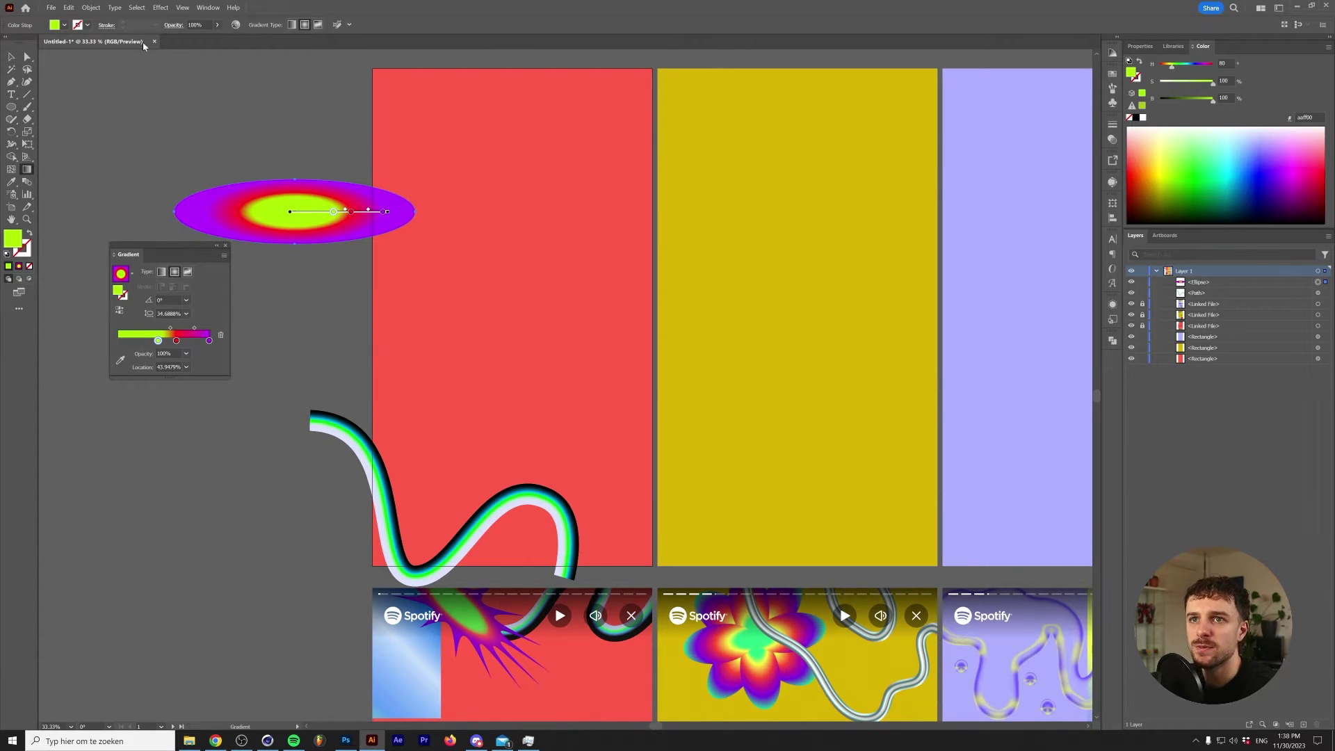
- Apply a Pucker & Bloat effect of about -75% to the ellipse
click(160, 8)
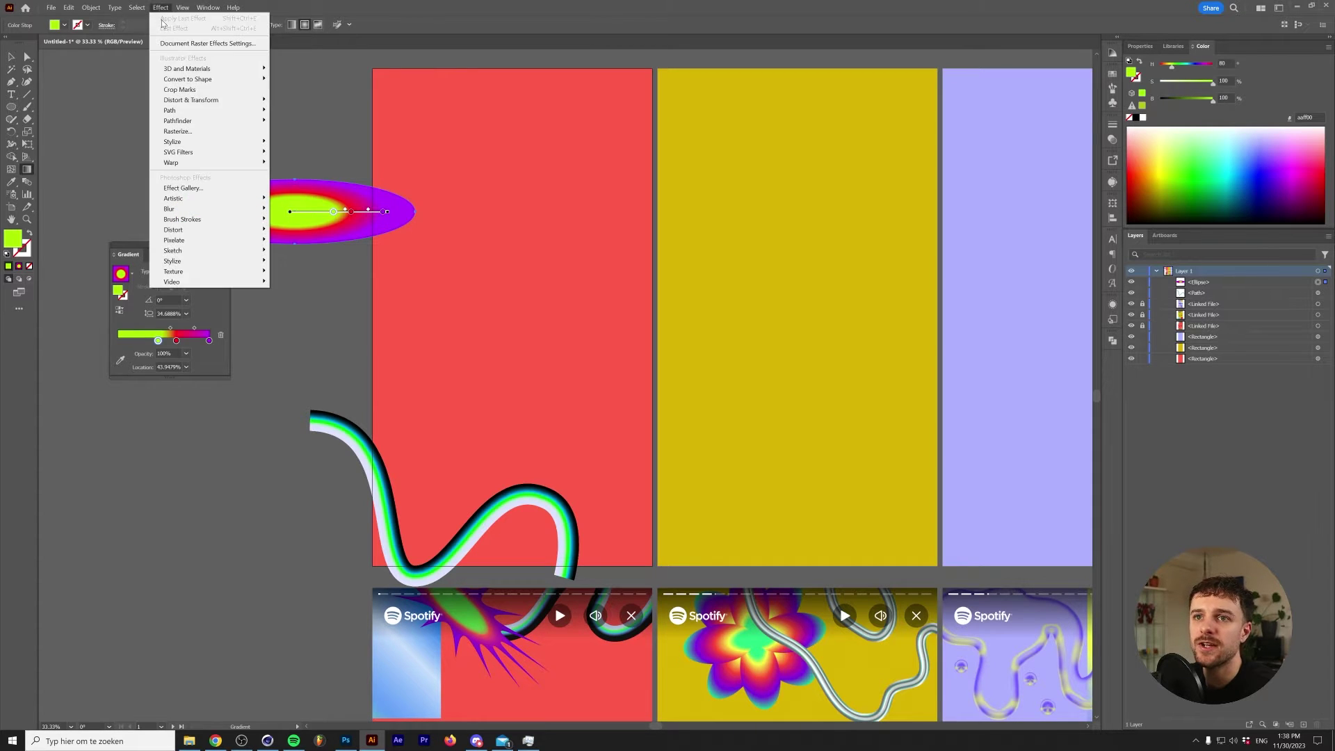
mouse_move(209, 99)
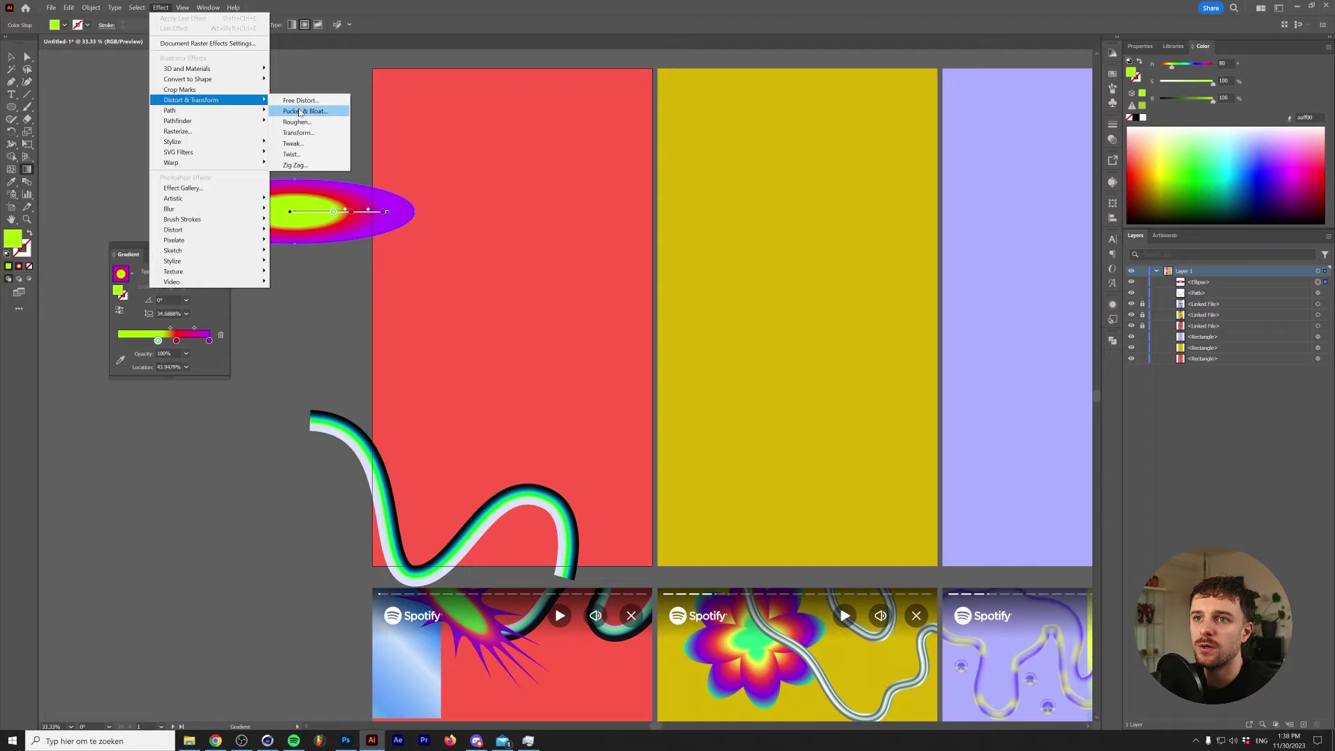
click(299, 112)
key(shift+Down)
key(shift+Down)
key(shift+Down)
key(shift+Down)
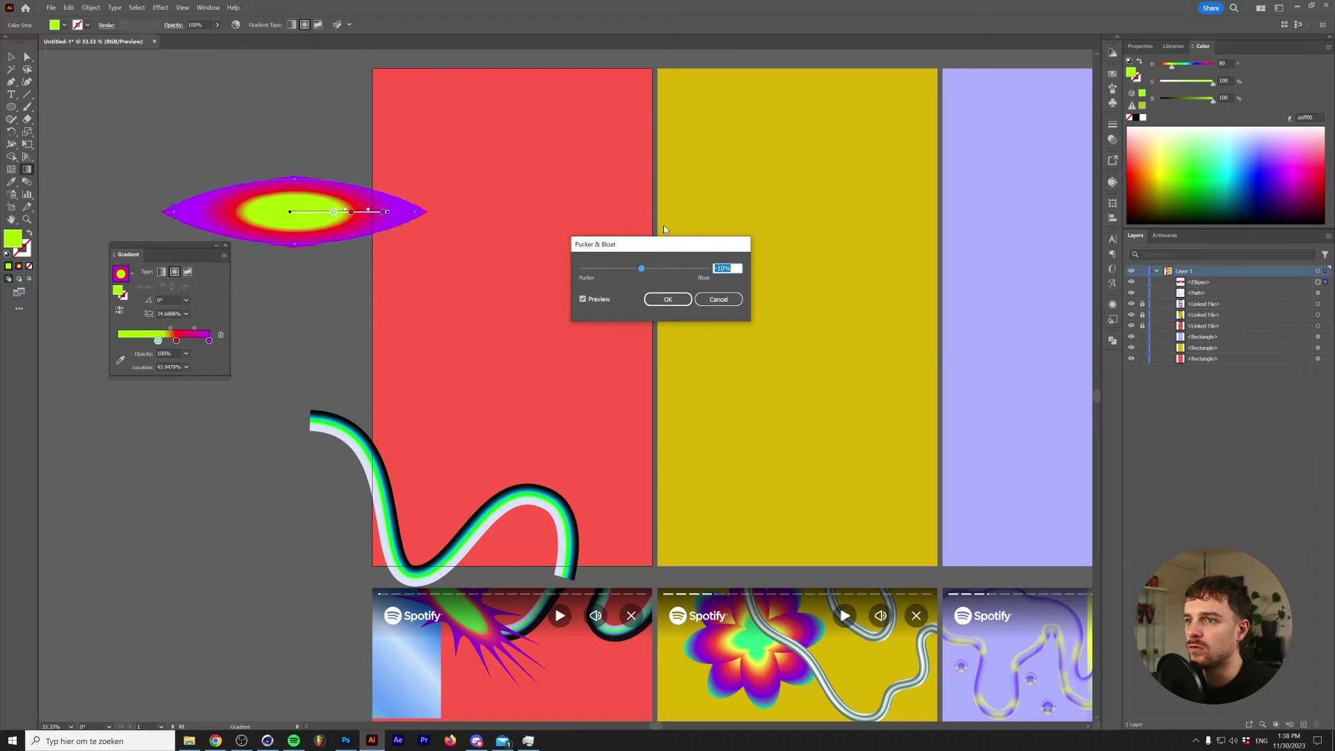
key(shift+Down)
key(shift+Down)
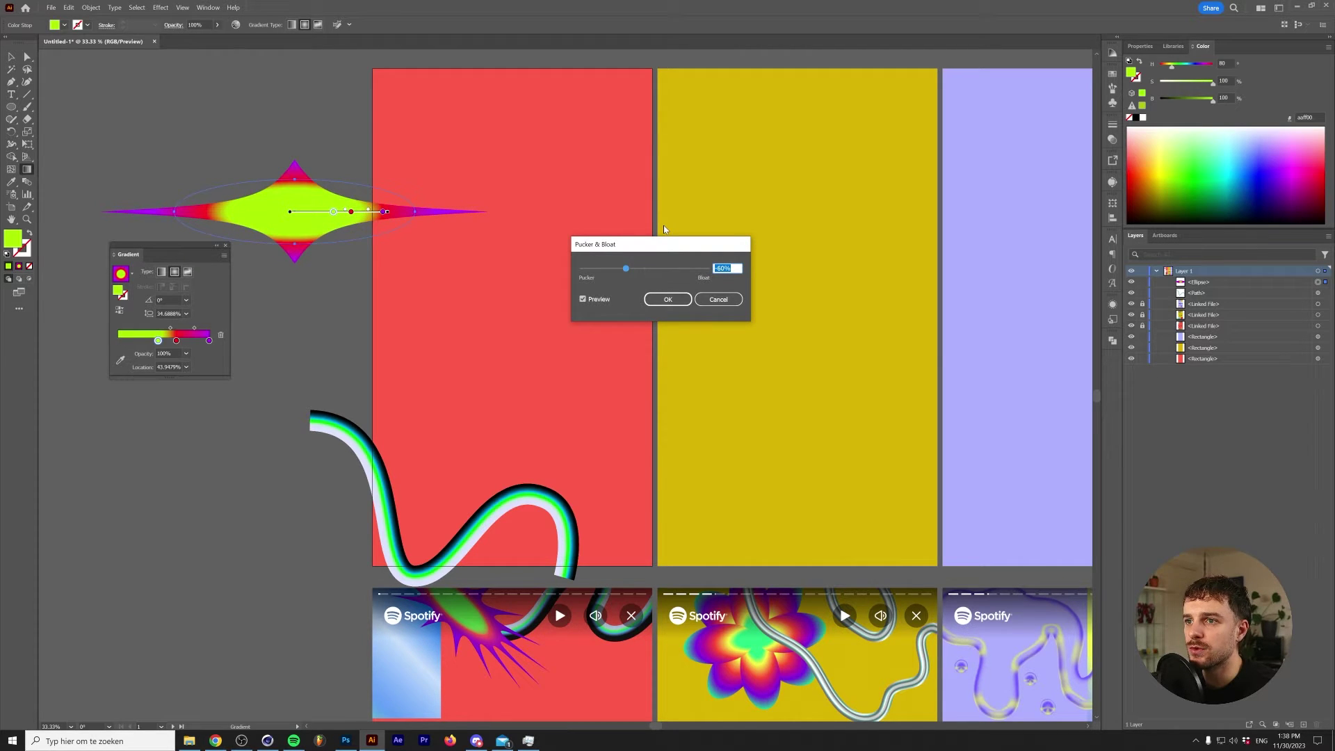
key(shift+Down)
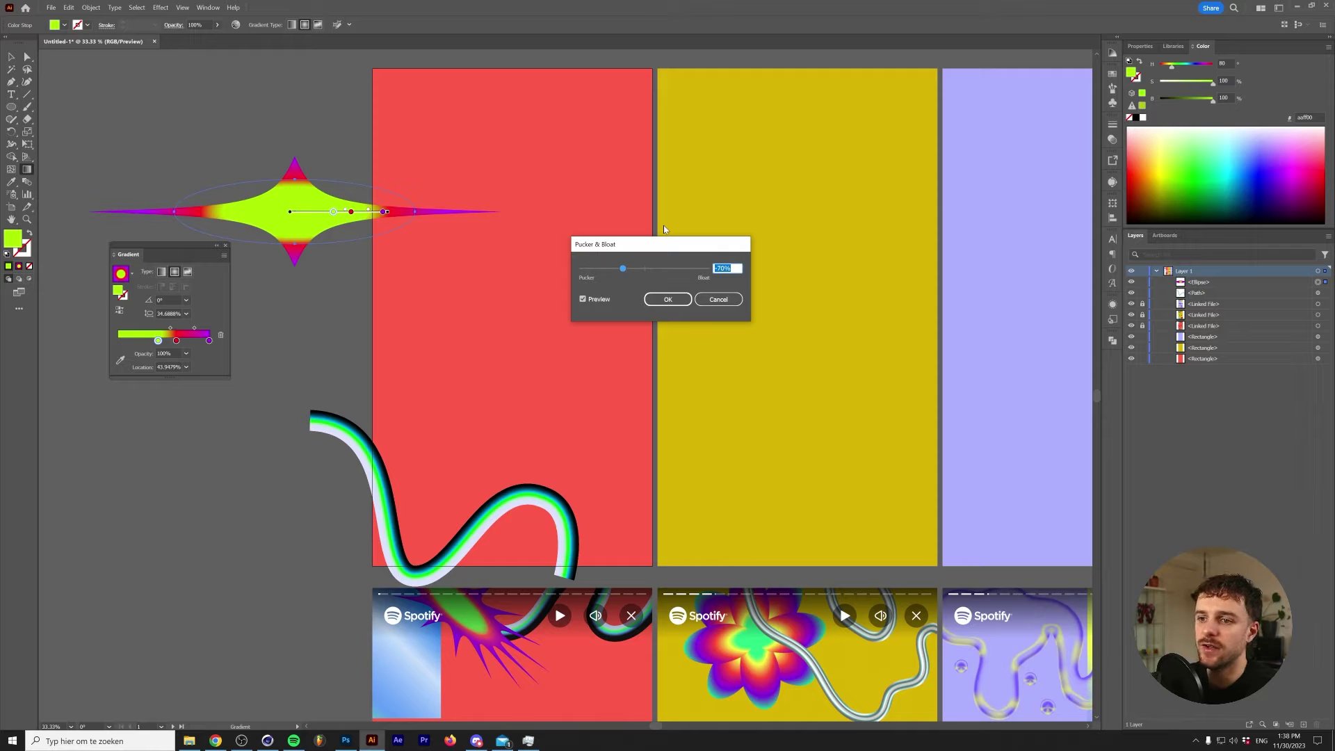
key(Down)
key(Down)
key(Down)
key(Down)
key(Down)
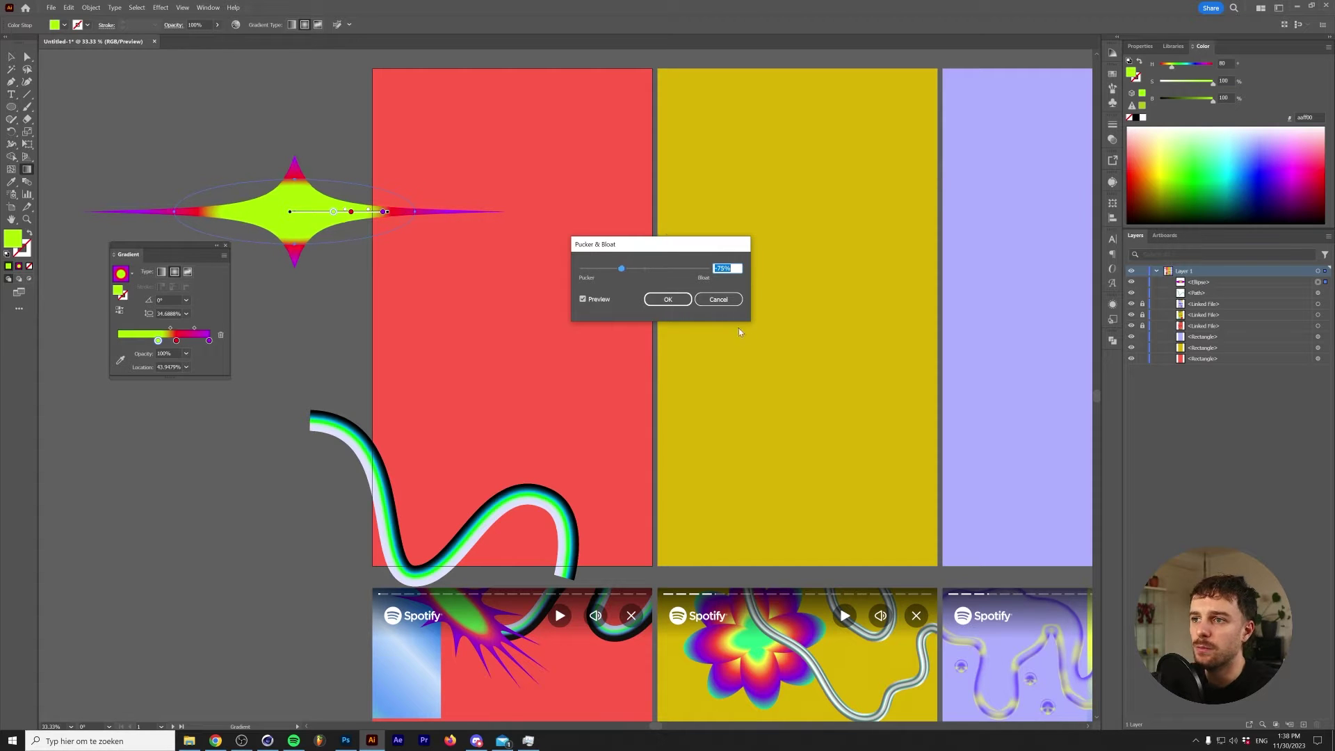
click(669, 306)
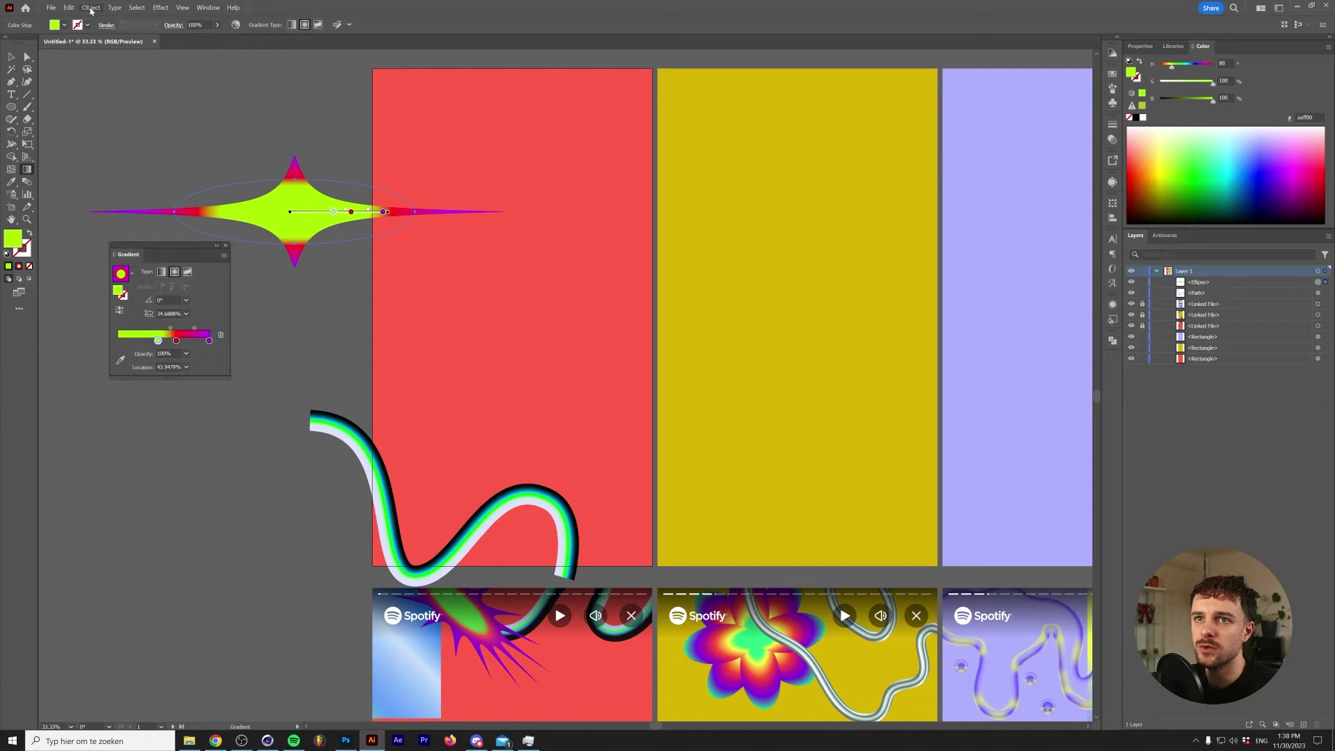
- Add anchor points to the puckered ellipse to turn it into a burst with 16 spikes
click(91, 7)
mouse_move(155, 247)
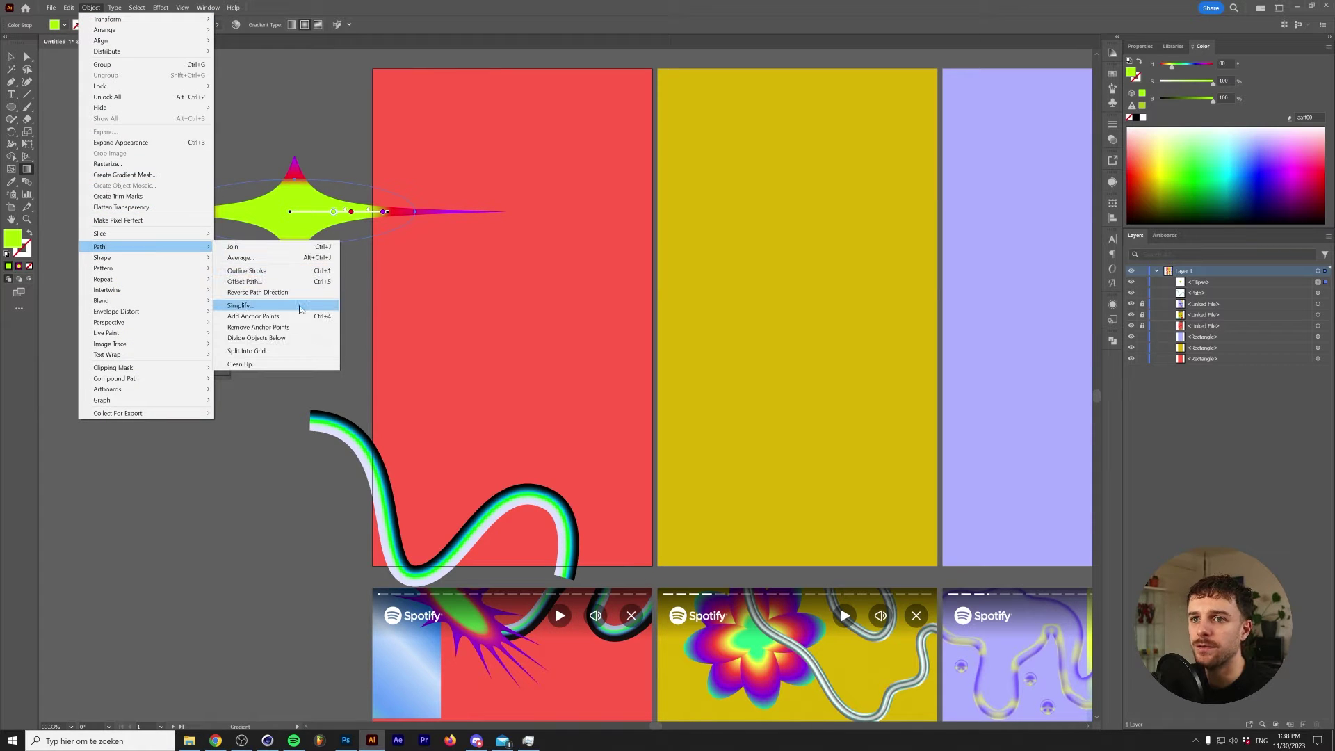
click(253, 316)
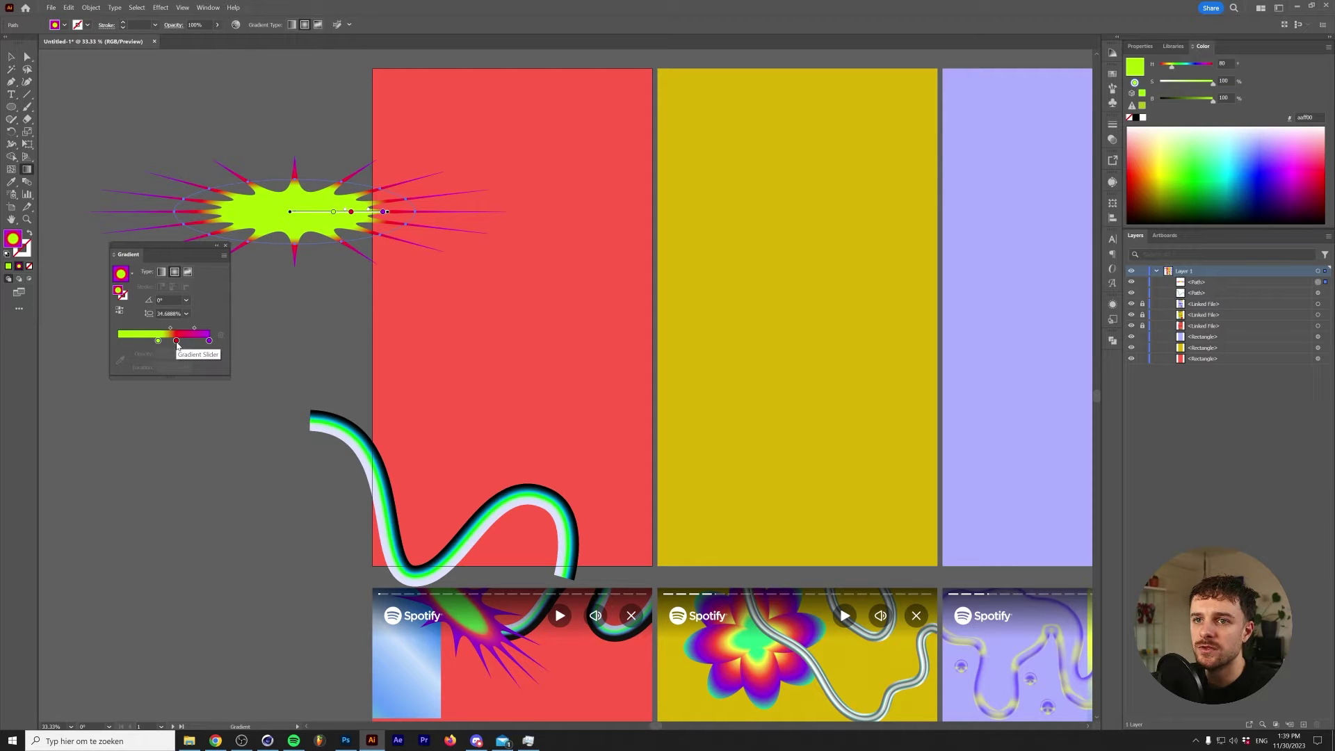
- Pull the burst's gradient stops inward for a lime core, thin red ring and purple spikes, and widen and flatten the gradient's ellipse
mouse_move(177, 341)
mouse_down()
mouse_move(137, 341)
mouse_move(162, 341)
mouse_up()
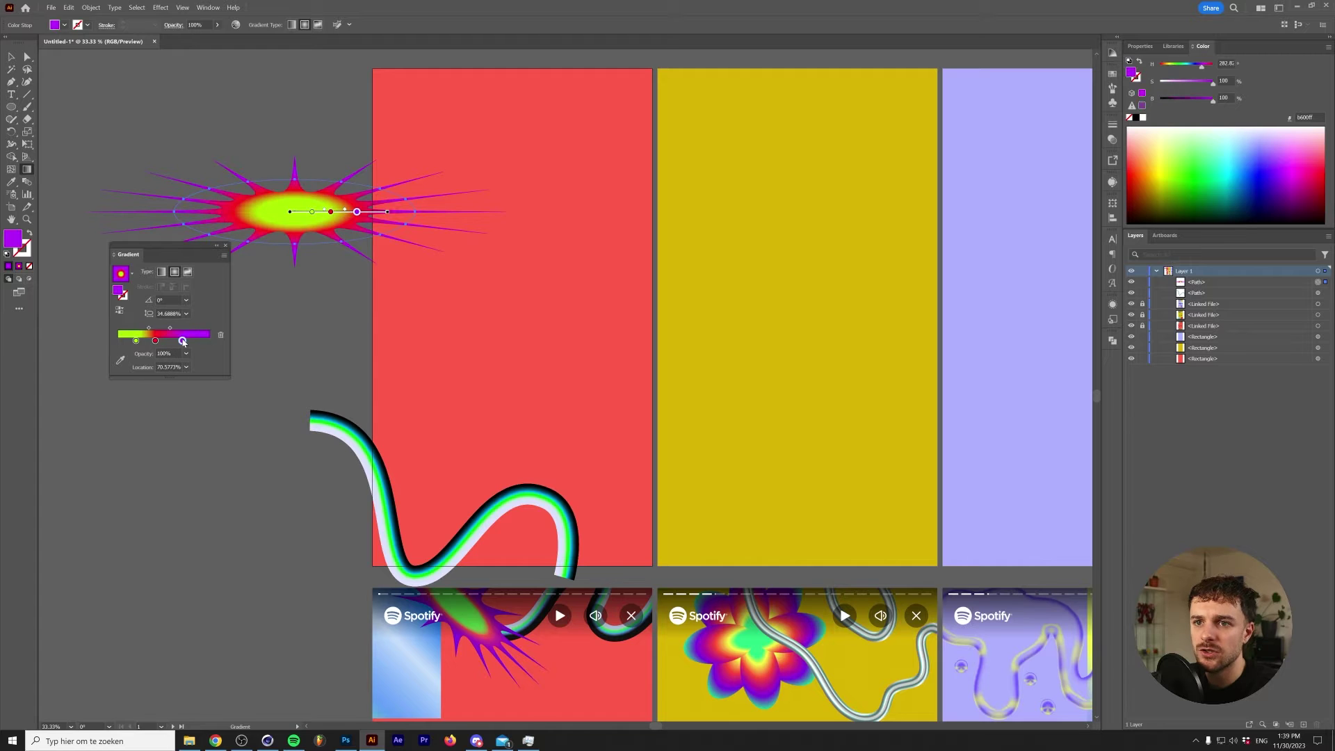
mouse_move(182, 340)
mouse_down()
mouse_move(132, 341)
mouse_move(167, 341)
mouse_up()
drag(130, 341, 152, 341)
drag(167, 341, 139, 341)
drag(152, 341, 146, 340)
drag(156, 328, 155, 328)
drag(295, 180, 295, 191)
drag(206, 211, 191, 211)
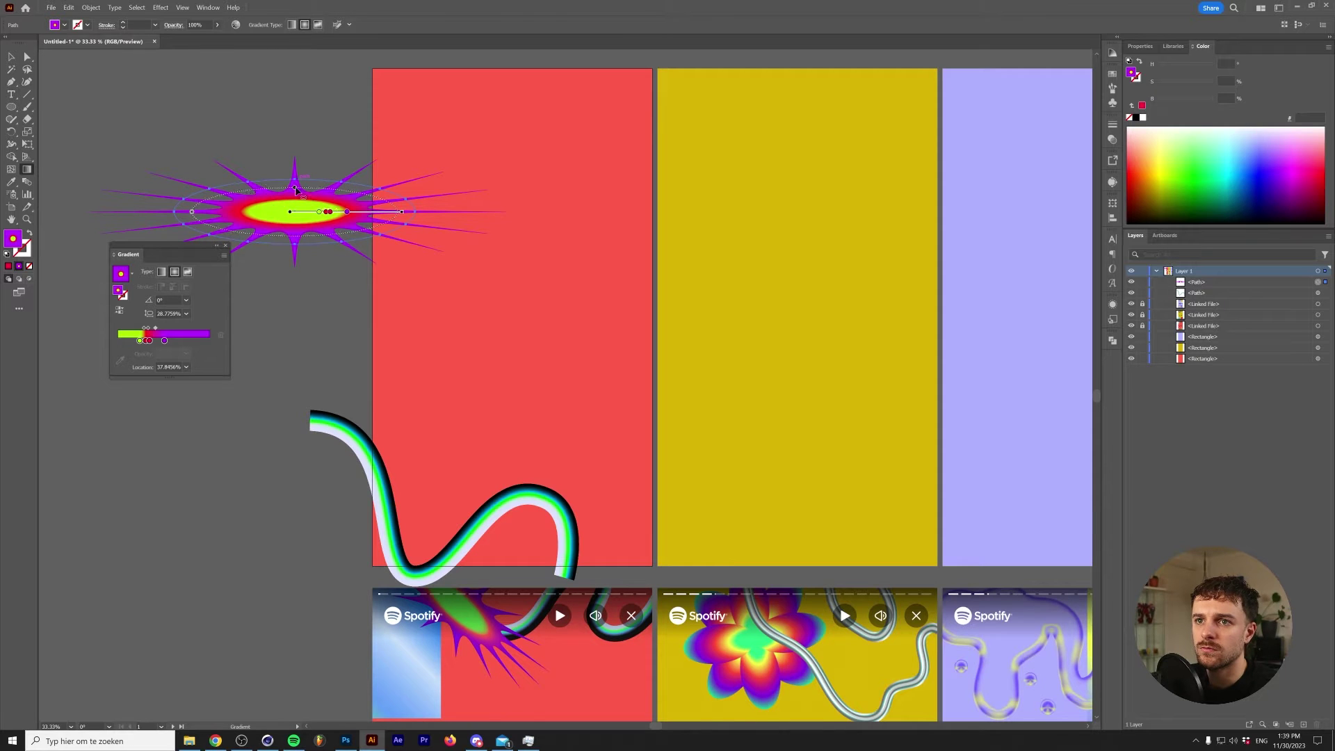
- Rotate the burst about 34° clockwise and move it over the red poster's top-left corner
key(v)
scroll(178, 214, up, 1)
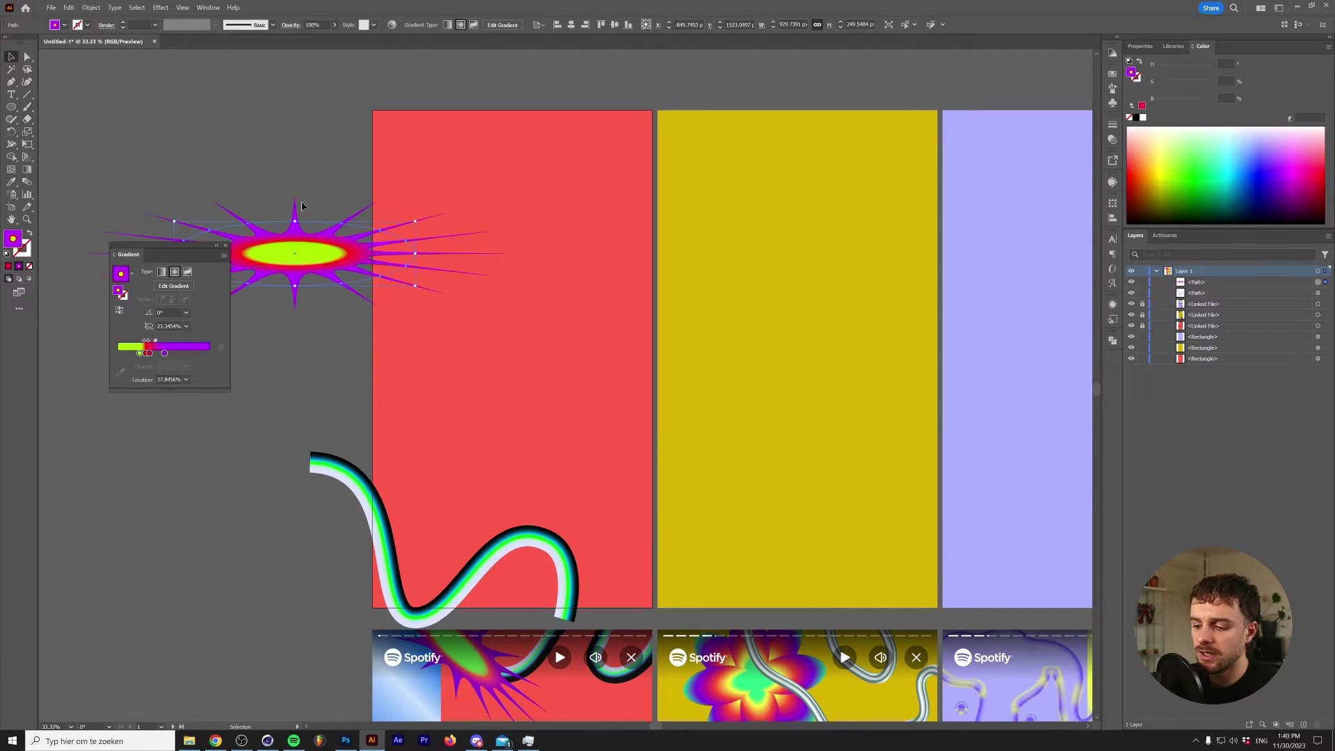
key(r)
drag(302, 205, 384, 183)
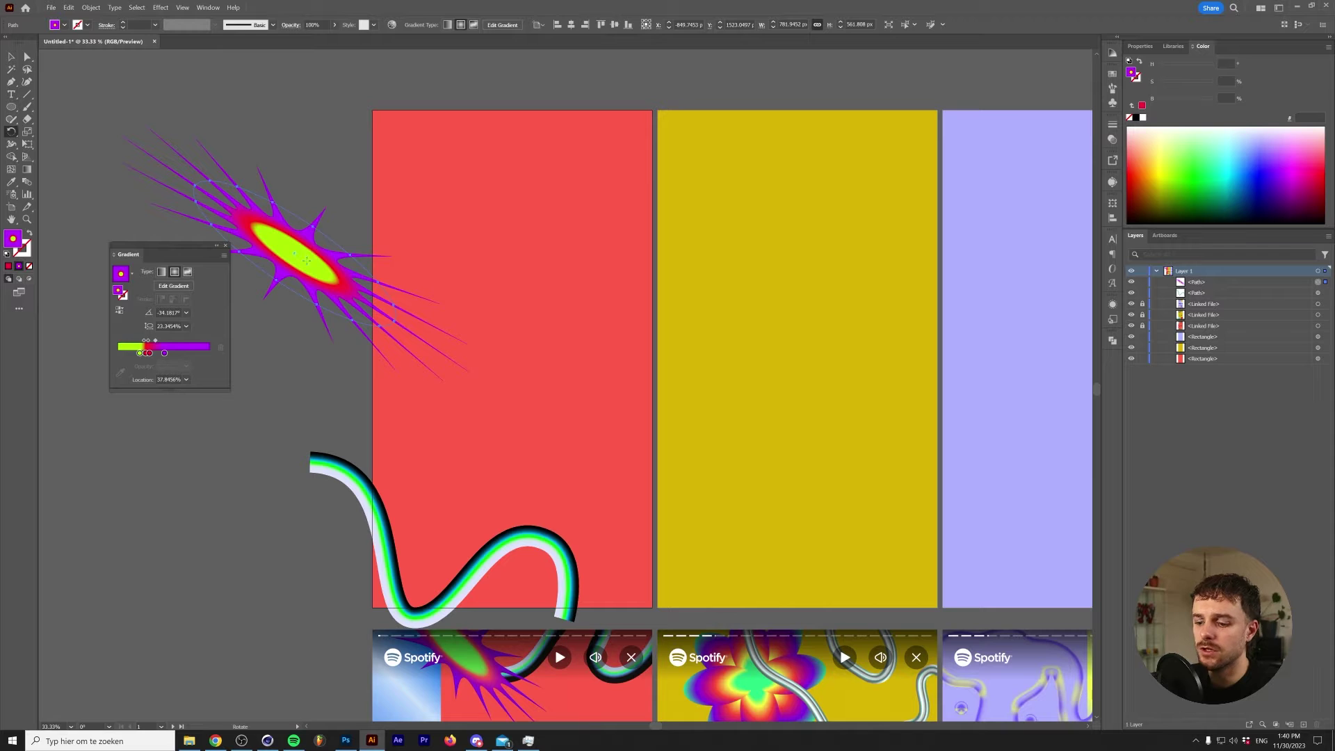
key(v)
drag(313, 256, 455, 158)
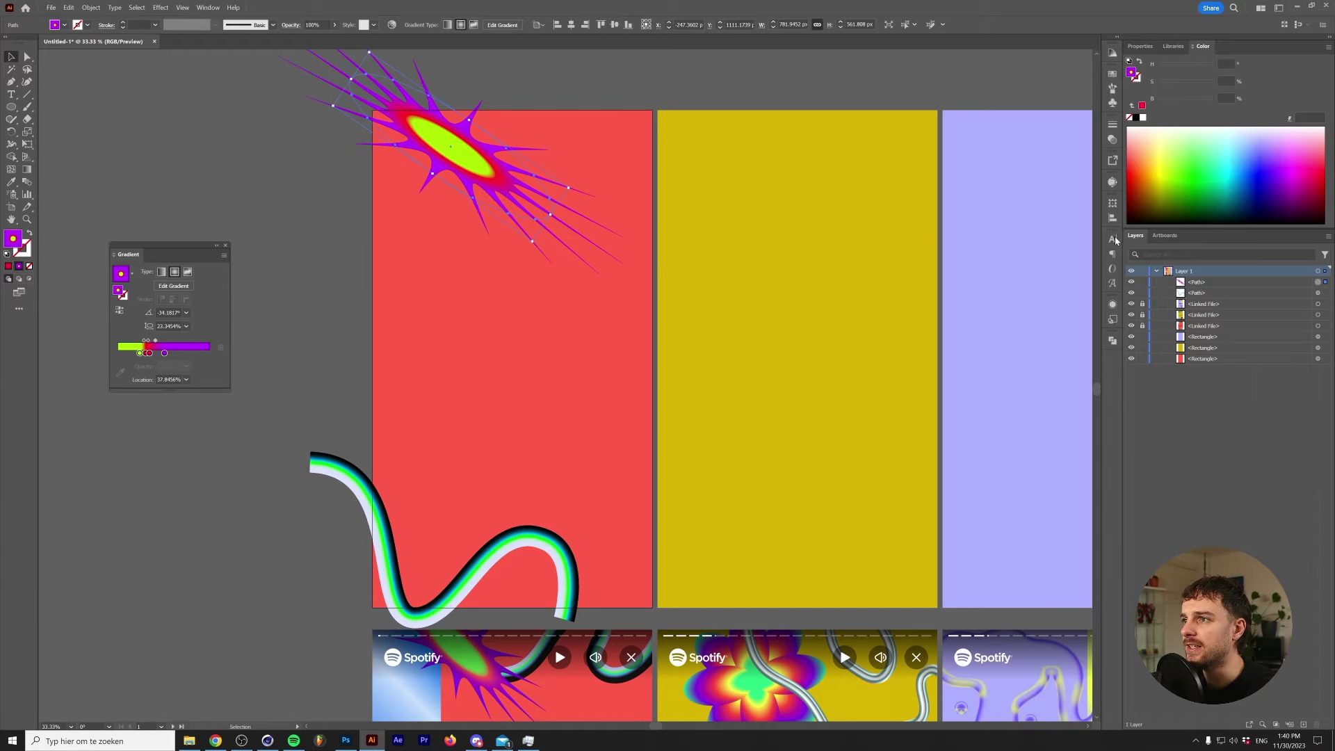
- Reopen the burst's Pucker & Bloat effect and reduce the pucker so the spikes become shorter and thicker
click(1113, 305)
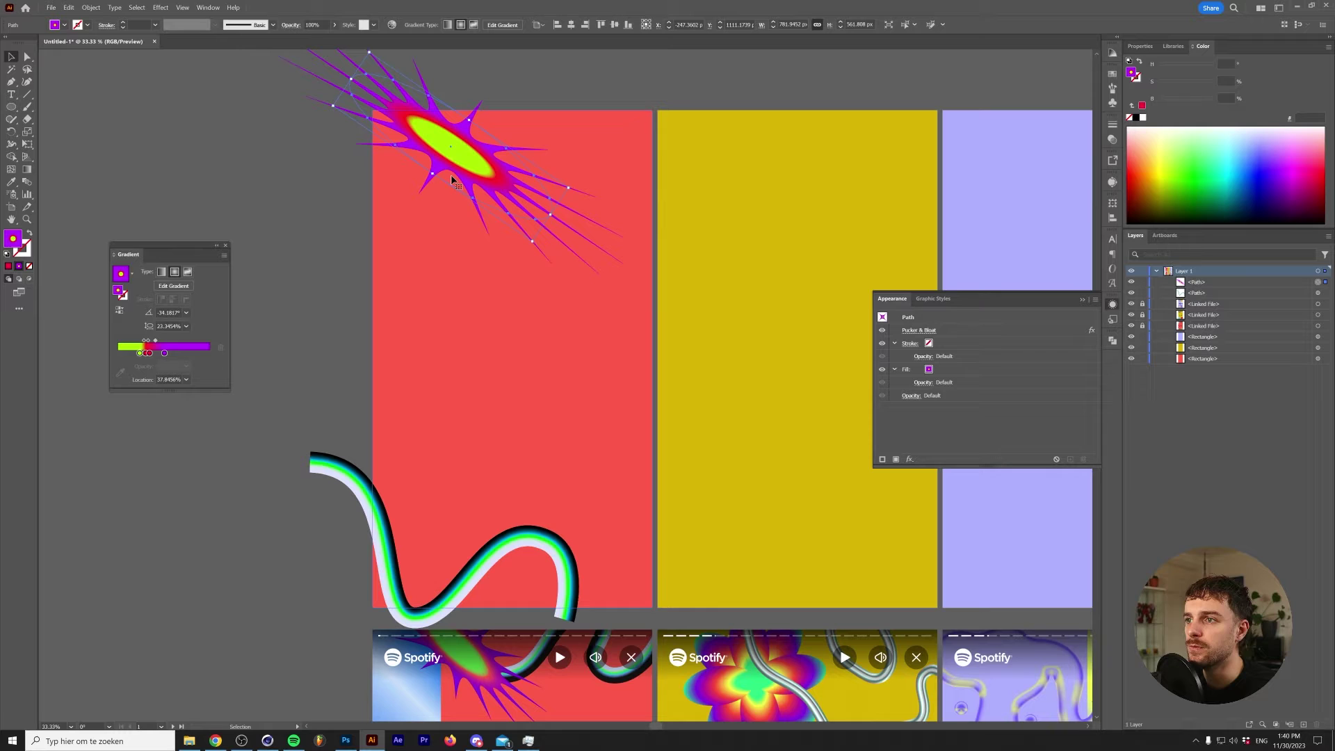
click(207, 7)
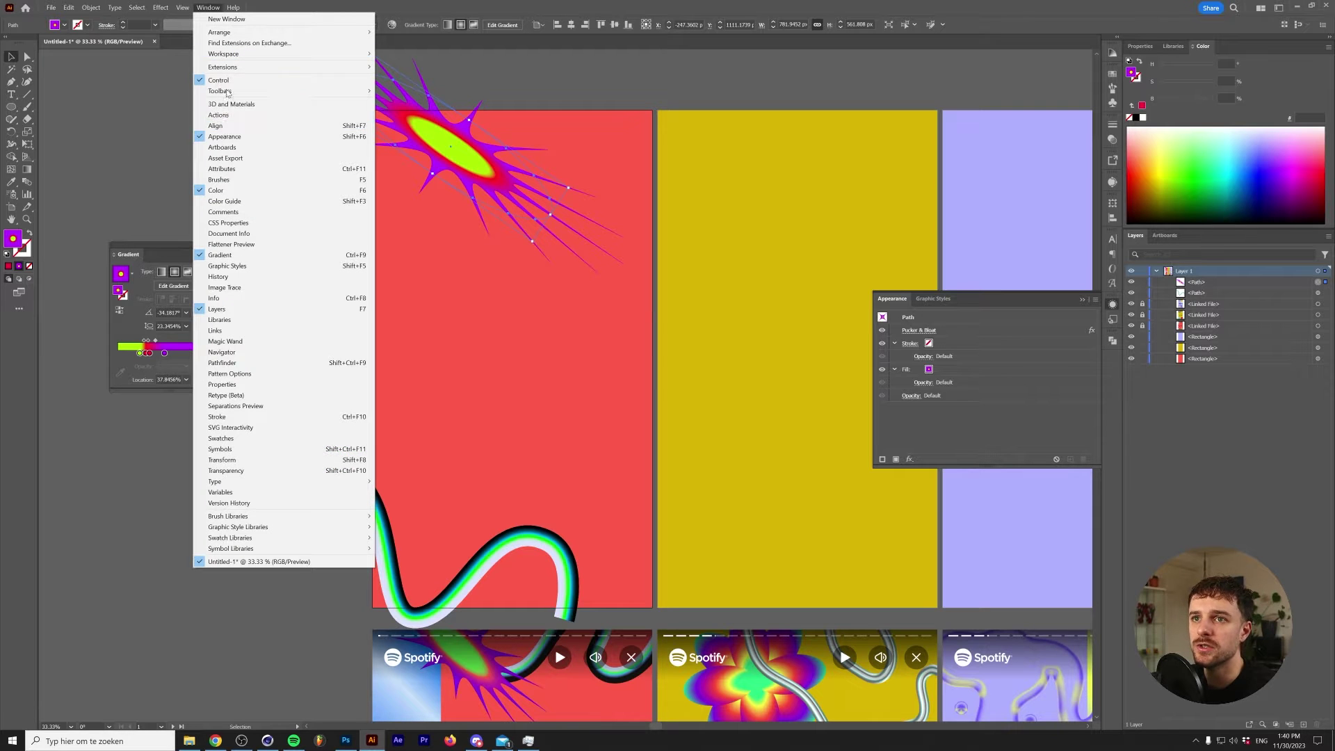
click(1013, 367)
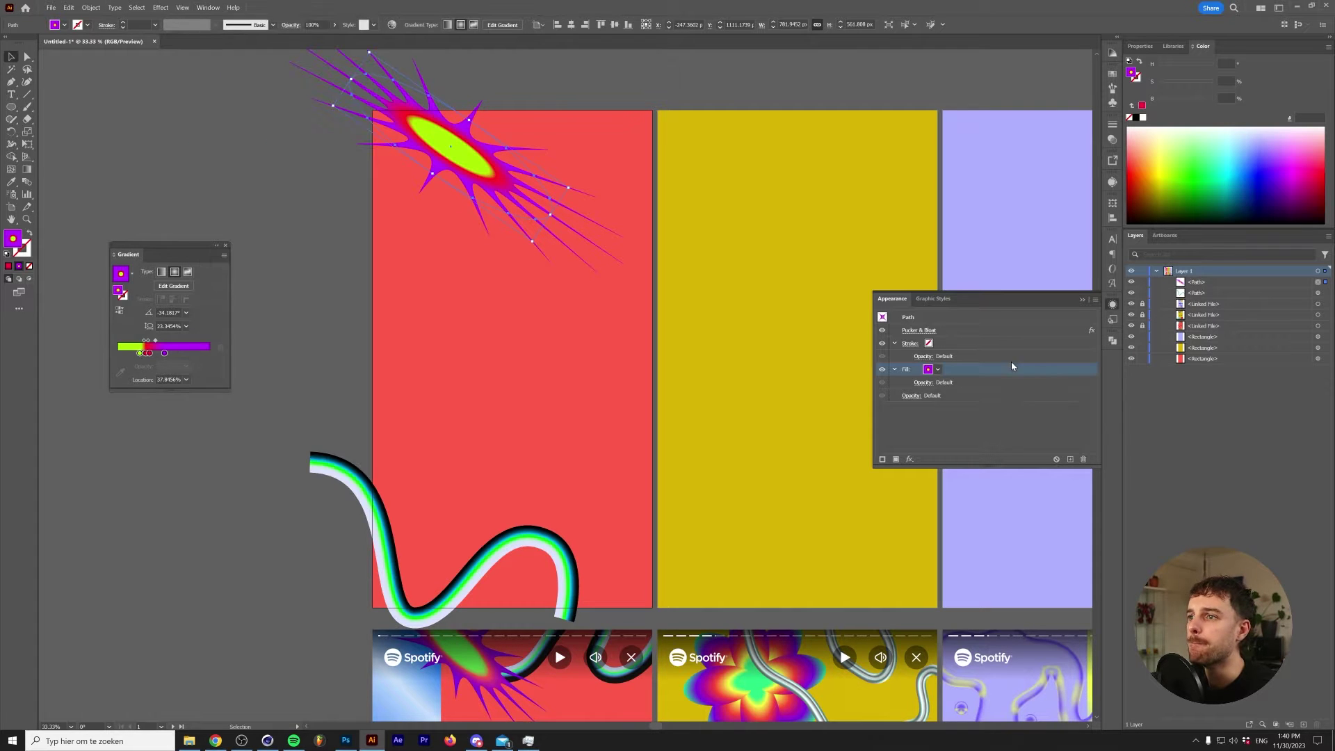
click(920, 331)
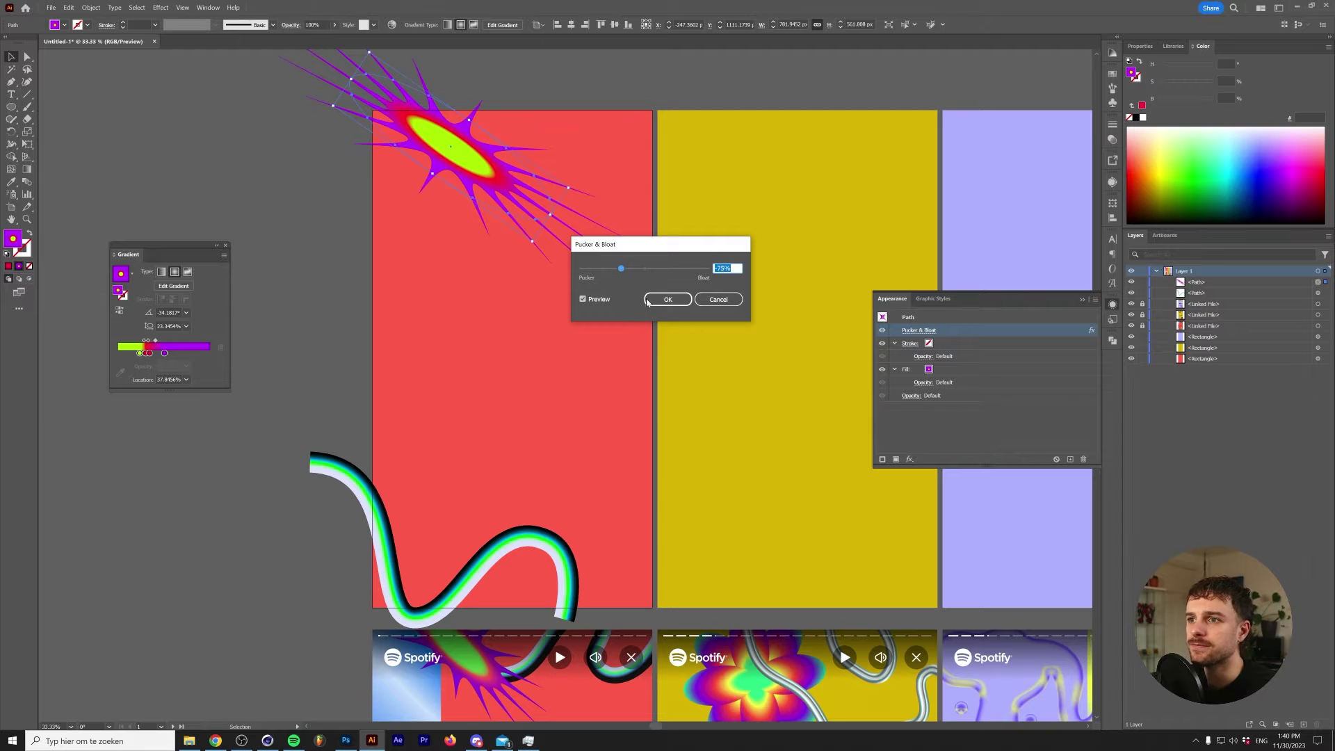
key(shift+Down)
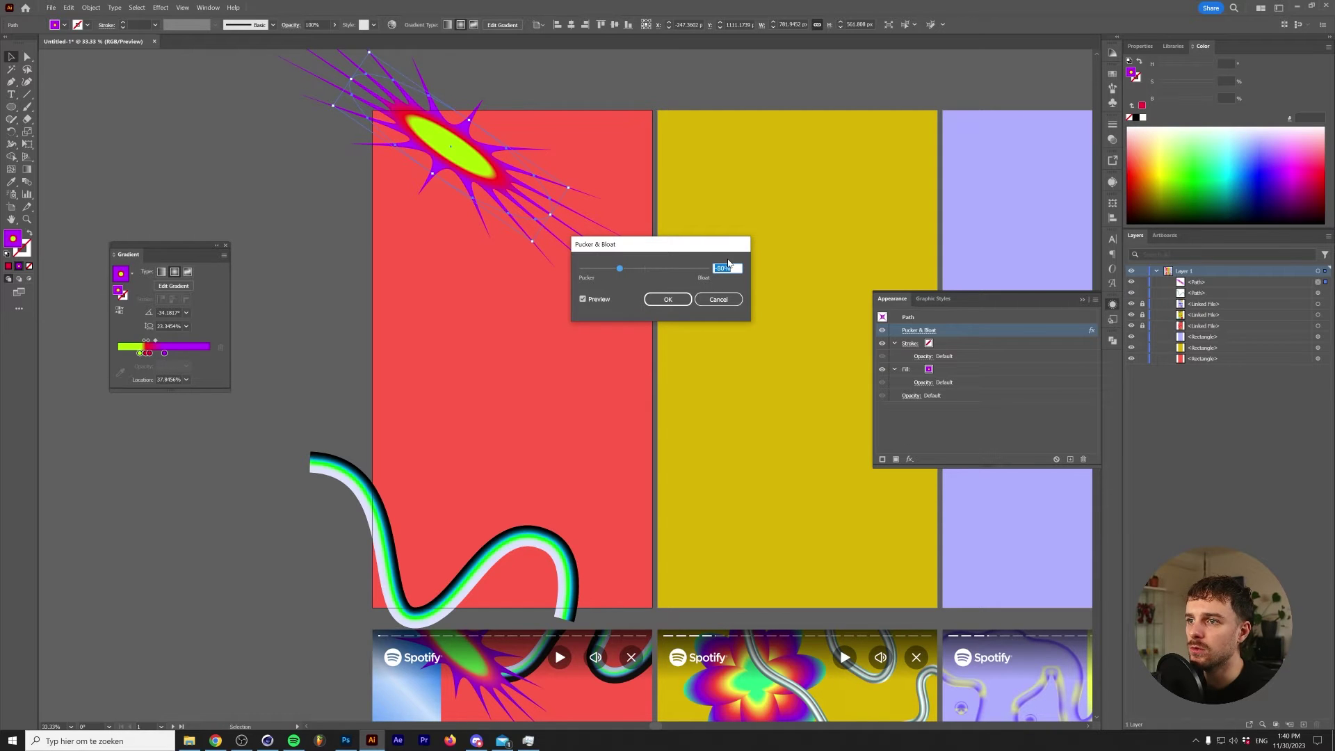
key(shift+Up)
key(shift+Up)
key(Return)
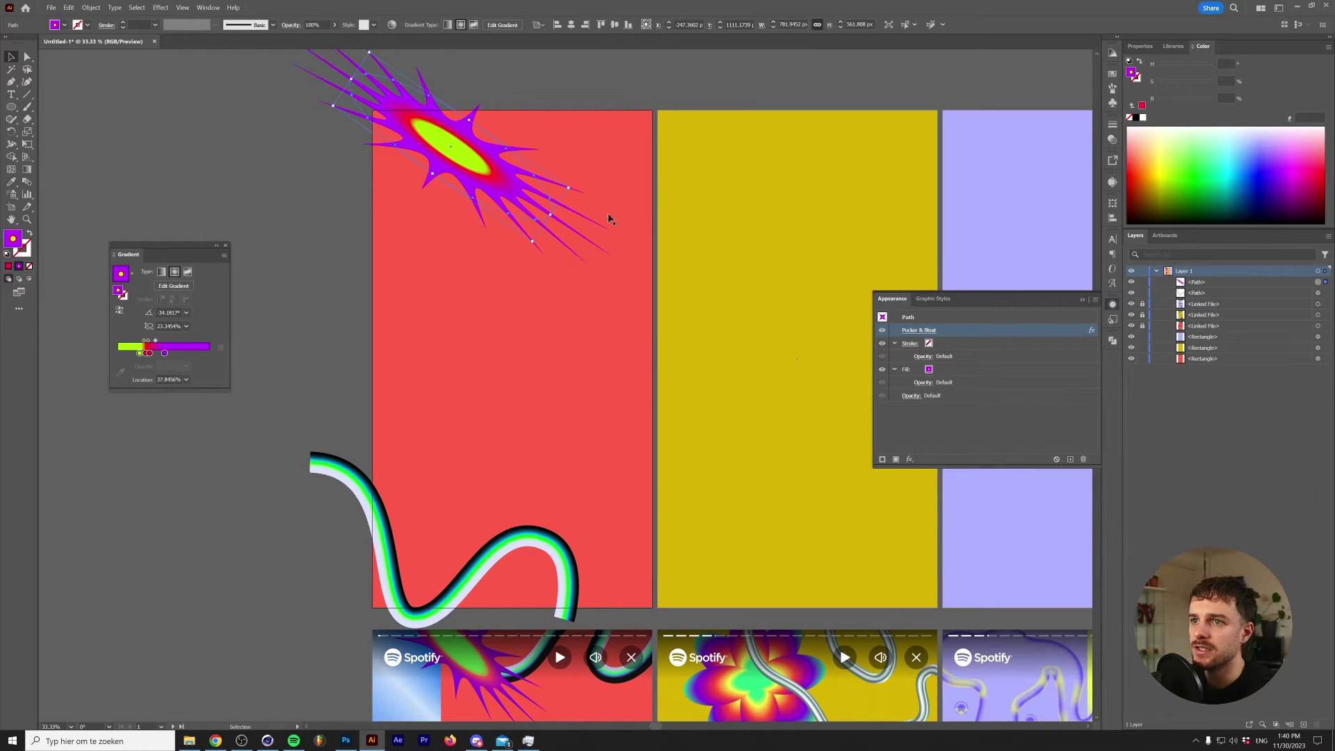
- Shift the burst slightly up and left so its core overlaps the red poster's top edge, and deselect it
drag(490, 219, 475, 178)
click(219, 187)
drag(275, 306, 346, 235)
scroll(340, 214, down, 1)
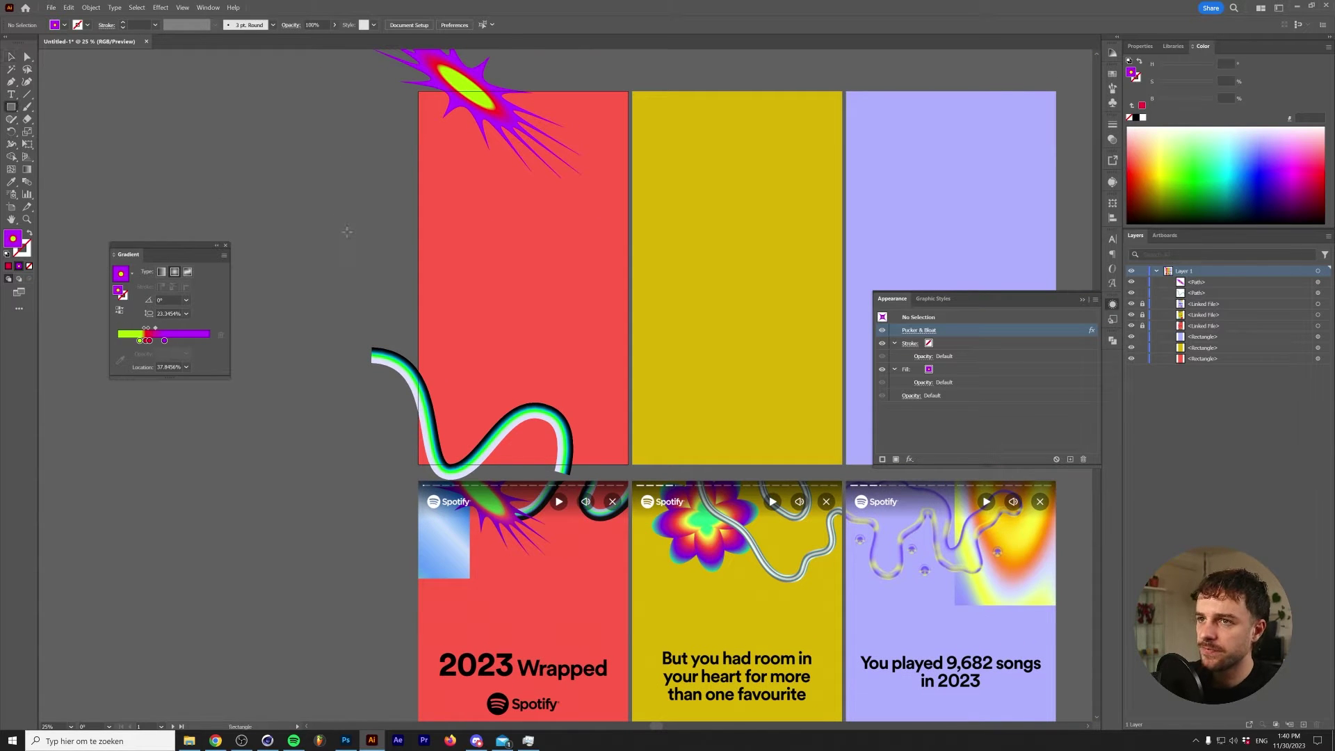
scroll(336, 219, down, 4)
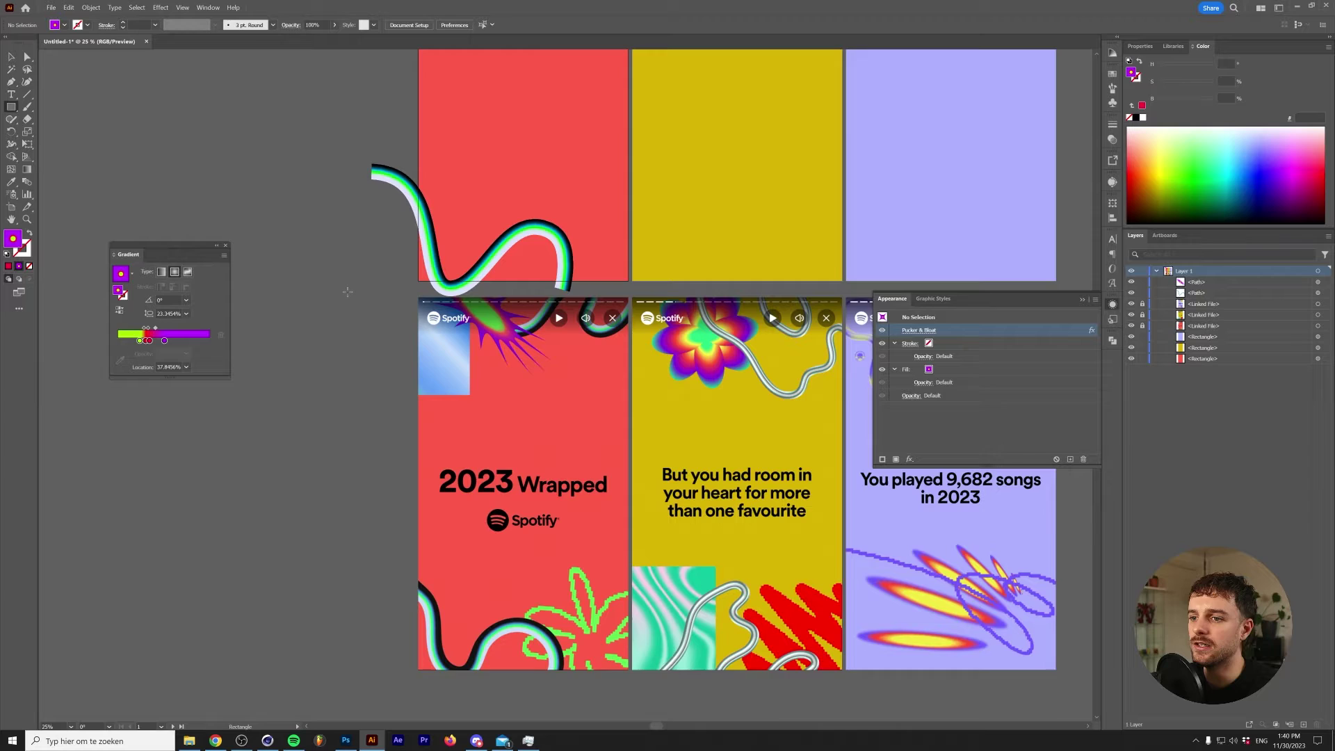
- Copy the burst and wavy line into artboard 1 of the Photoshop document as a vector smart object
key(v)
alt+scroll(348, 271, down, 1)
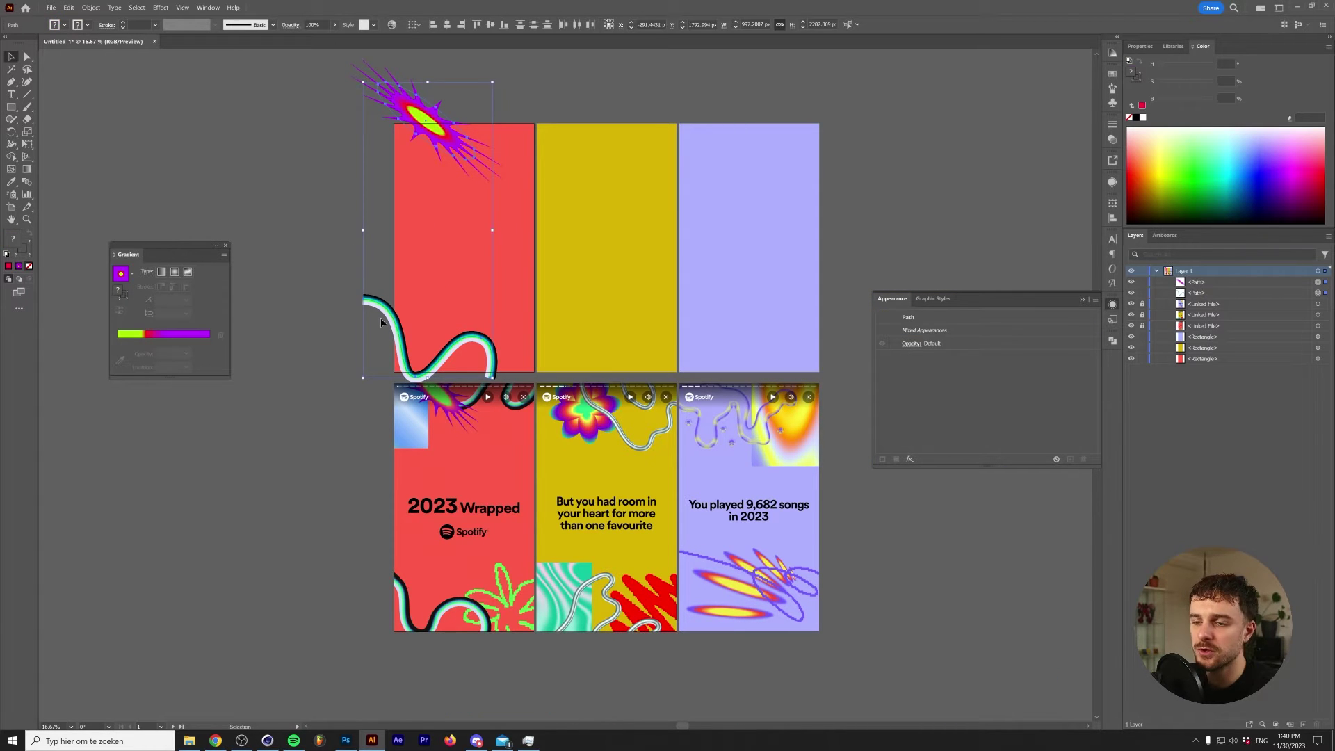
click(345, 741)
key(ctrl+v)
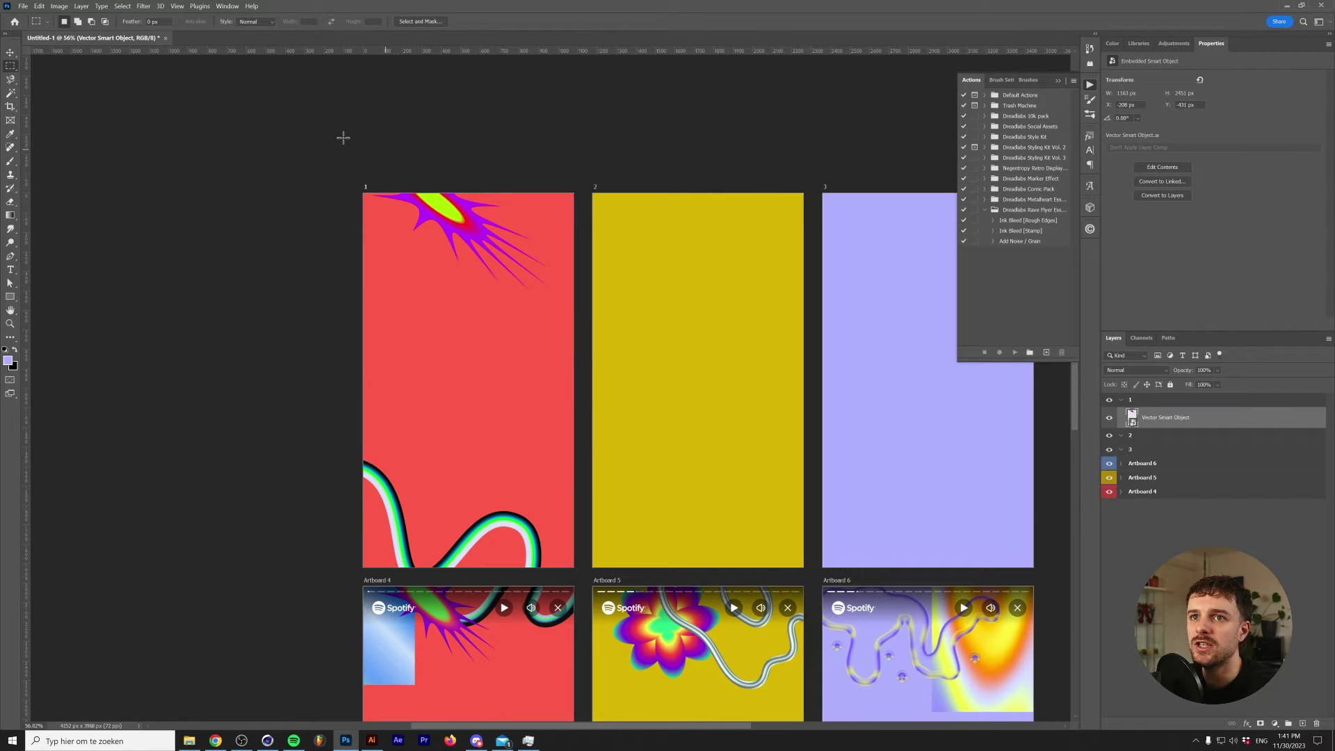
- Select a rectangle in artboard 1's top-left corner and fill it with a gradient fill layer using the Cloud_01 preset
drag(416, 153, 304, 309)
click(1267, 722)
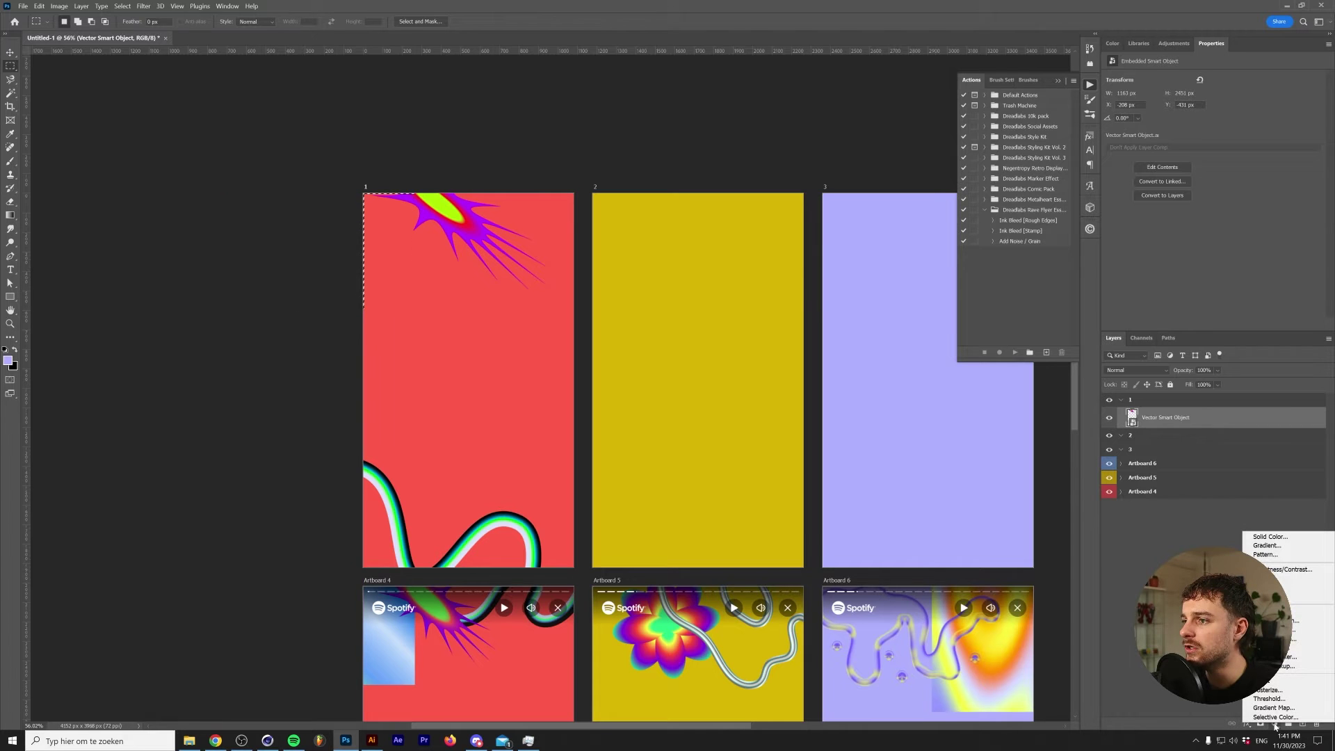
click(1267, 545)
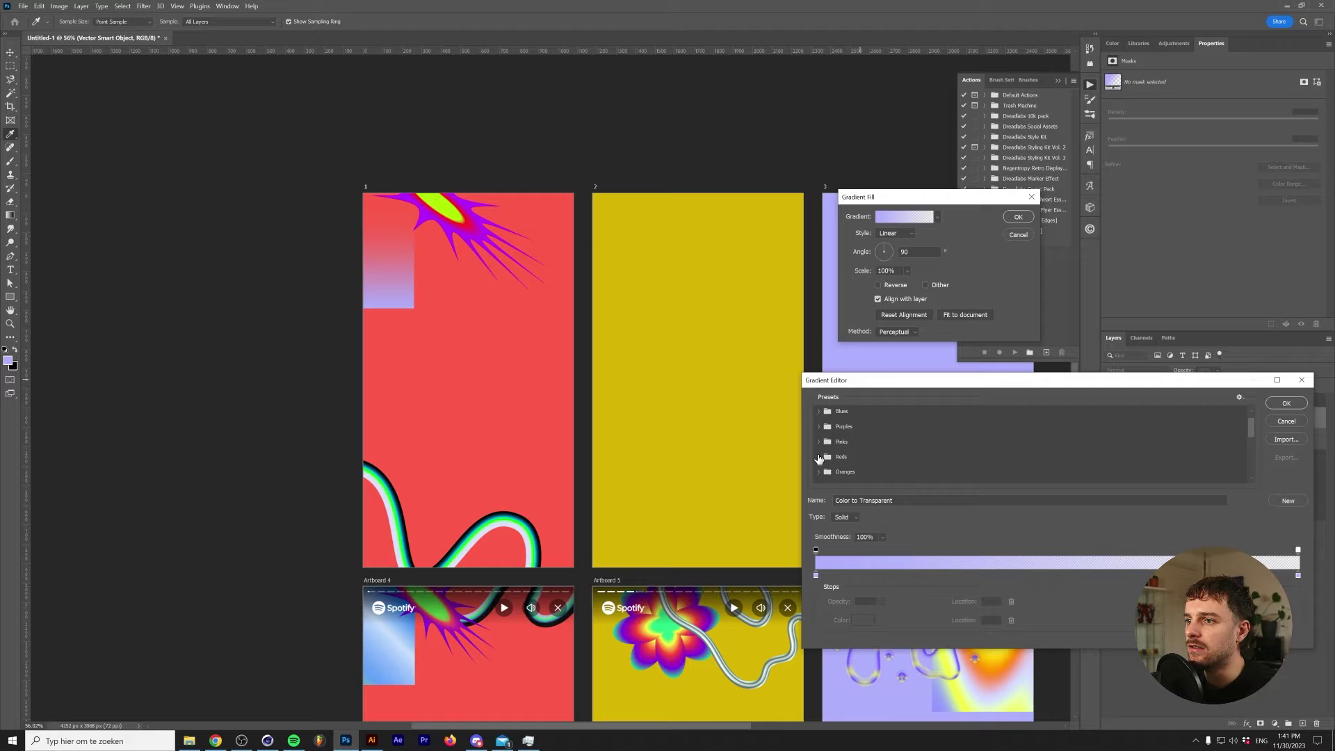
scroll(817, 460, down, 3)
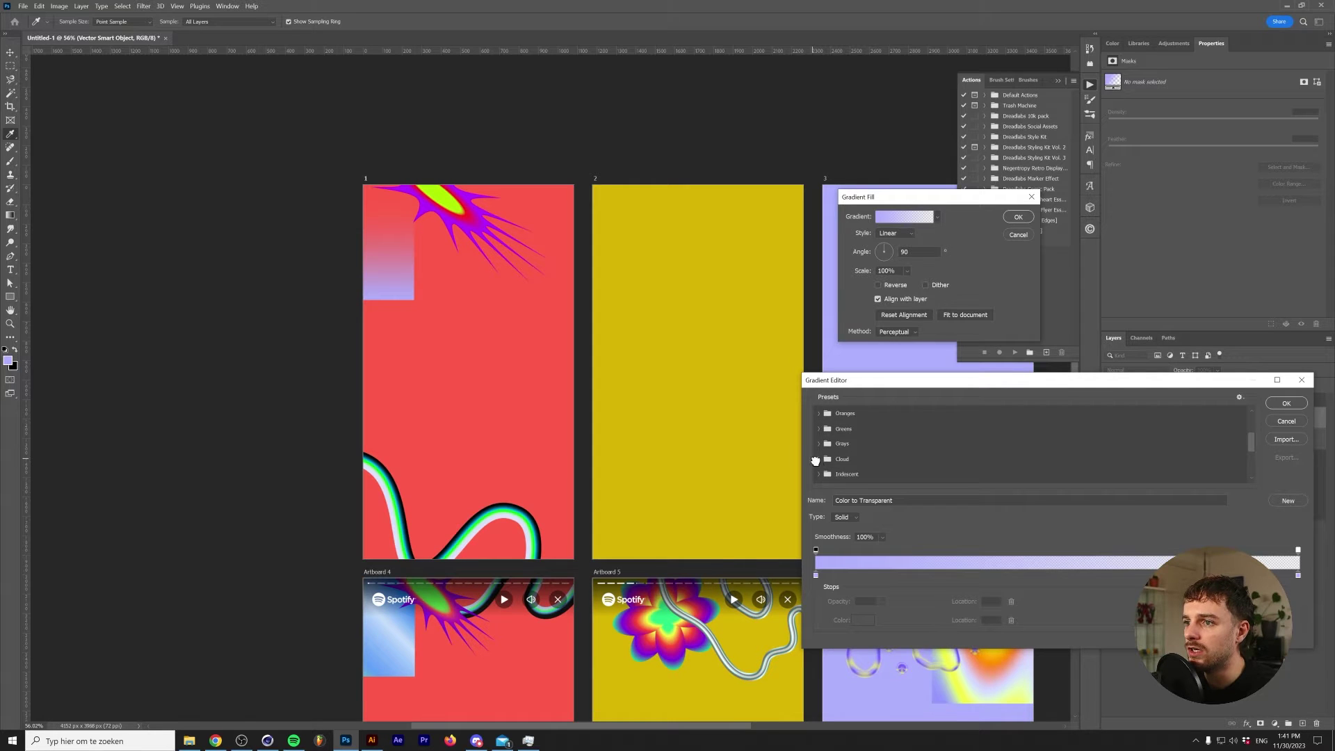
click(819, 459)
click(832, 475)
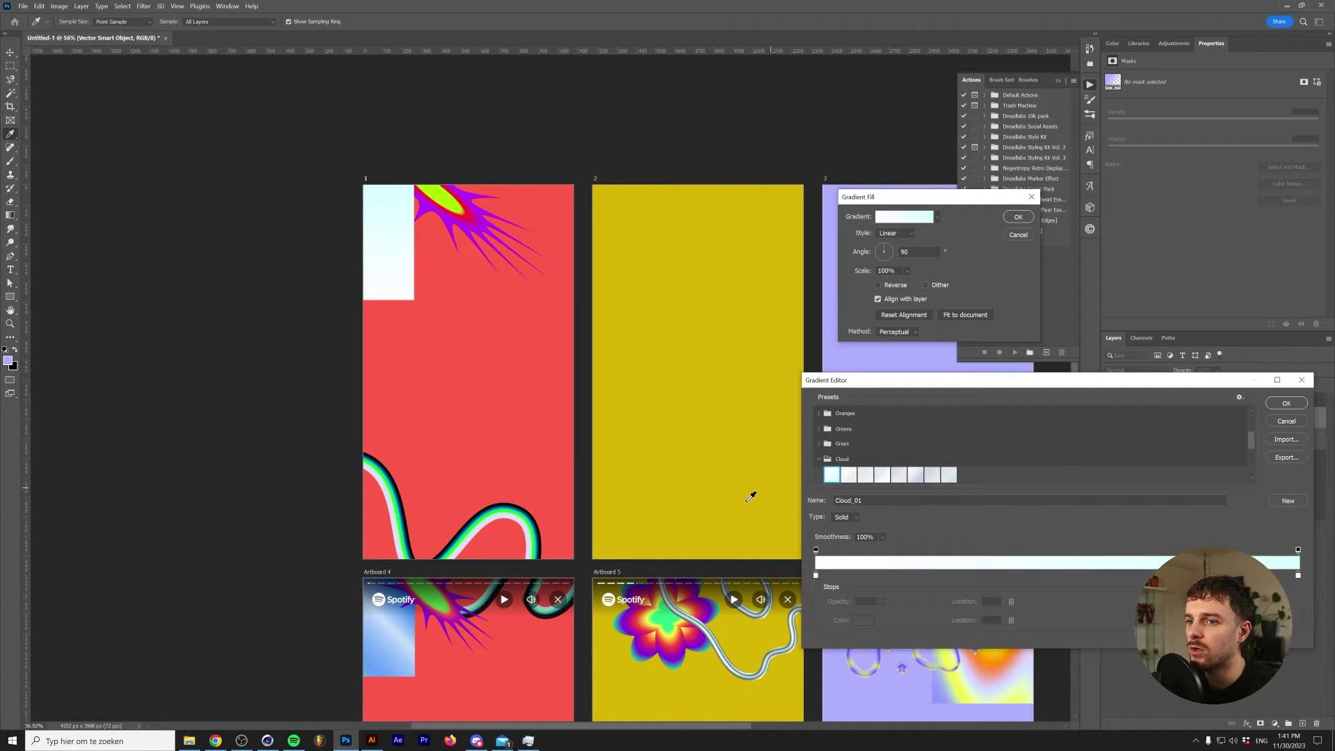
- Recolor the gradient's stops so it runs from very pale blue to medium sky blue, and accept the gradient
scroll(851, 474, down, 2)
double_click(816, 575)
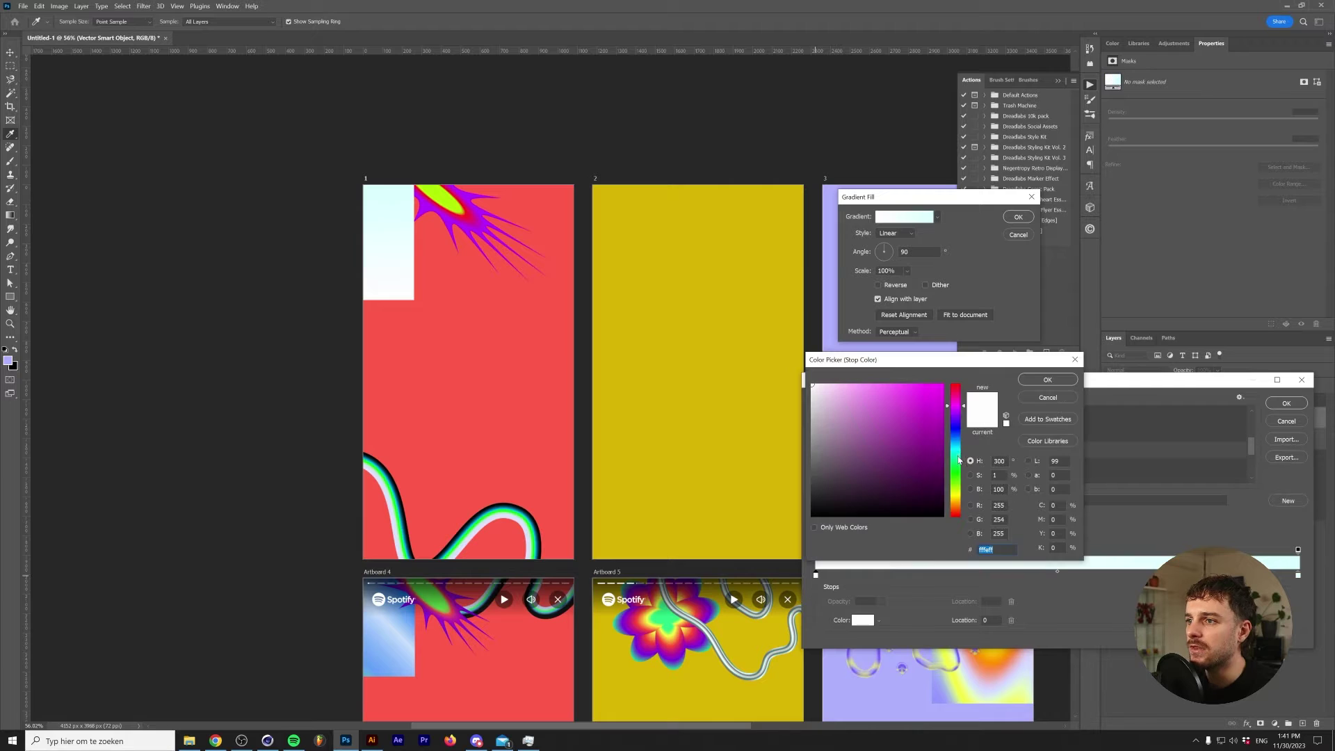
click(957, 446)
click(956, 441)
click(829, 385)
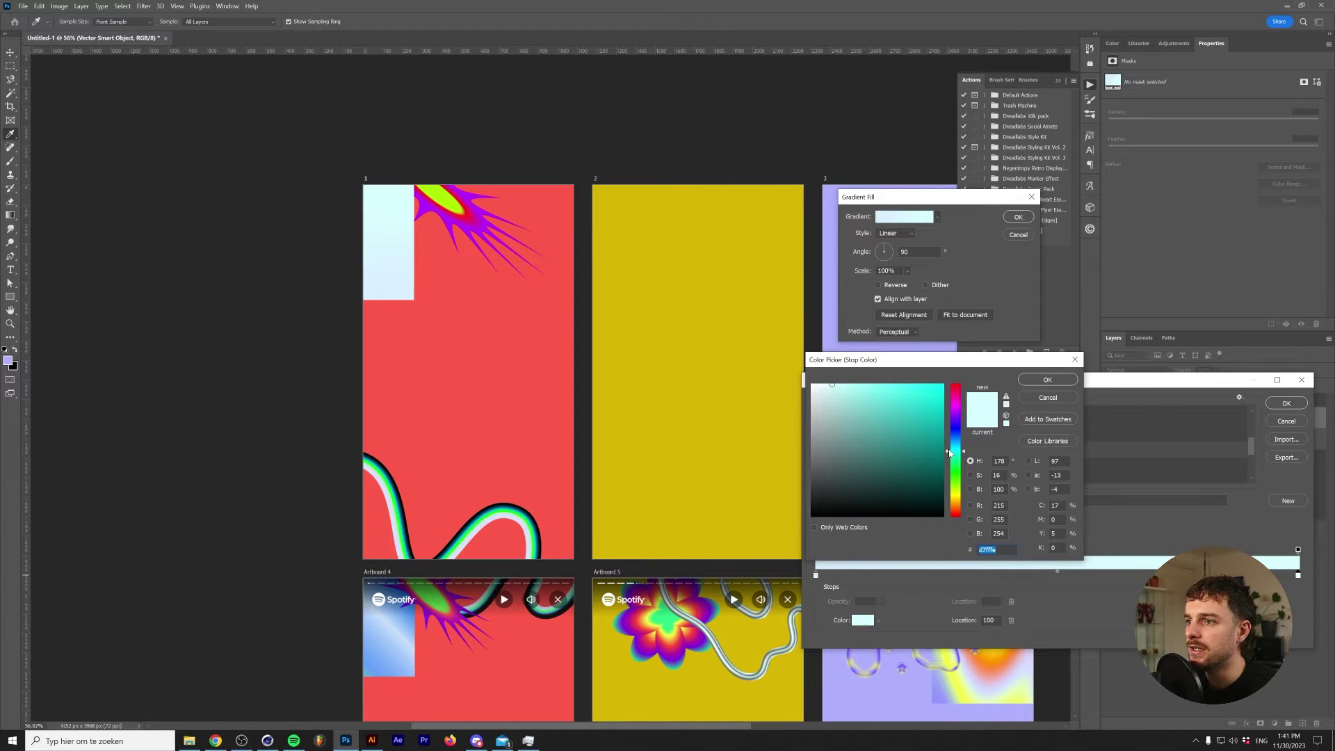
click(959, 446)
click(877, 395)
click(1047, 379)
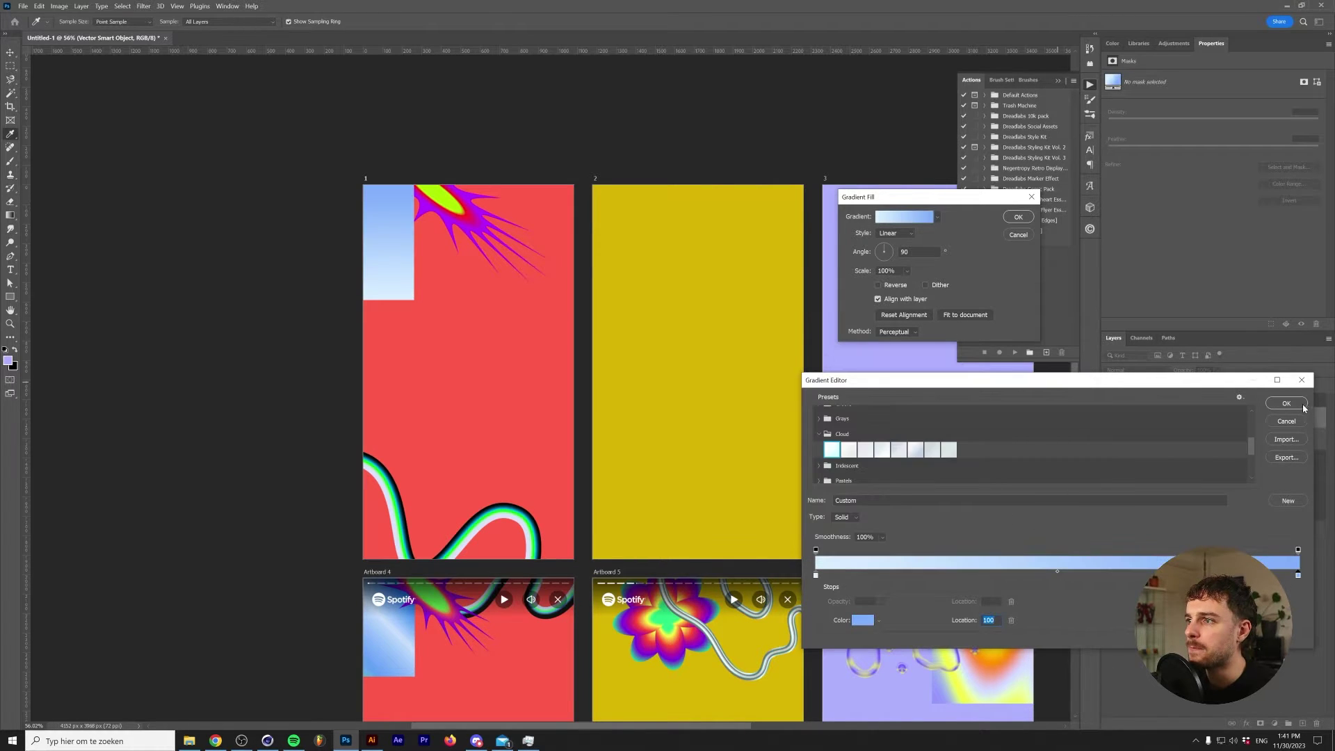
click(1286, 403)
- Set the gradient fill to Reflected style with an angle of 46.93° and a scale of 80%
click(898, 234)
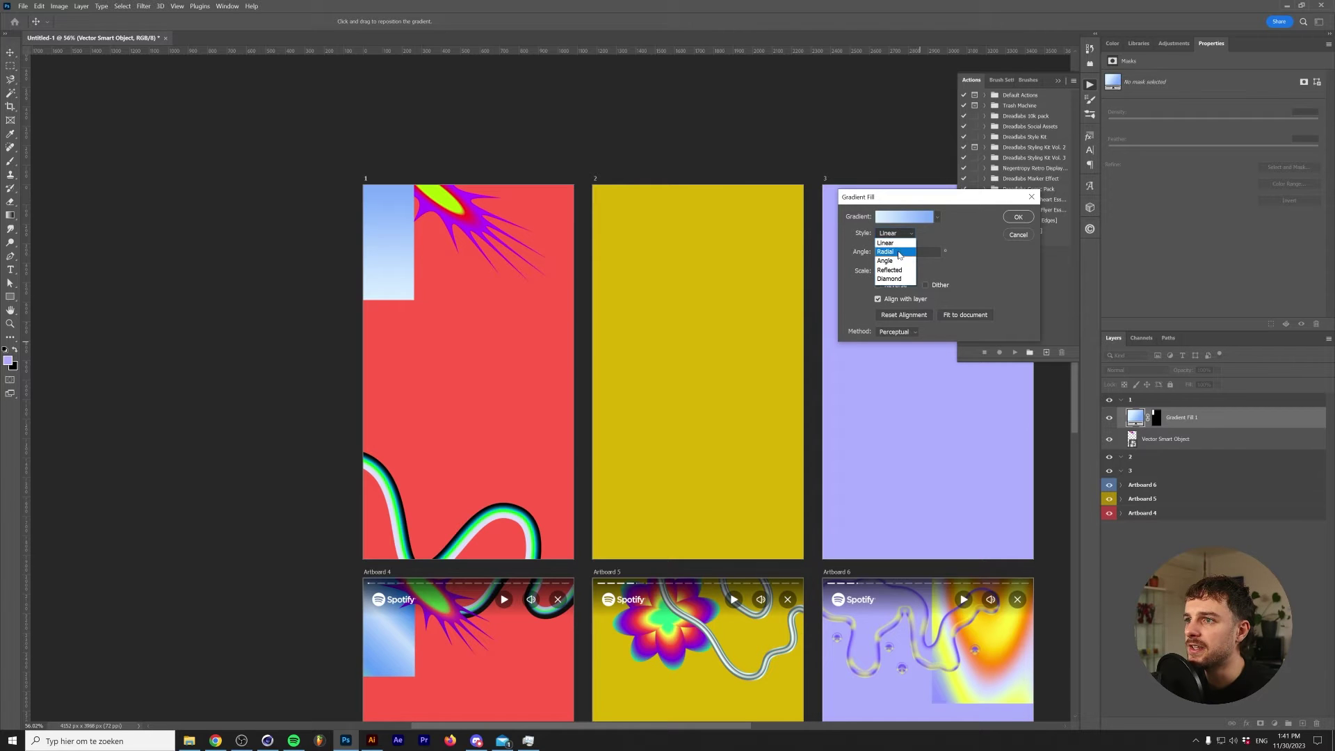
click(896, 269)
click(891, 251)
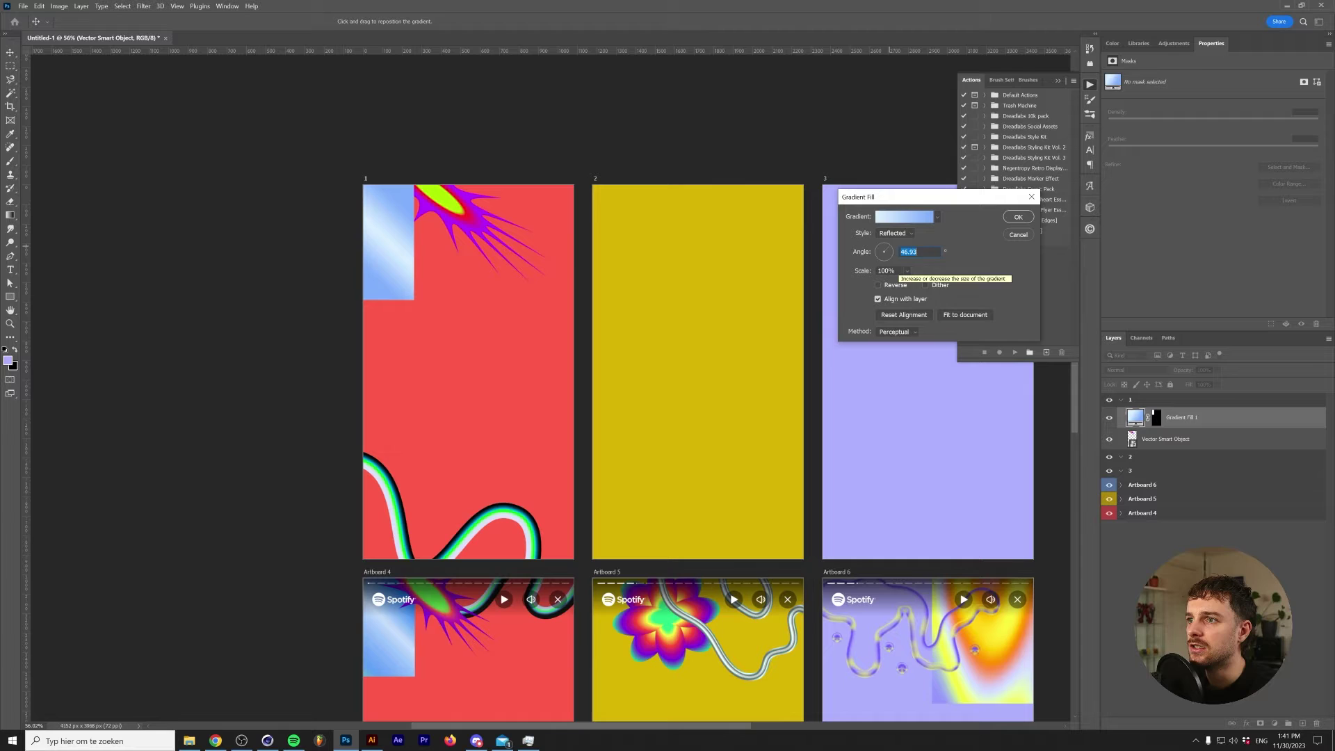
click(895, 271)
key(shift+Down)
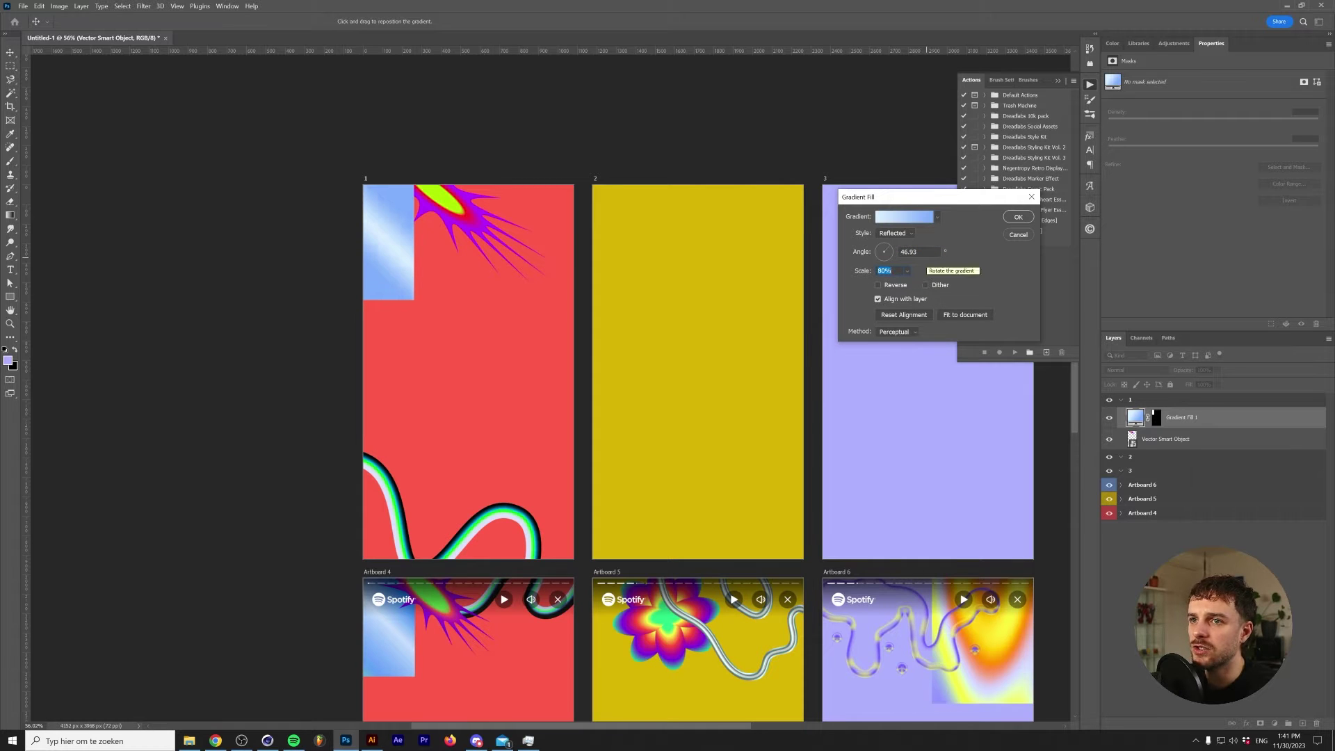
key(Return)
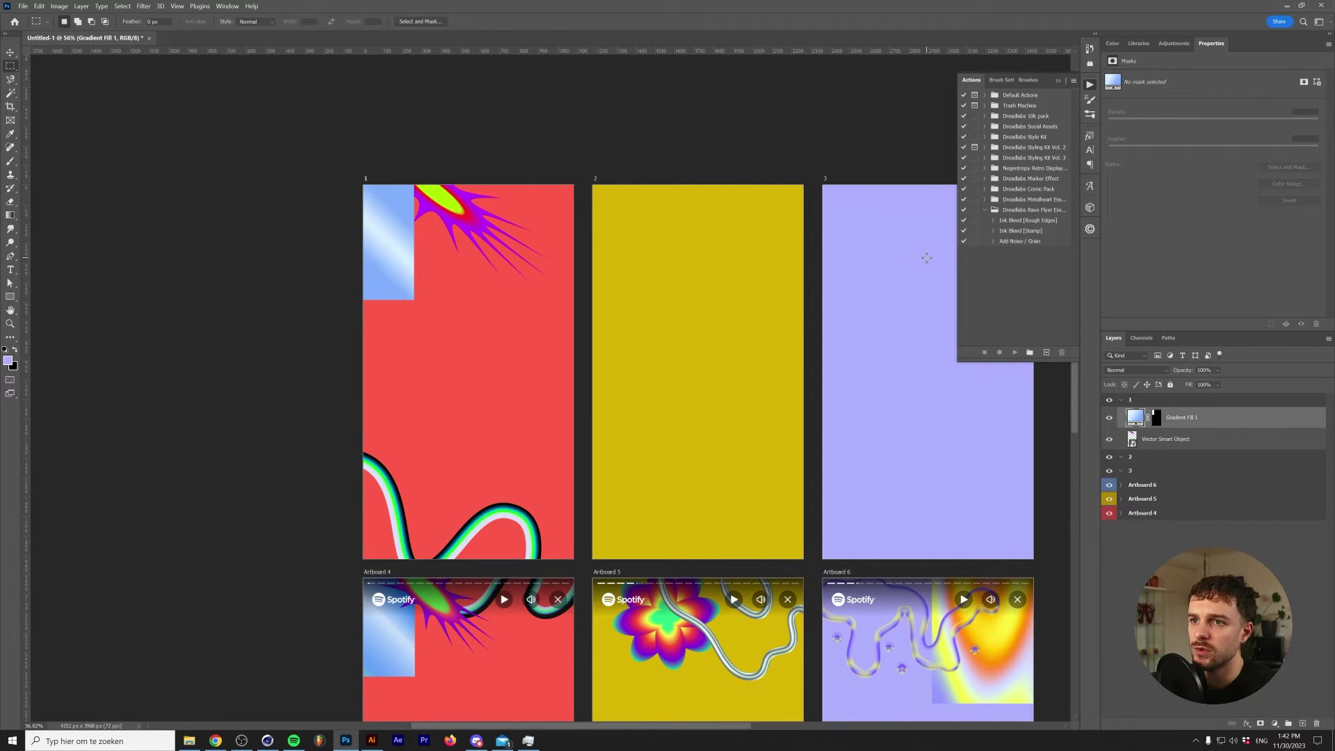
- Move the gradient fill layer beneath the vector smart object so the burst overlaps the blue rectangle
scroll(566, 421, down, 3)
drag(1192, 421, 1205, 445)
scroll(448, 342, down, 4)
scroll(542, 431, up, 2)
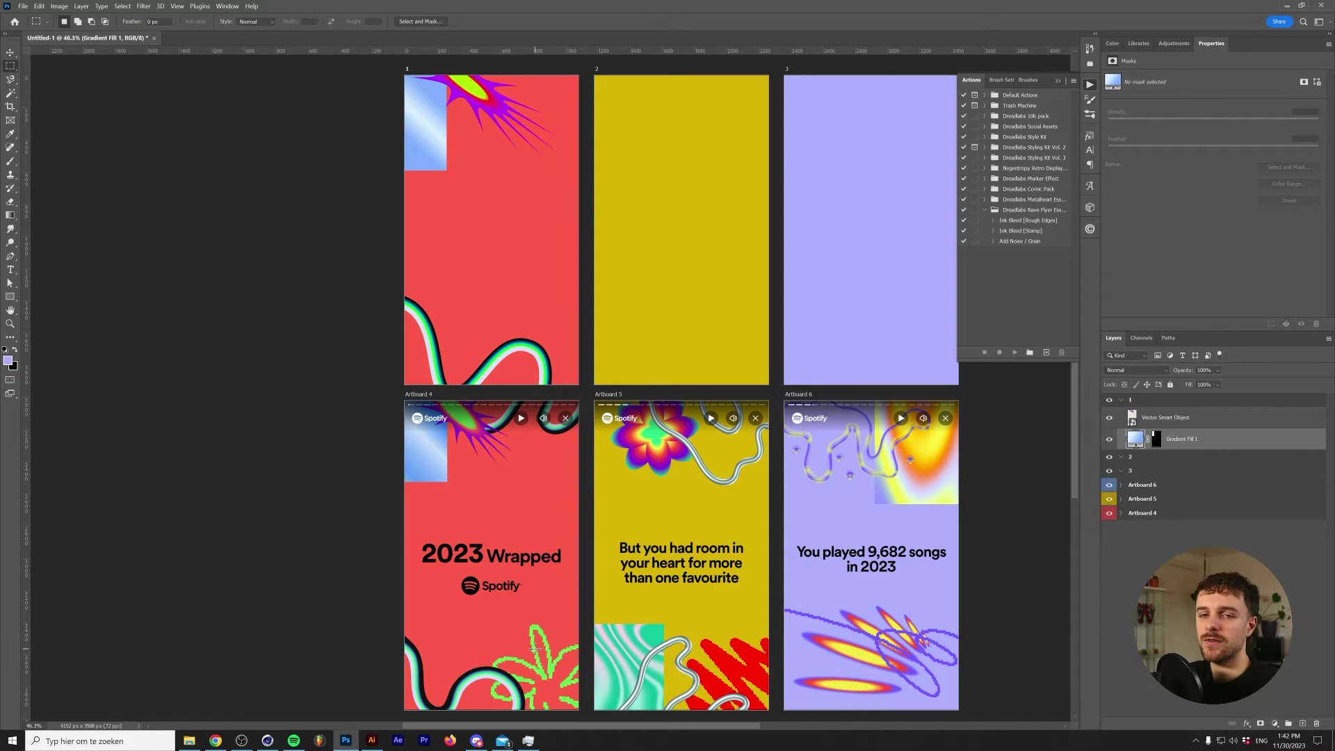
- Switch to Illustrator and draw a circle about 578 px in diameter in the empty area beside the red poster
click(371, 740)
click(298, 253)
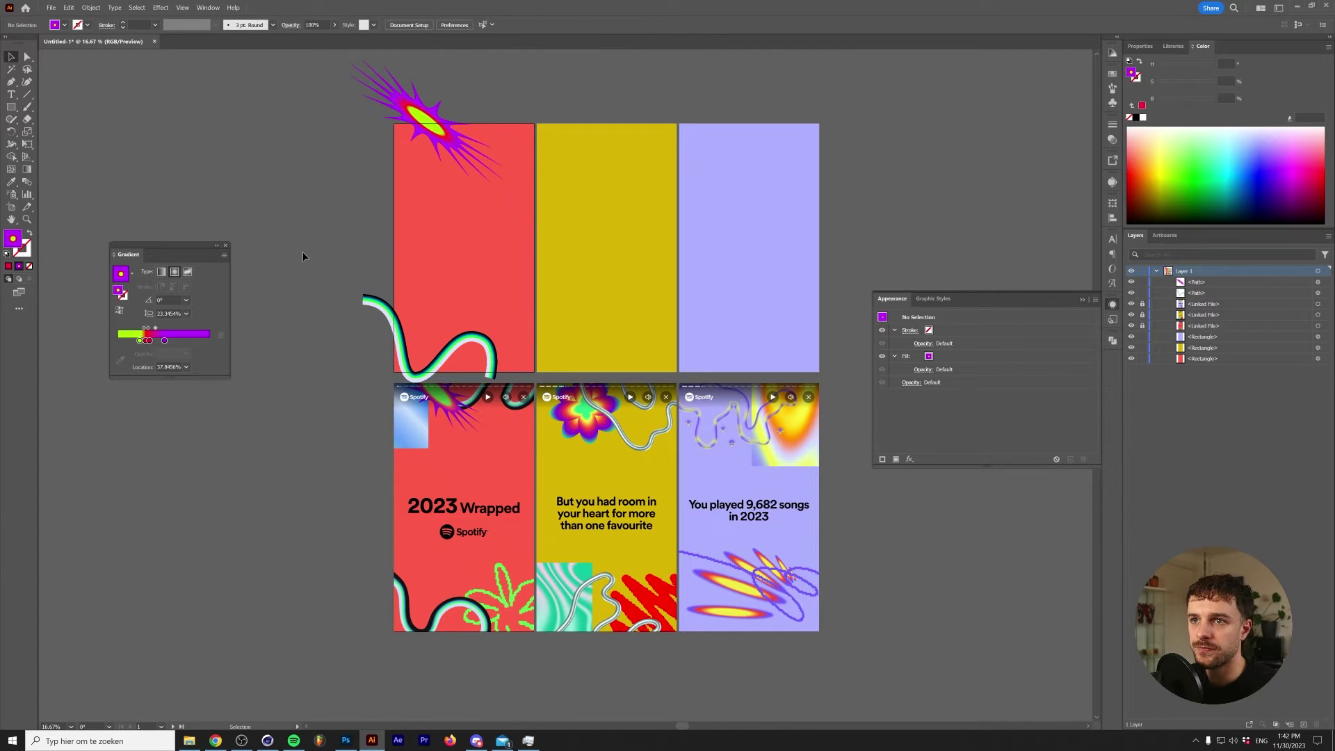
scroll(302, 253, up, 3)
scroll(295, 261, down, 3)
scroll(341, 193, up, 1)
drag(352, 221, 405, 303)
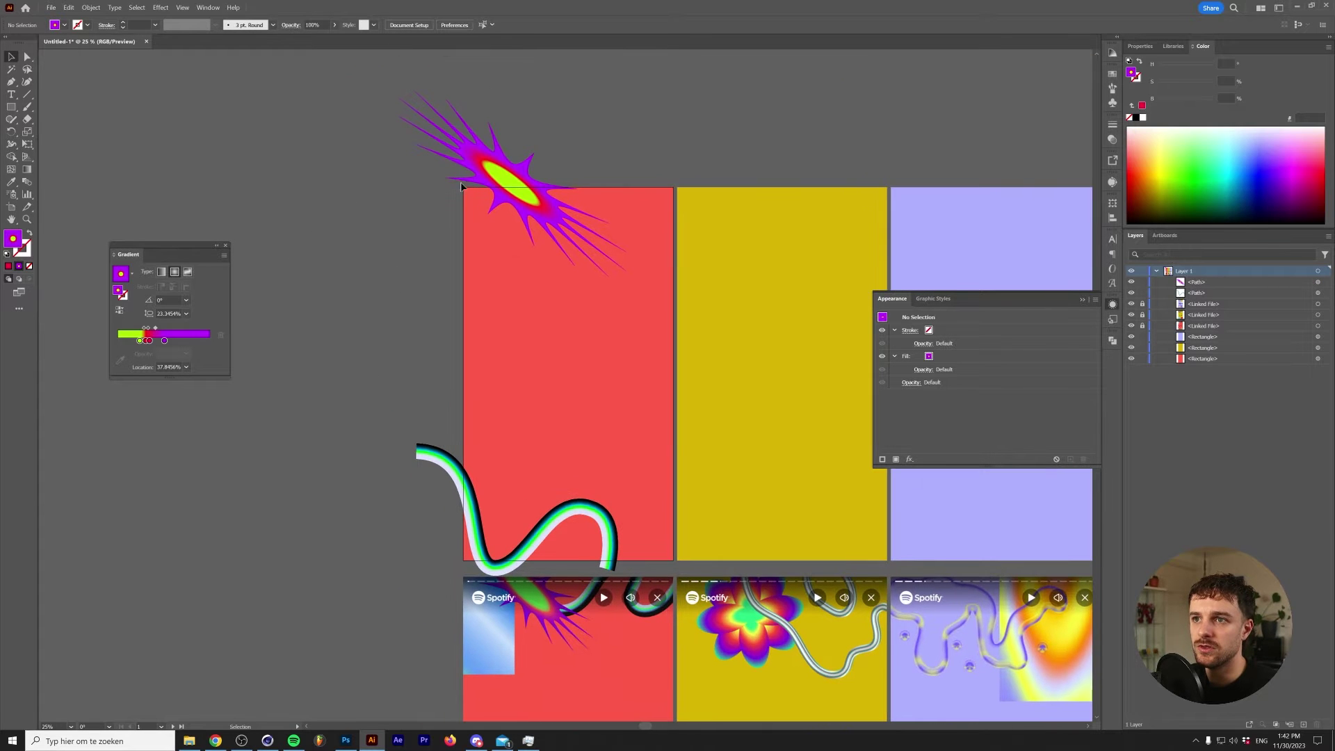
key(l)
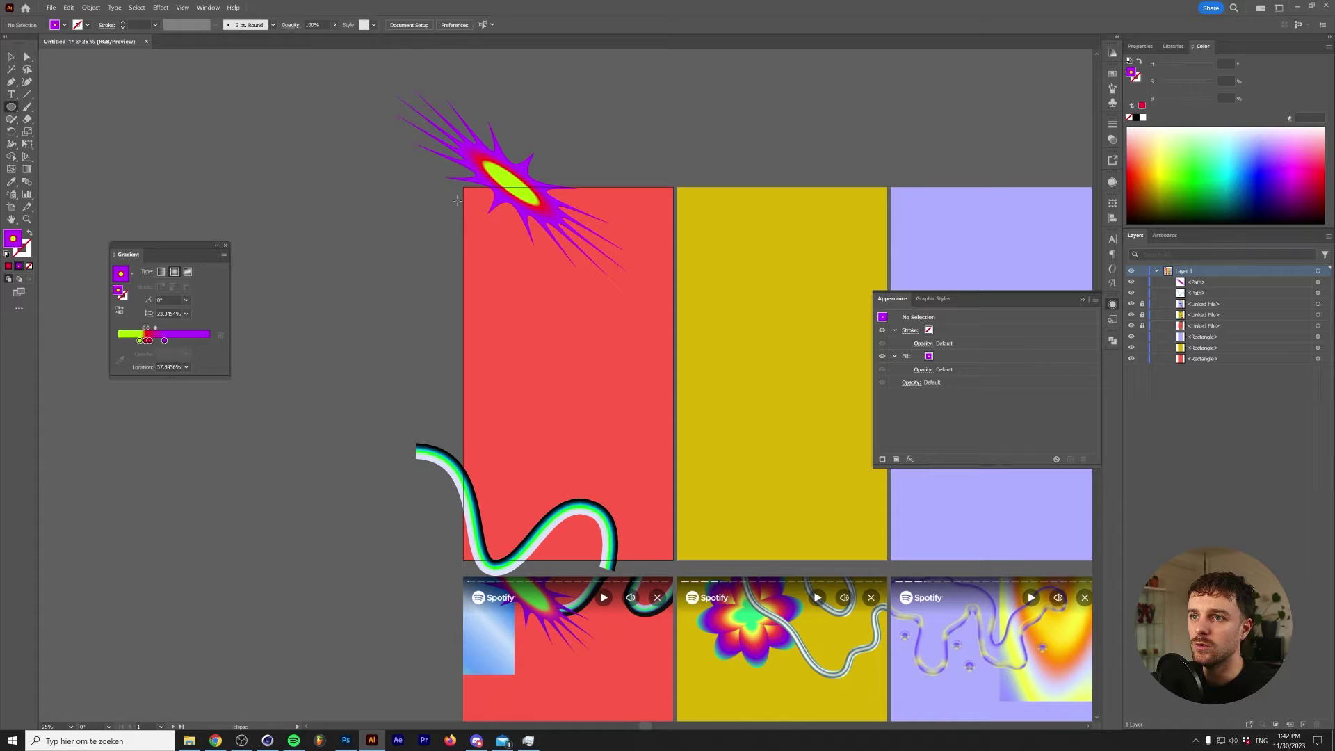
drag(310, 255, 424, 367)
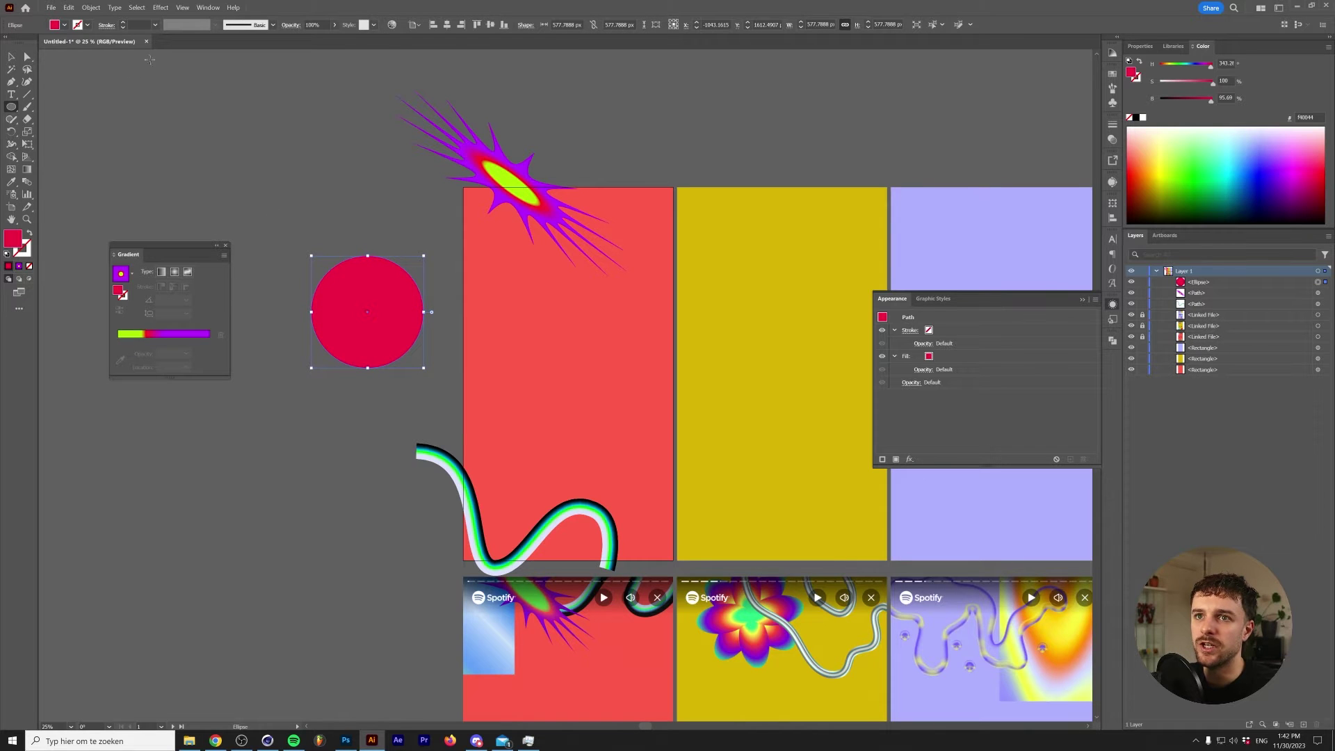
- Apply Pucker & Bloat to the circle with 65% bloat to form four petals
click(161, 8)
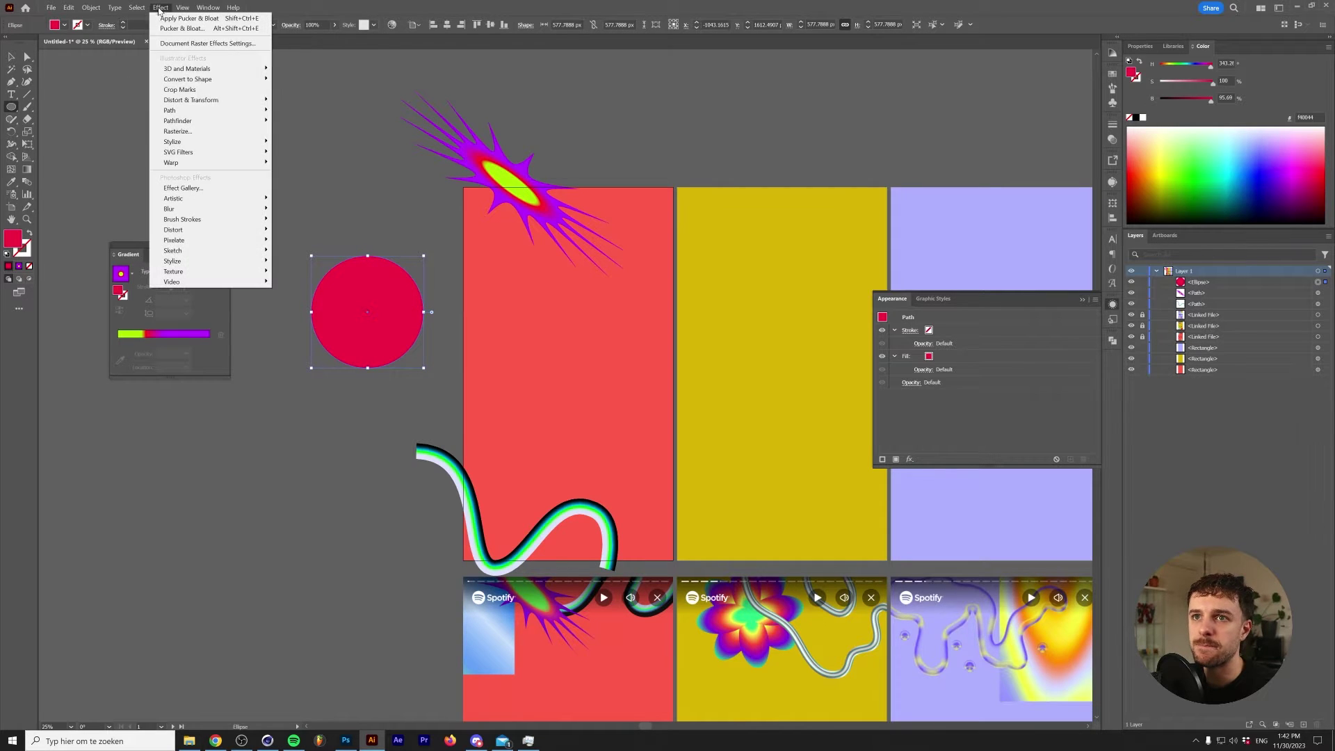
click(211, 31)
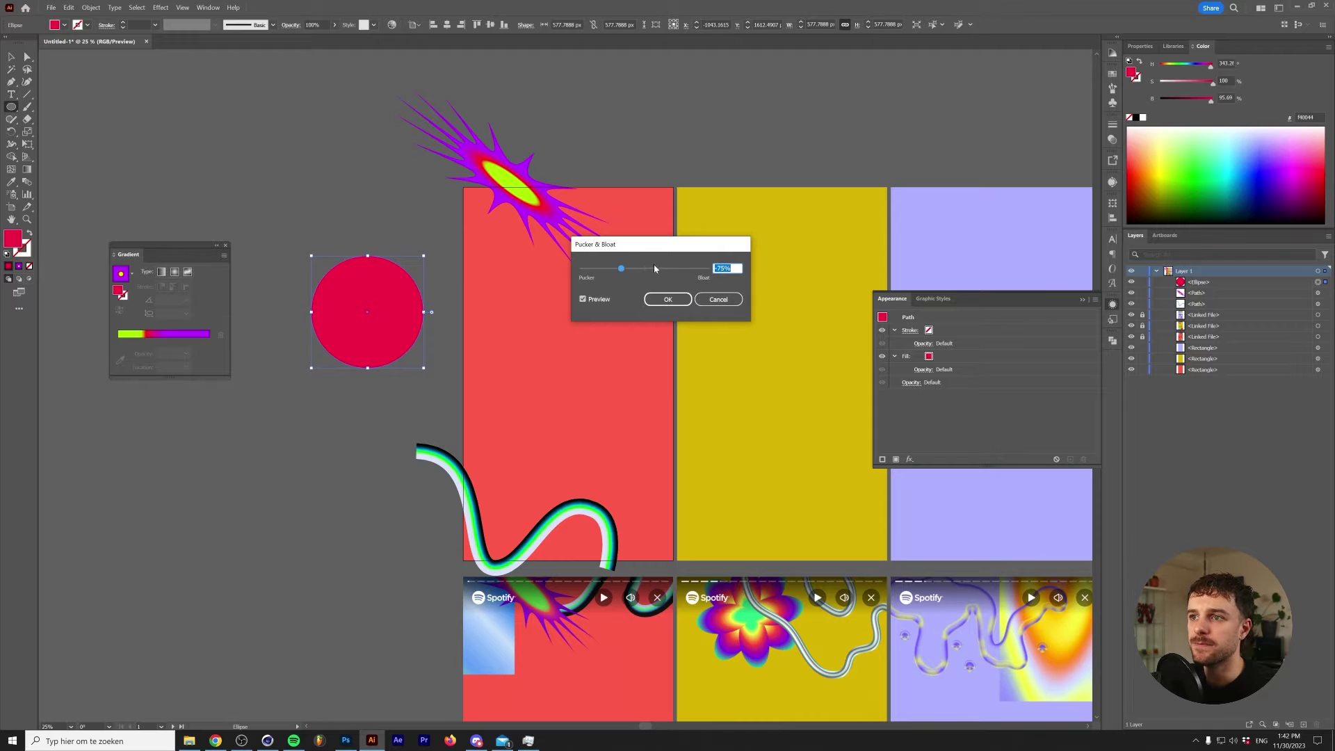
drag(654, 269, 665, 270)
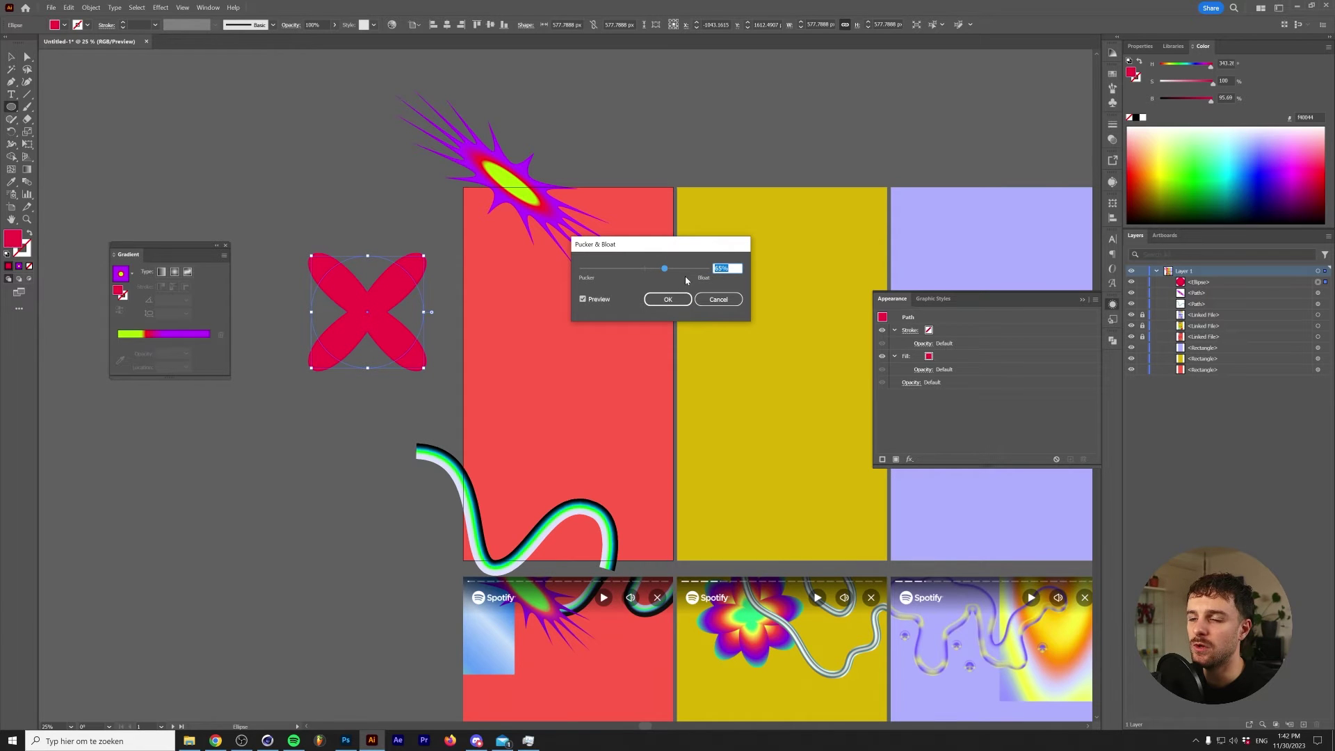
click(667, 299)
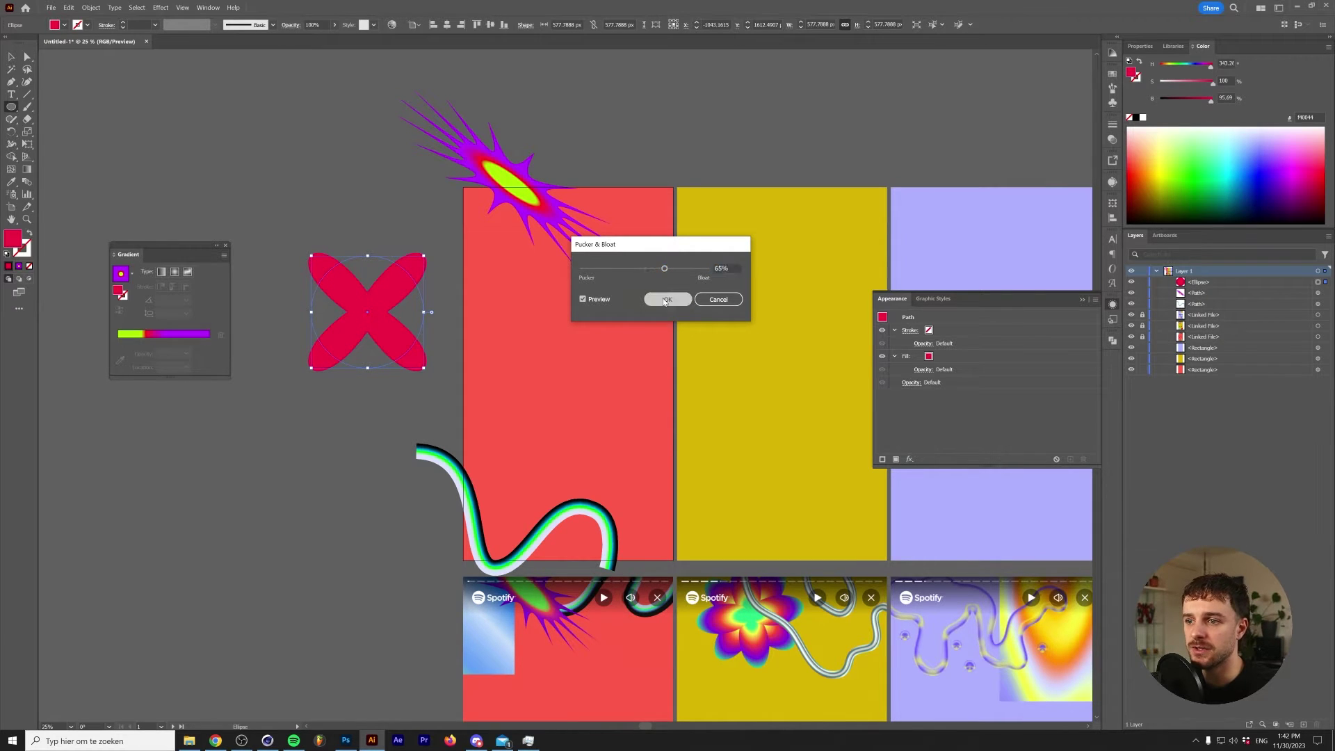
- Add anchor points to the path of the four-petal shape
click(91, 7)
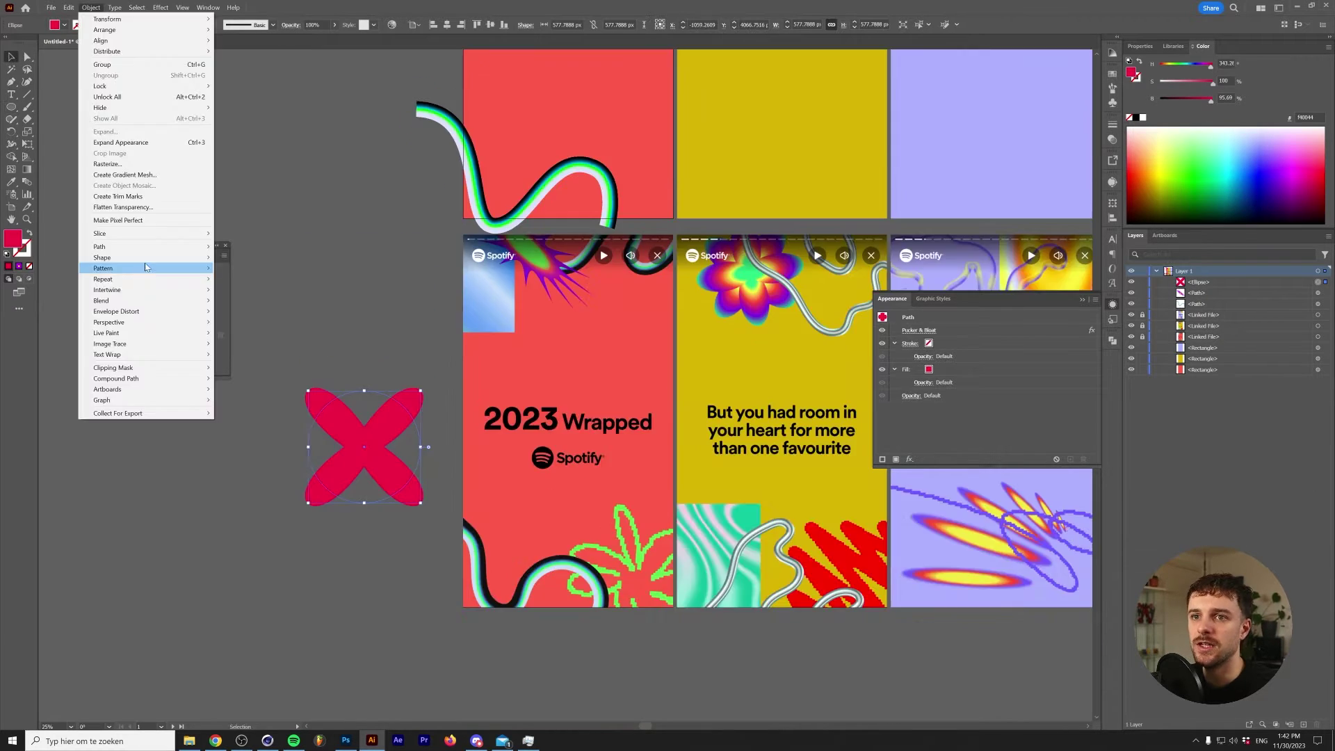
mouse_move(152, 247)
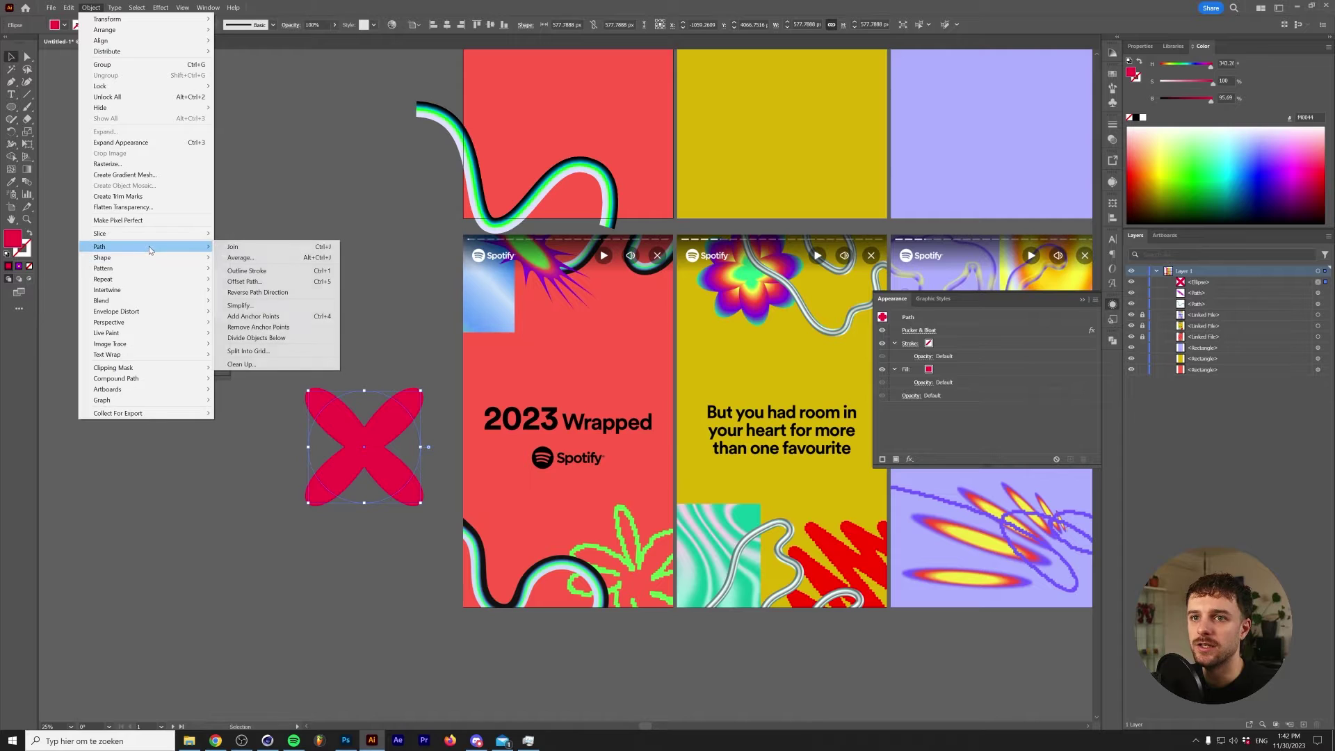
click(265, 328)
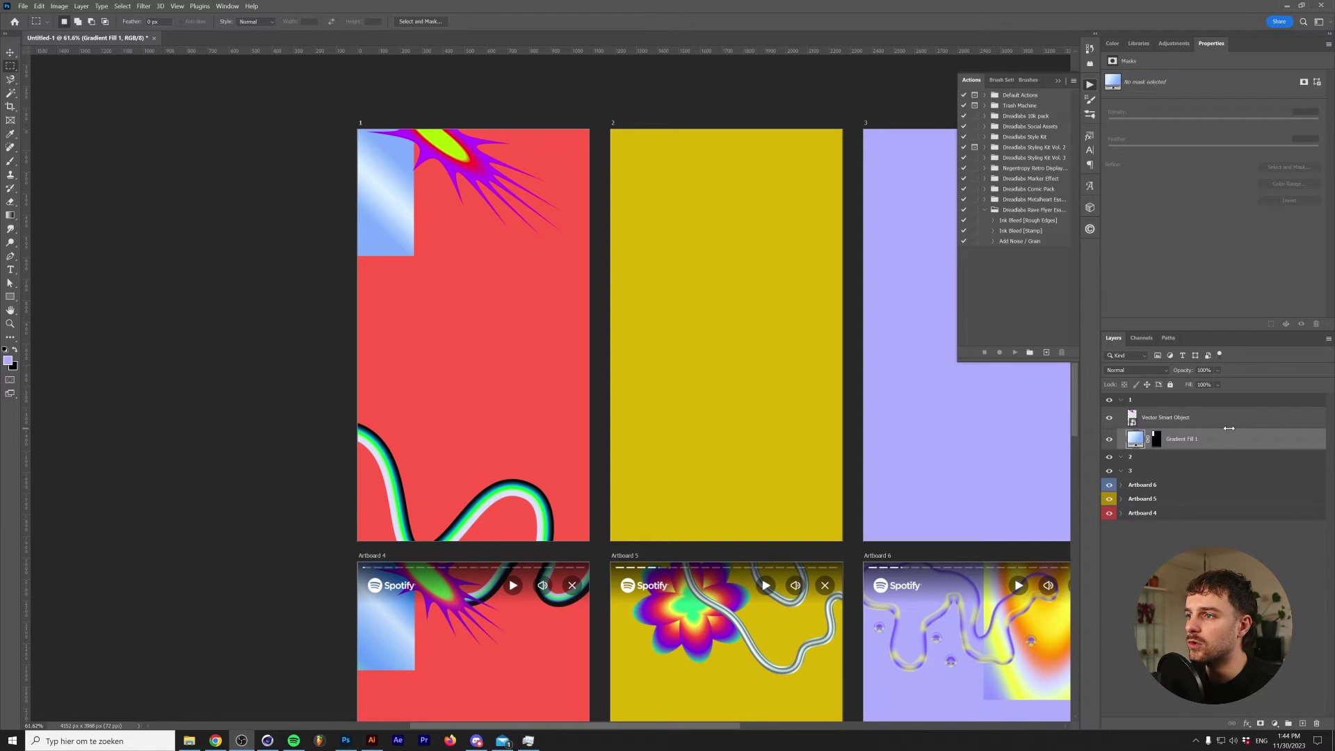
- Create a layer above the gradient fill in Photoshop and ready a 40 px Hard Round brush with 100% hardness and 77% smoothing
click(1304, 724)
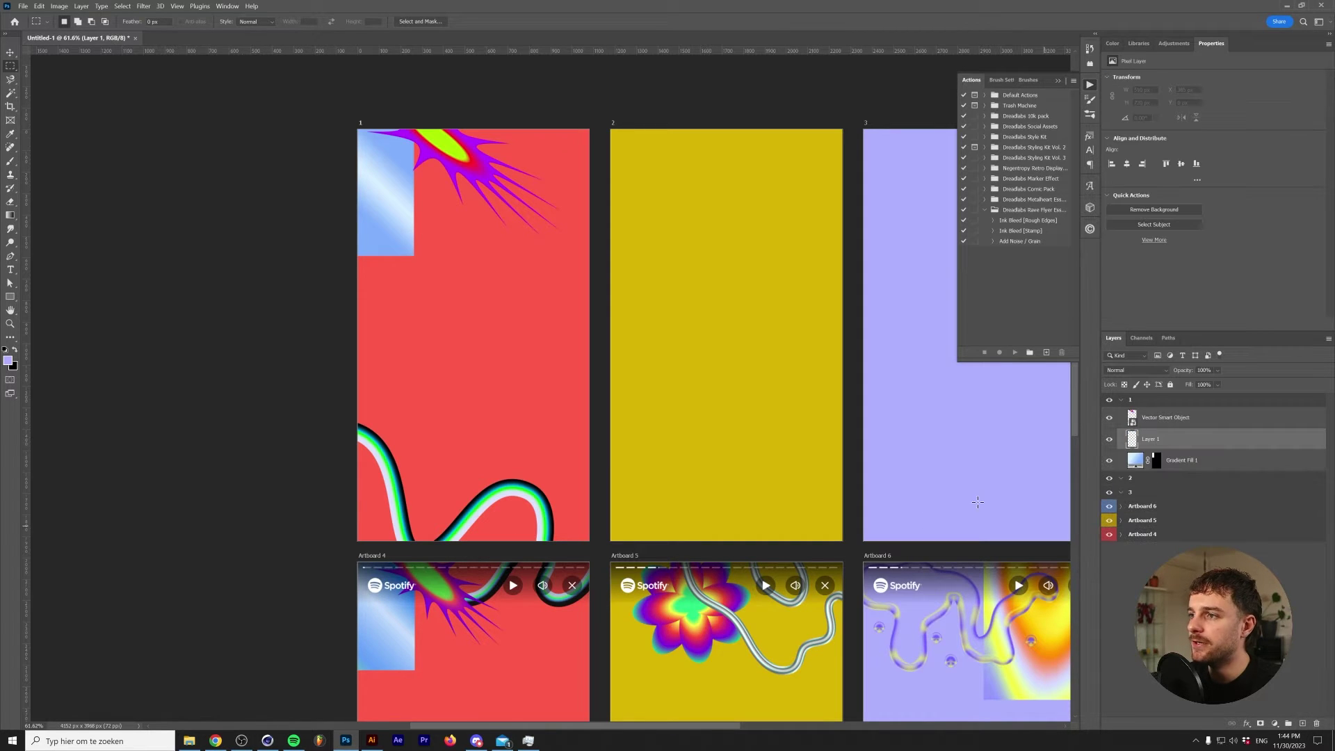
key(b)
click(65, 21)
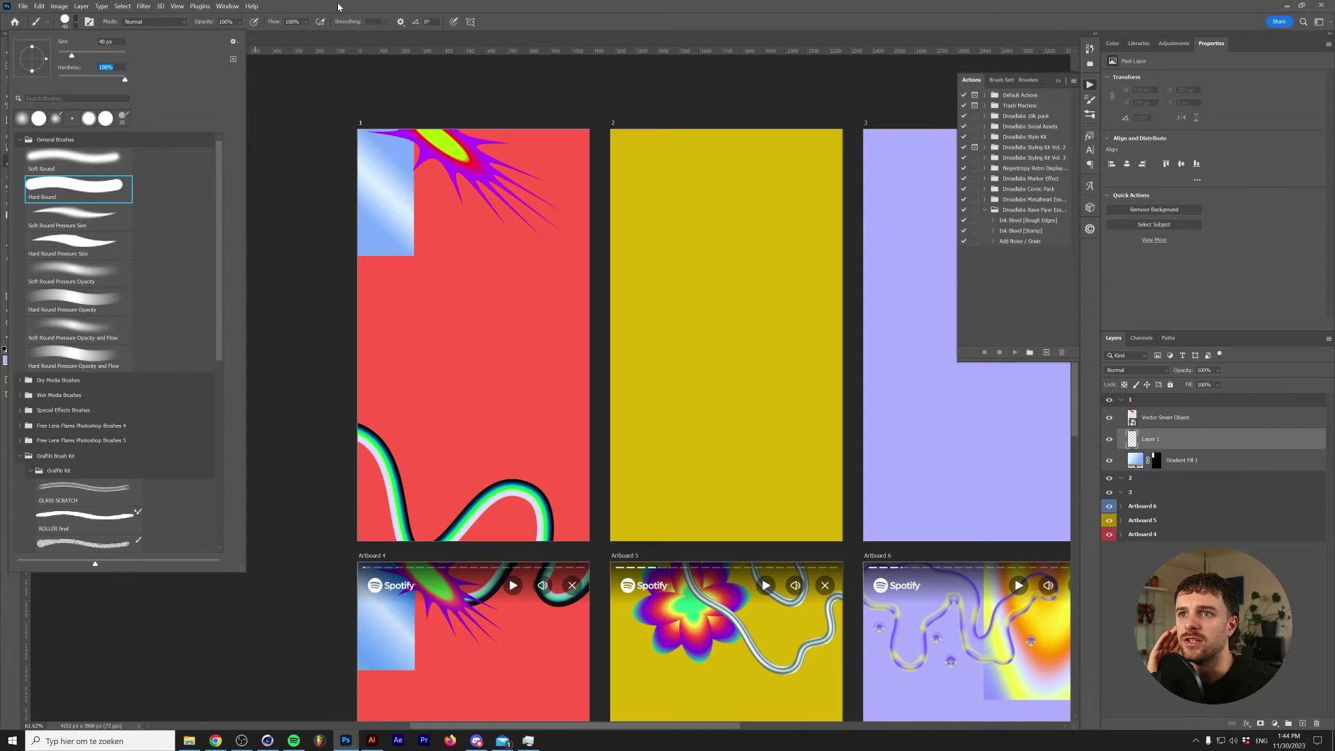
key(Return)
scroll(504, 367, down, 5)
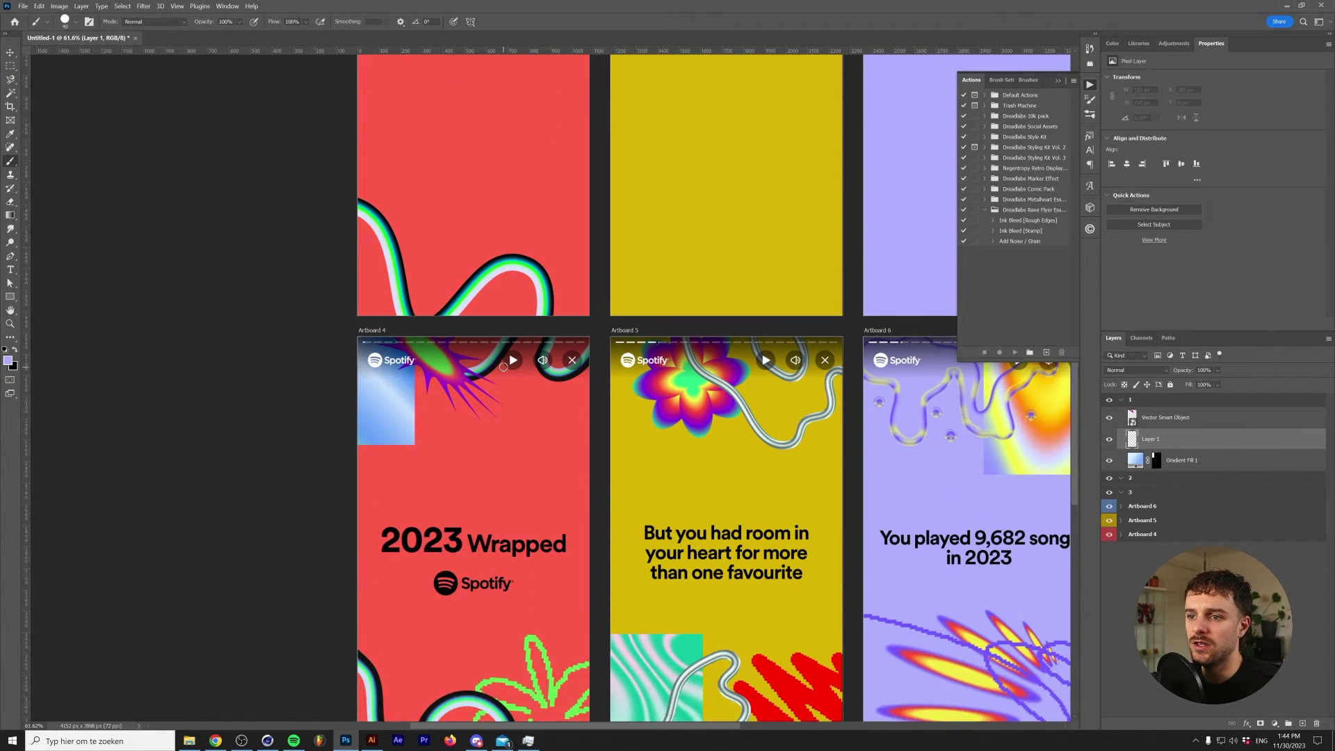
scroll(504, 366, up, 2)
scroll(559, 326, down, 2)
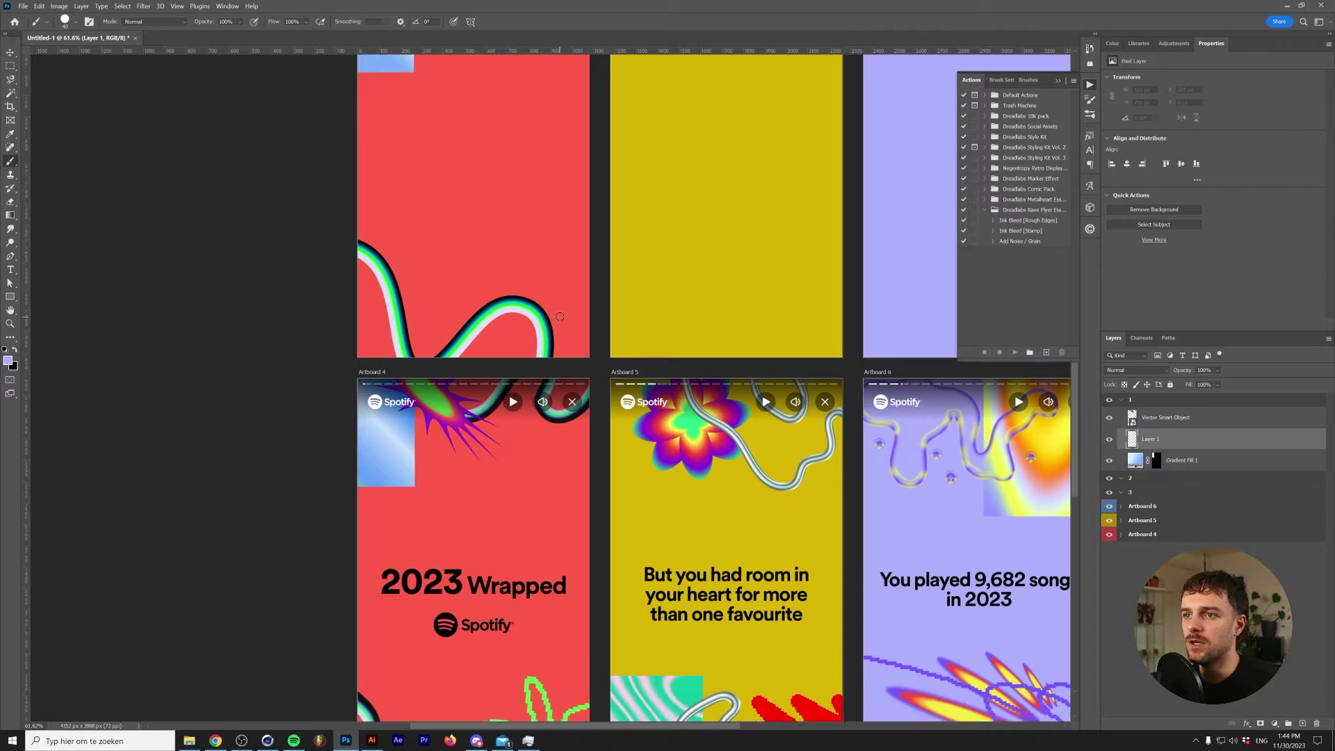
scroll(558, 294, up, 2)
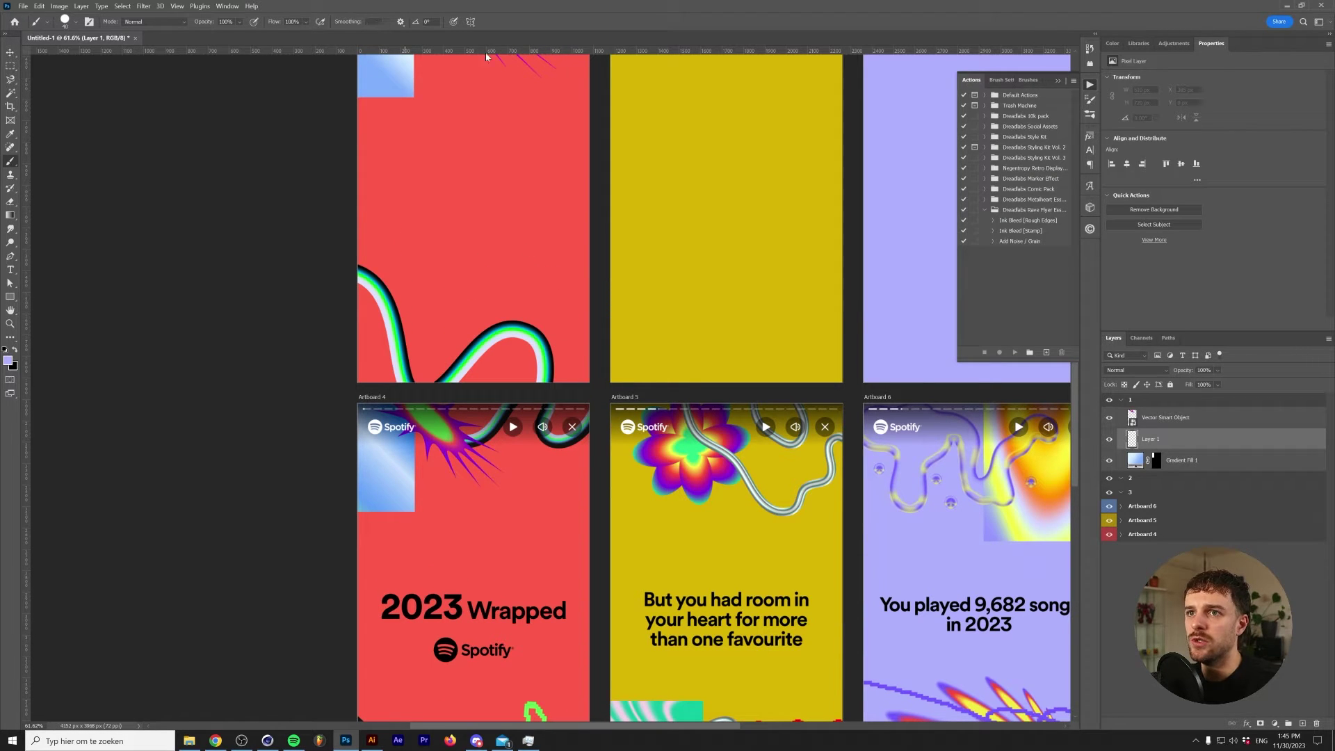
click(1090, 99)
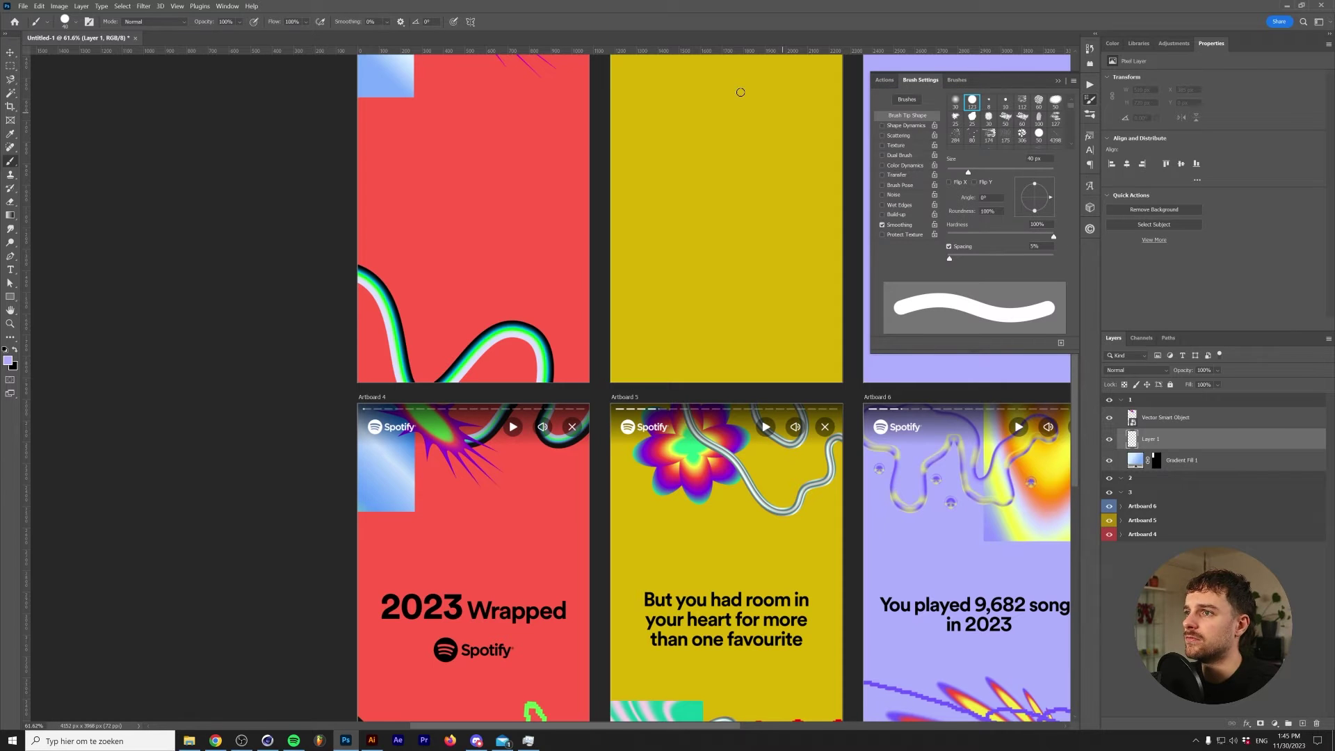
drag(387, 22, 426, 38)
- Paint a looping flower outline about 779 px wide in the red poster's lower-right corner, behind the wavy line
mouse_move(537, 312)
mouse_down()
mouse_move(520, 251)
mouse_move(565, 311)
mouse_move(619, 256)
mouse_move(584, 330)
mouse_move(585, 382)
mouse_move(537, 413)
mouse_move(514, 372)
mouse_move(529, 295)
mouse_up()
scroll(535, 264, down, 1)
scroll(549, 221, up, 1)
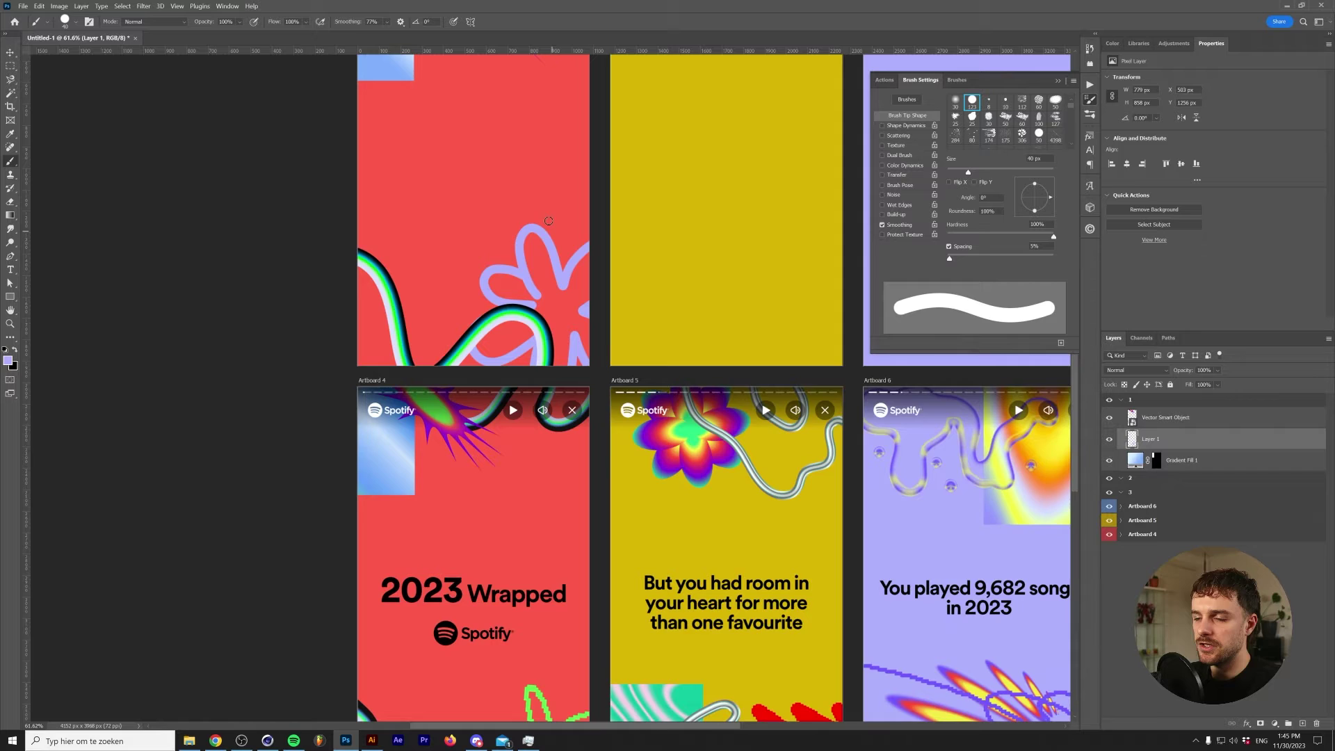
scroll(548, 222, down, 3)
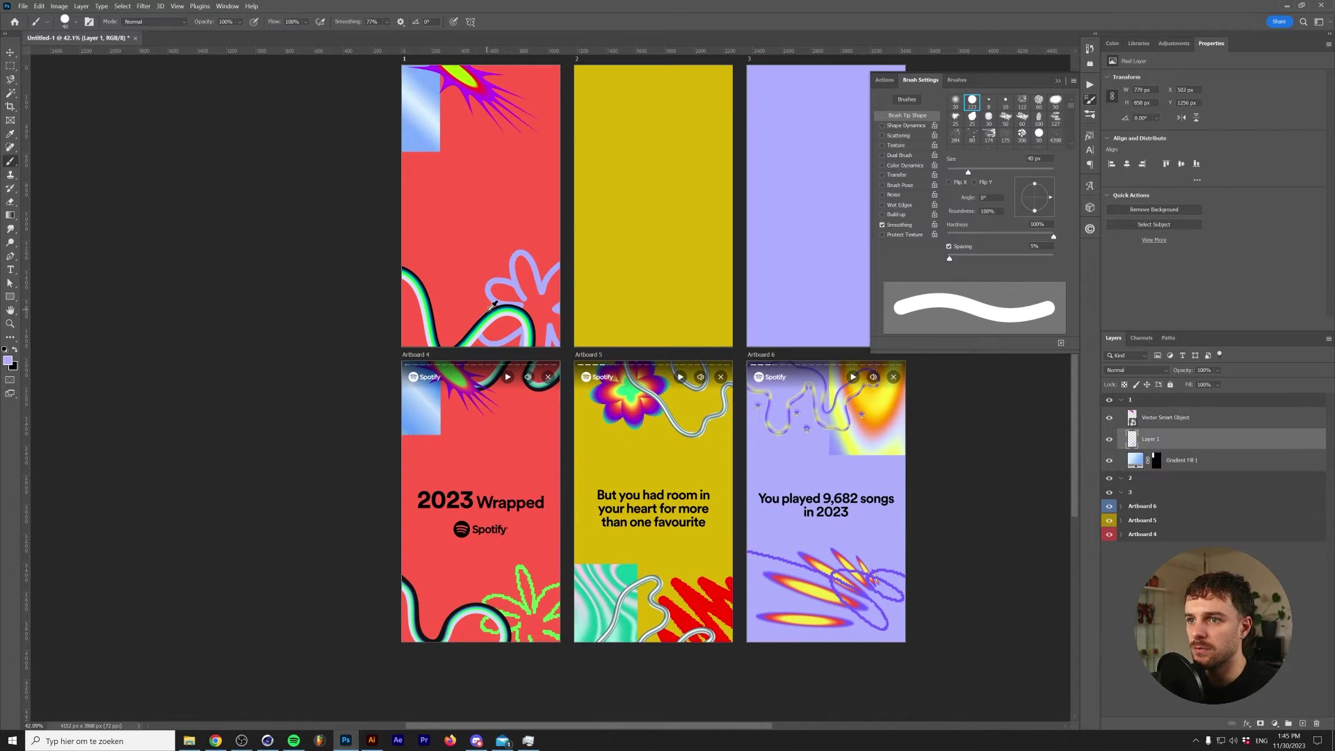
scroll(493, 304, up, 1)
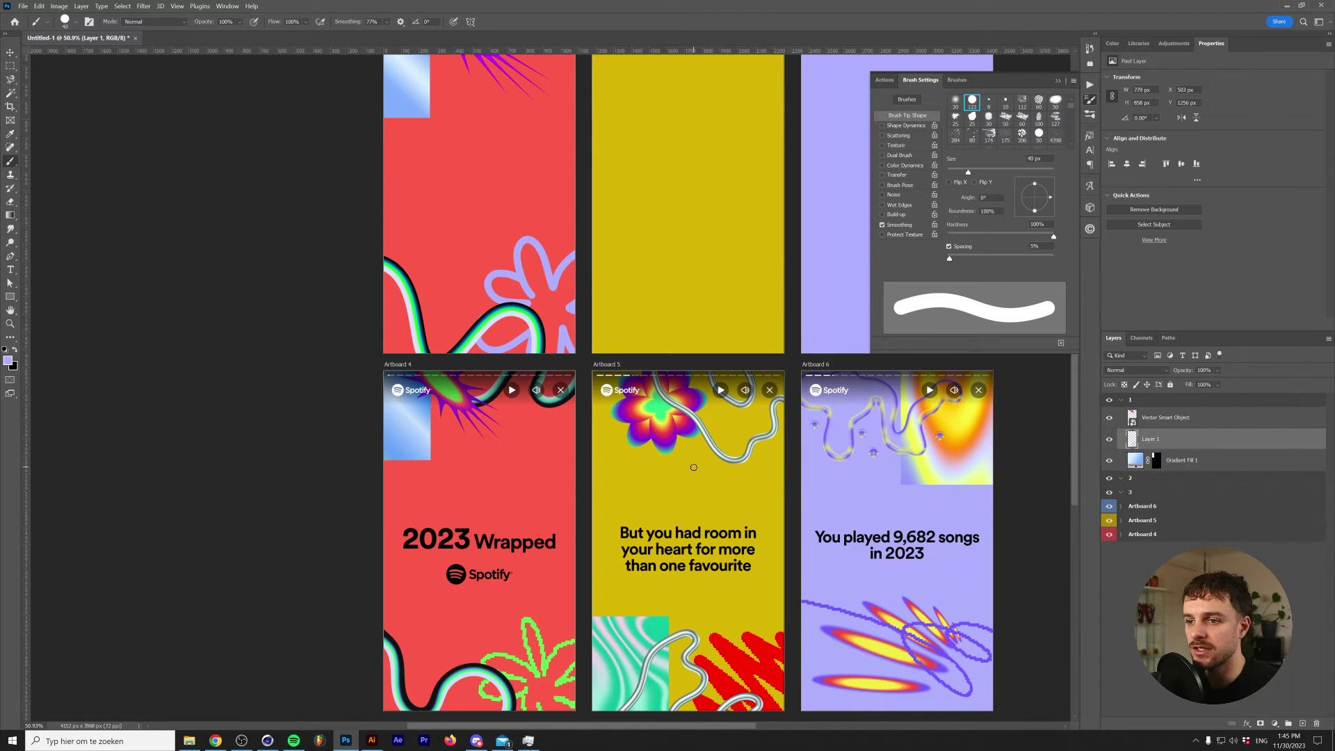
- Add a black Color Overlay to the flower layer
click(1246, 723)
click(1279, 680)
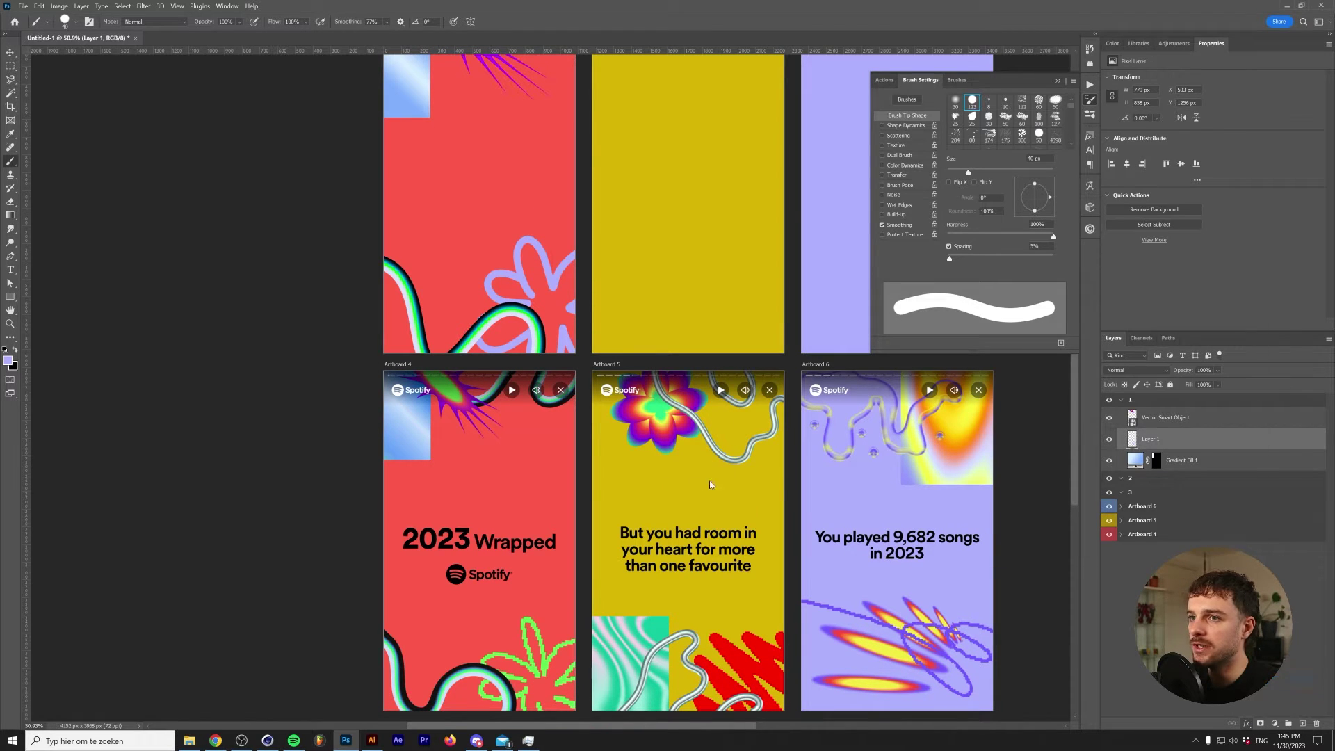
click(1232, 323)
- Create a white-filled layer behind the black flower in artboard 1 and hide the vector smart object above it
click(1303, 724)
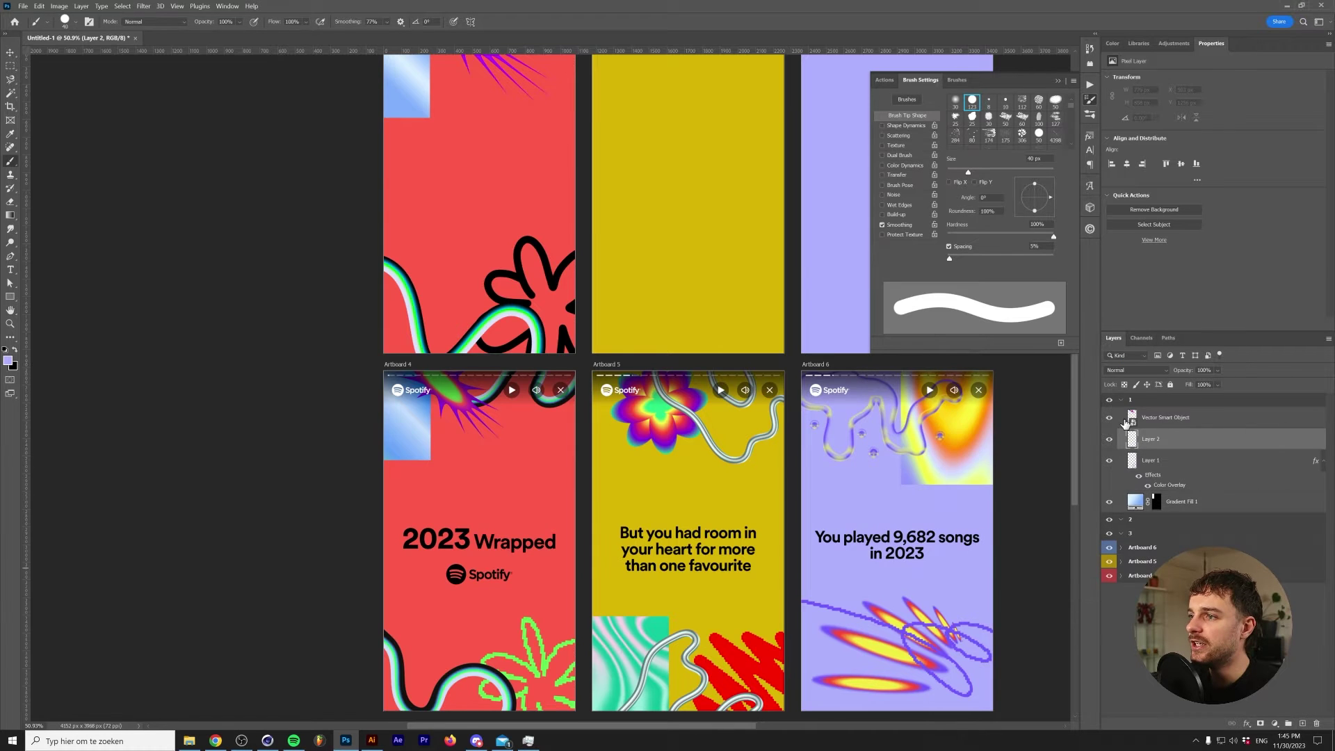
scroll(402, 371, up, 3)
click(39, 6)
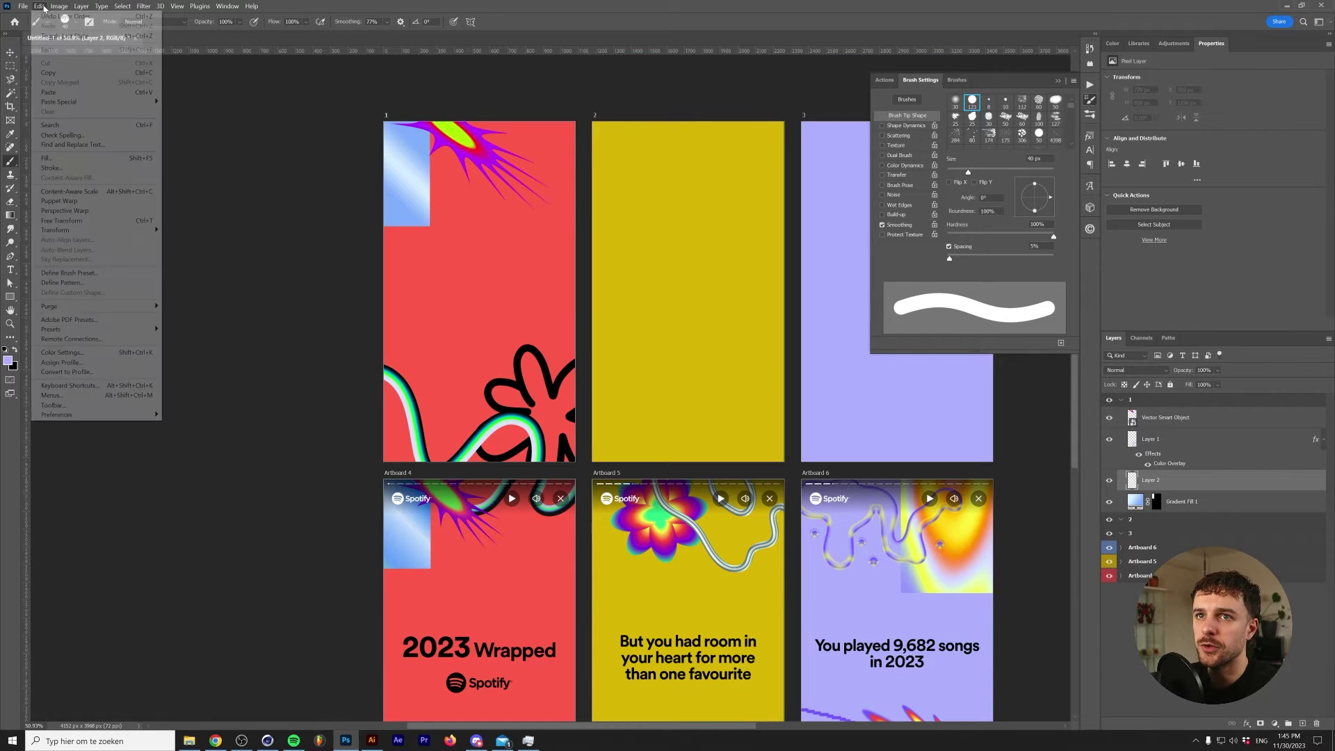
click(69, 157)
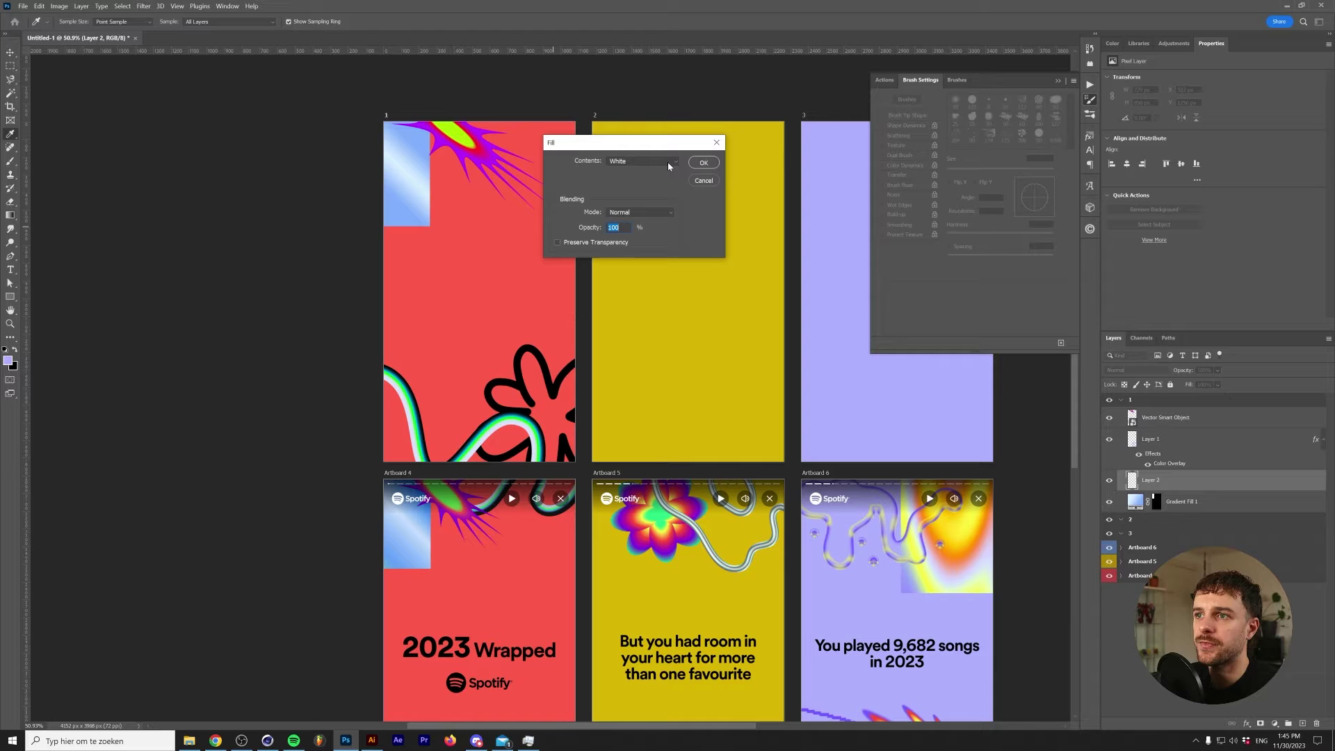
click(703, 163)
click(1109, 418)
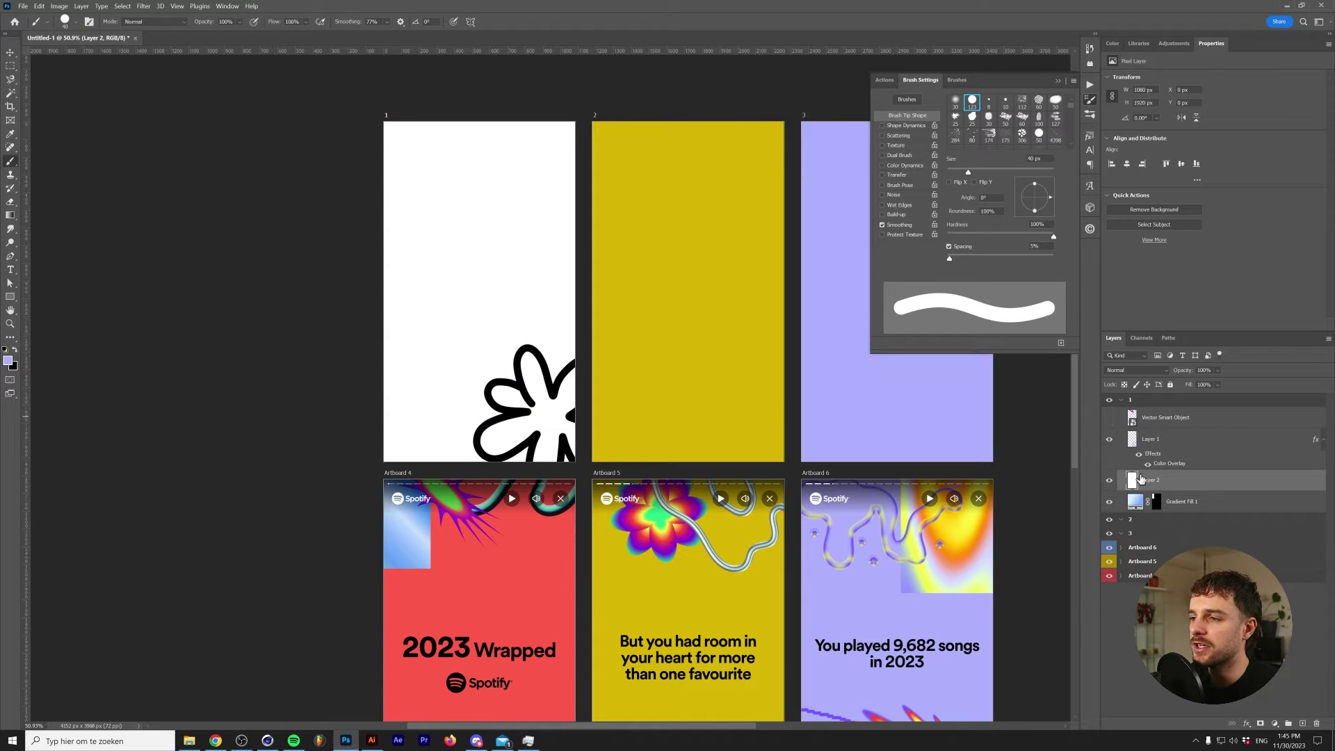
- Convert the flower layer to a smart object and apply a Mosaic filter with a cell size of 20
click(1147, 438)
right_click(1192, 438)
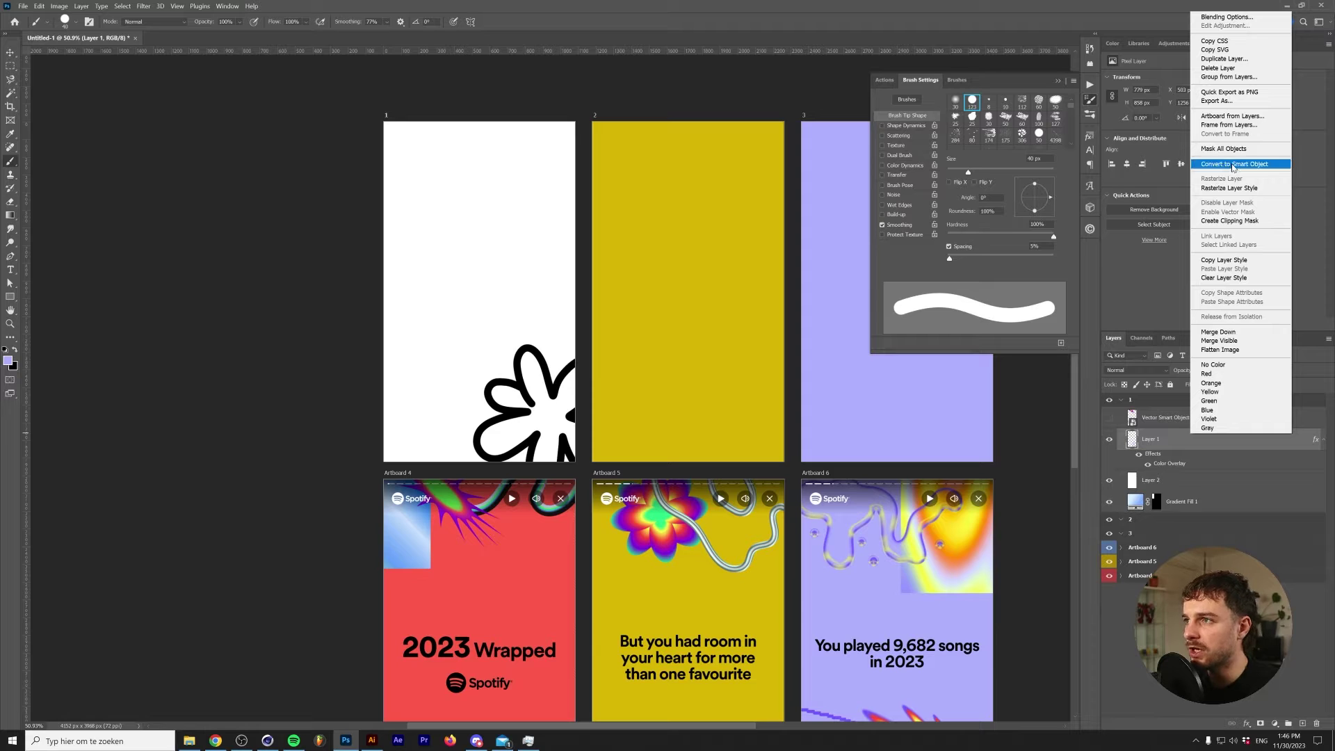
click(1235, 164)
click(143, 6)
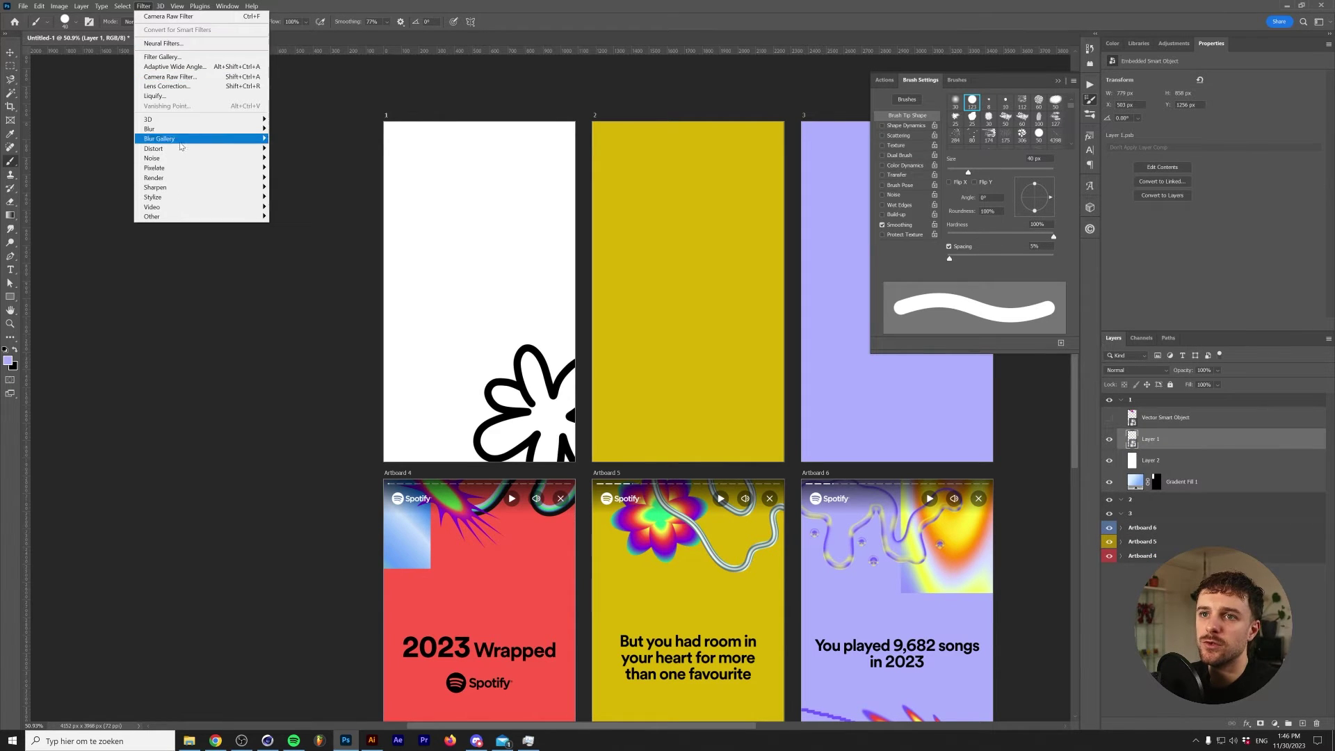
mouse_move(178, 173)
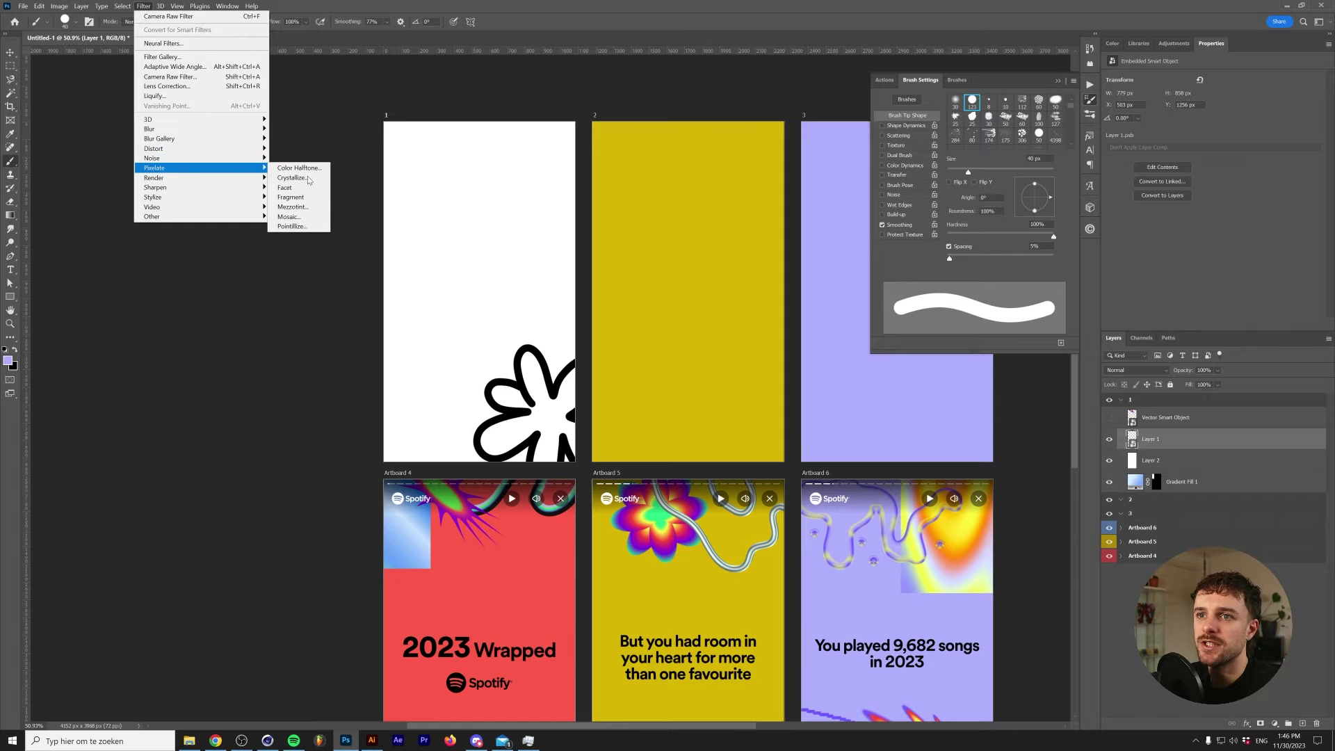
click(306, 217)
text(20)
key(Return)
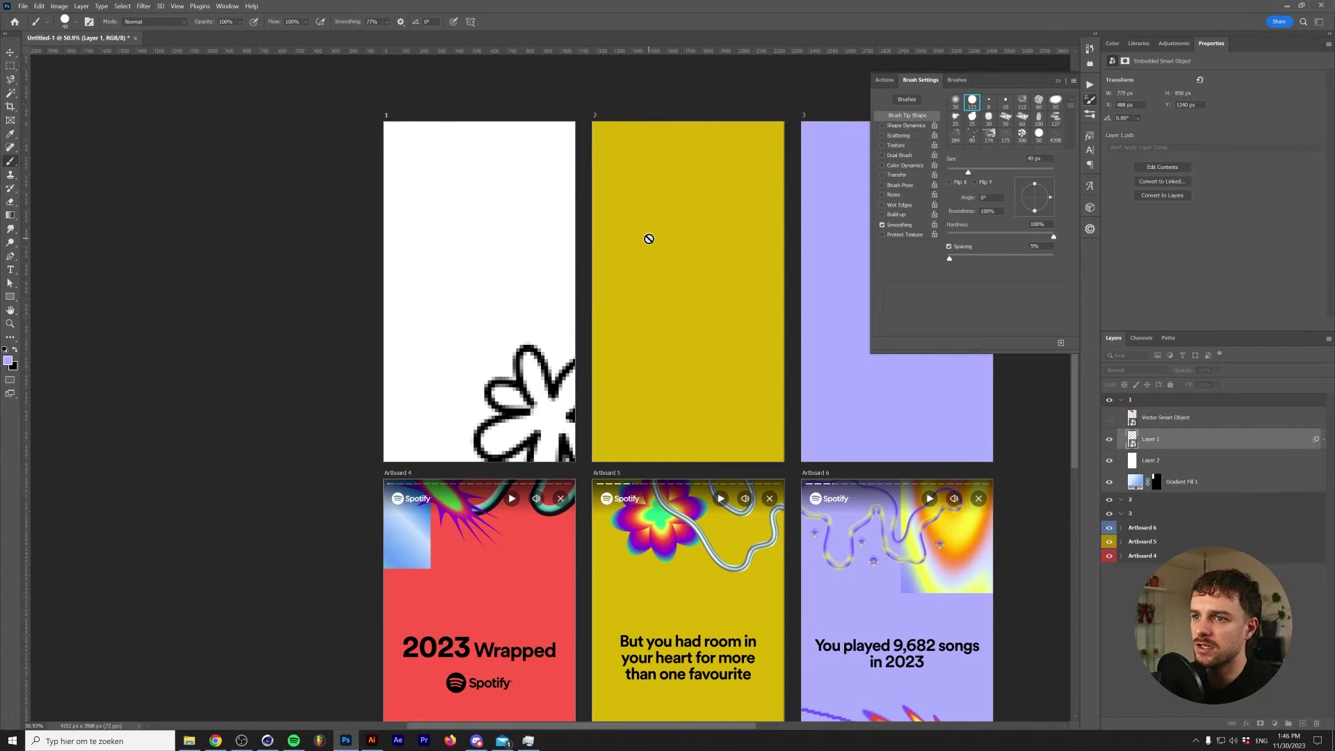
- Reduce the cell size of the flower's Mosaic smart filter to make its pixels slightly finer
key(b)
scroll(630, 324, down, 3)
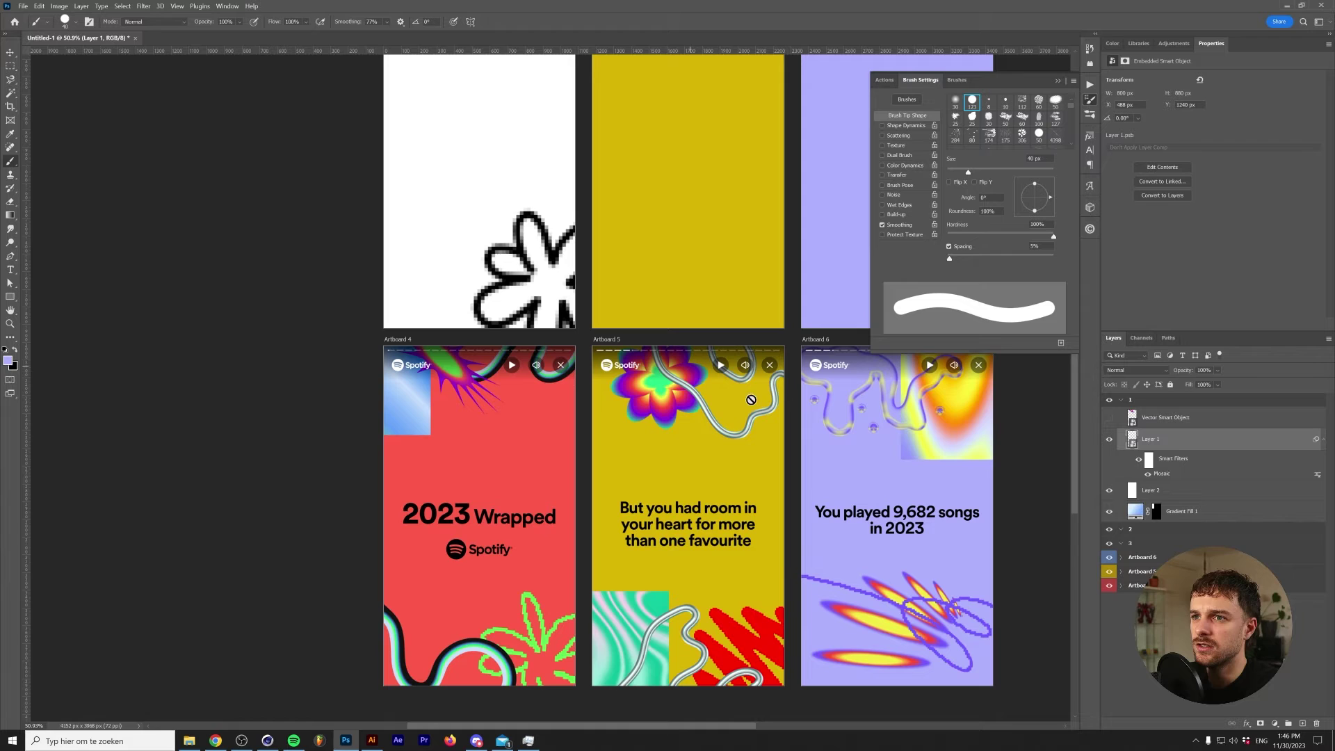
double_click(1160, 476)
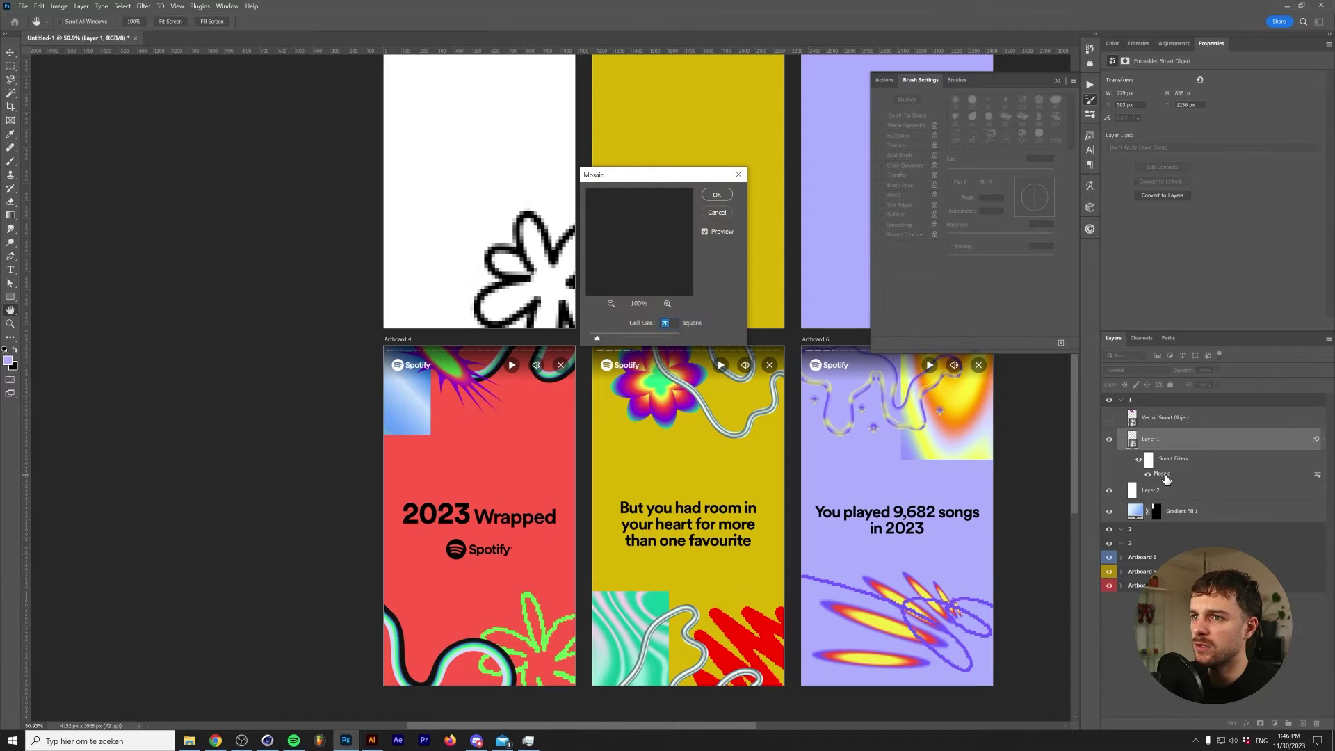
key(Return)
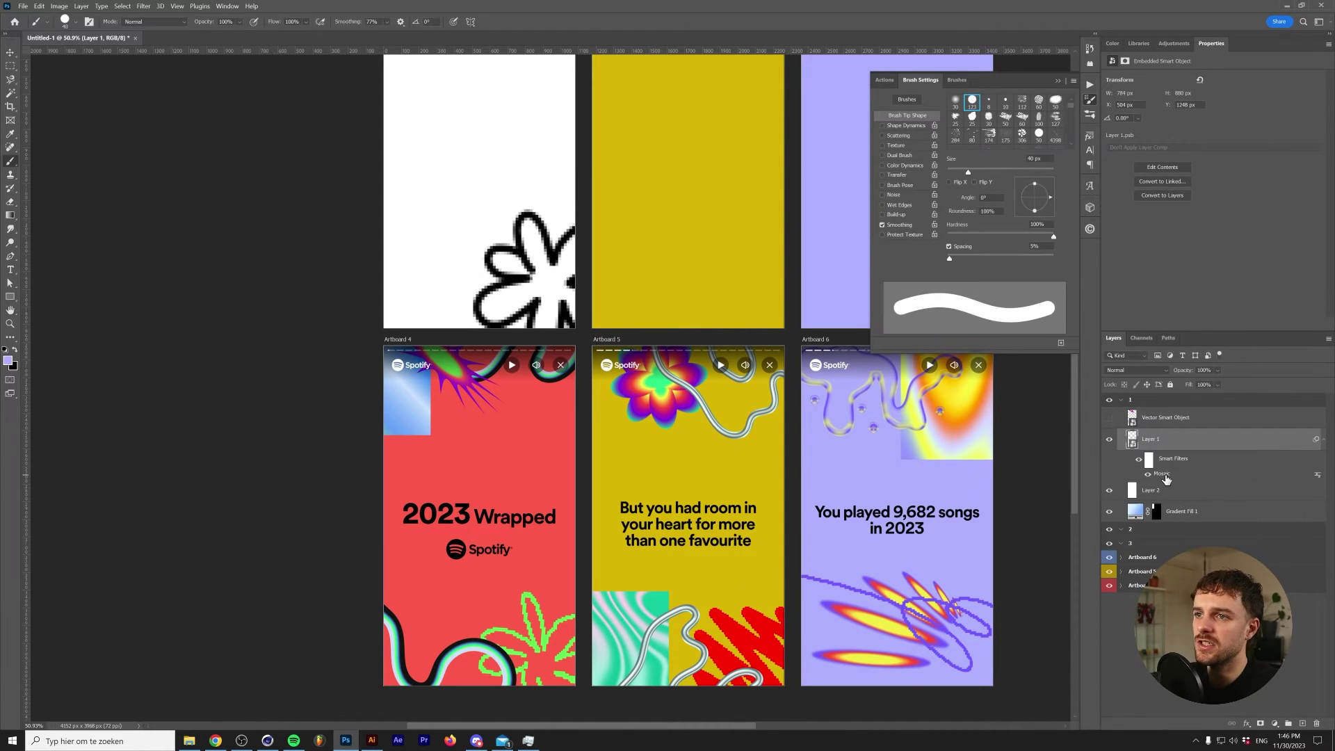
- Add a Threshold adjustment layer above the pixelated flower and lower its threshold level to about 21
click(1176, 44)
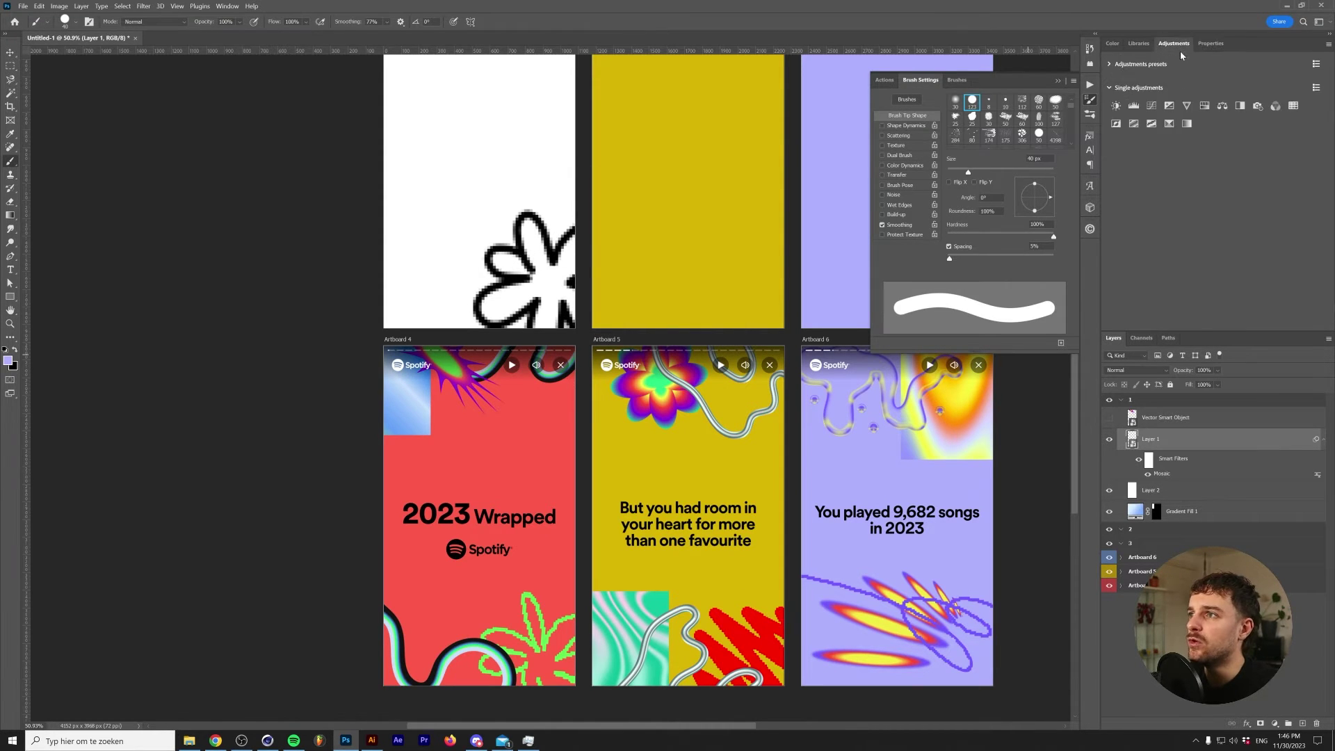
click(1152, 124)
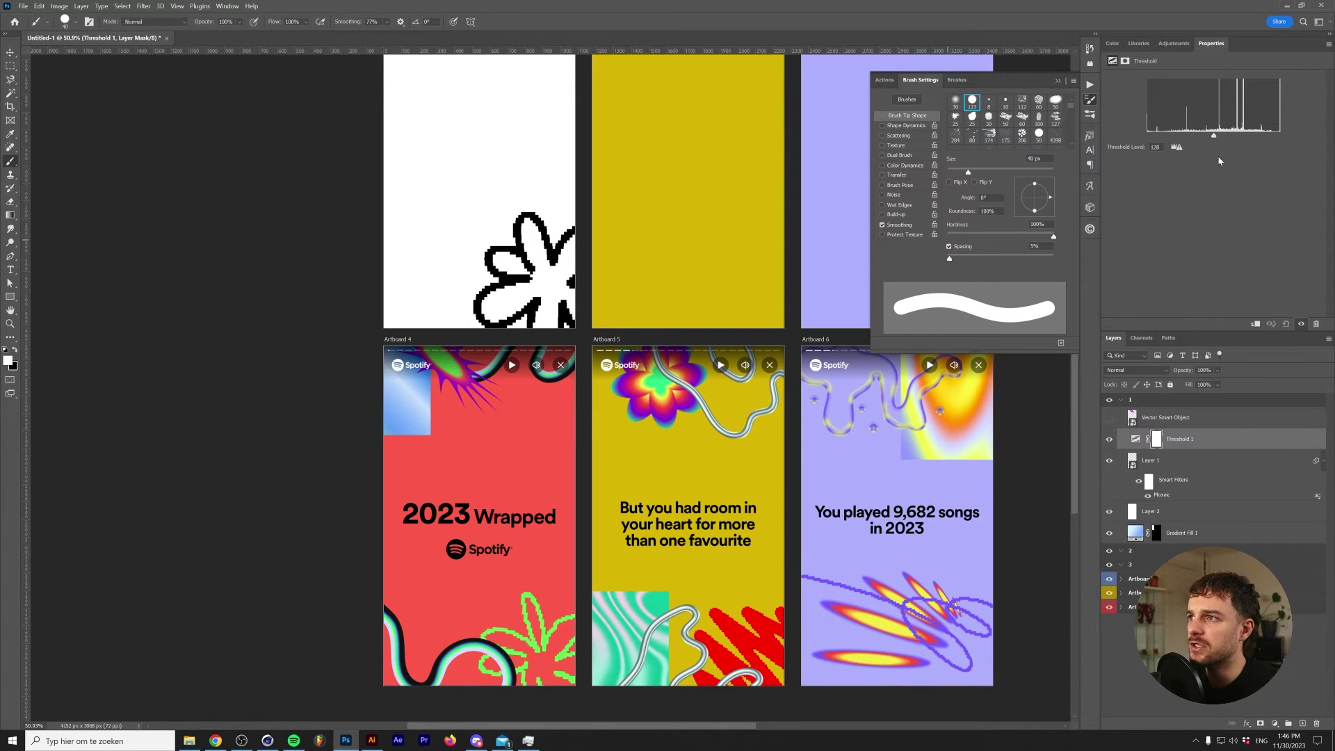
drag(1197, 139, 1159, 145)
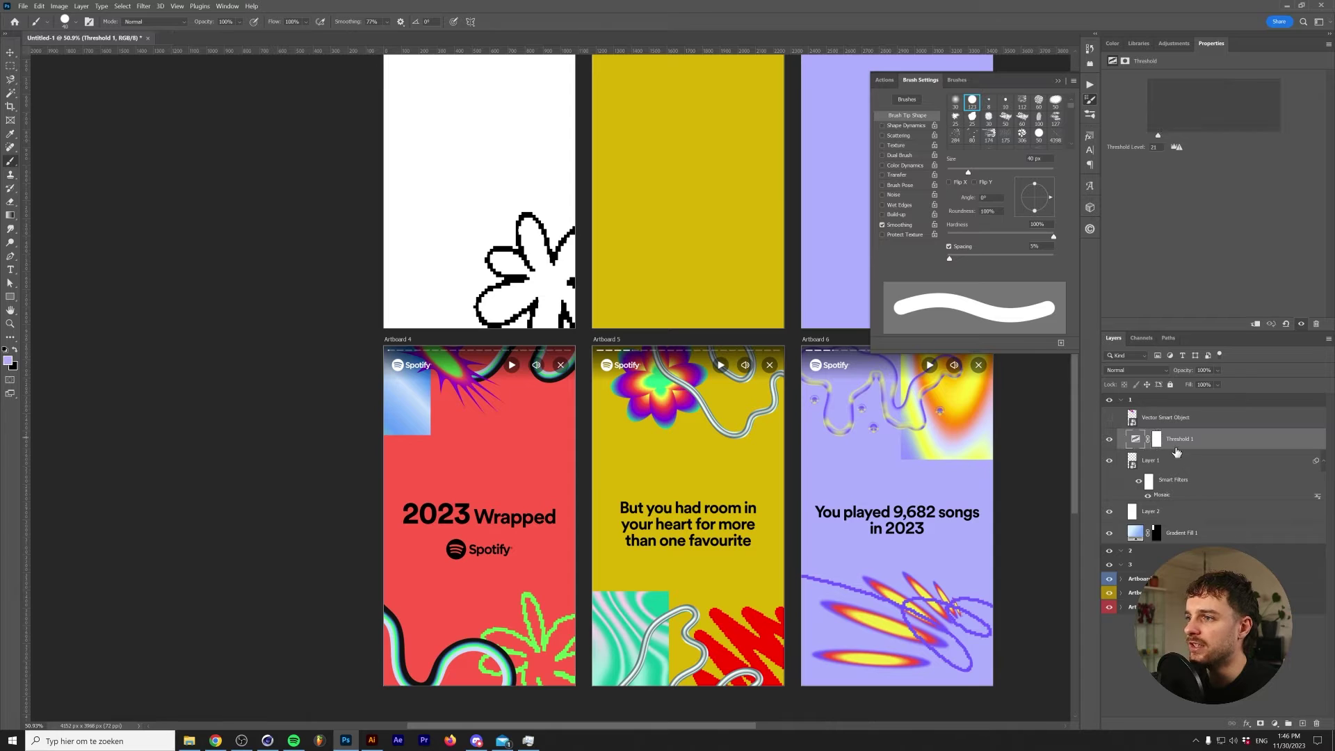
- Group the threshold, flower and white layers, and drop out the group's white with Blend If, setting the current layer's white point to 117
shift+click(1174, 462)
shift+click(1167, 511)
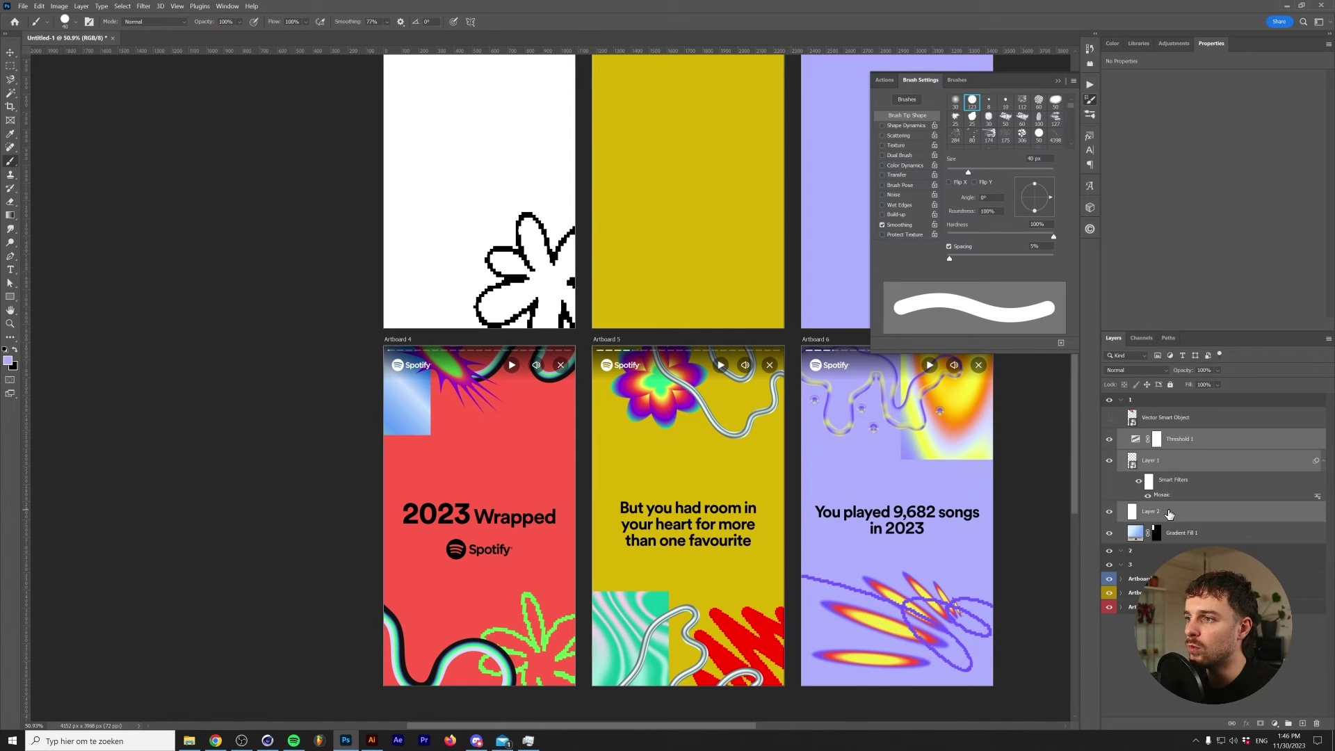
click(1289, 725)
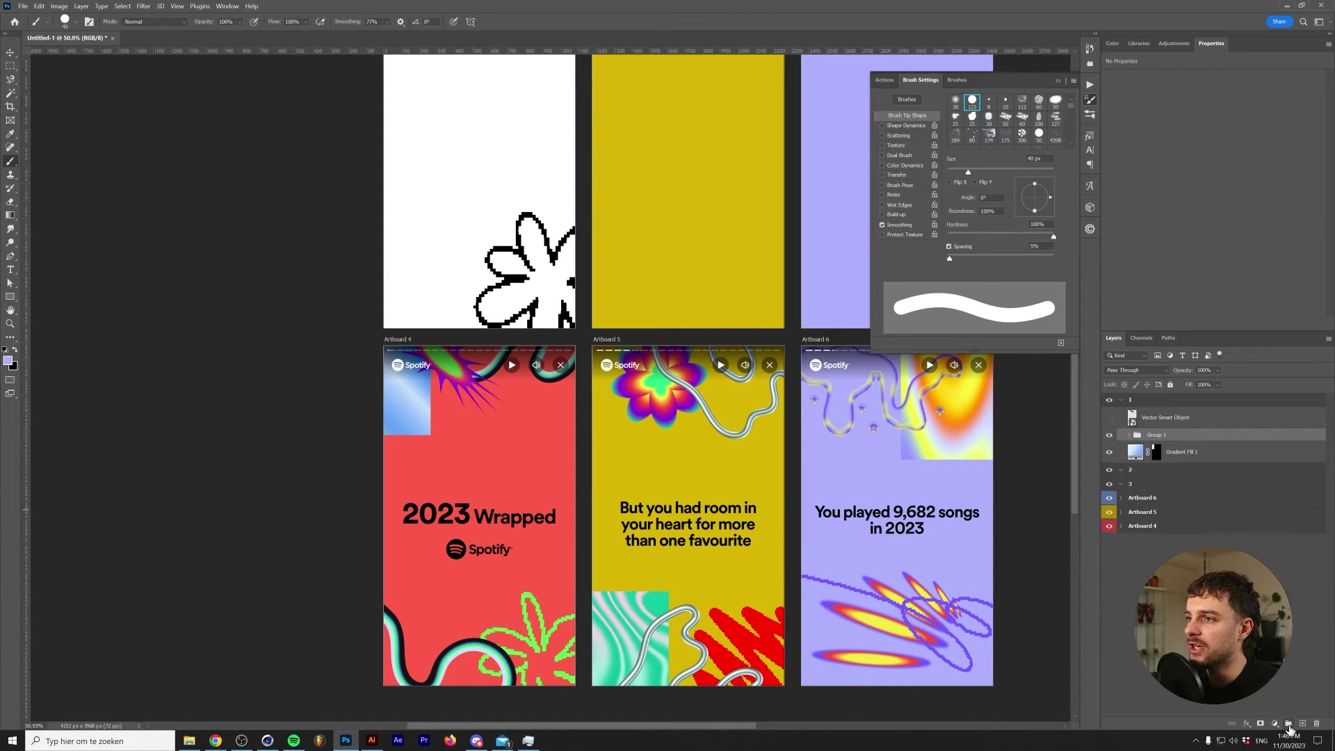
double_click(1211, 439)
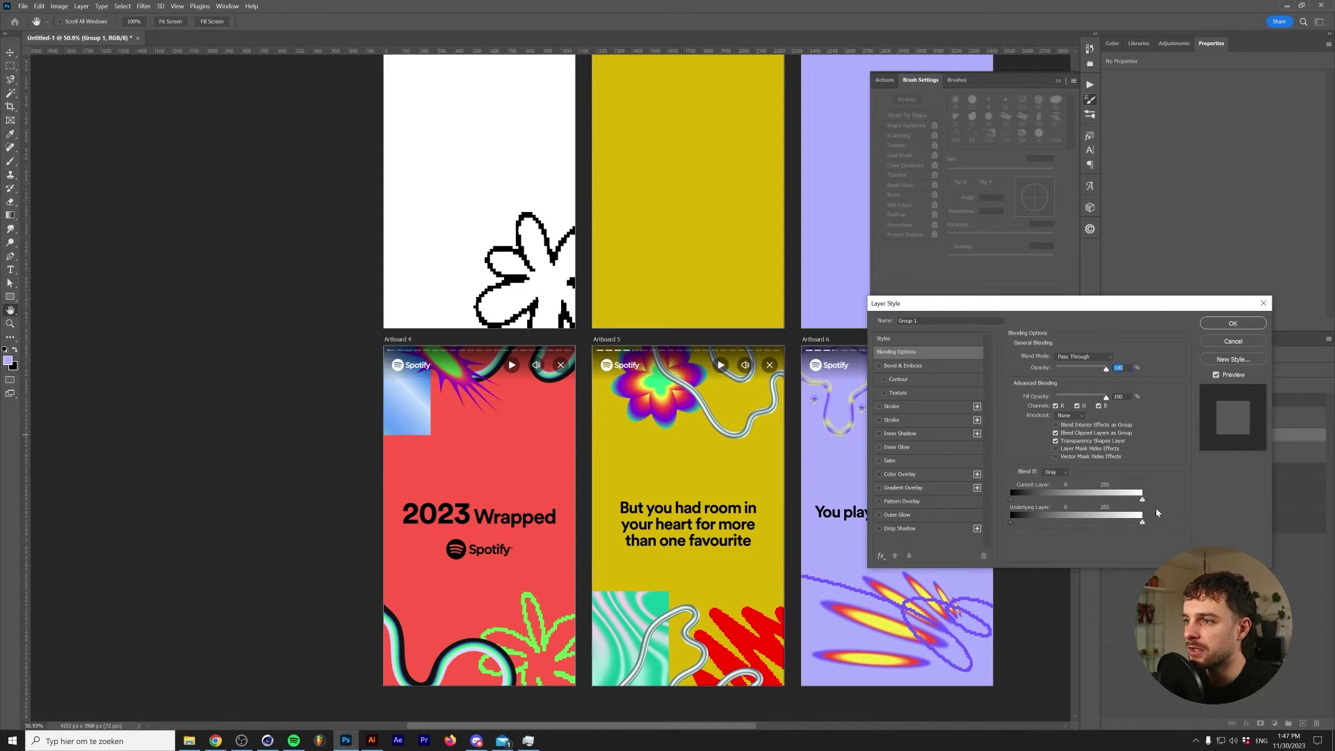
drag(1142, 499, 1086, 500)
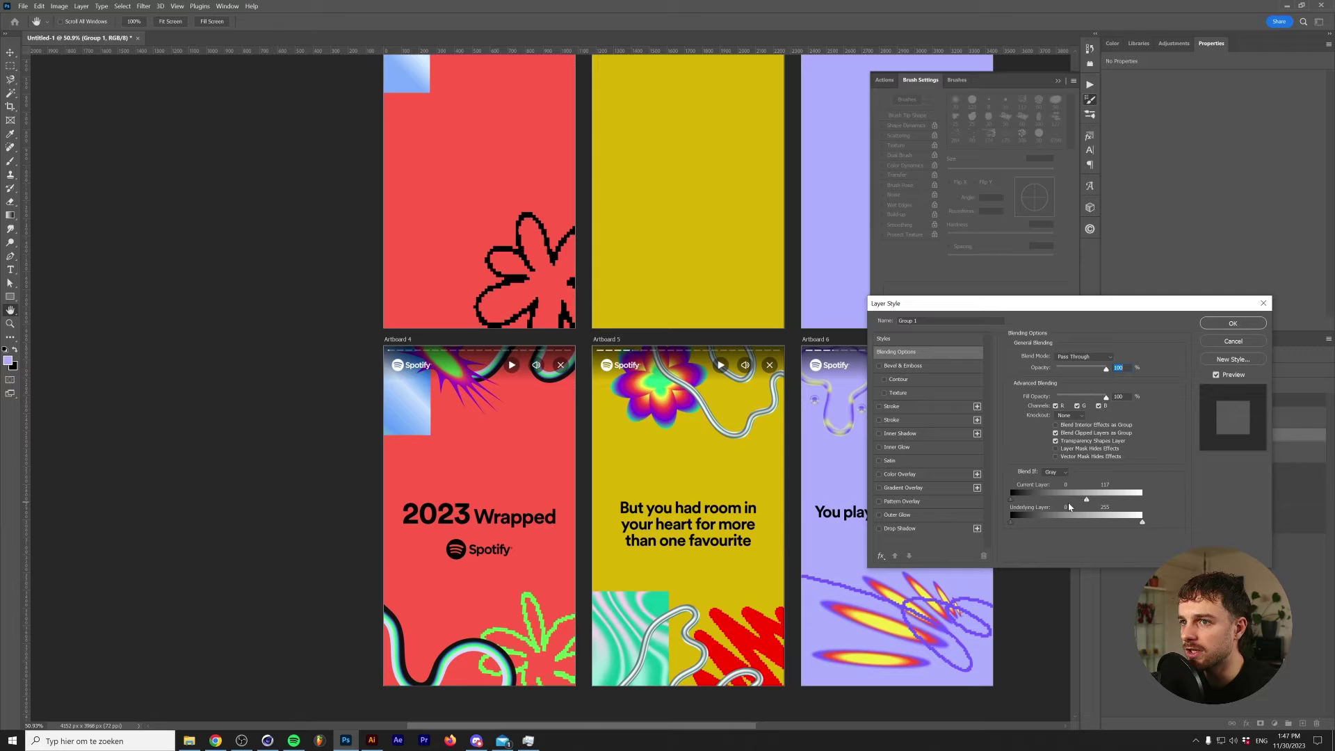
click(1233, 323)
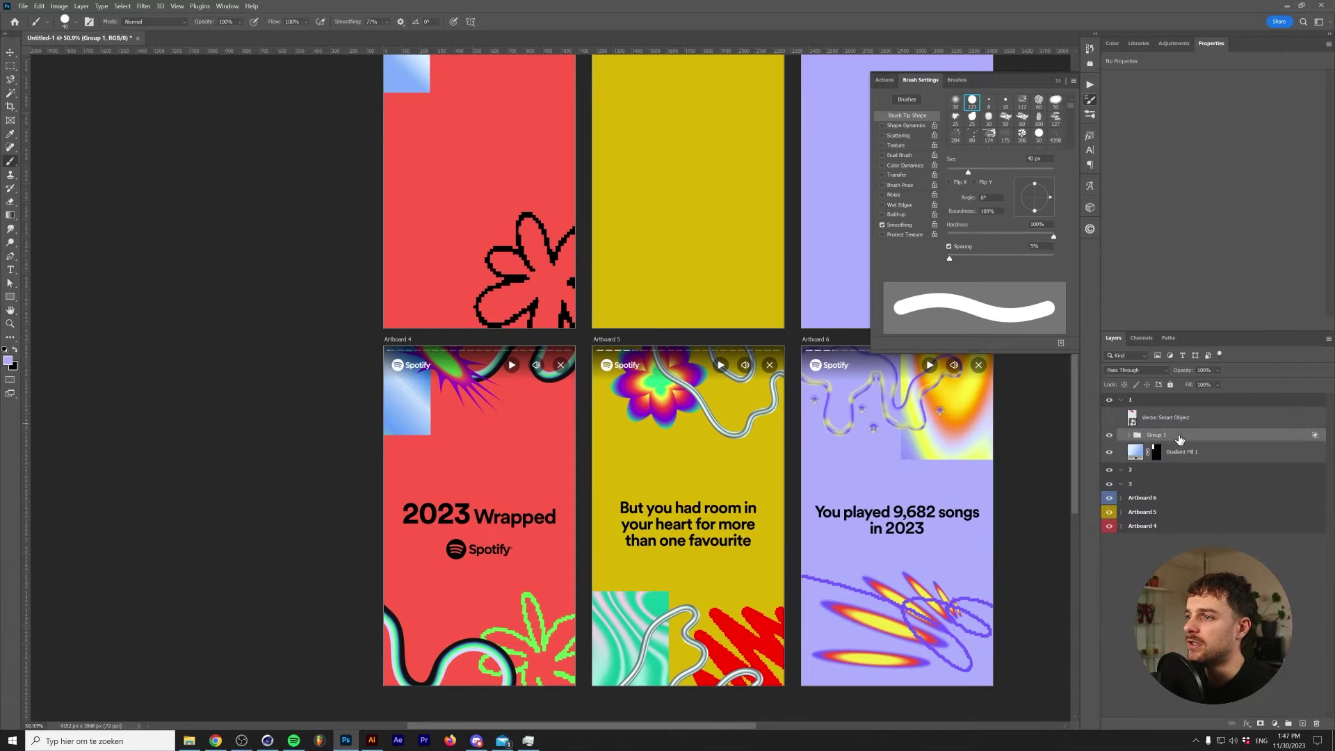
- Convert the flower group to a smart object and give it a lime green #aeff45 Color Overlay
right_click(1182, 436)
click(1225, 141)
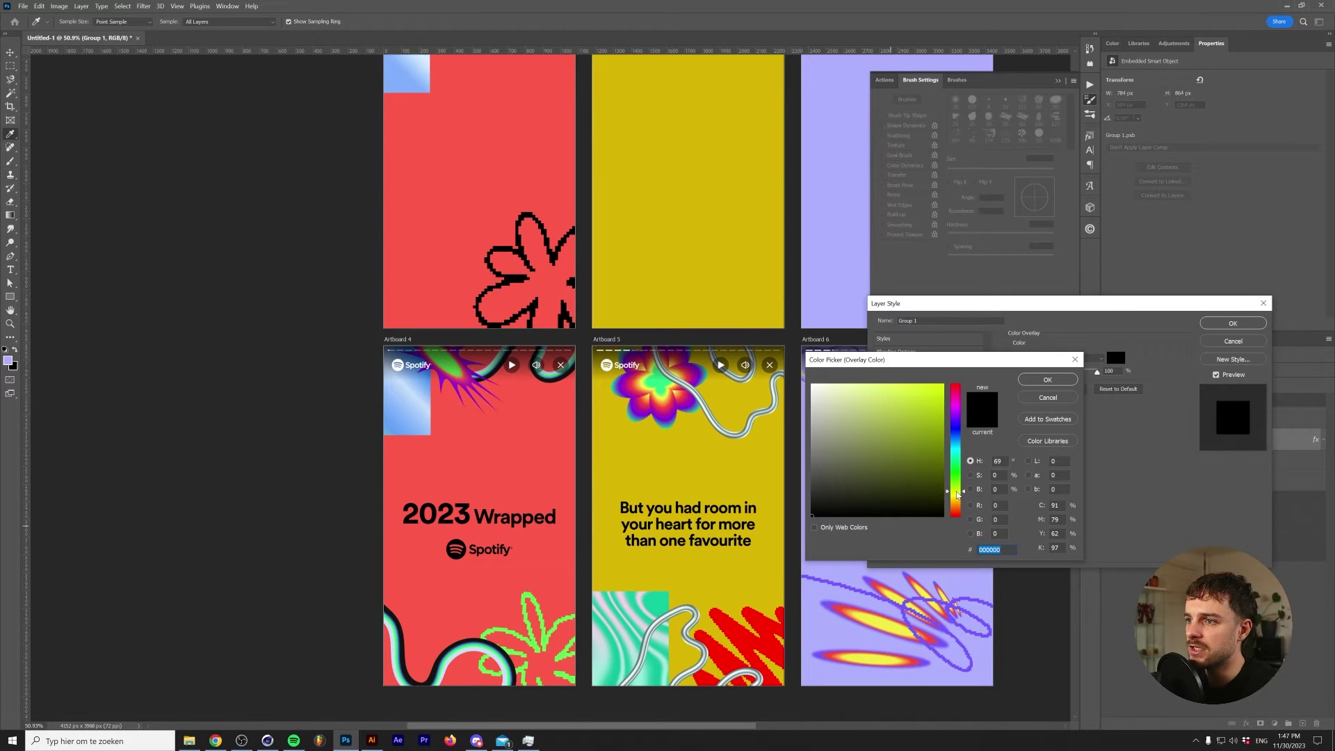
text(aeff45)
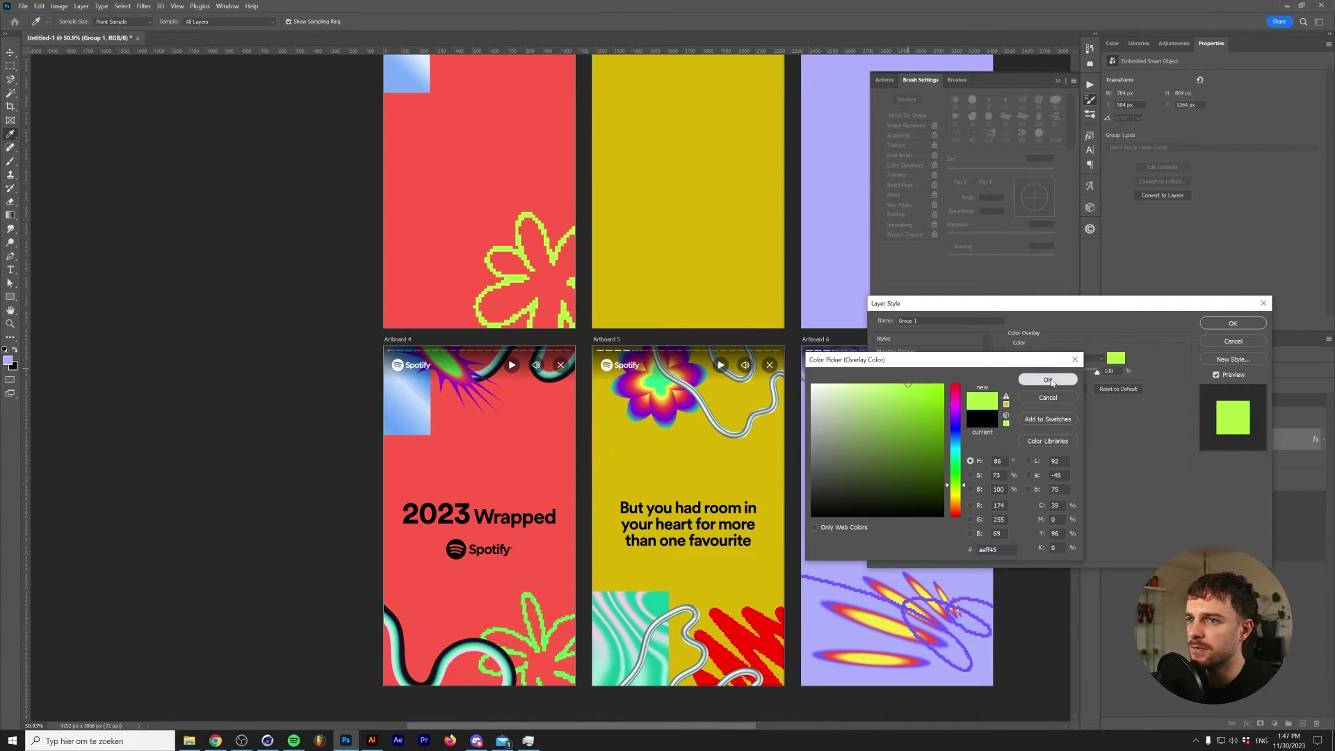
click(1048, 380)
click(1214, 323)
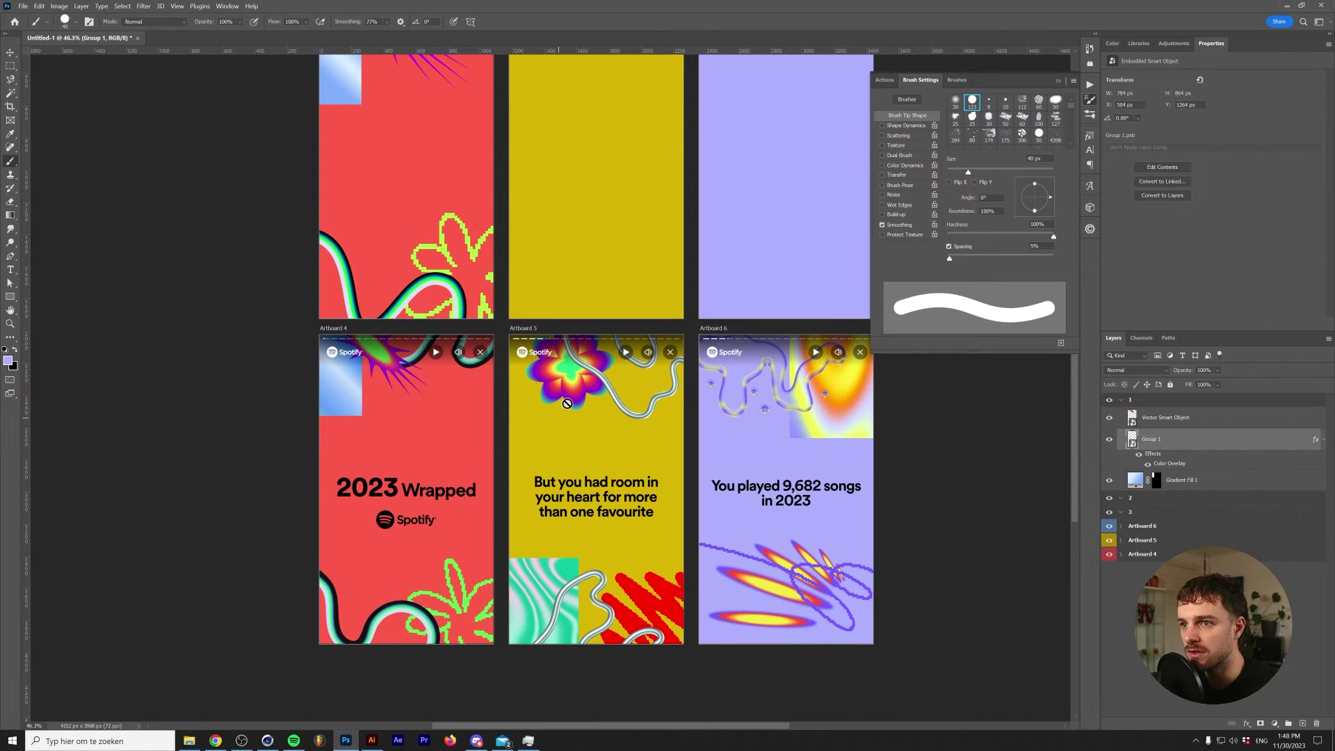
- Create a new layer in the empty yellow artboard 2 and use black and white as foreground and background colors
scroll(567, 404, up, 1)
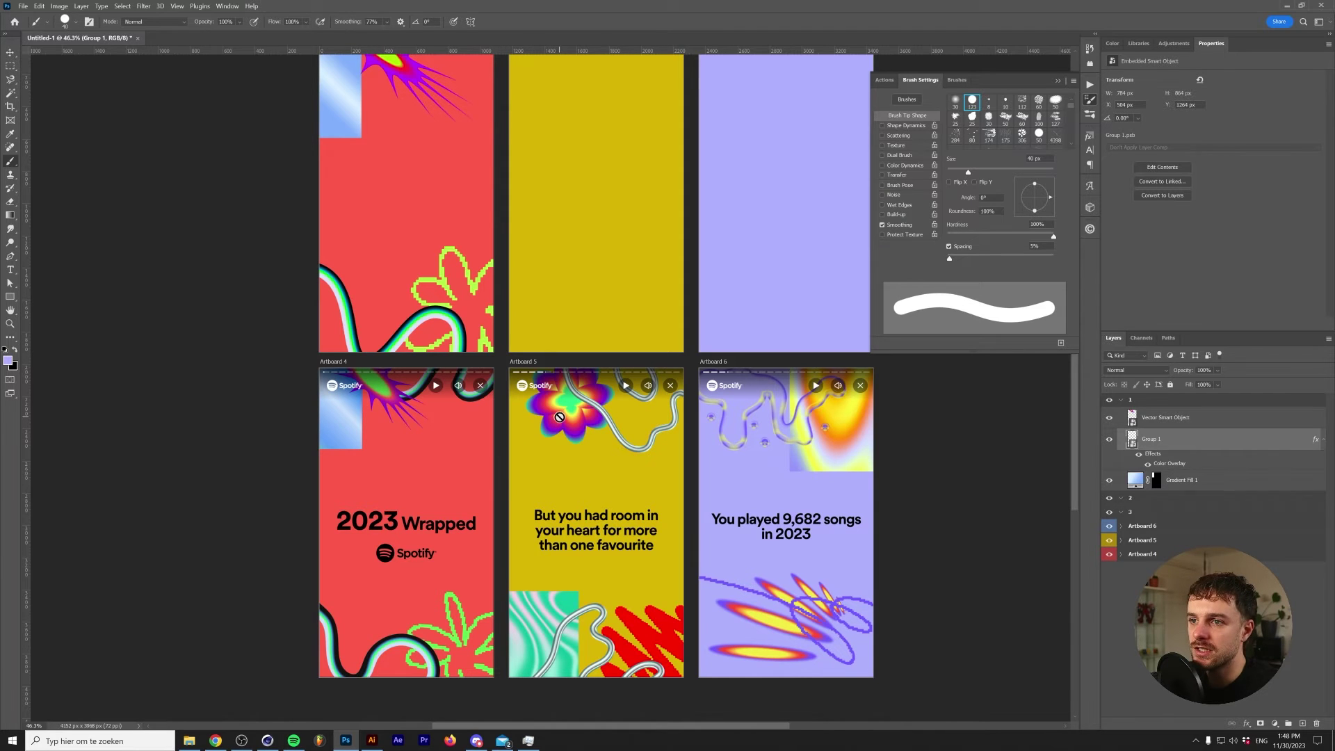
scroll(562, 413, up, 3)
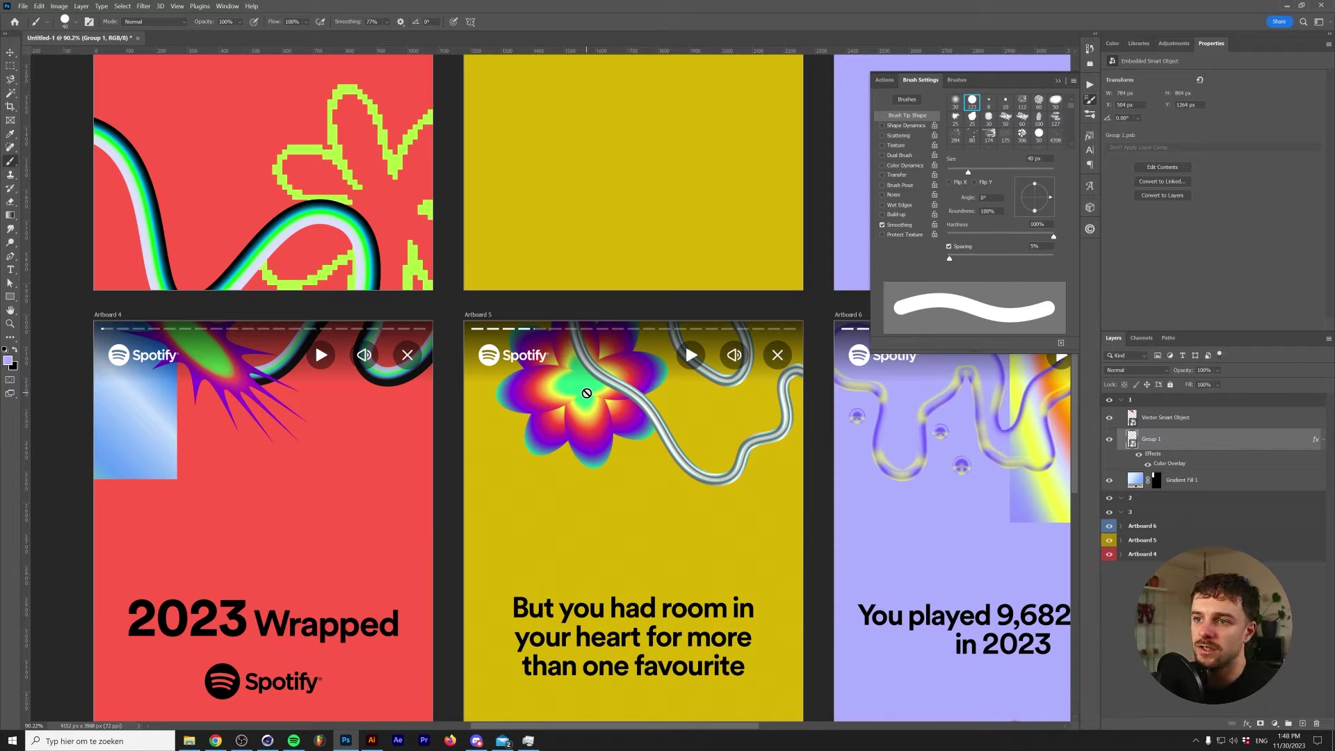
scroll(582, 403, down, 2)
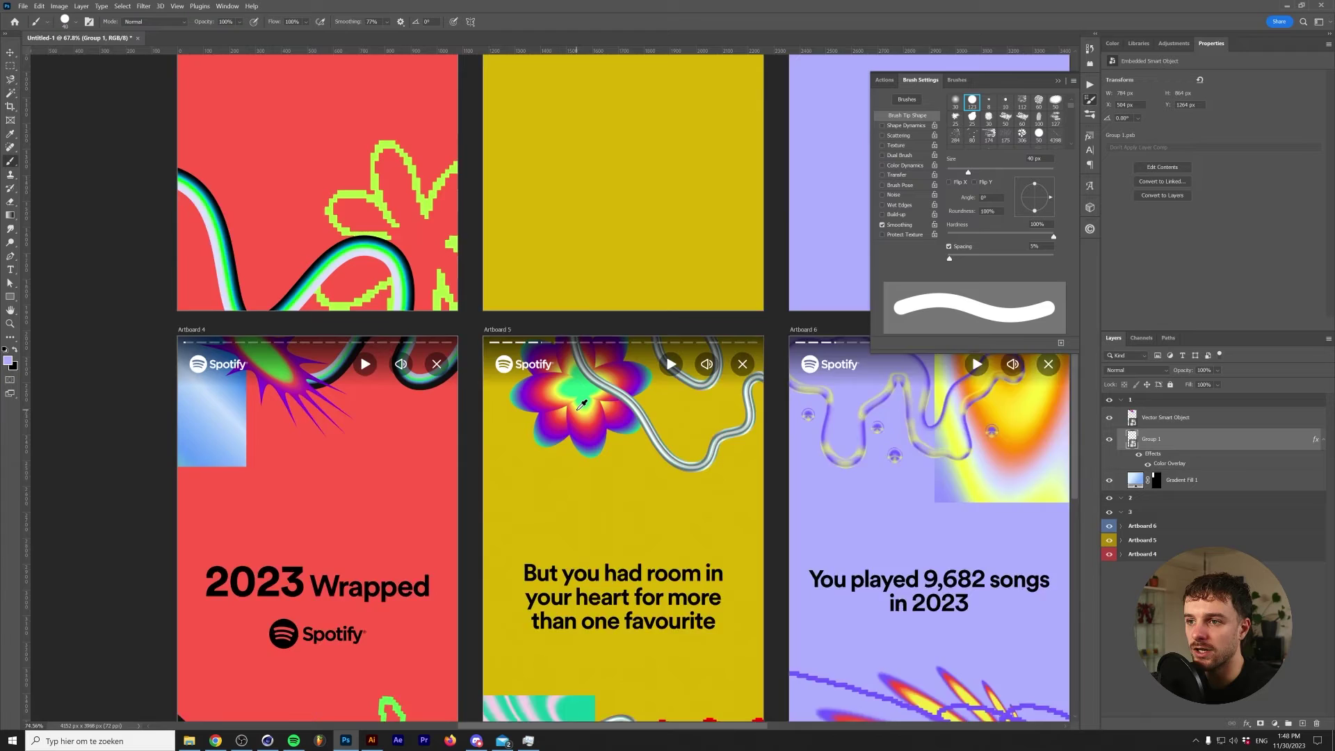
scroll(578, 410, up, 3)
scroll(579, 407, down, 4)
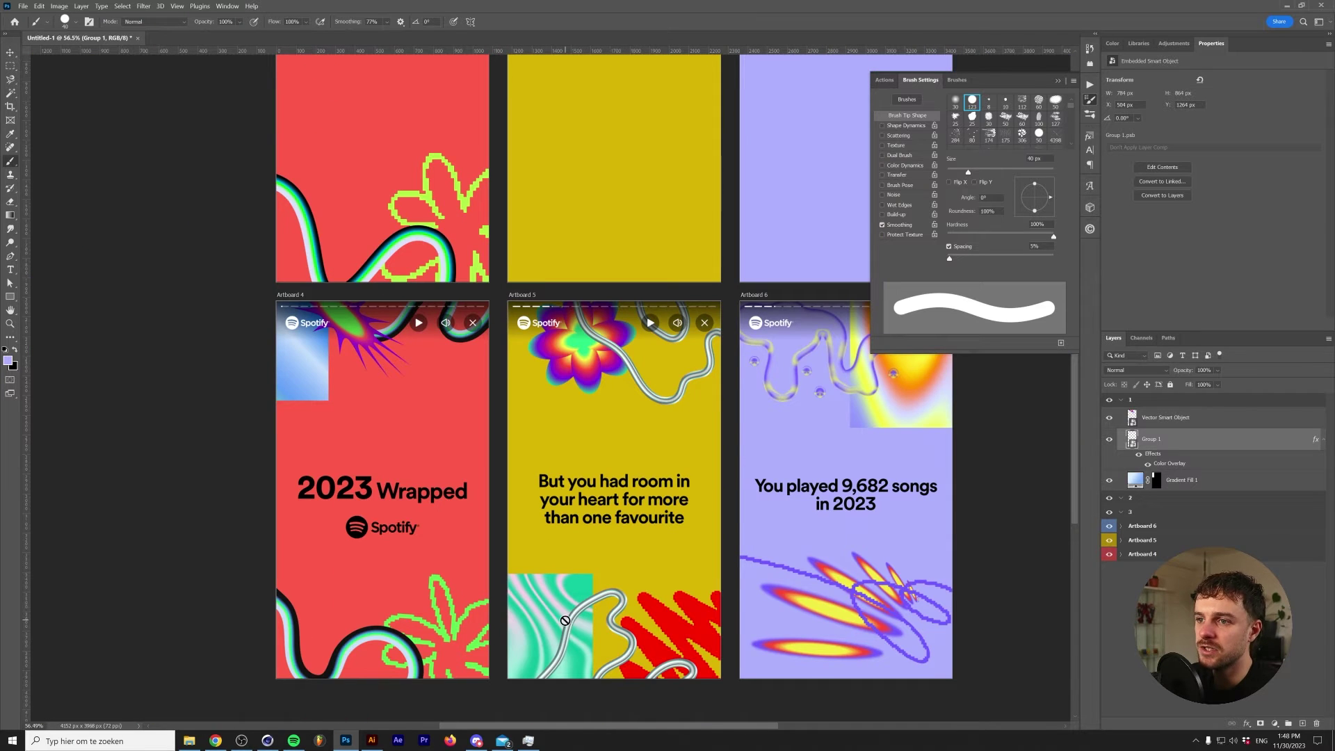
scroll(566, 620, down, 1)
click(1166, 498)
scroll(733, 575, down, 2)
scroll(779, 584, up, 1)
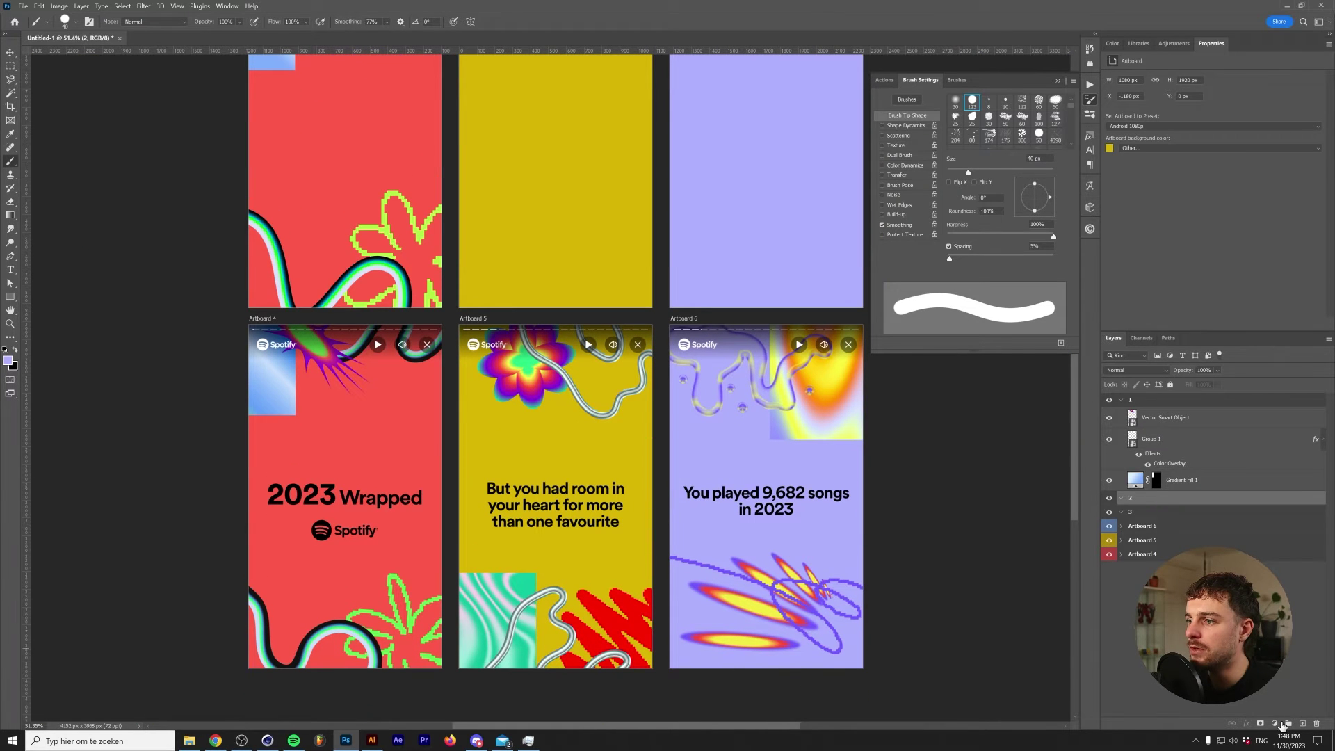
click(1303, 724)
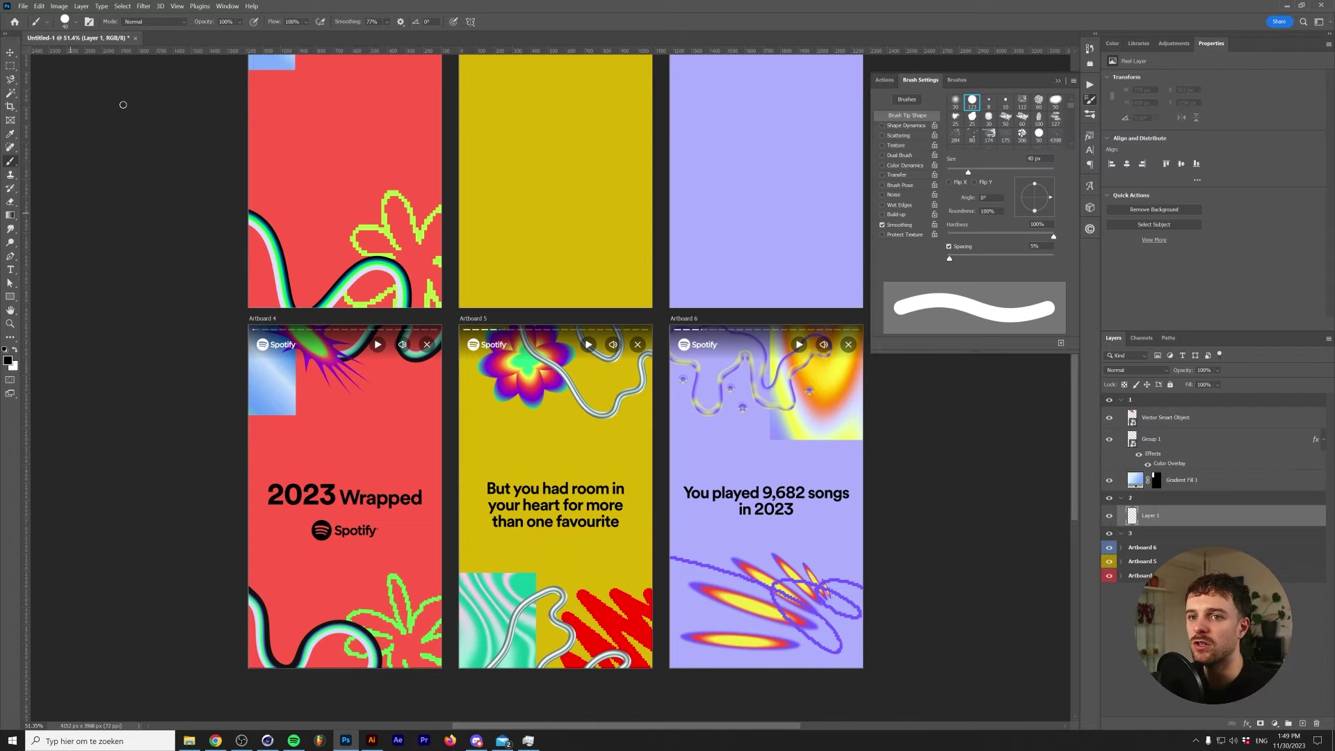
- Fill the new layer in artboard 2 with a black-and-white Clouds render
click(144, 7)
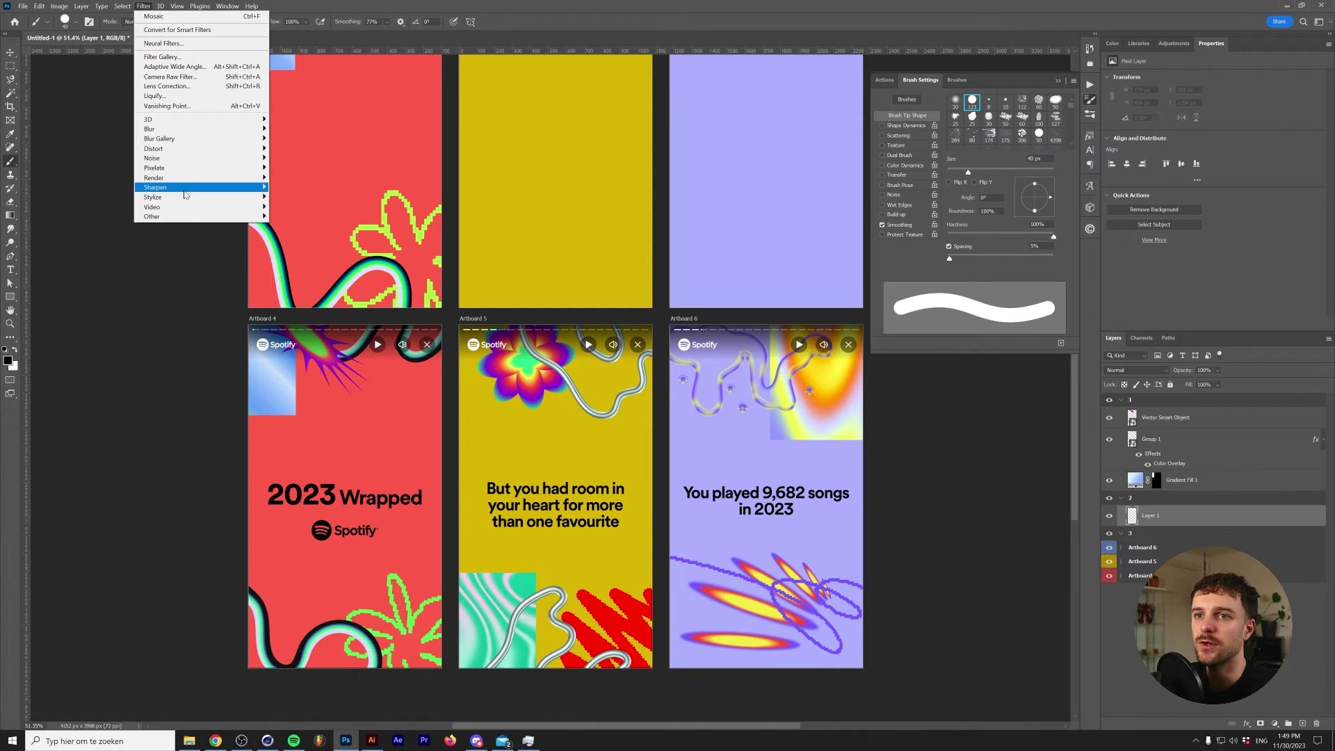
mouse_move(187, 179)
click(292, 206)
- Open a Wave distortion for the clouds layer with horizontal scale 1% and amplitude from about 197 to 614
click(144, 7)
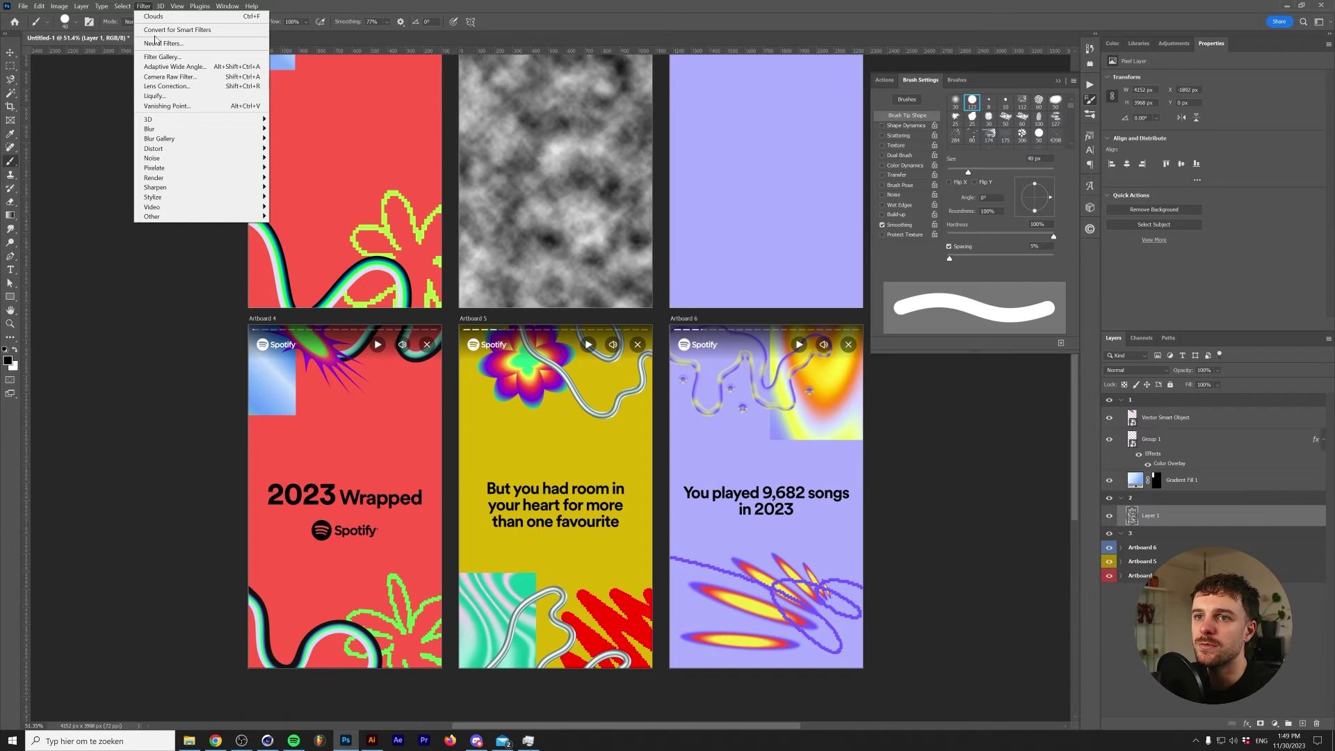
mouse_move(179, 151)
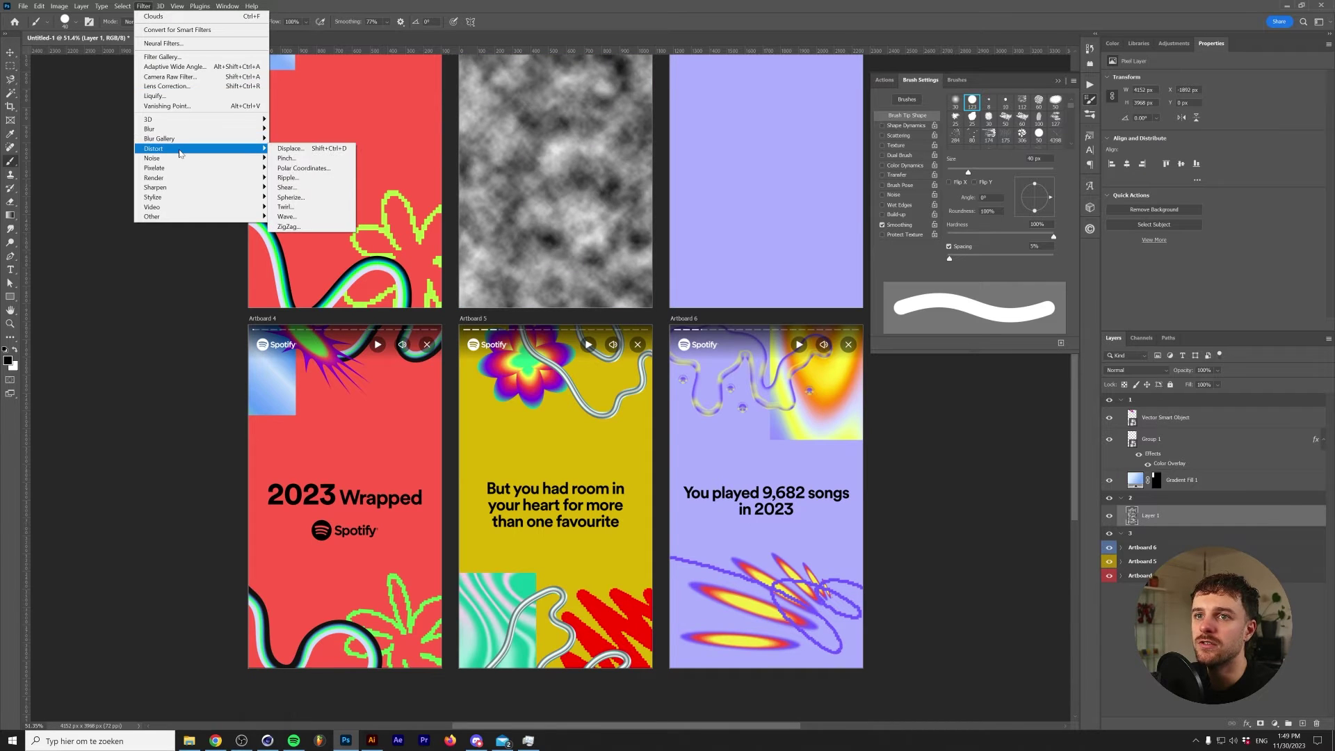
click(297, 220)
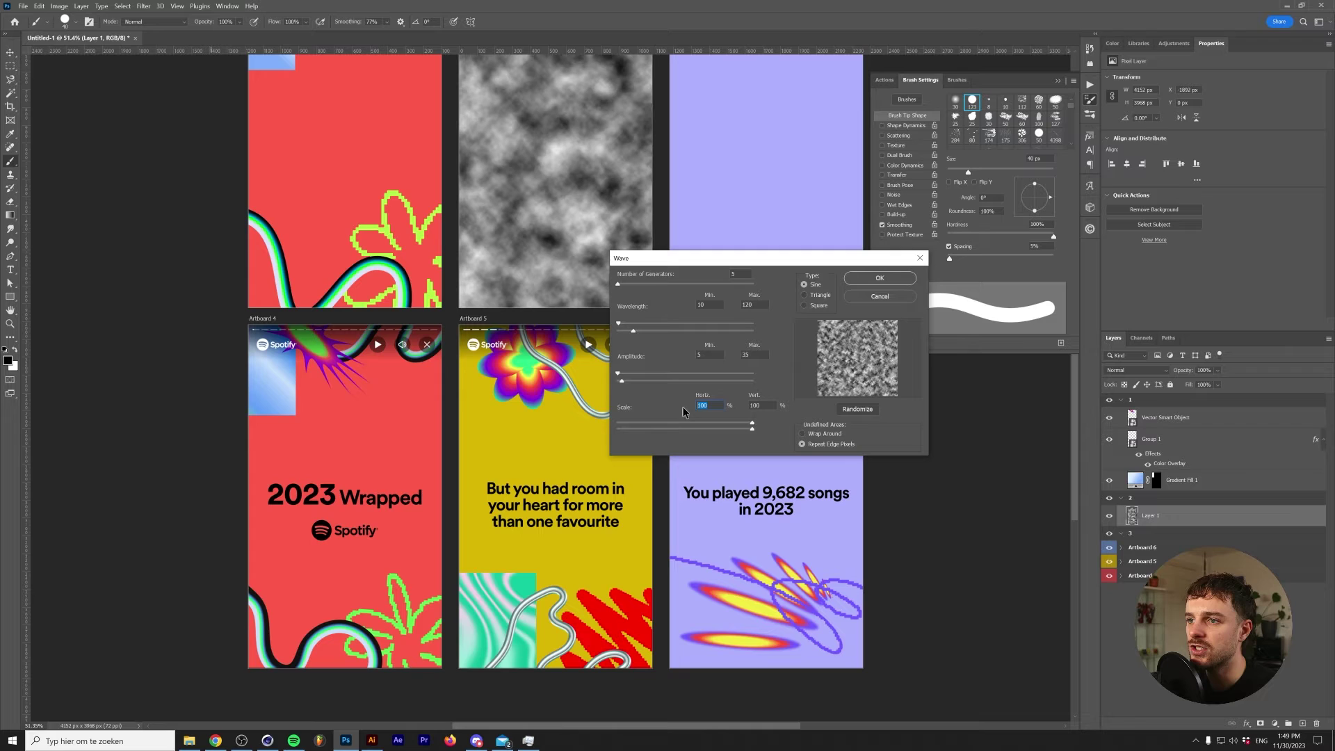
drag(753, 426, 665, 427)
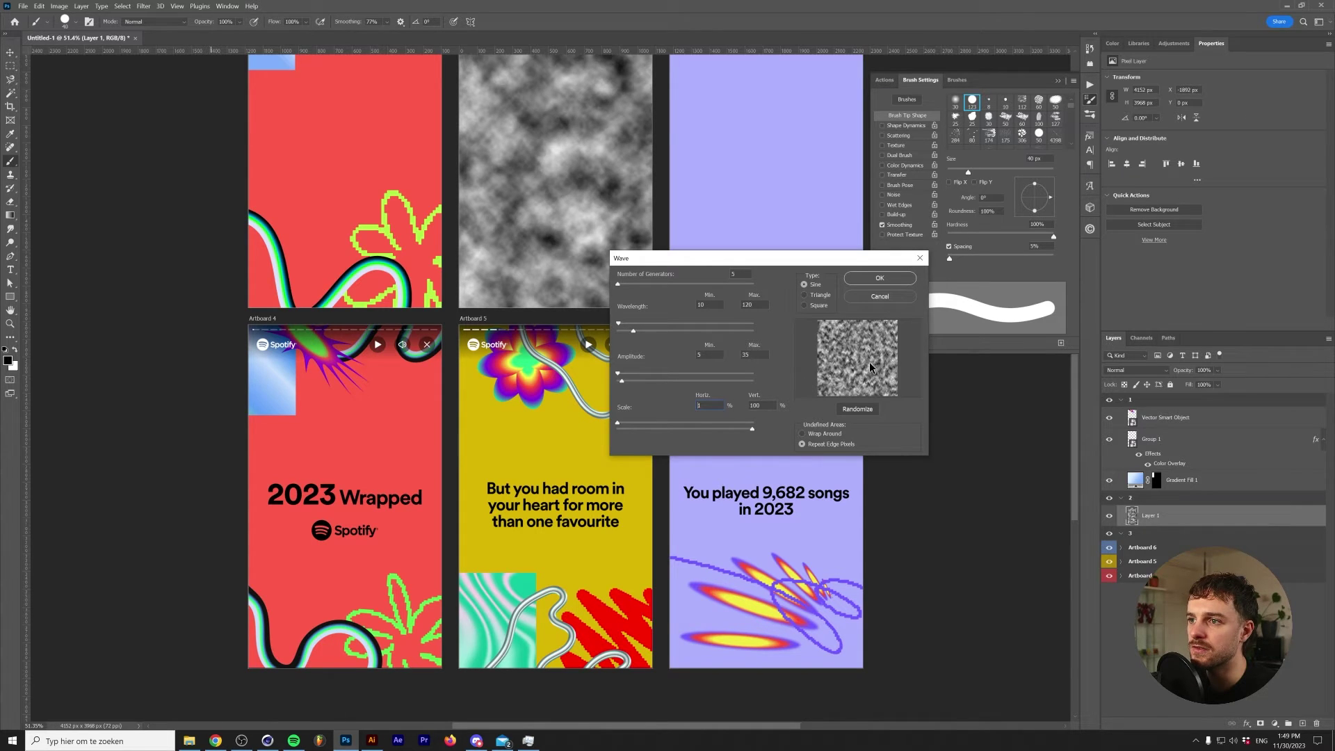
drag(634, 332, 628, 333)
mouse_move(622, 381)
mouse_down()
mouse_move(658, 382)
mouse_move(644, 374)
mouse_up()
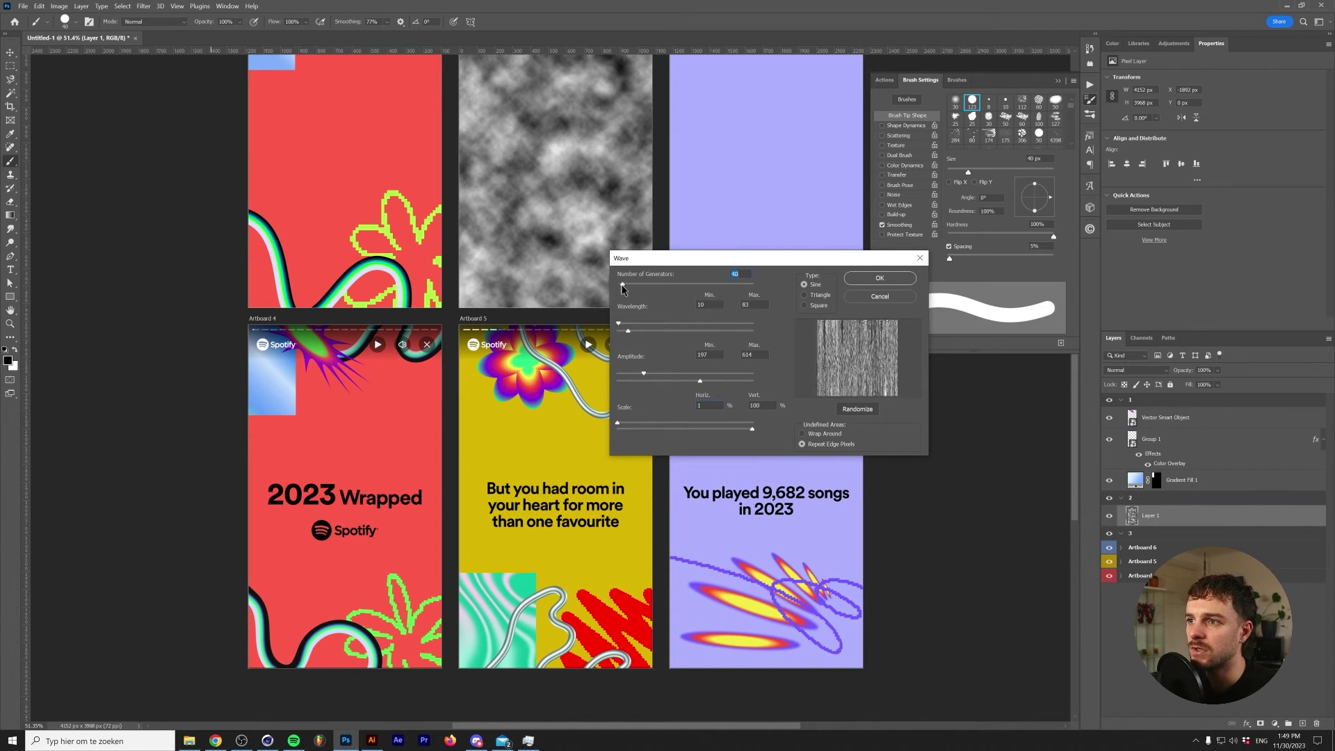
- Try the Wave distortion with 24 generators and a maximum wavelength of 71, then undo it on the clouds layer
drag(617, 285, 621, 287)
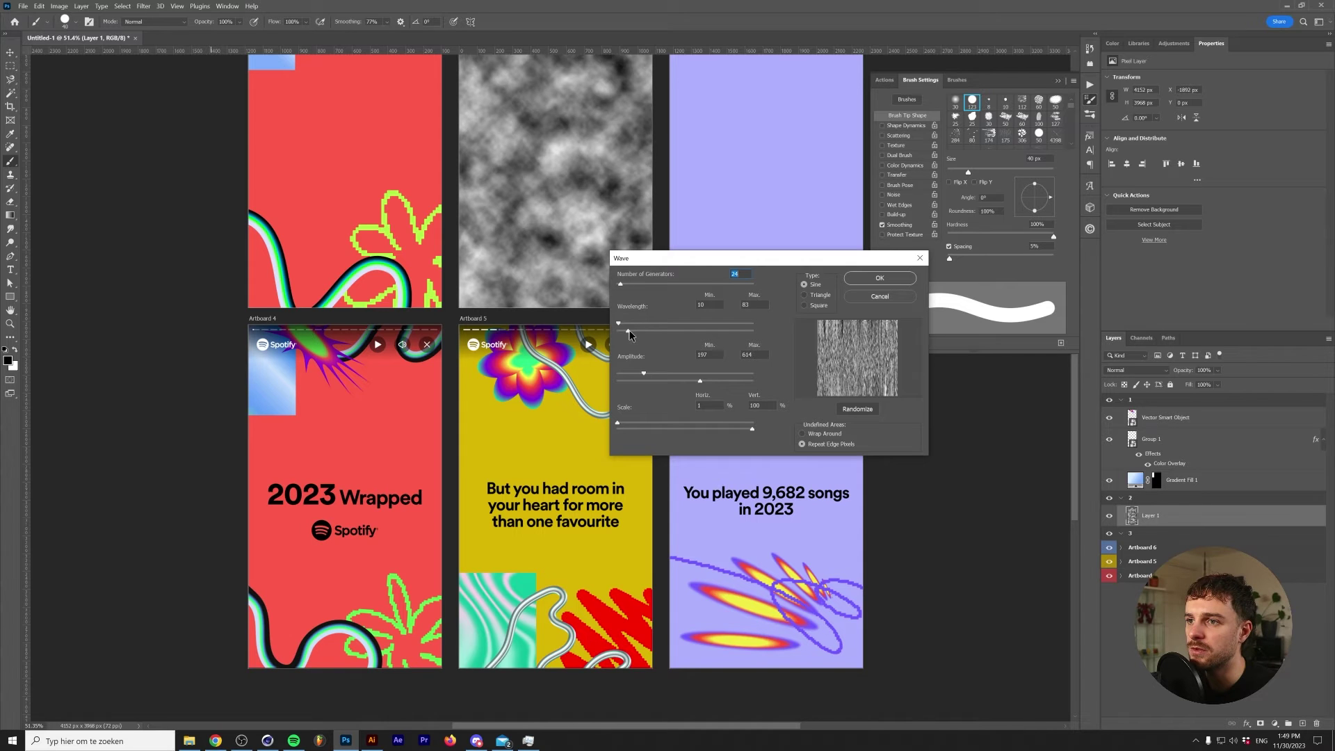
drag(630, 335, 628, 335)
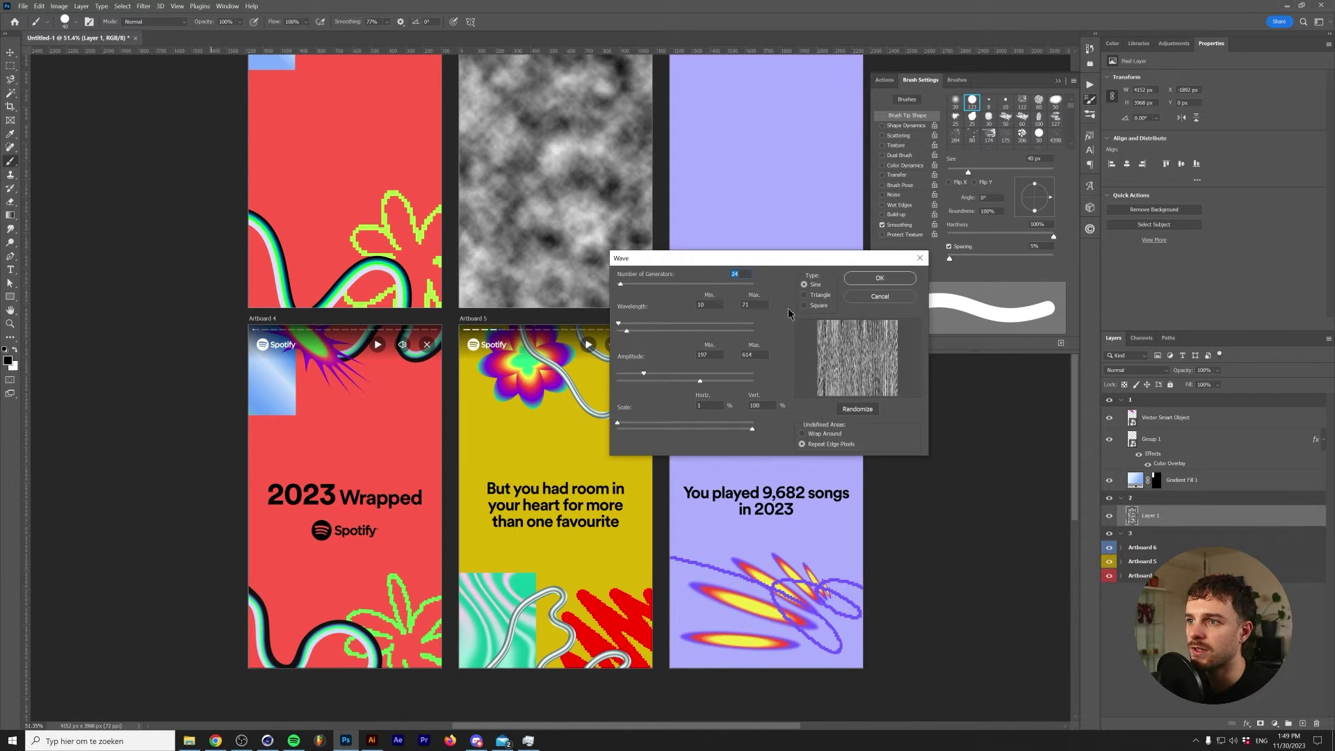
click(879, 279)
scroll(500, 302, up, 4)
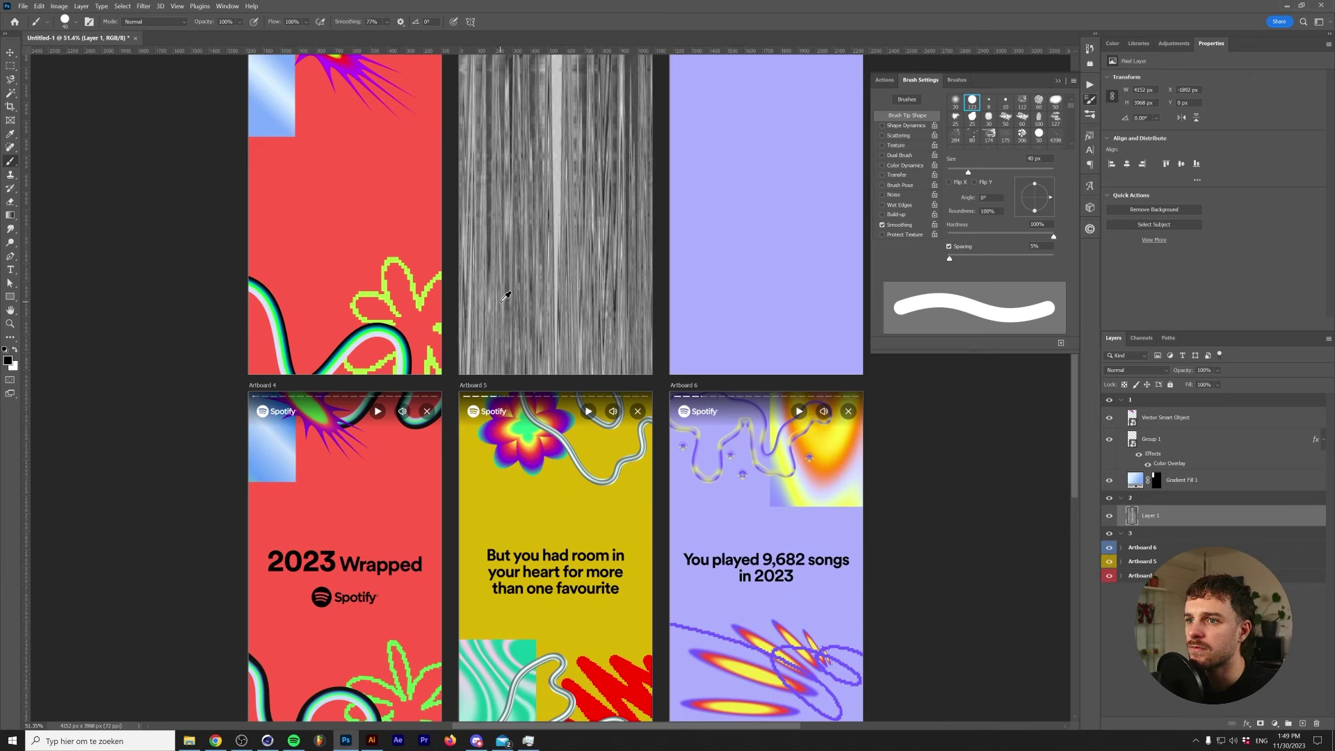
key(ctrl+z)
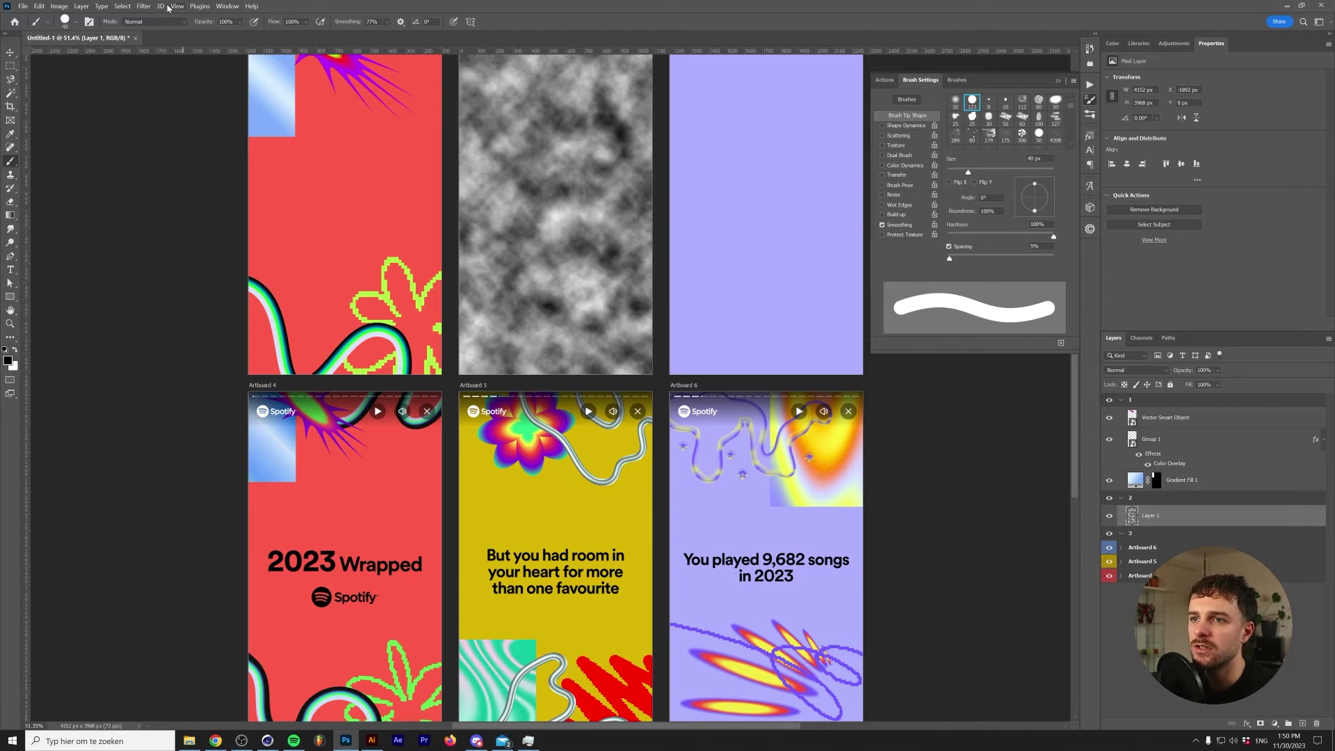
- Distort the clouds layer with the Wave filter using 5 generators and a maximum wavelength of 225
click(123, 5)
mouse_move(144, 6)
mouse_move(170, 148)
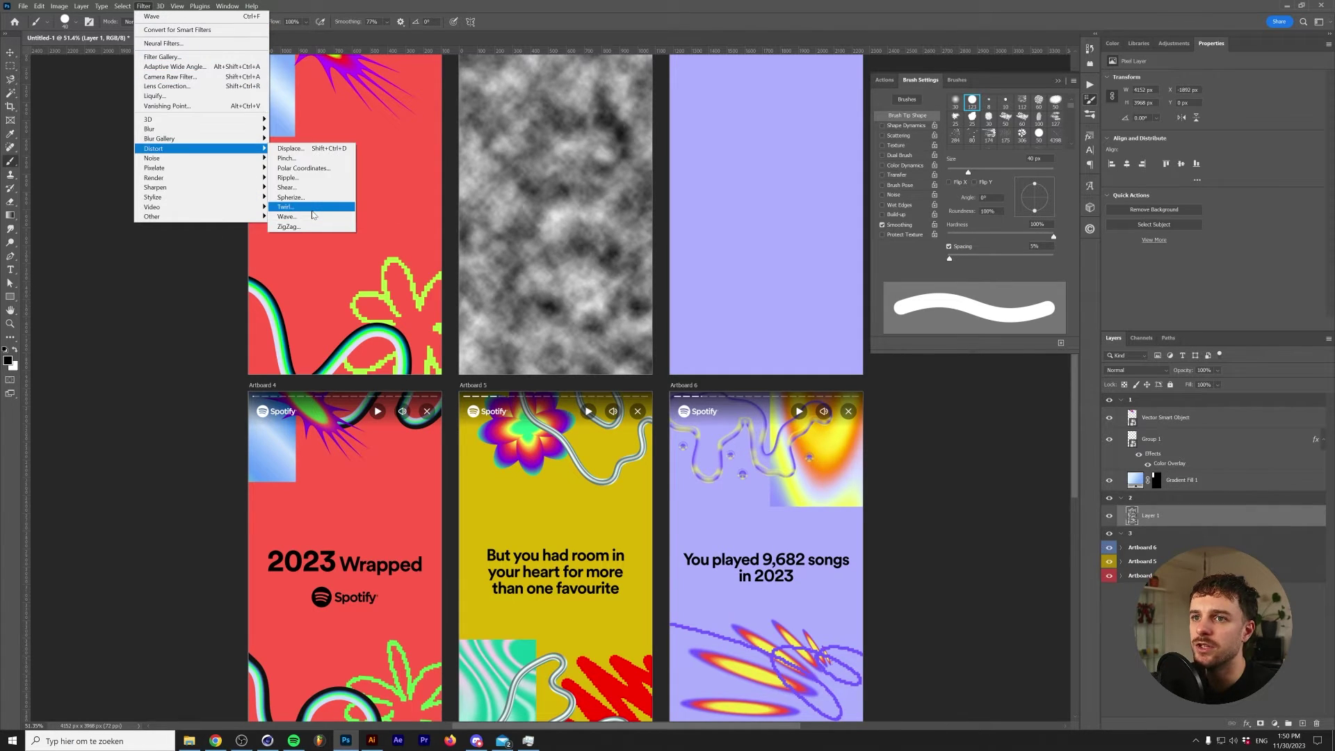
click(313, 217)
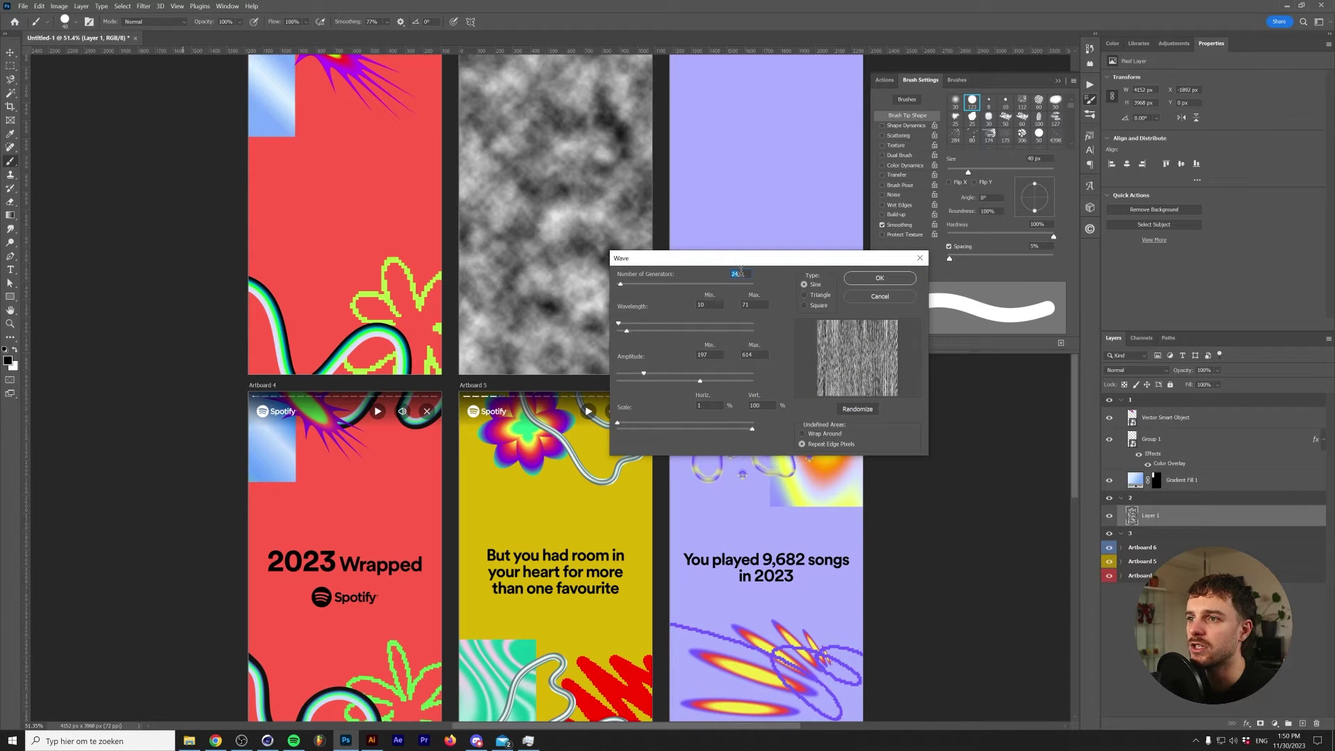
text(5)
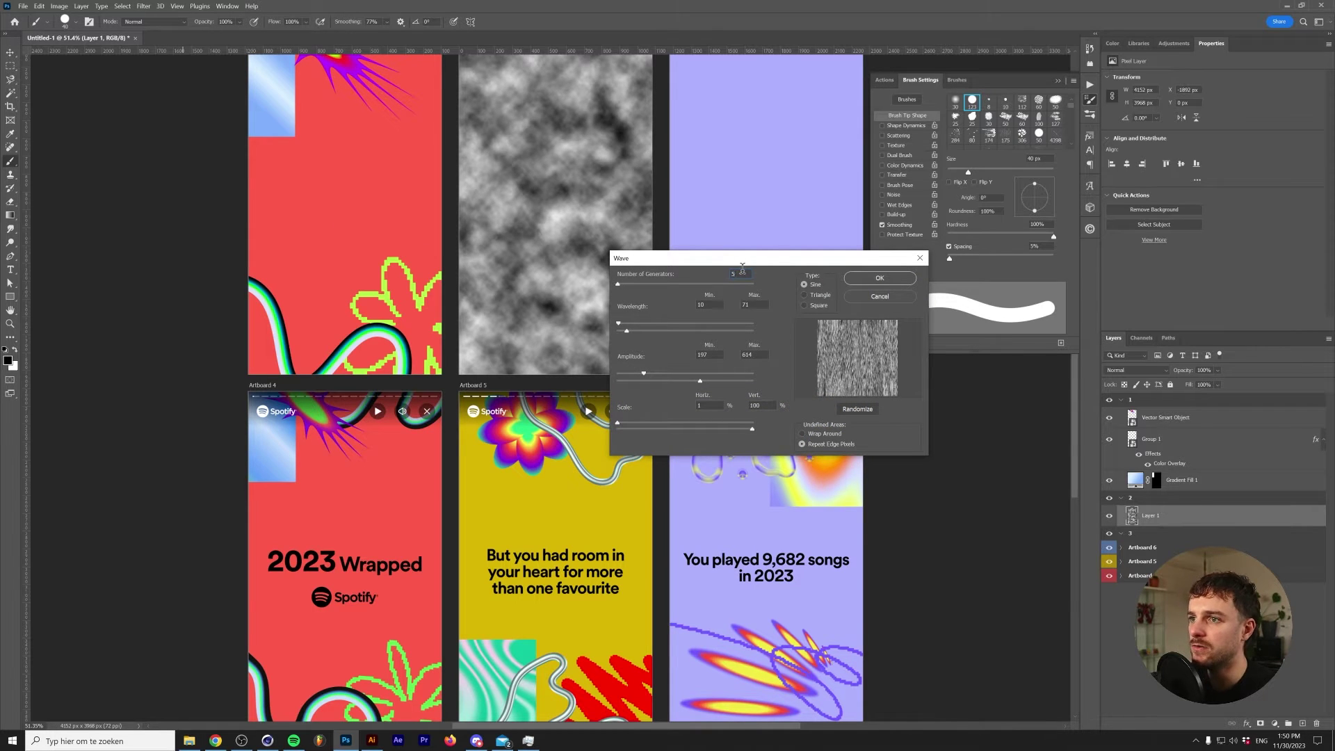
drag(630, 331, 649, 336)
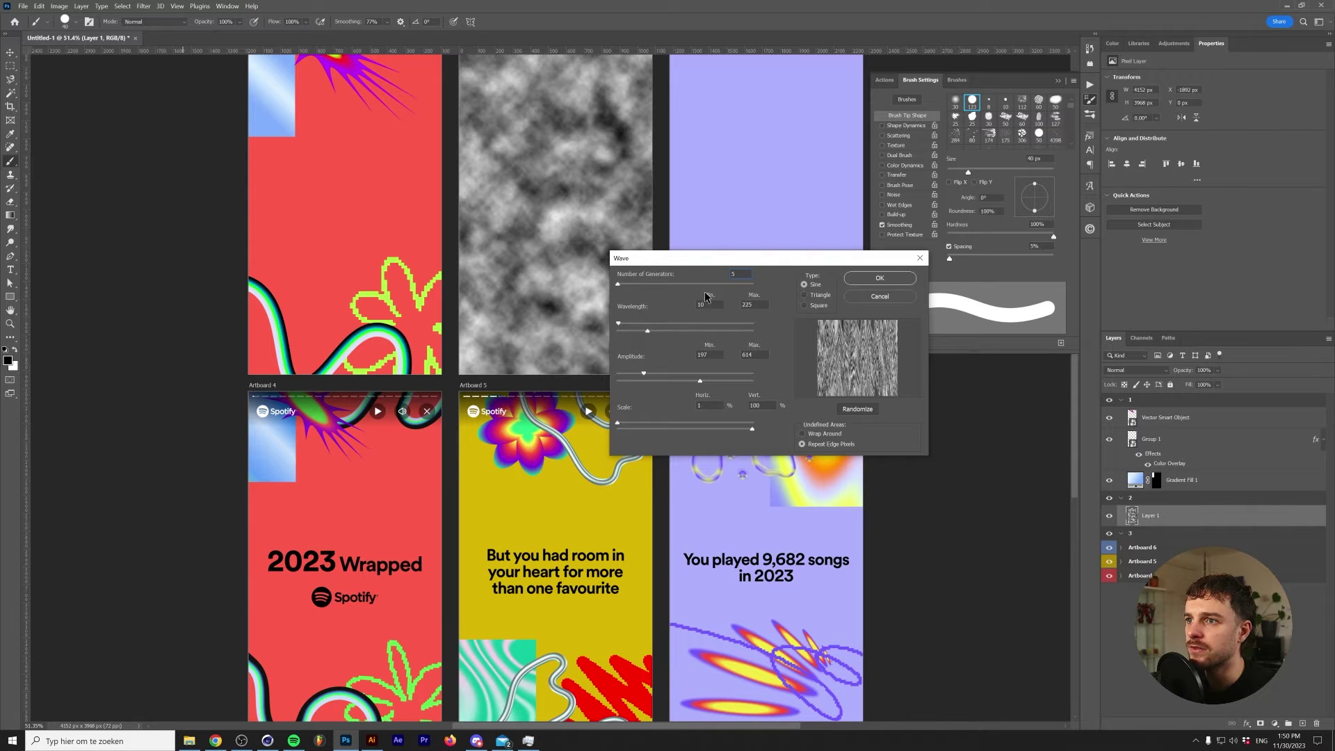
click(880, 278)
key(ctrl+minus)
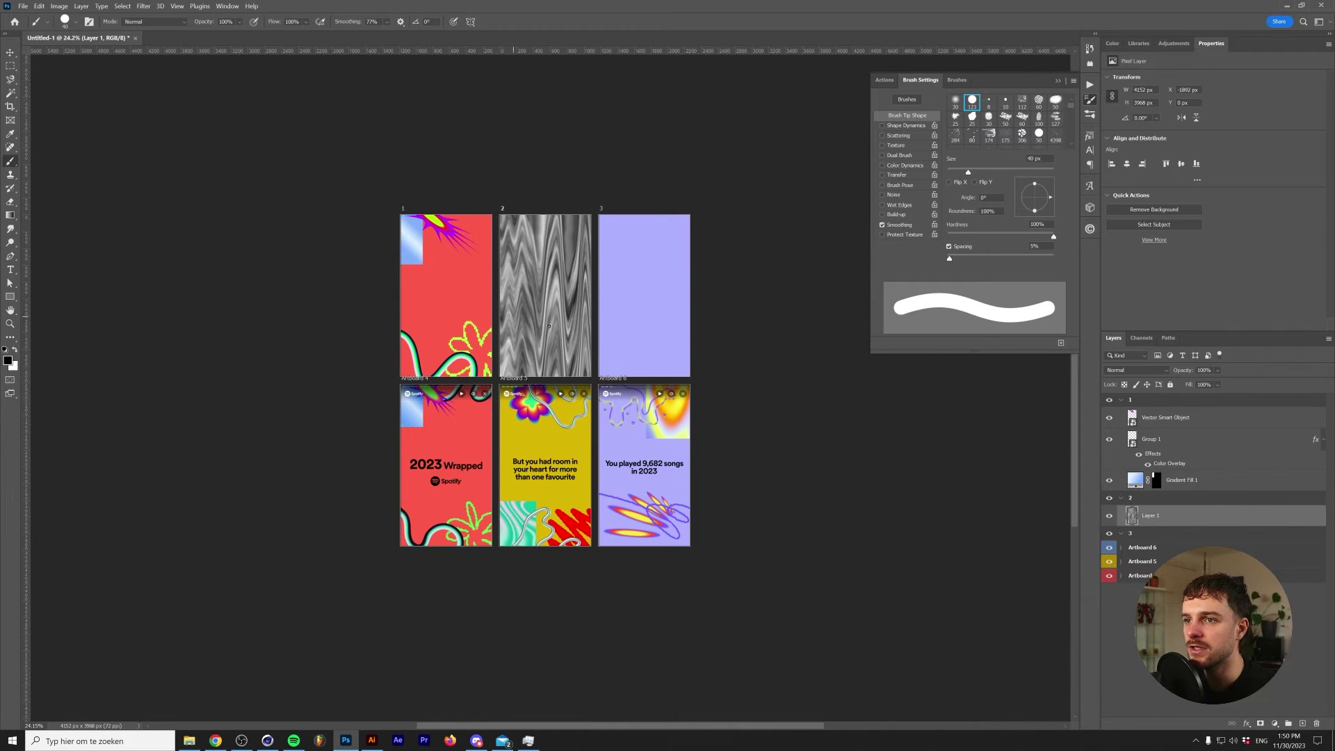
- Trim the wavy texture layer to the bounds of artboard 2 by masking it from its own selection and applying the mask
key(v)
scroll(550, 278, up, 2)
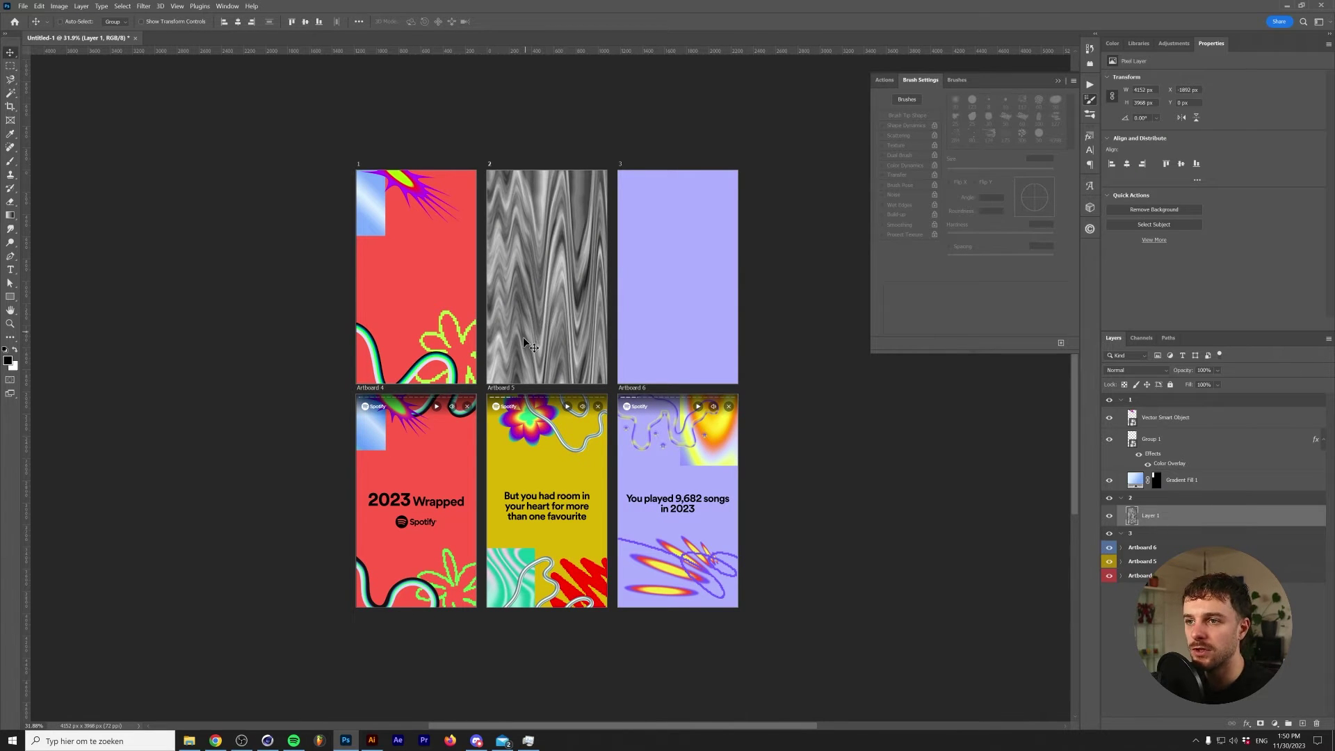
drag(523, 354, 410, 325)
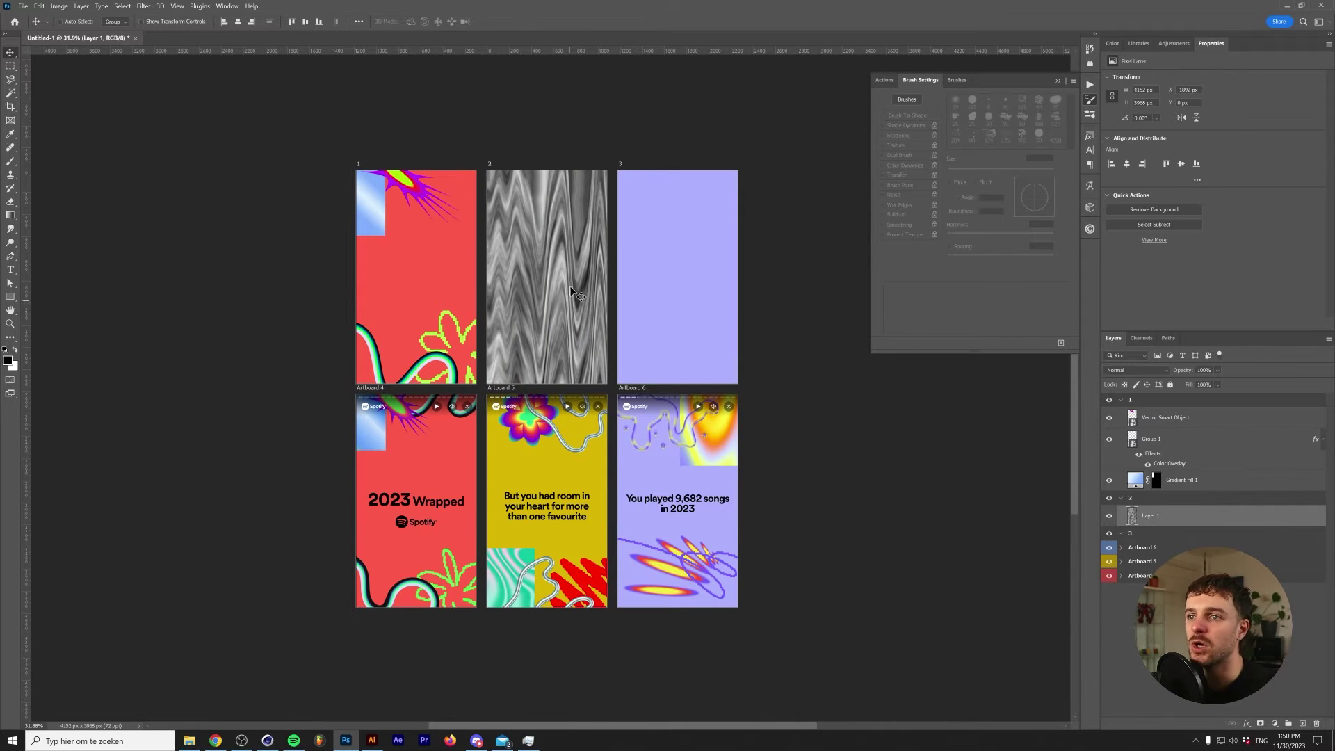
ctrl+click(1129, 514)
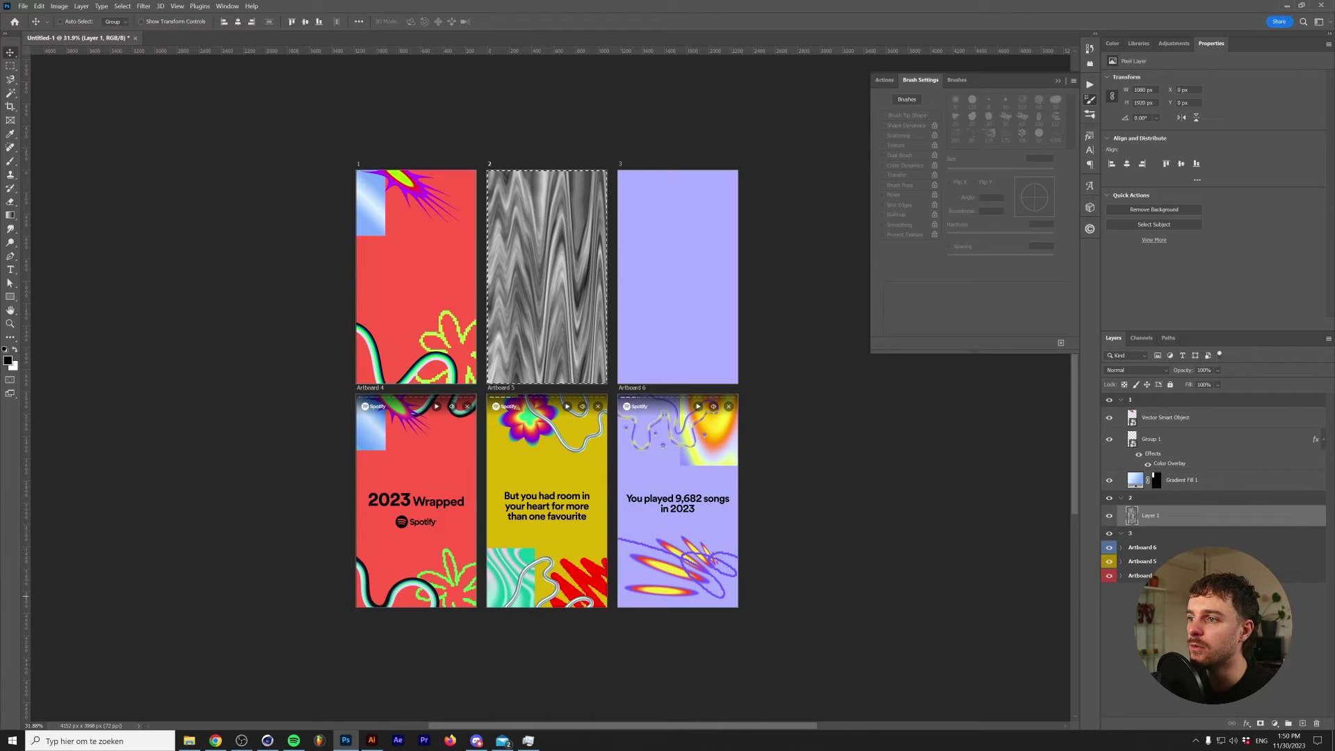
click(1261, 724)
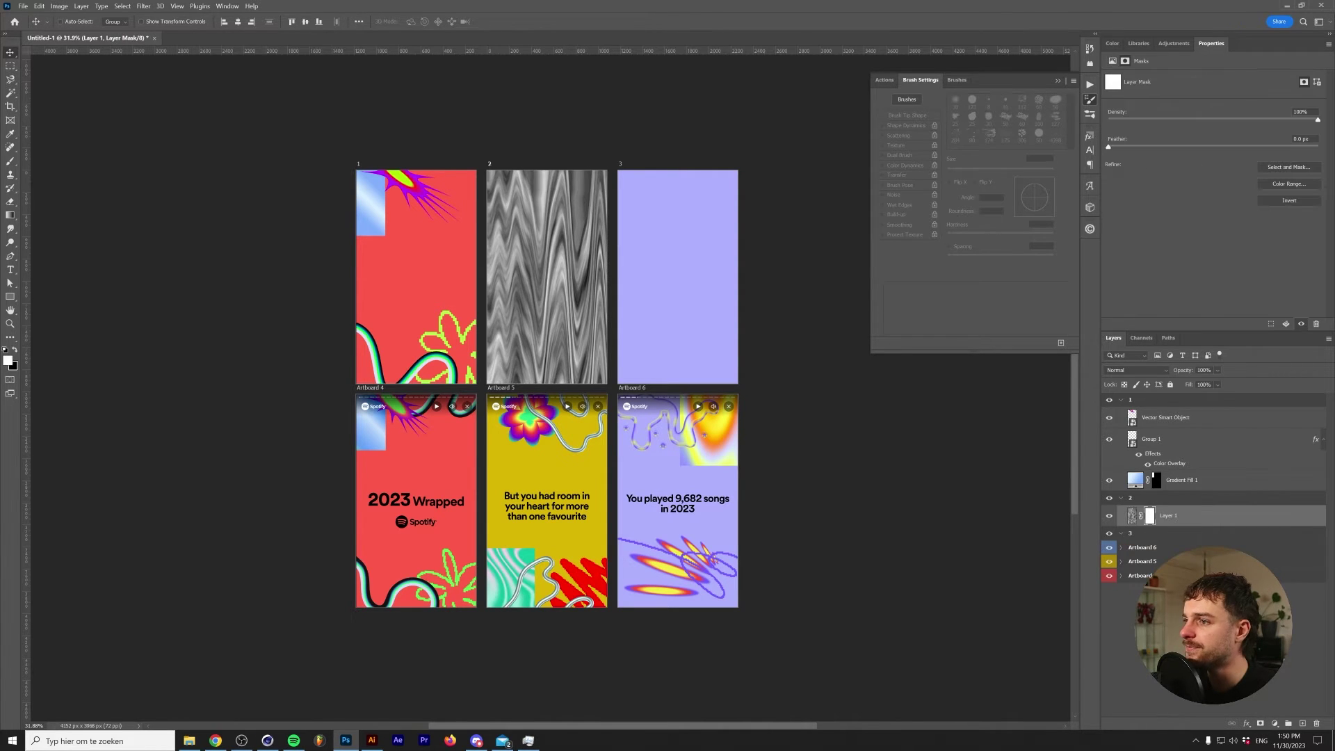
right_click(1150, 518)
click(1175, 527)
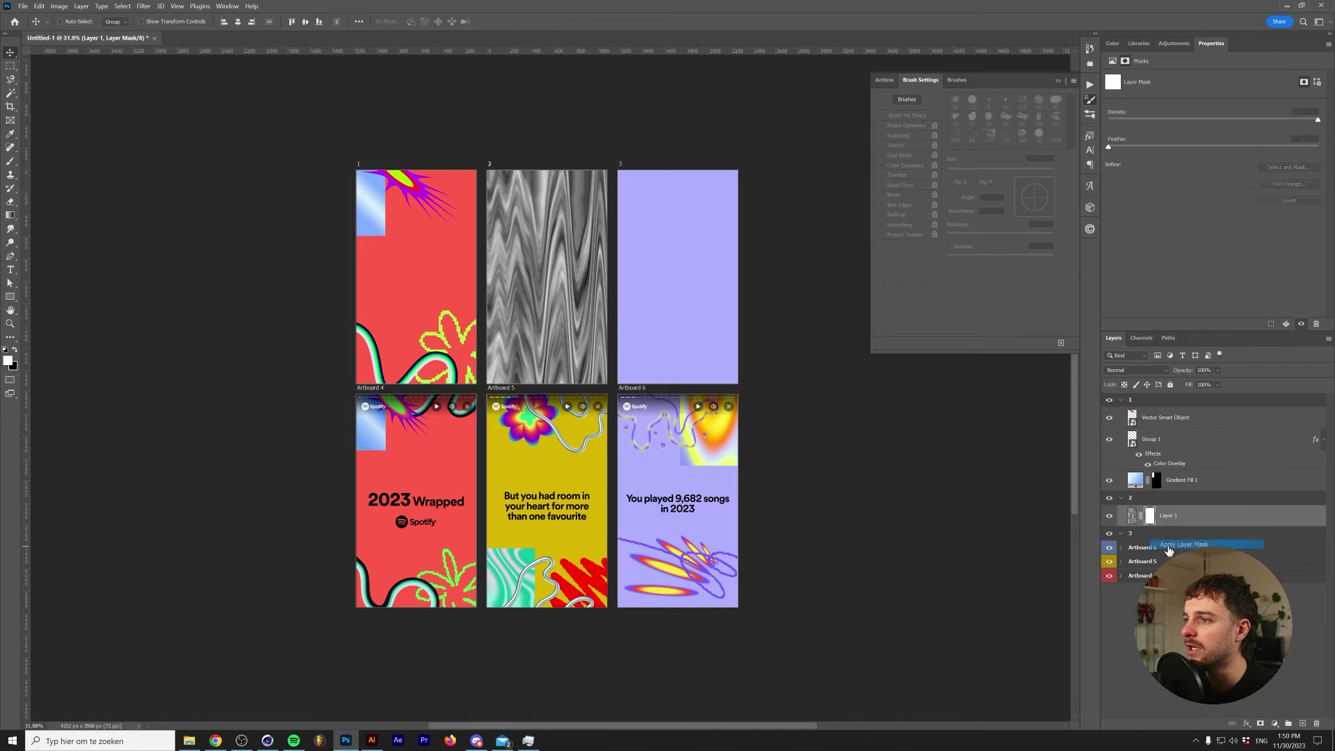
drag(489, 390, 522, 329)
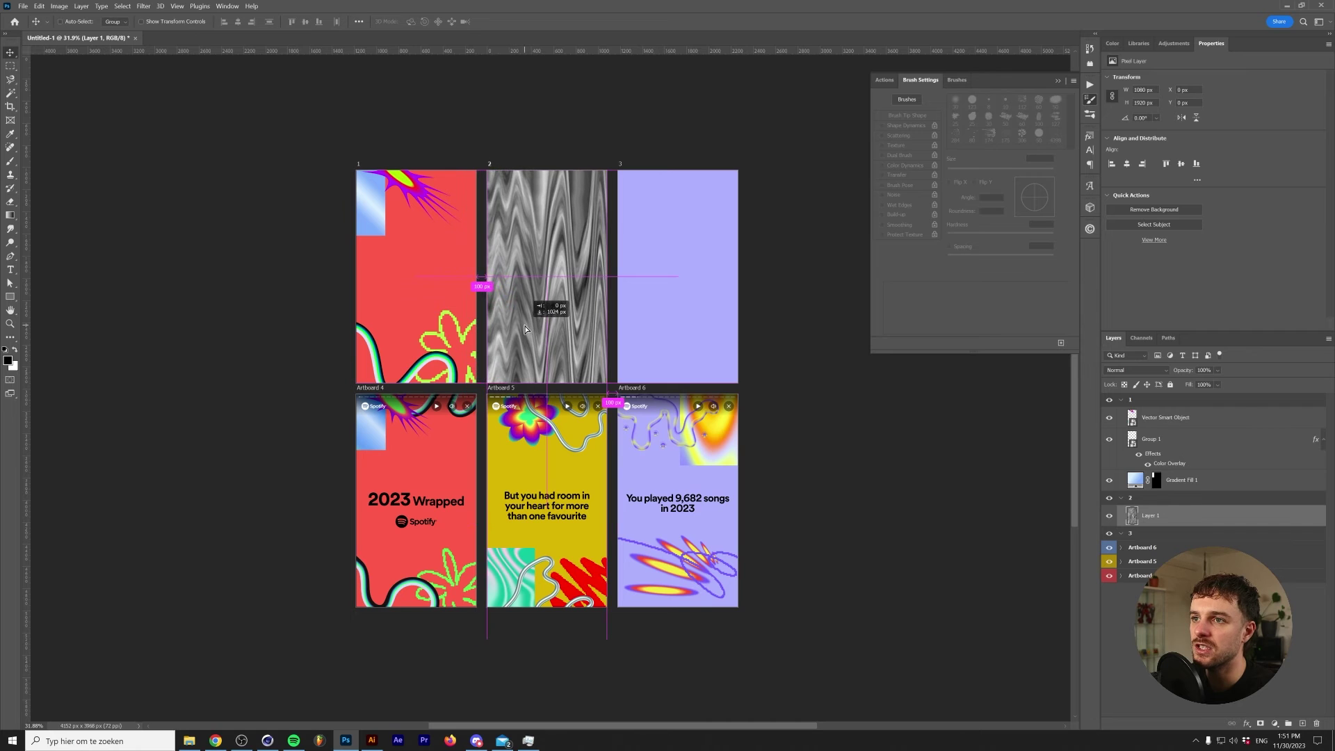
- Add a Gradient Map above the wavy texture and recolour its black stop to mint green #00ffb4
click(1168, 45)
click(1187, 124)
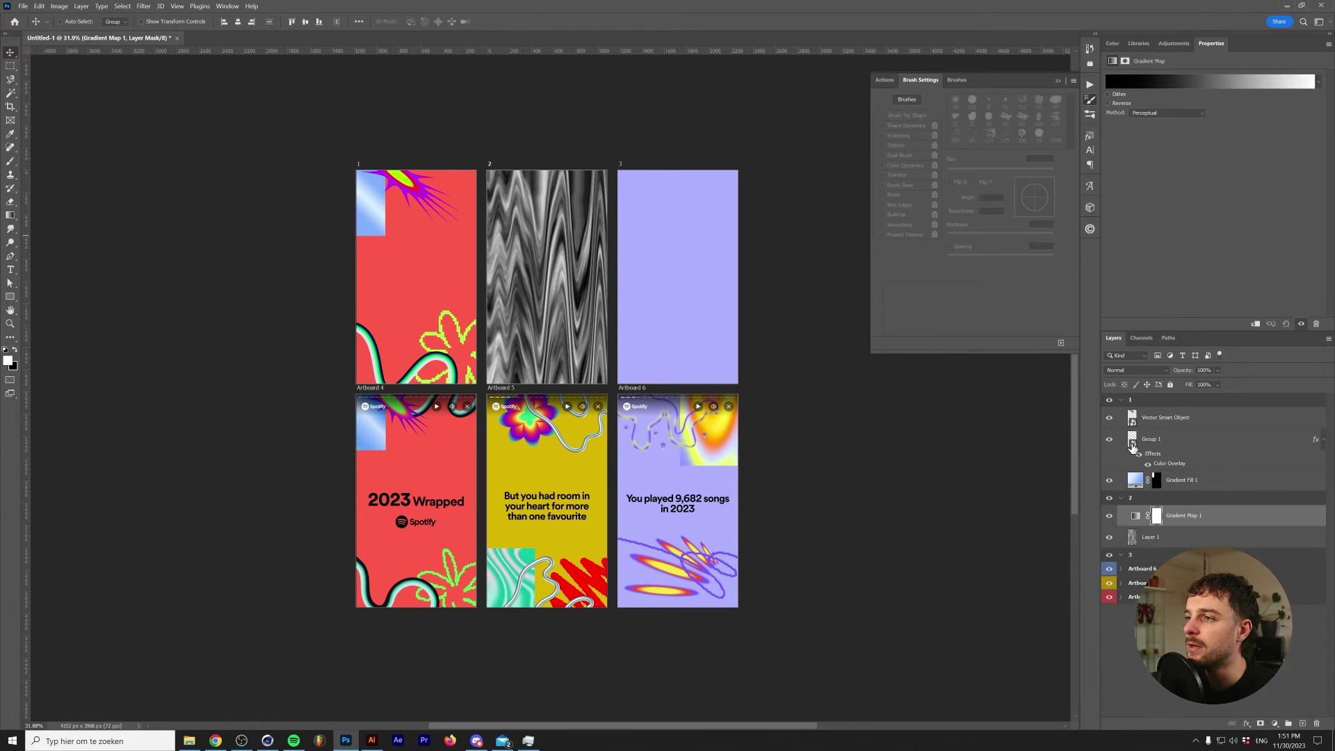
click(1123, 82)
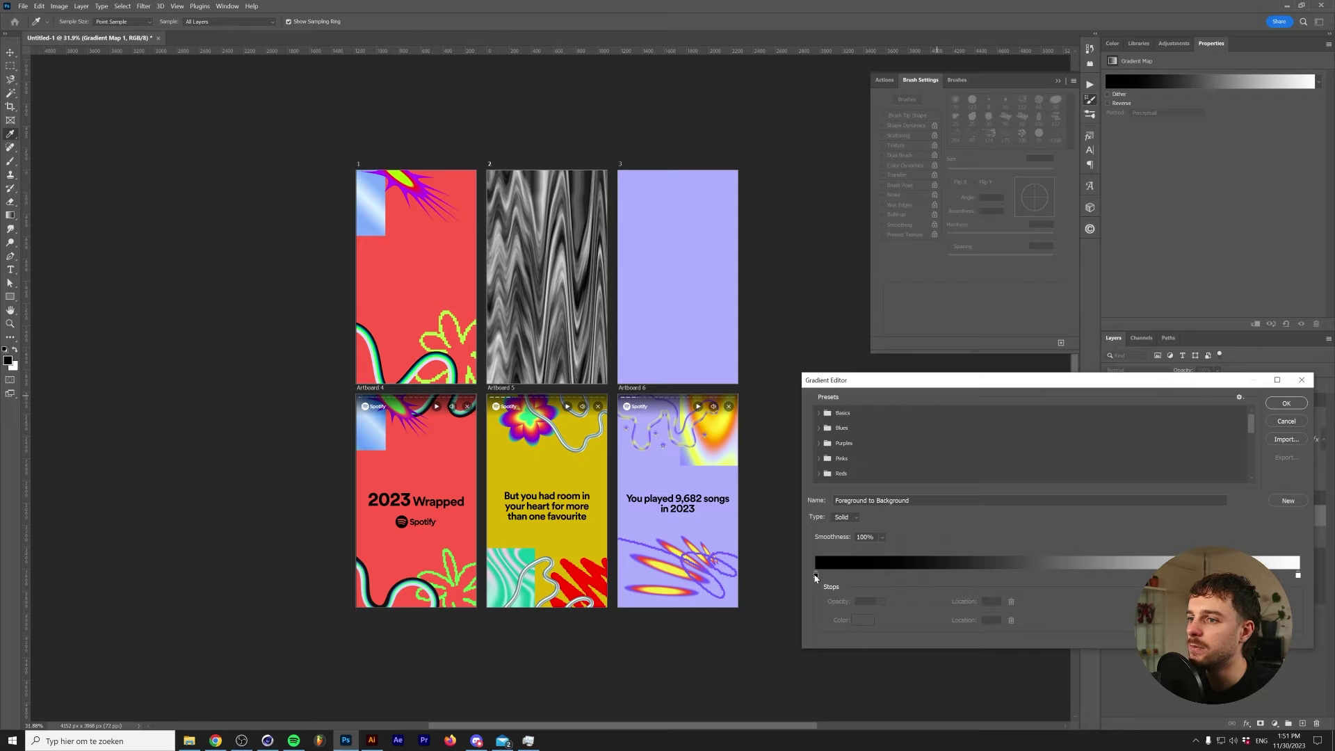
double_click(815, 576)
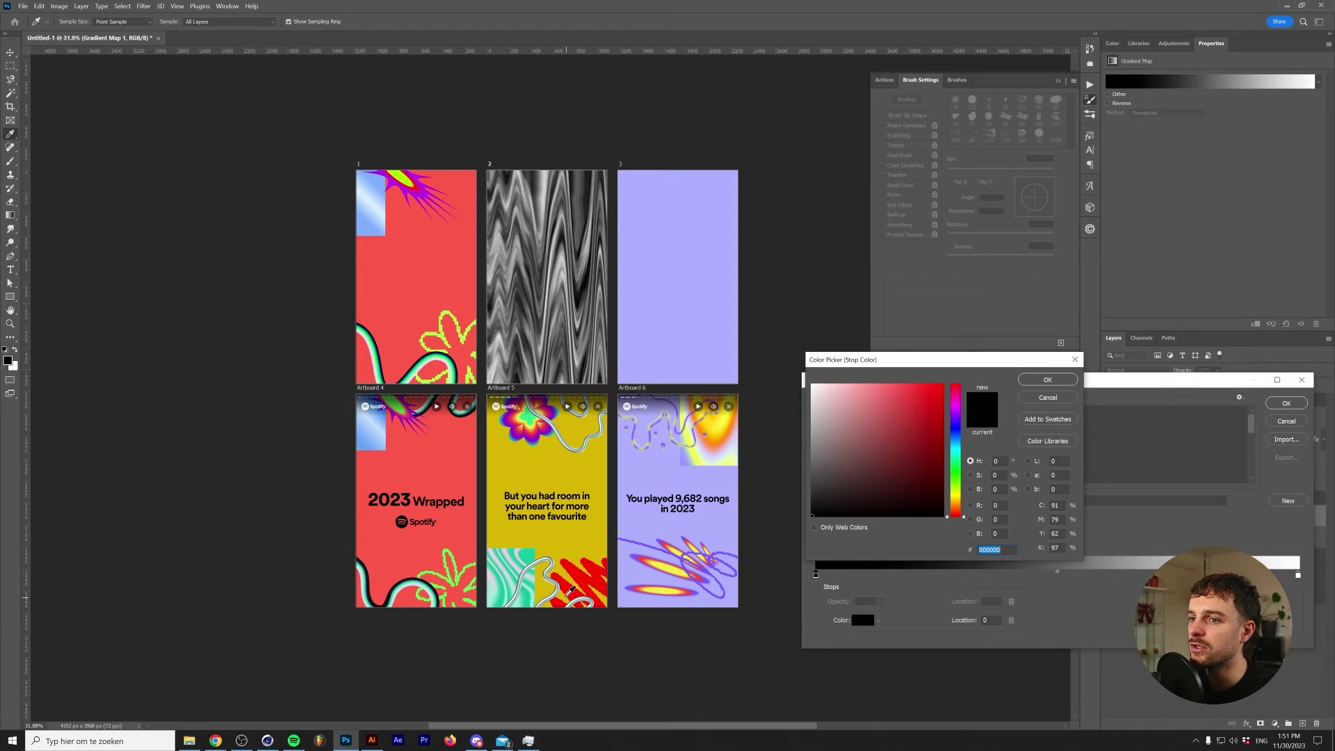
click(958, 460)
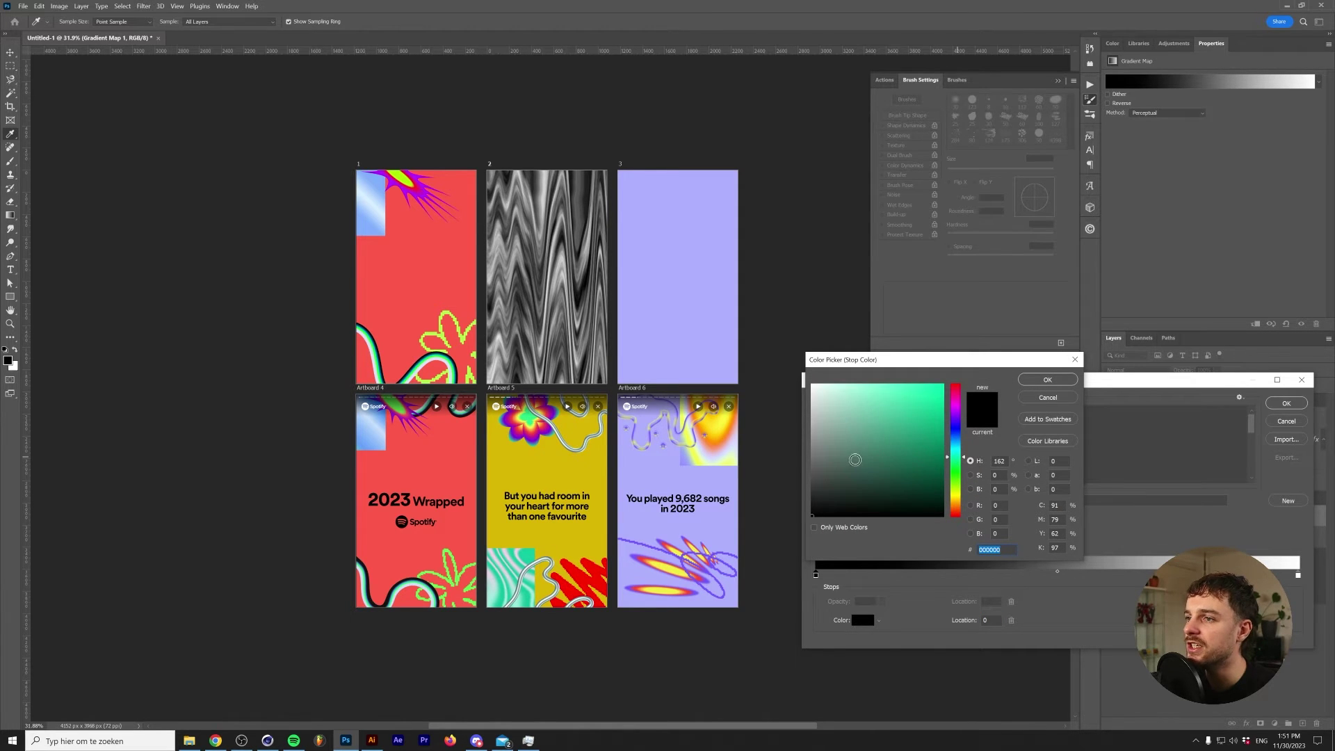
text(00ffb4)
click(1046, 381)
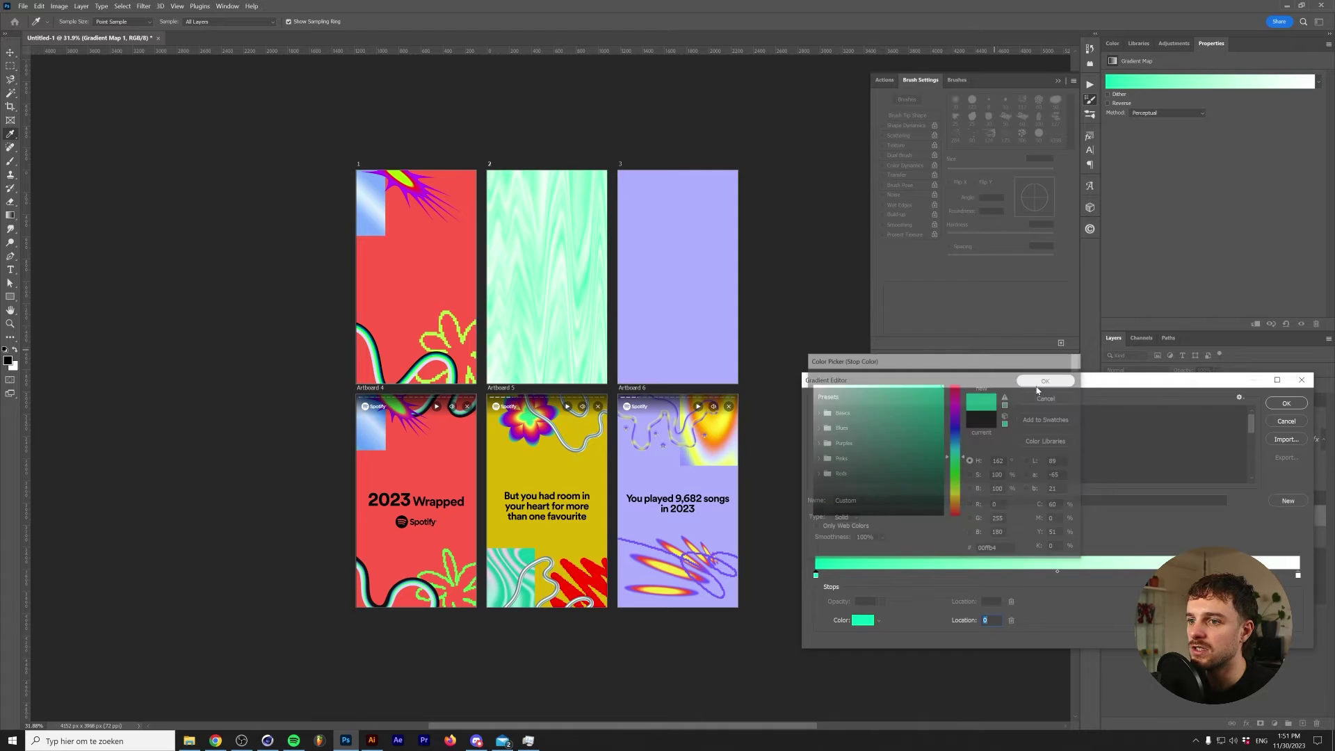
- Add a pale aqua stop at location 31 to the gradient map and move the green stop to location 2
click(943, 578)
click(863, 620)
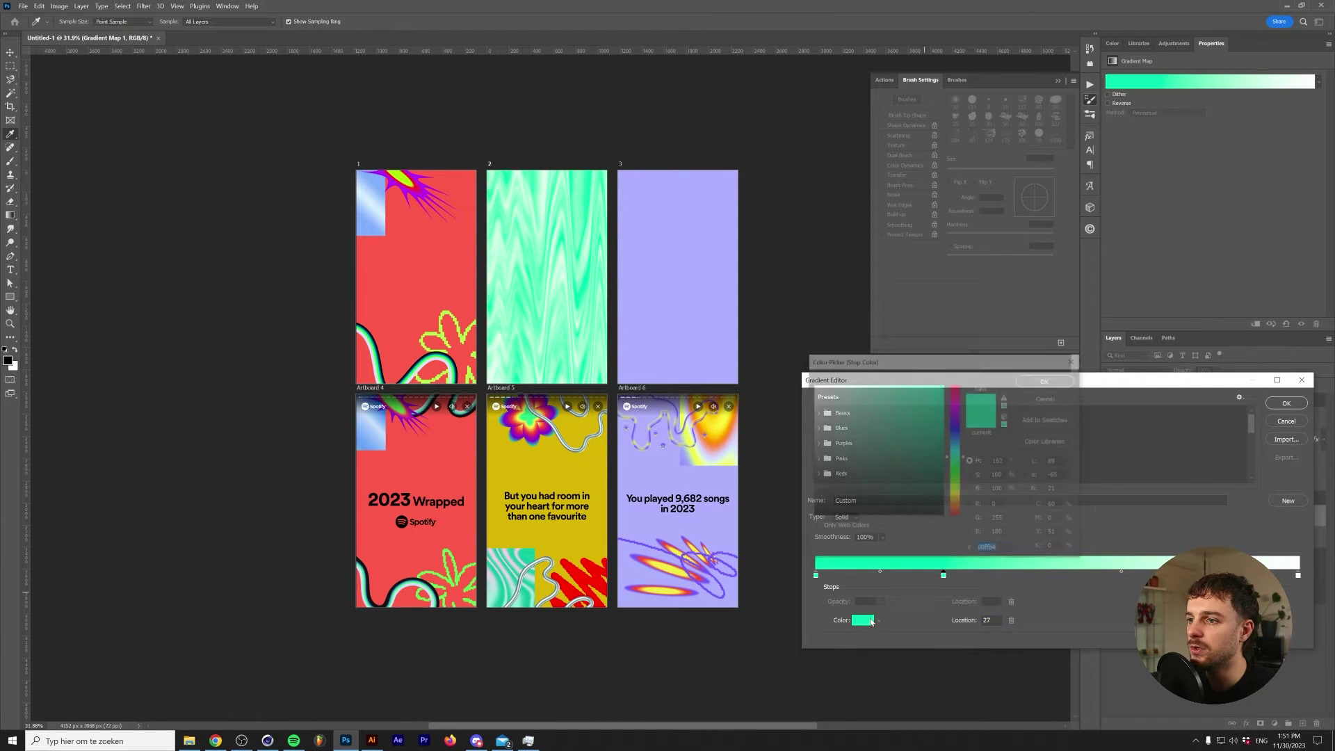
mouse_move(928, 448)
mouse_down()
mouse_move(897, 459)
mouse_move(876, 393)
mouse_up()
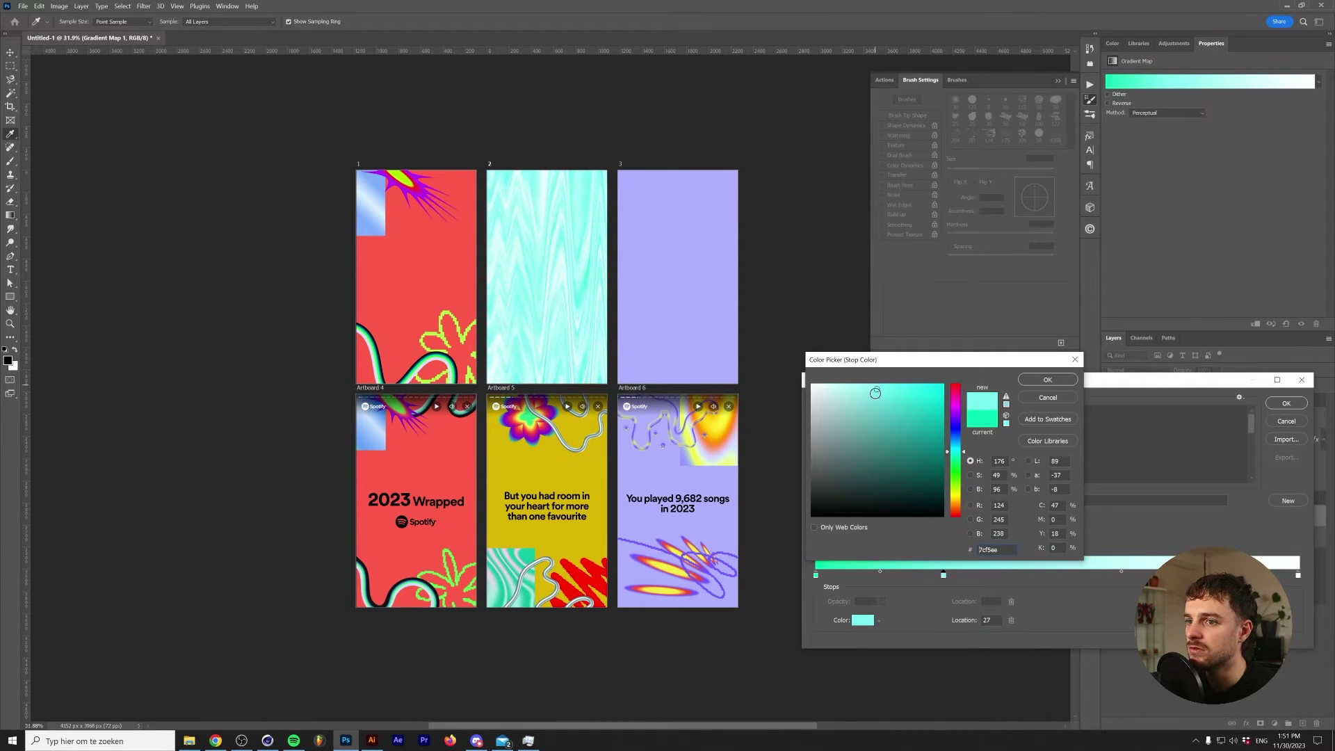
click(1044, 381)
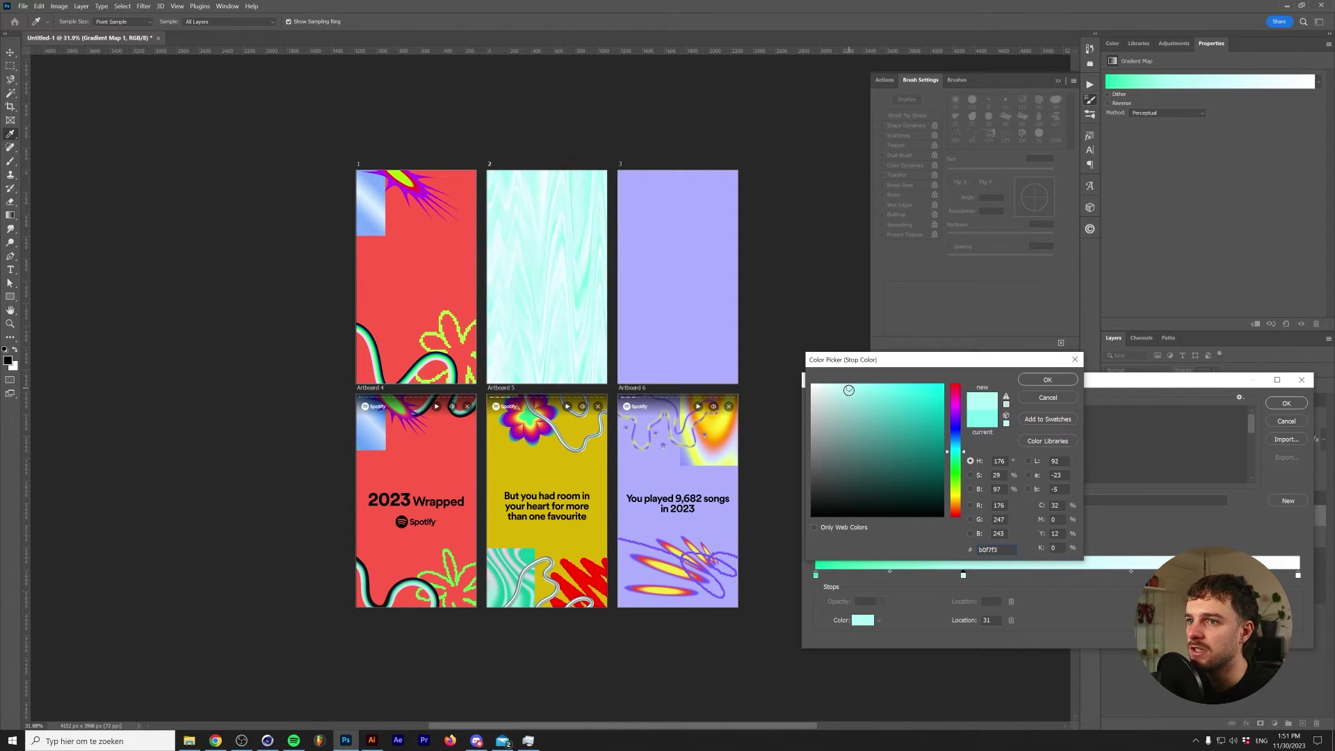
click(852, 389)
click(1047, 380)
click(819, 576)
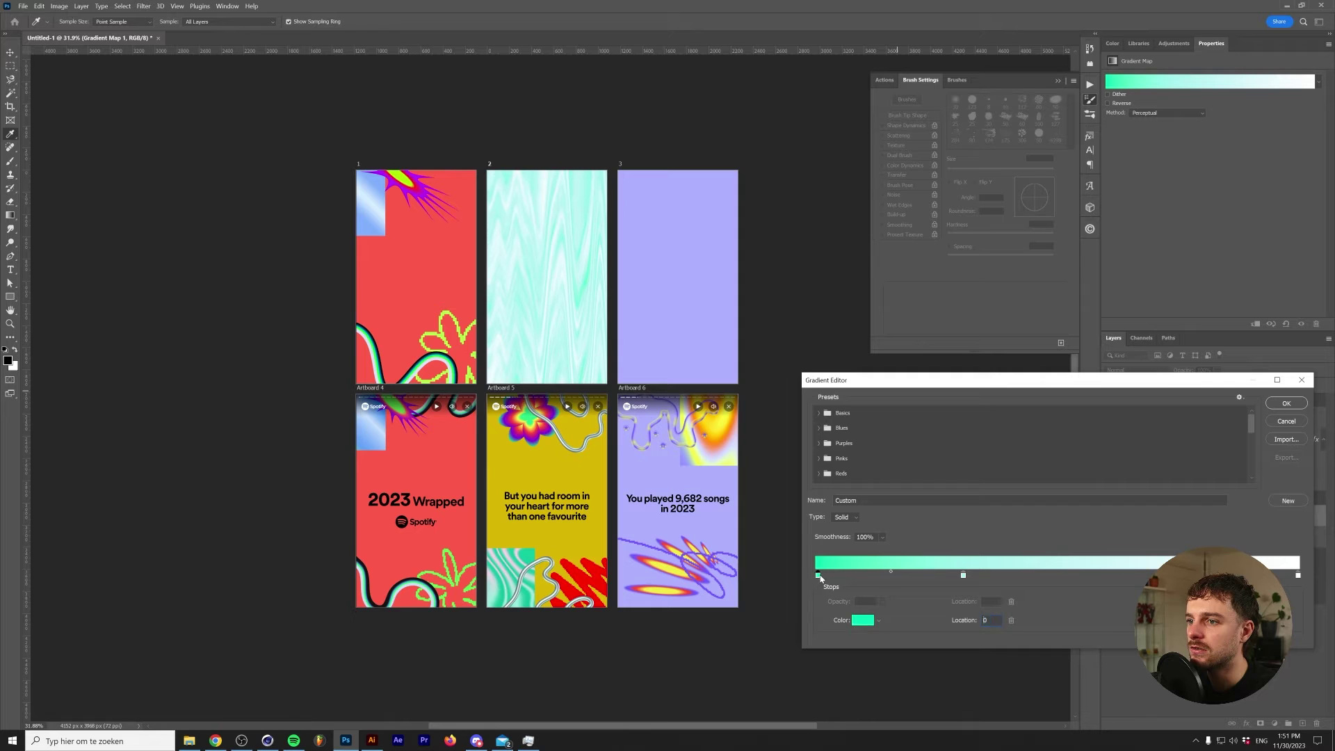
click(1293, 408)
- Convert the wavy texture layer to a smart object, enlarge it to about 264% and rotate it about -12°
click(1163, 545)
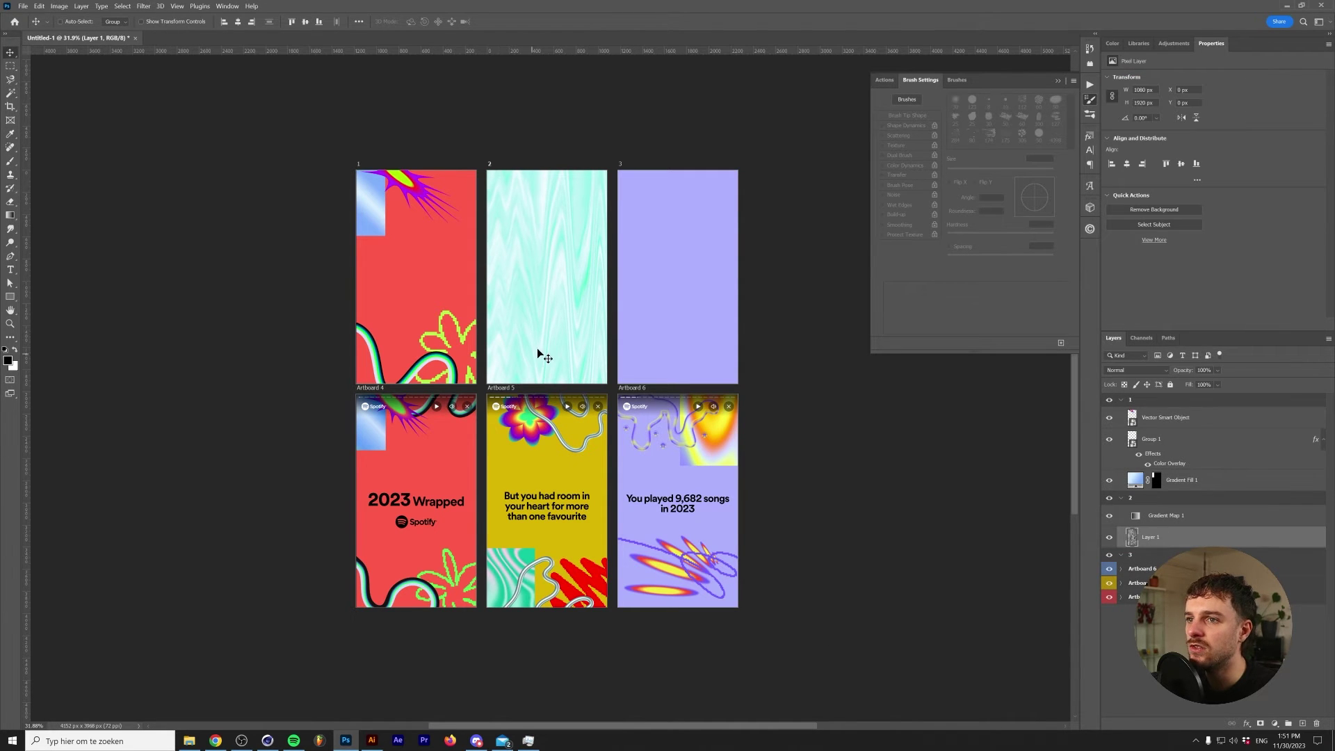
right_click(1151, 529)
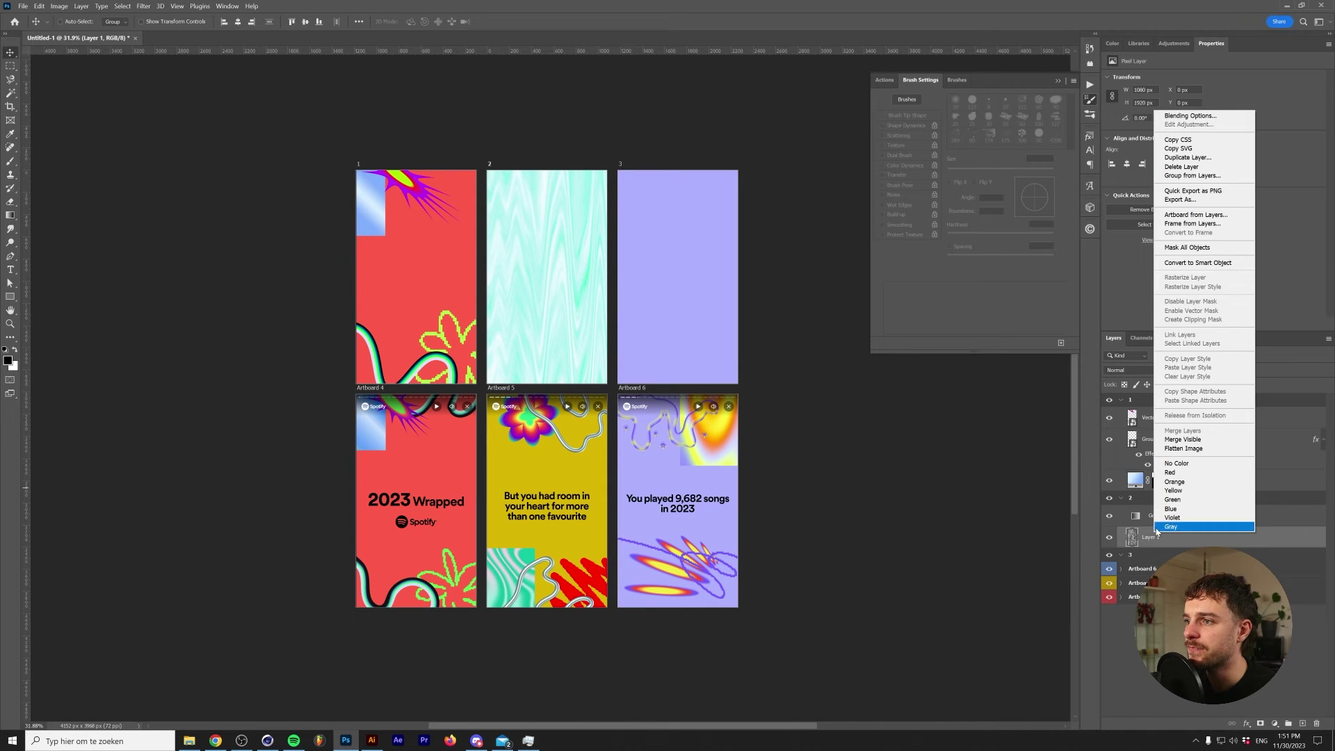
click(1191, 262)
key(ctrl+t)
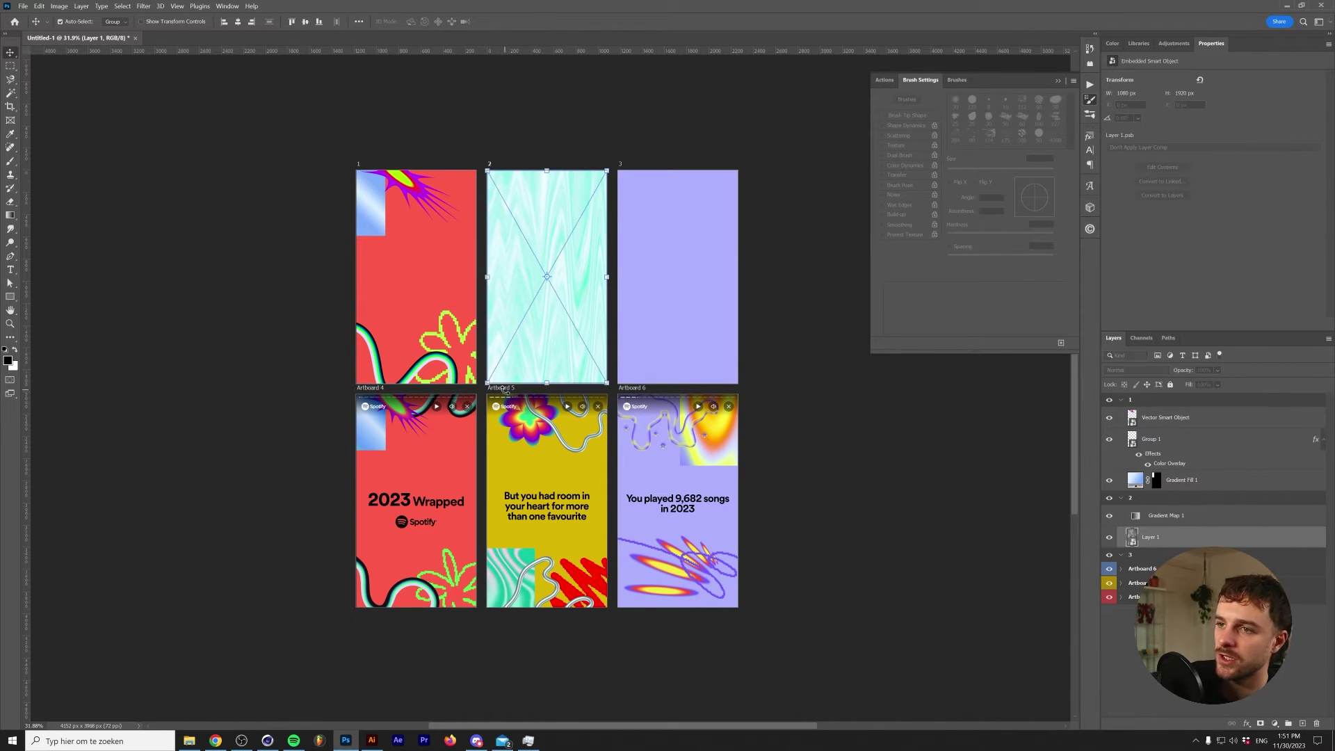
drag(607, 276, 705, 277)
drag(685, 538, 633, 476)
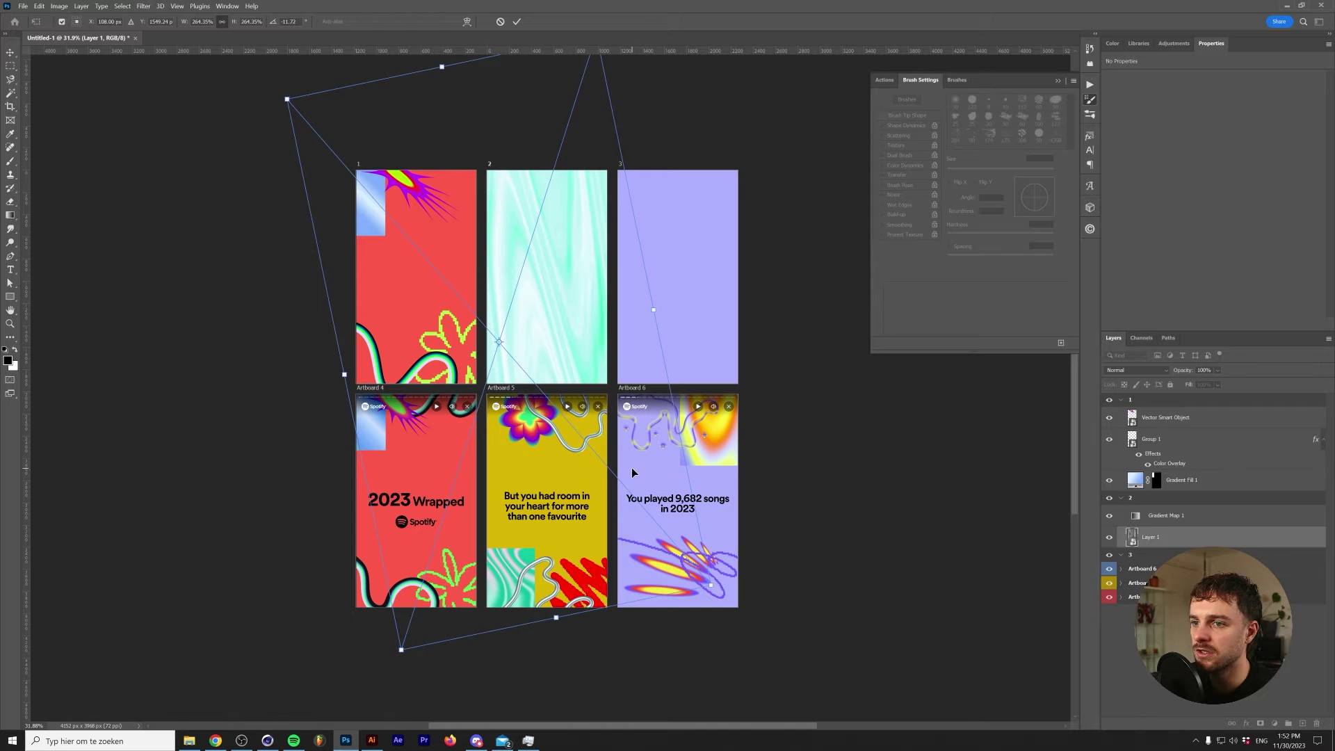
key(Return)
- Increase the wavy texture's contrast with Curves, setting the black point input to 78 and the white point input to 204
key(ctrl+m)
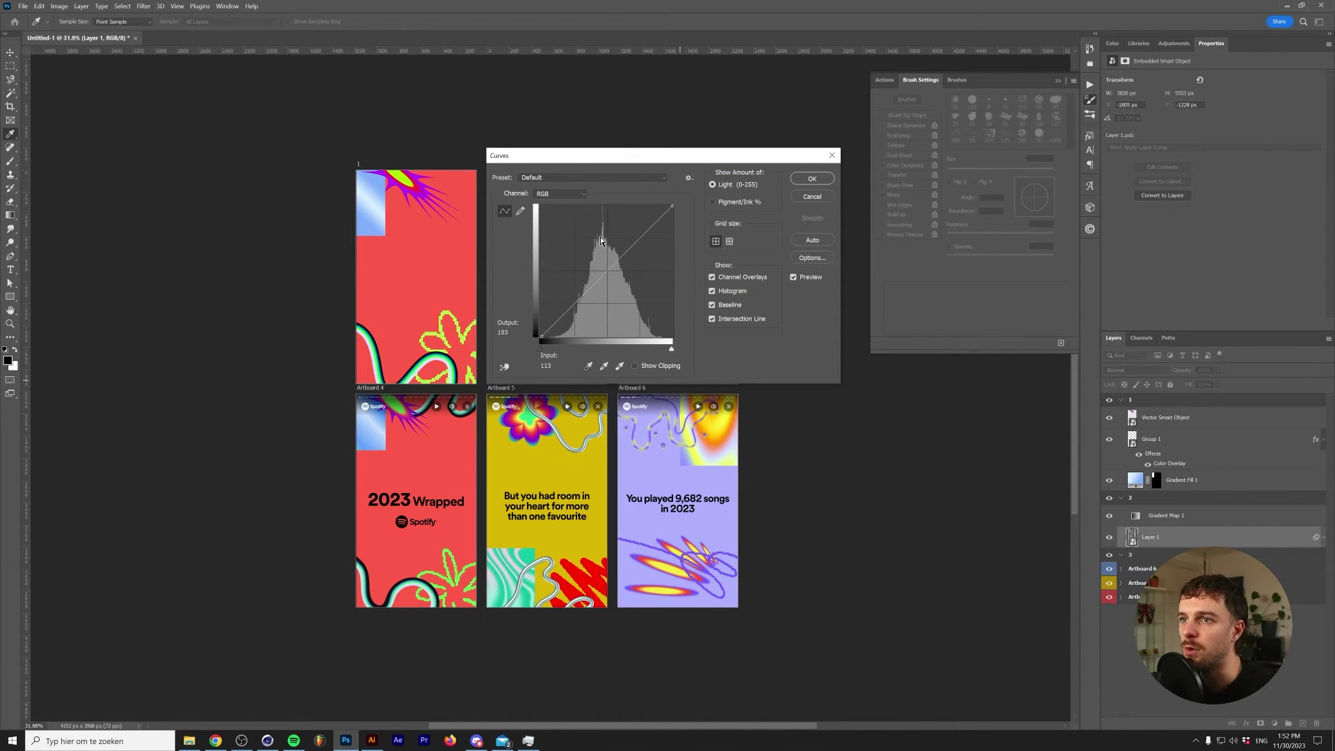
drag(601, 163, 822, 446)
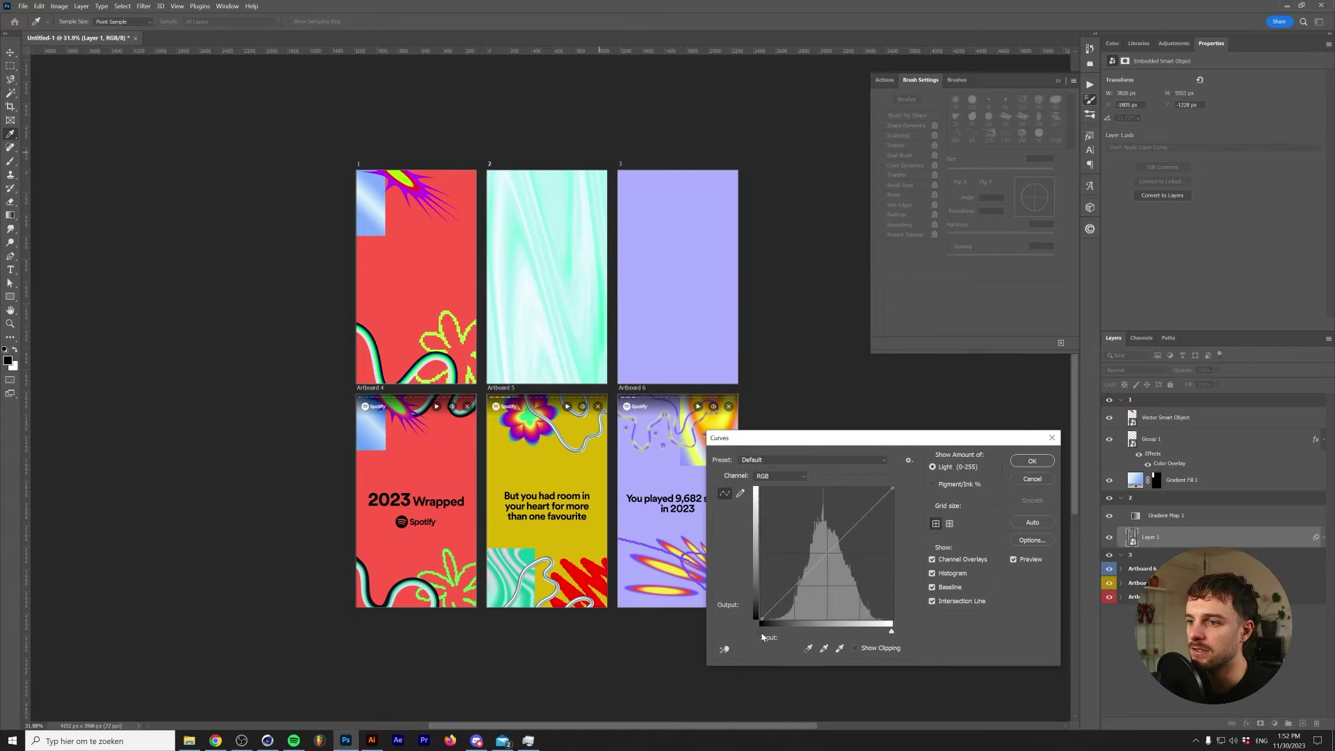
drag(761, 630, 803, 644)
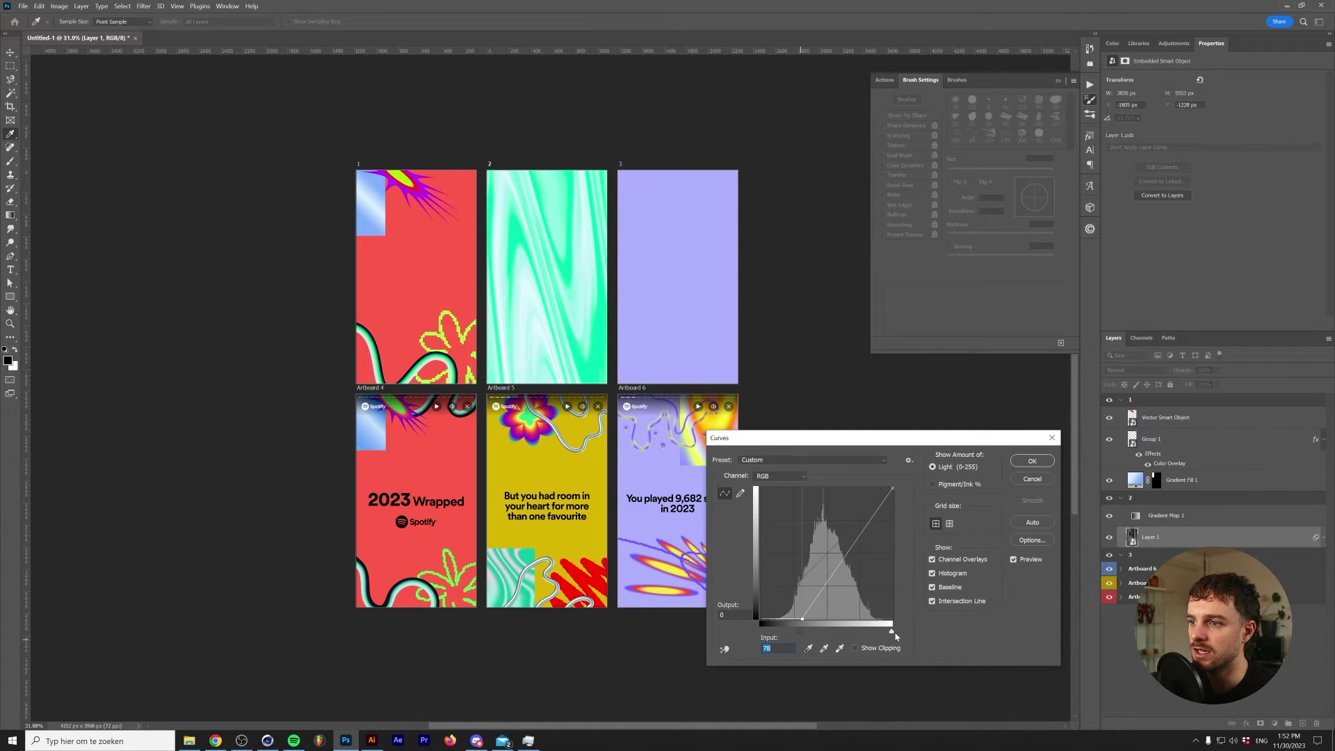
drag(896, 636, 868, 638)
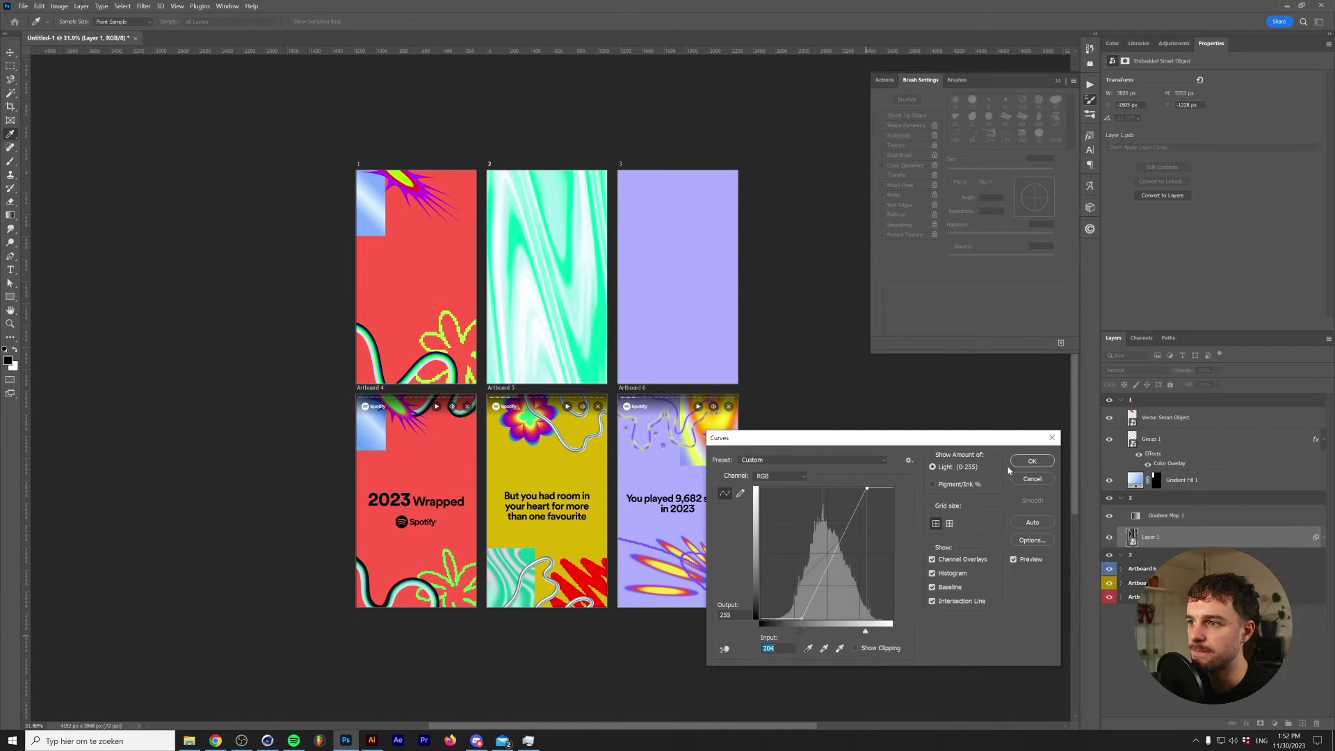
key(Return)
- Apply a Gaussian Blur with a radius of 40.1 pixels to the wavy texture layer
click(143, 5)
mouse_move(158, 129)
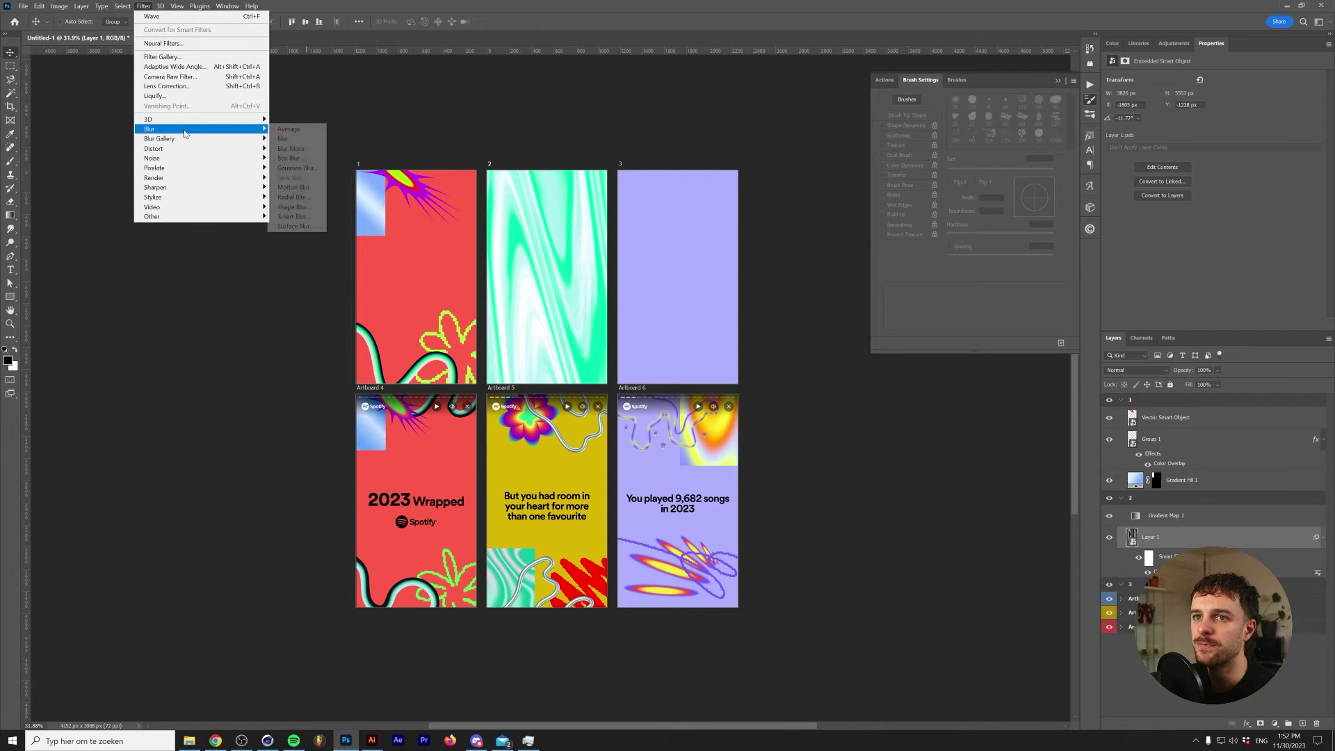
click(295, 168)
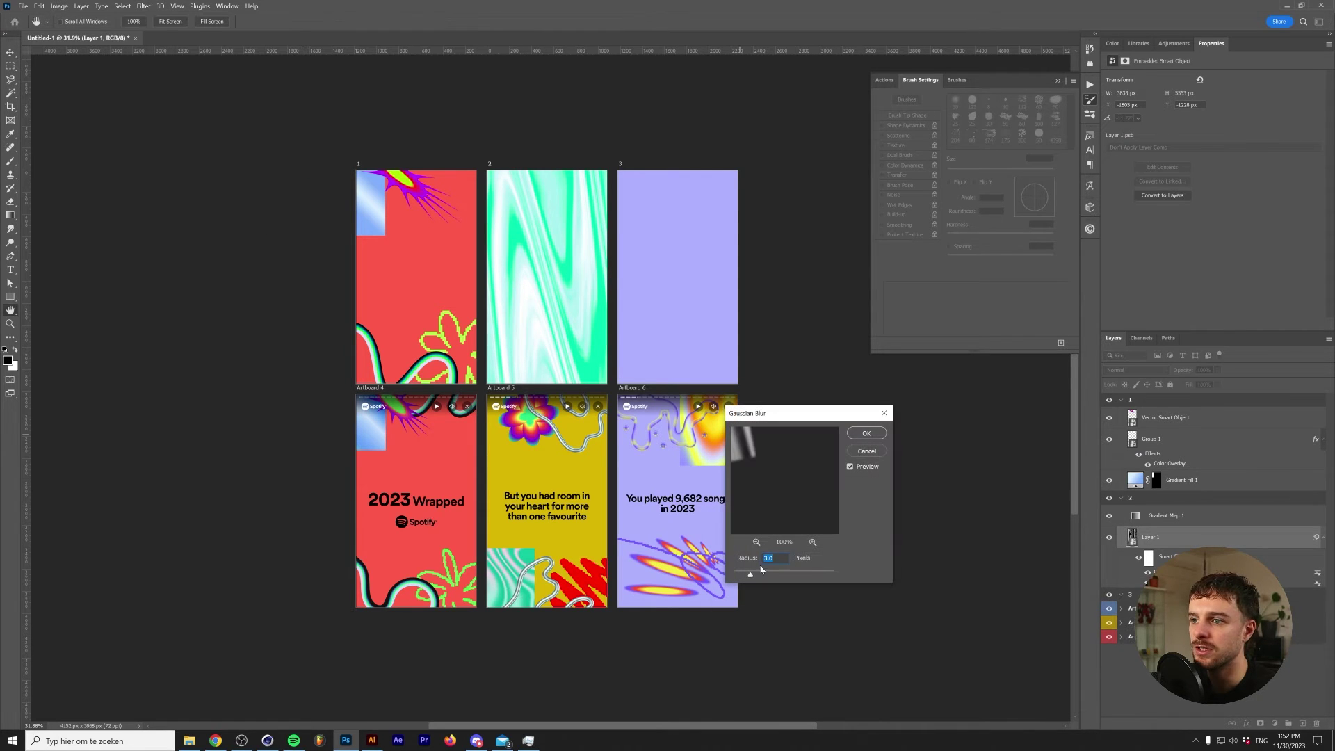
drag(760, 576, 786, 578)
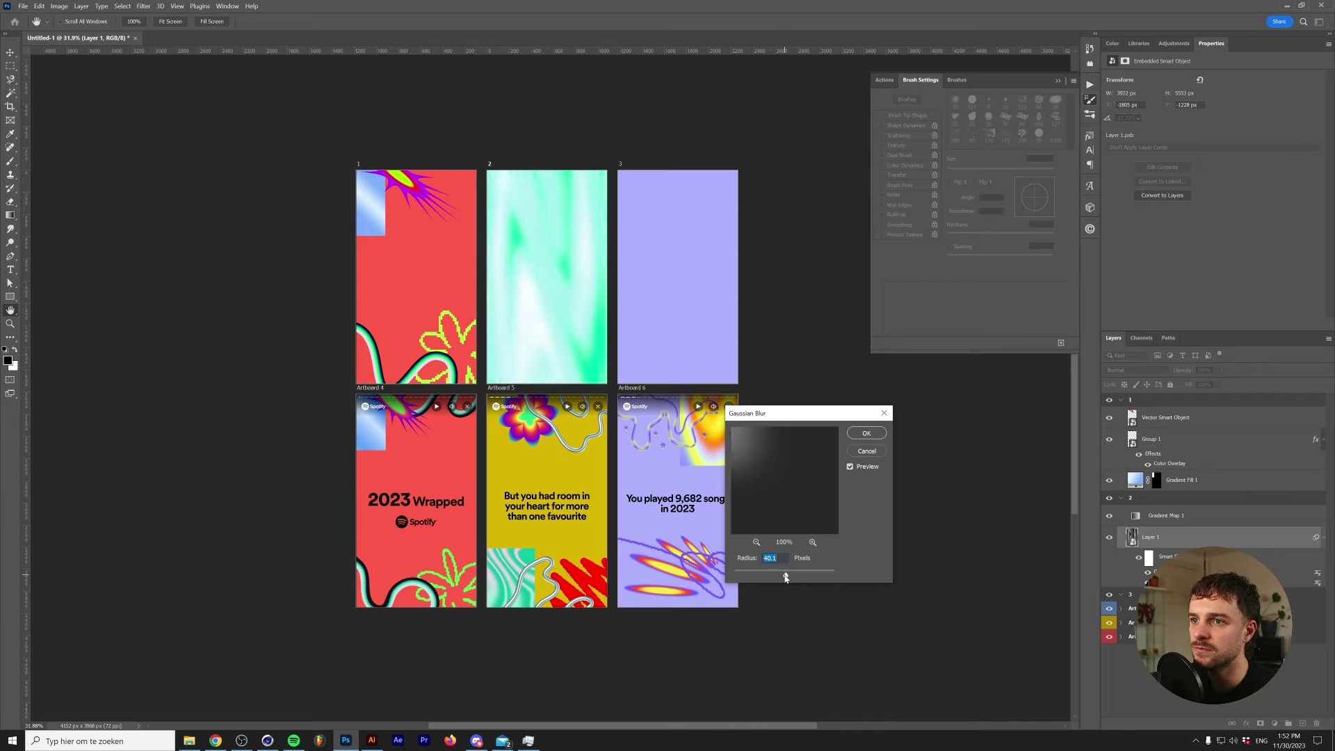
key(Return)
- Liquify the wavy texture with the Forward Warp tool at brush size 800, pushing its central bands into curved folds
click(143, 5)
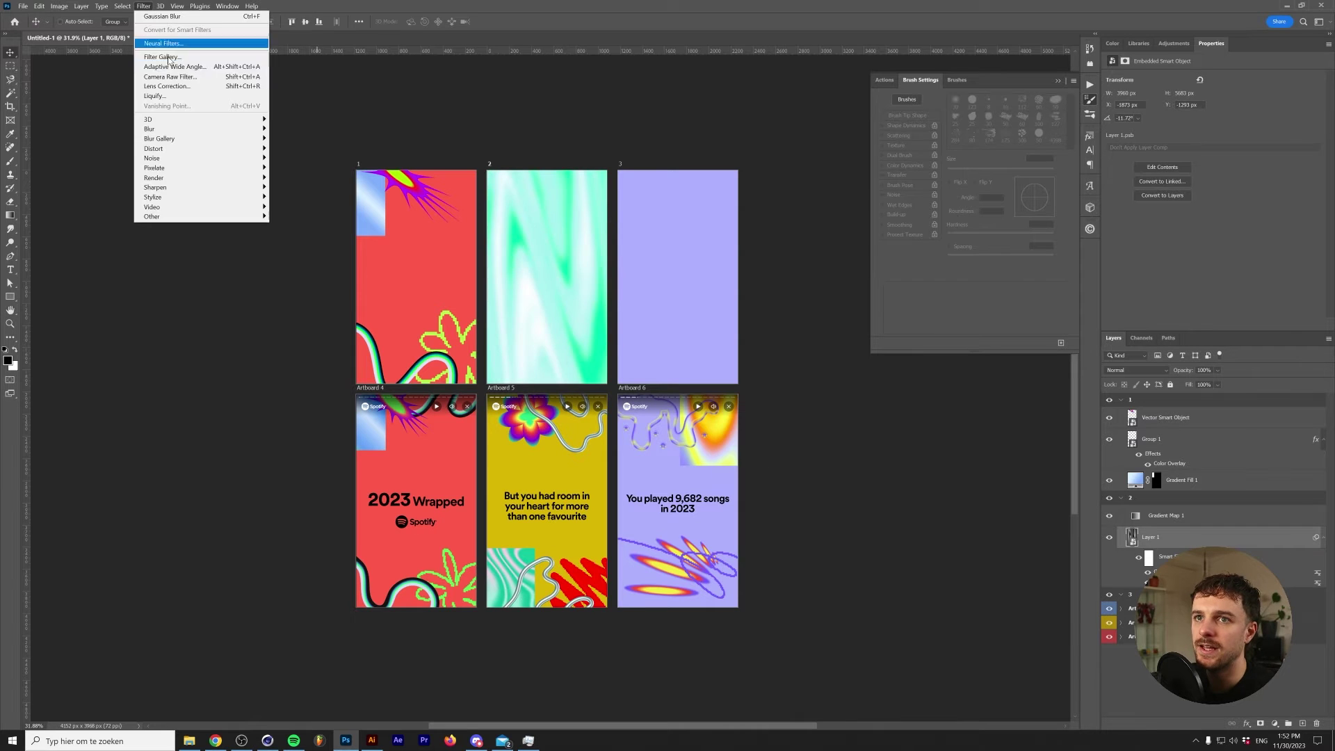
click(163, 96)
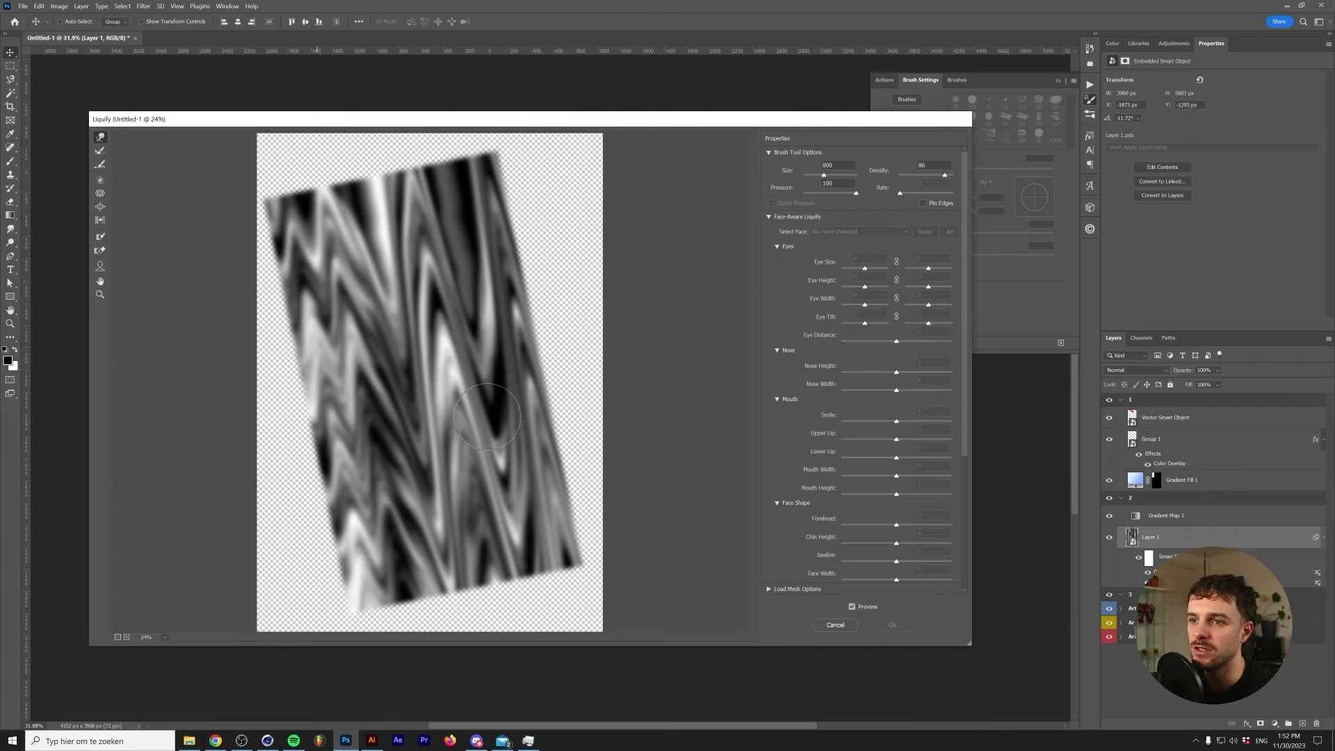
drag(501, 431, 533, 456)
drag(455, 396, 457, 463)
drag(438, 309, 420, 261)
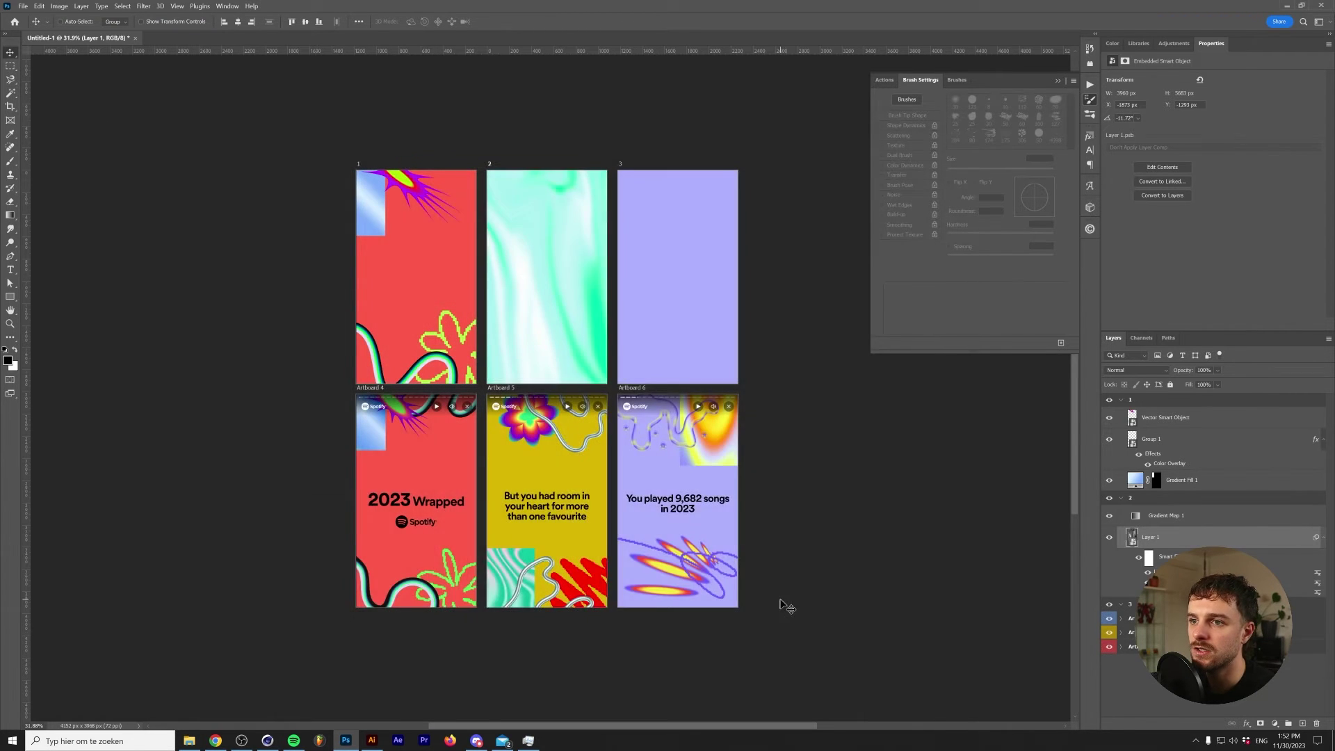
- Apply an S-shaped Curves adjustment to the texture, mapping highlights from 175 to 214, and reposition the texture within artboard 2
scroll(563, 375, up, 3)
key(ctrl+m)
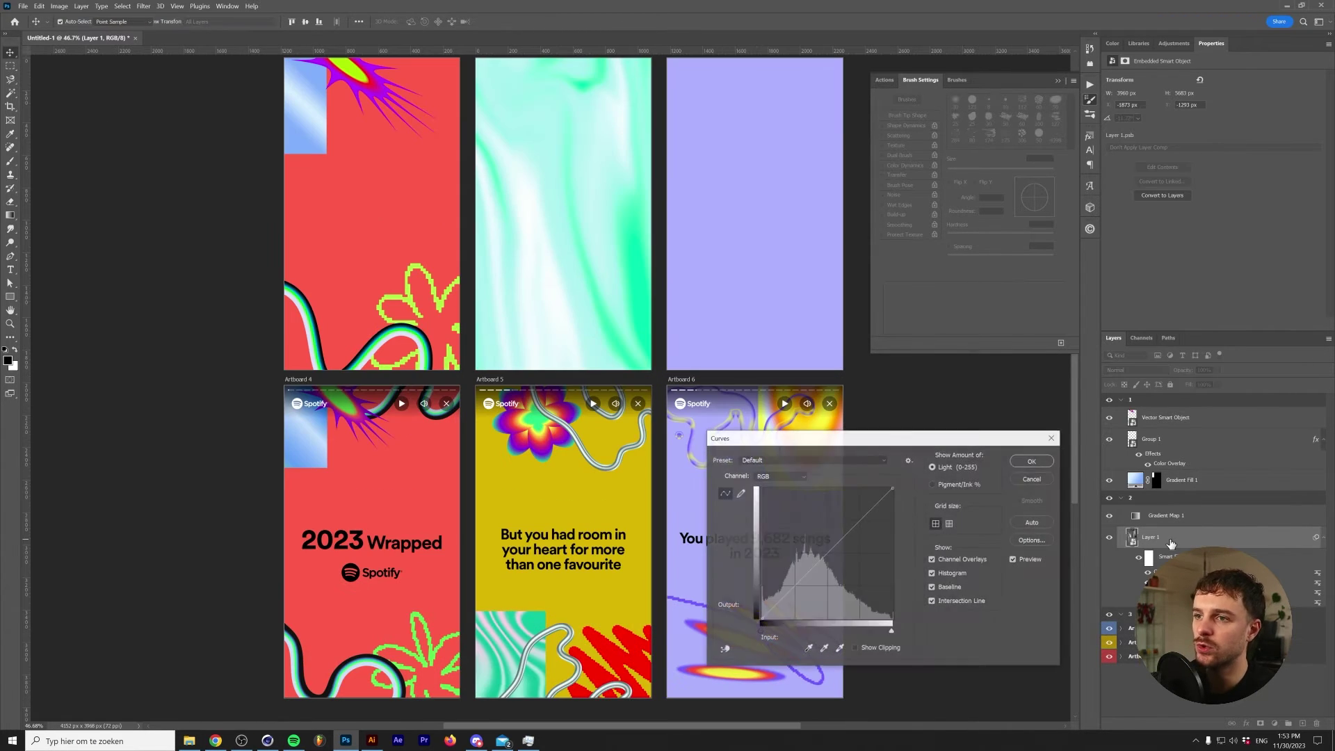
drag(790, 591, 790, 609)
drag(863, 526, 852, 508)
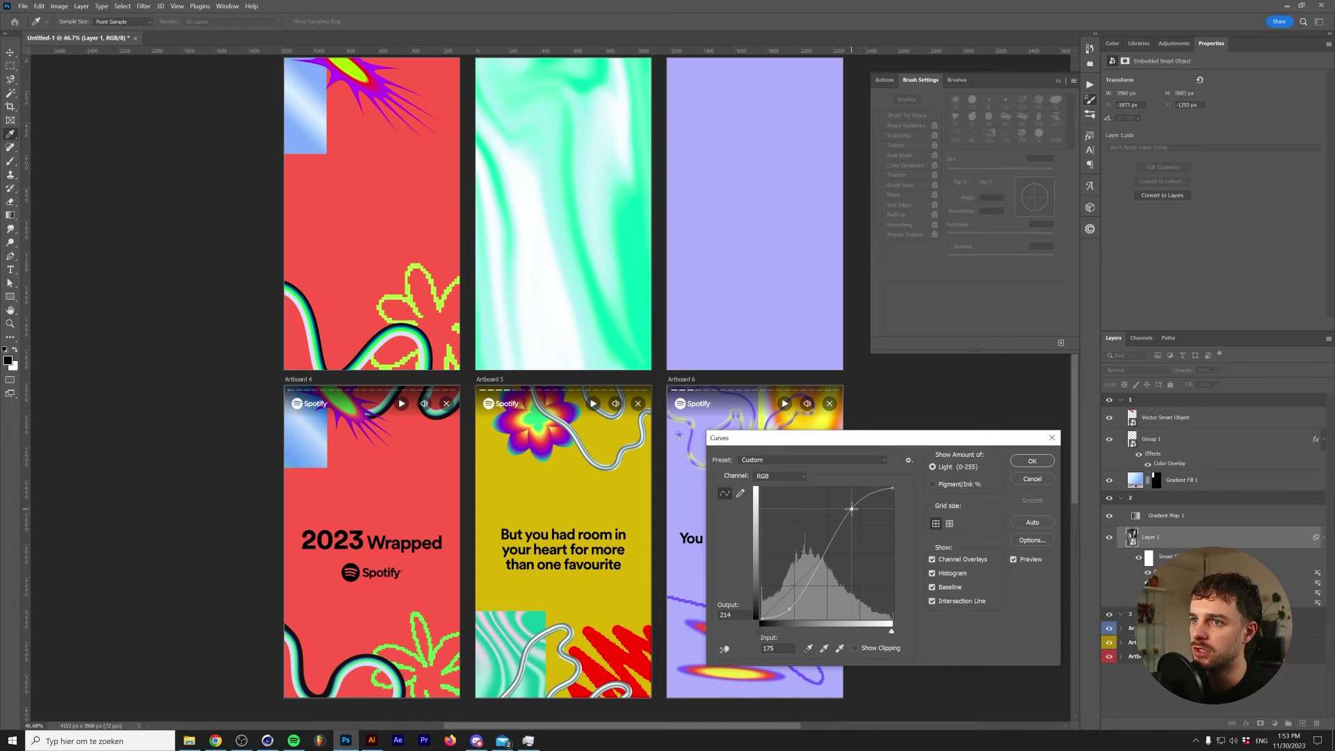
click(1032, 461)
scroll(581, 298, down, 2)
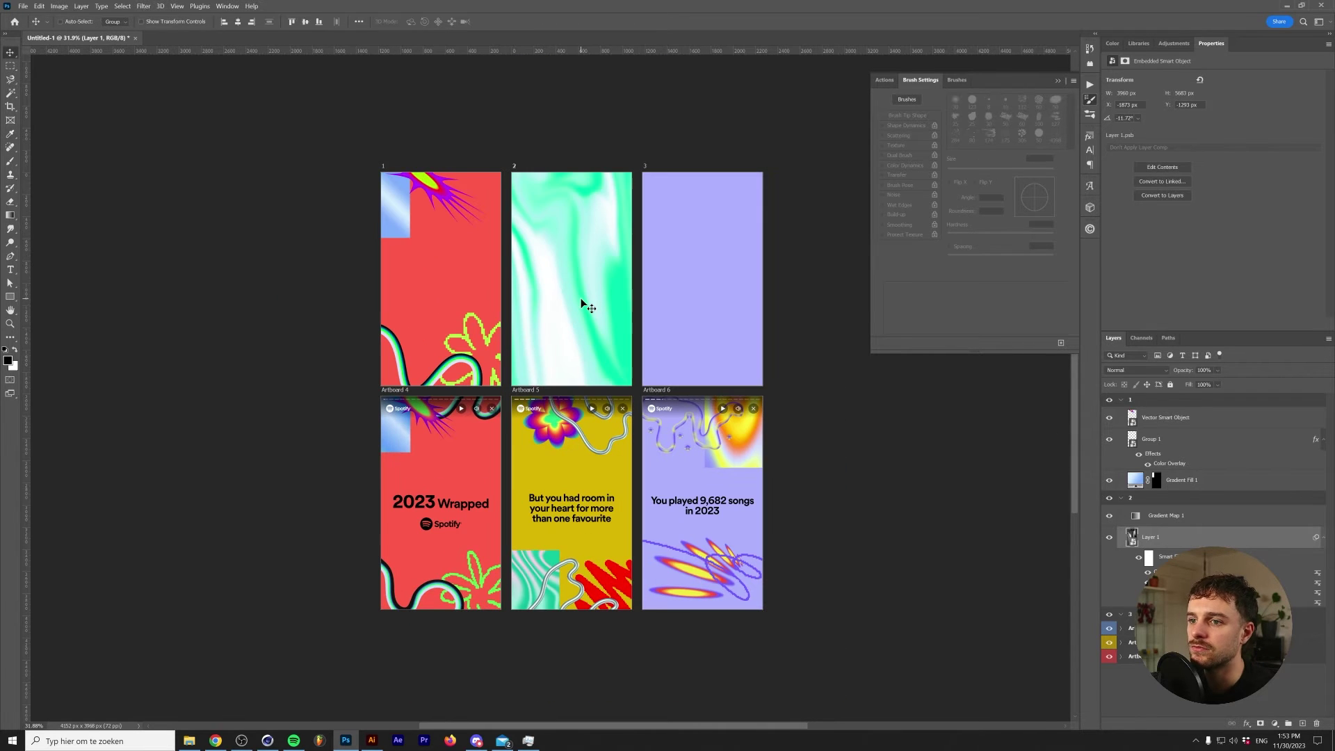
drag(581, 298, 520, 353)
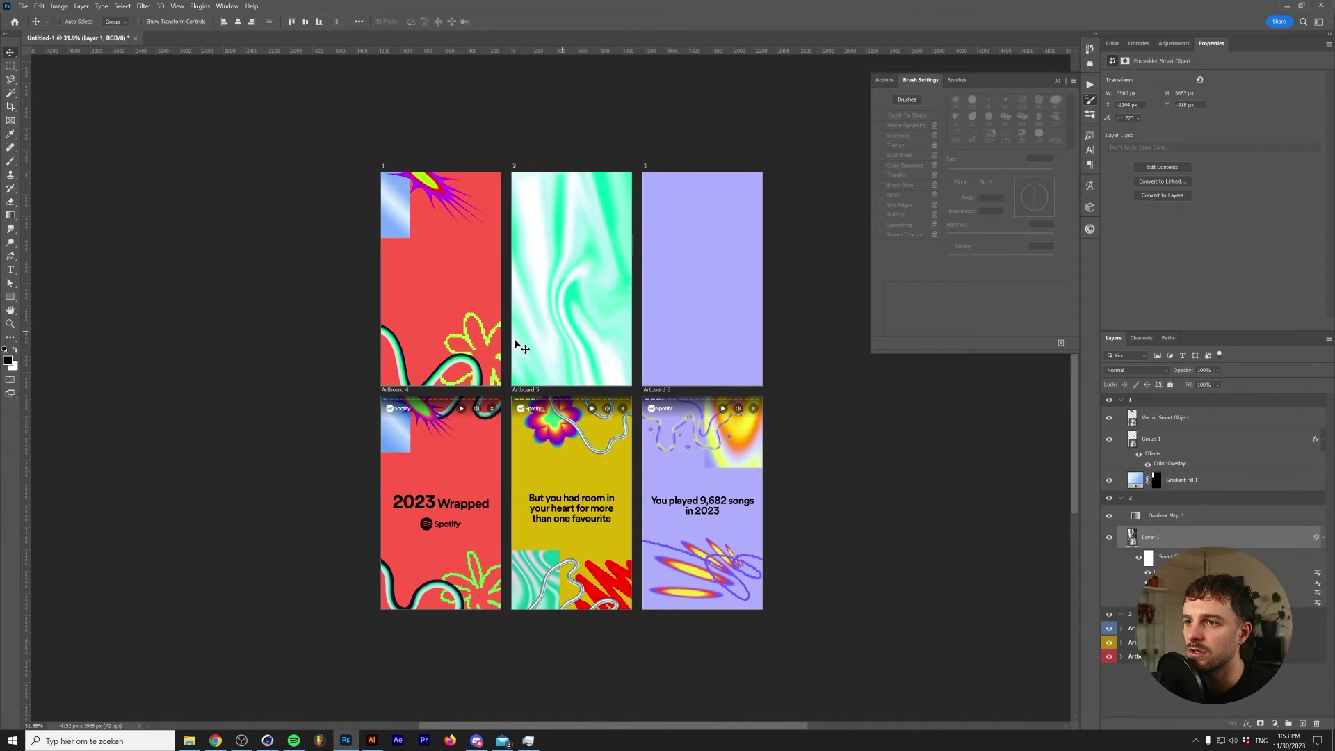
- Reopen the texture's Liquify filter and enlarge the Twirl tool's brush to 1500
double_click(1168, 583)
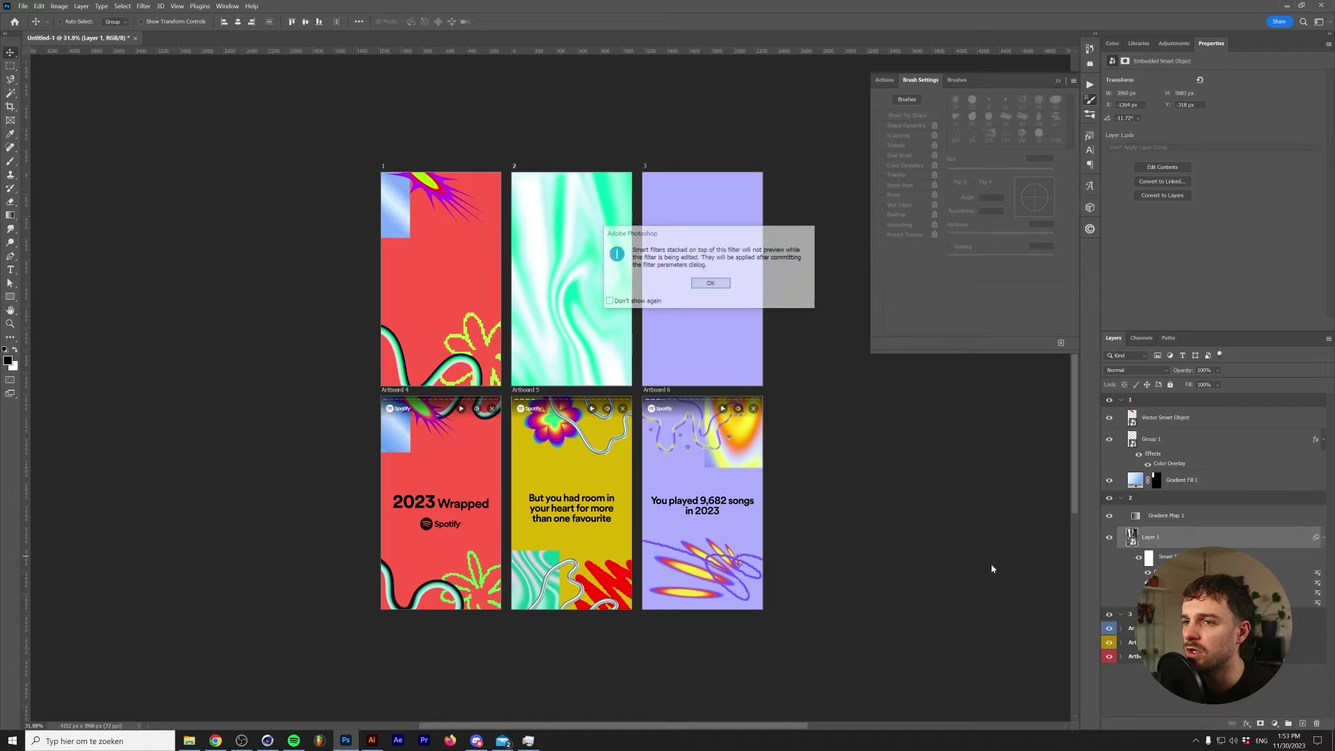
click(704, 286)
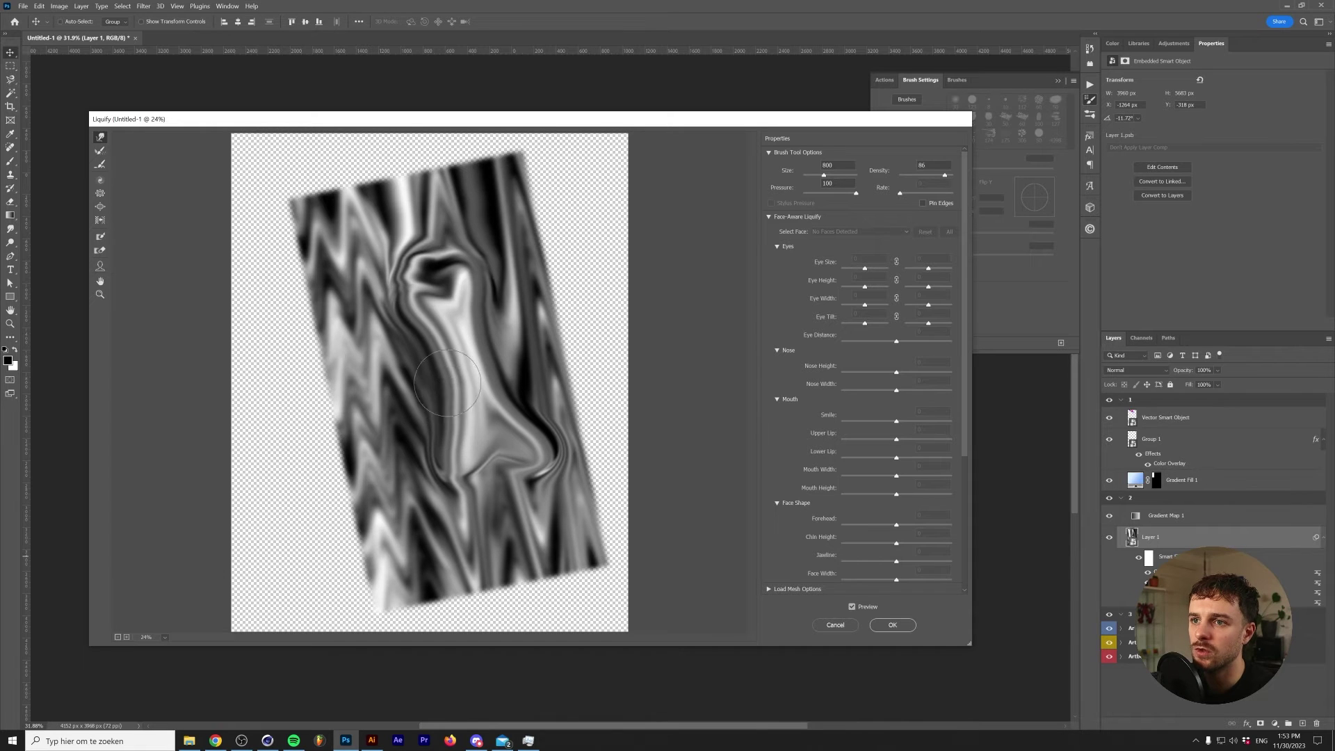
click(101, 185)
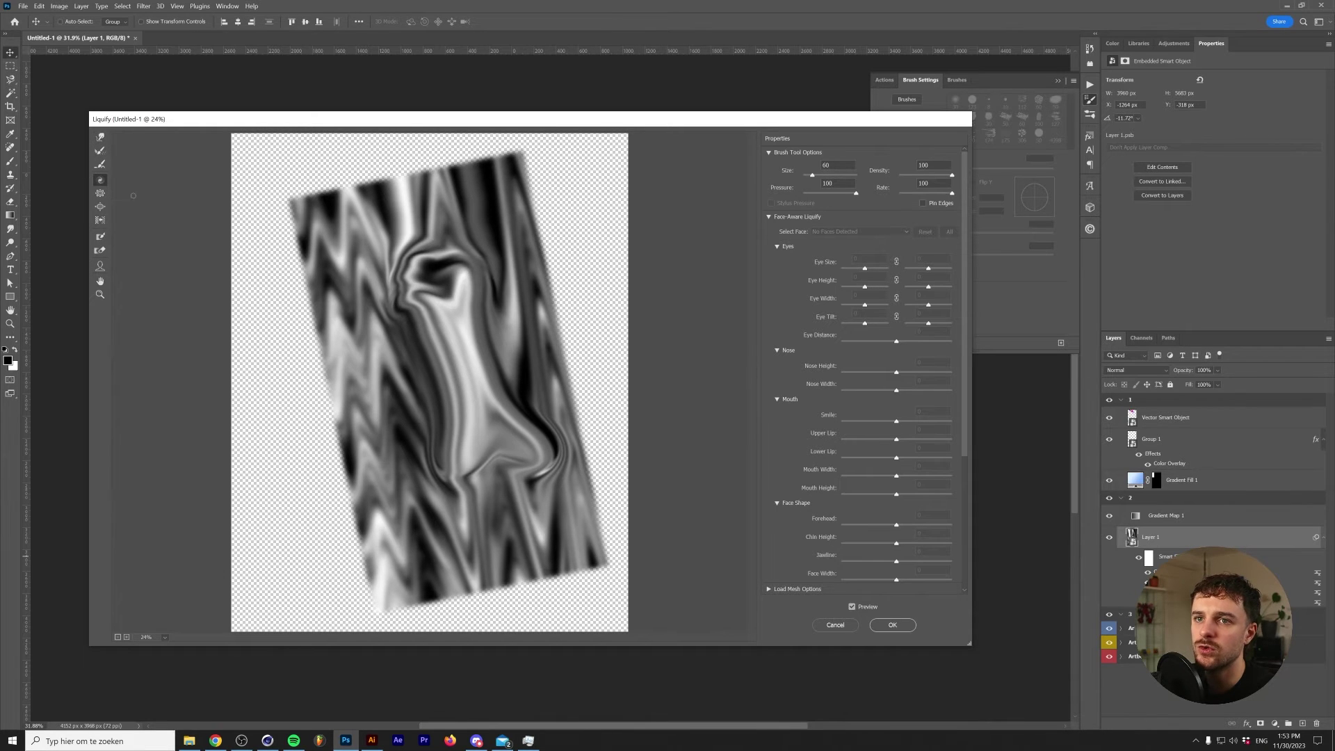
key(bracketright)
key(bracketright)
key(bracketright)
key(bracketright)
key(bracketright)
key(bracketright)
key(bracketright)
key(bracketright)
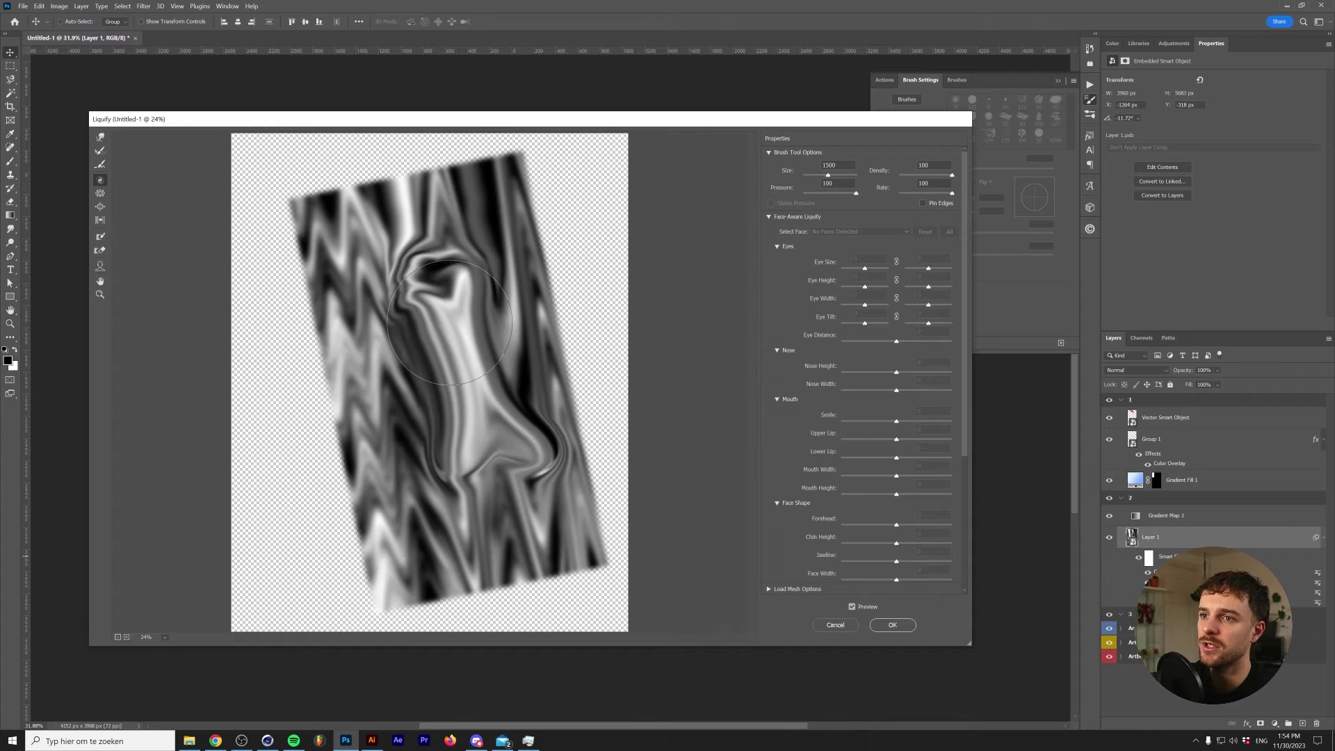
- Twirl the texture's centre with brush density 63, pressure 74 and rate 60, and reposition the texture so the swirls fill artboard 2
mouse_move(449, 322)
mouse_down()
mouse_move(412, 268)
mouse_move(485, 377)
mouse_move(476, 408)
mouse_move(430, 419)
mouse_move(395, 373)
mouse_move(383, 283)
mouse_move(434, 280)
mouse_move(472, 341)
mouse_move(437, 374)
mouse_move(409, 283)
mouse_move(473, 300)
mouse_move(457, 416)
mouse_move(417, 320)
mouse_move(528, 410)
mouse_move(504, 462)
mouse_move(459, 304)
mouse_move(500, 370)
mouse_move(511, 459)
mouse_move(491, 503)
mouse_move(474, 386)
mouse_move(471, 470)
mouse_up()
key(ctrl+z)
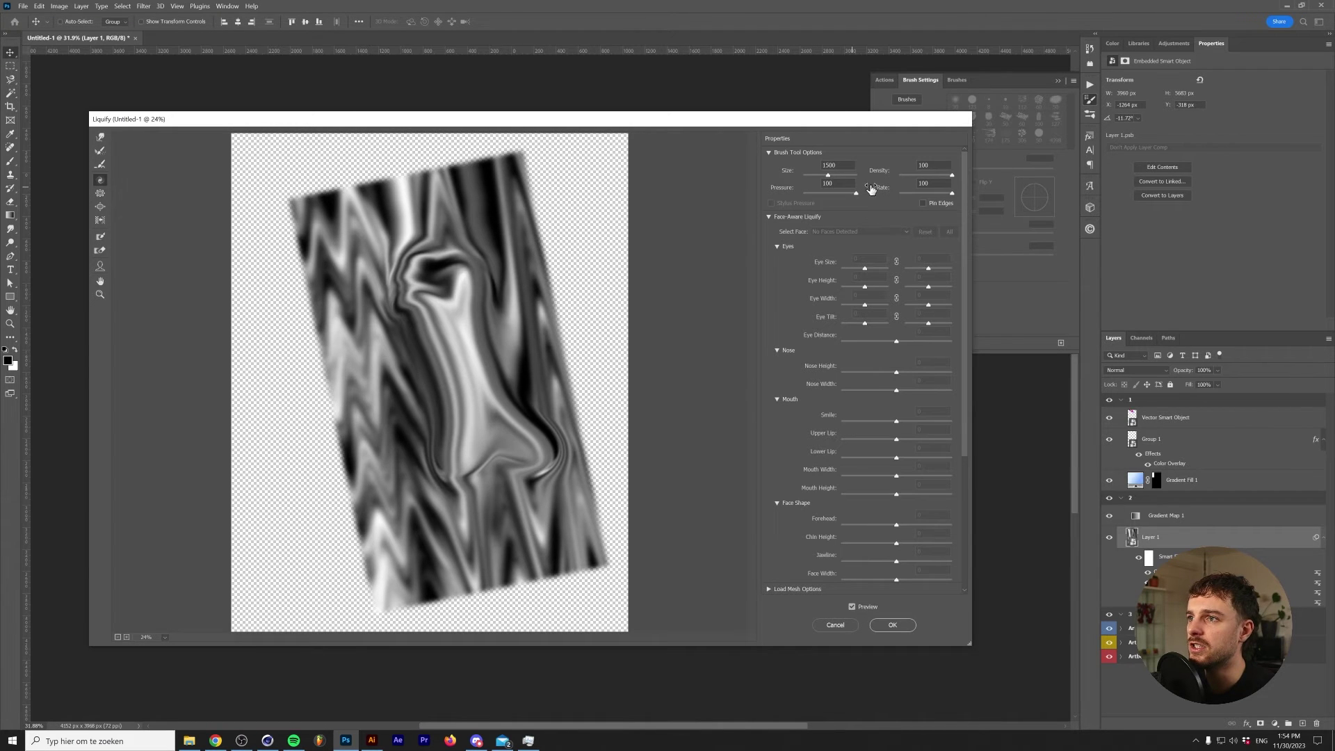
drag(944, 178, 933, 177)
click(931, 192)
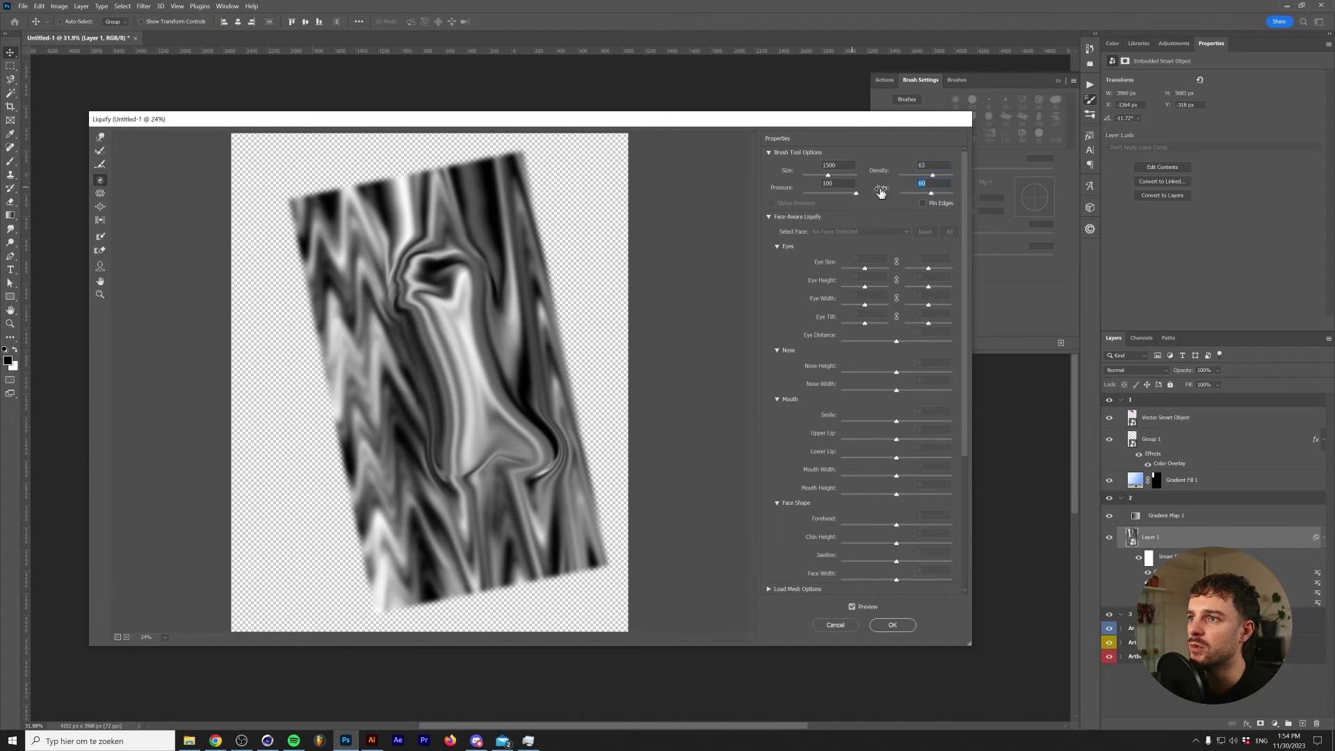
click(841, 194)
mouse_move(473, 292)
mouse_down()
mouse_move(459, 333)
mouse_move(473, 383)
mouse_up()
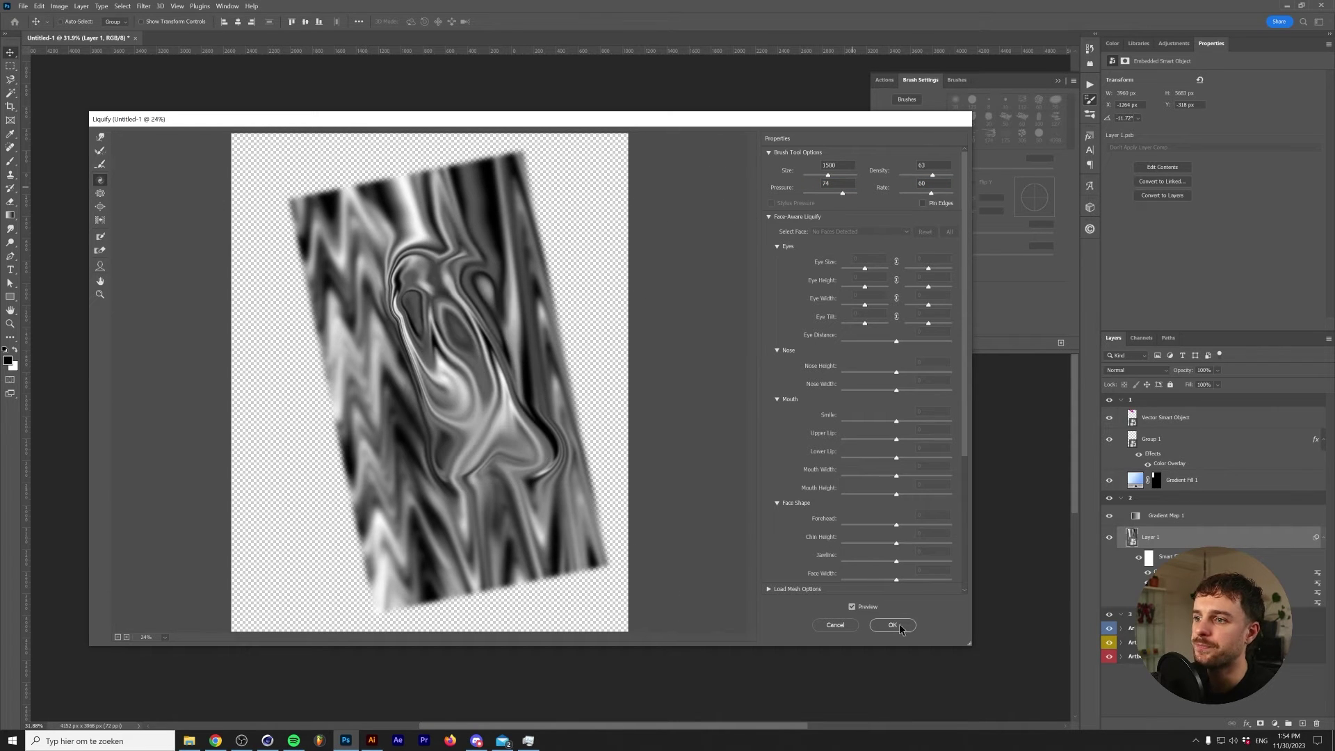
click(892, 624)
drag(546, 202, 560, 318)
- Reshape the texture's existing Curves filter into a zigzag with raised lower midtones and lowered upper tones for denser ripples
scroll(562, 260, up, 3)
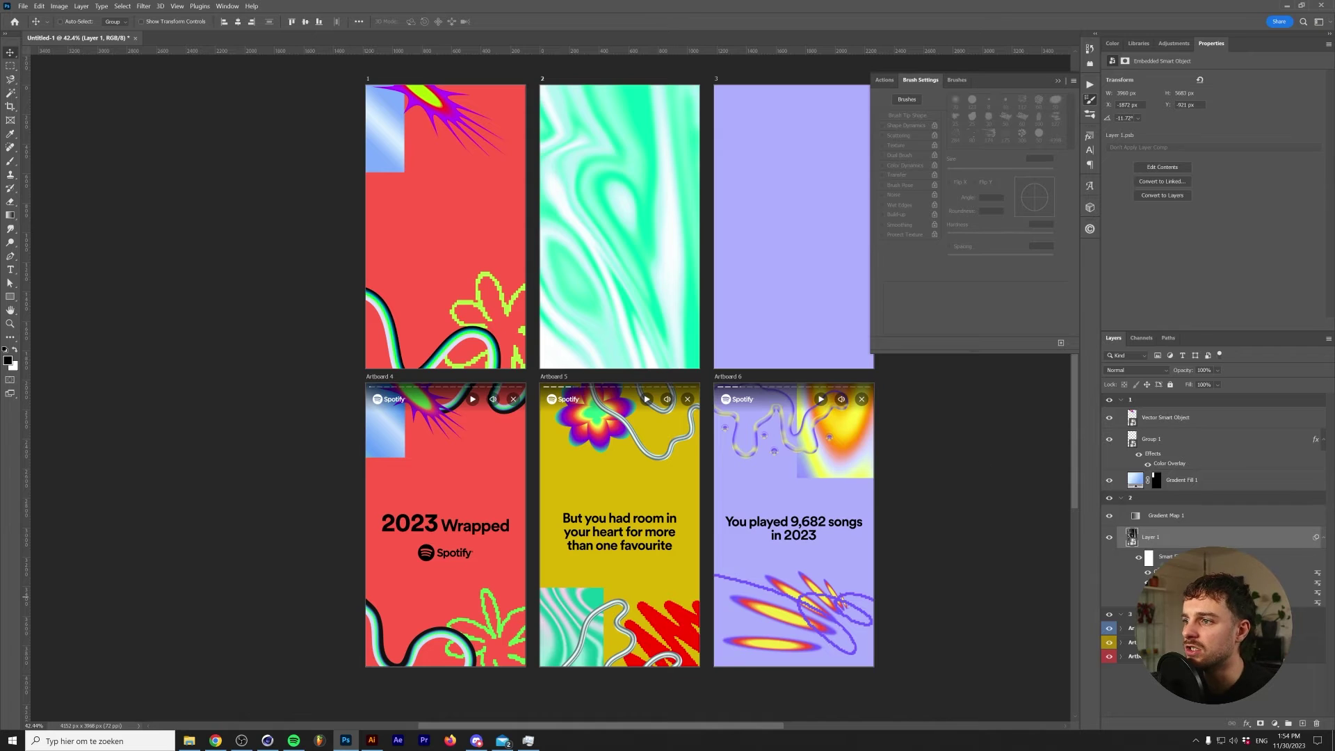
key(ctrl+m)
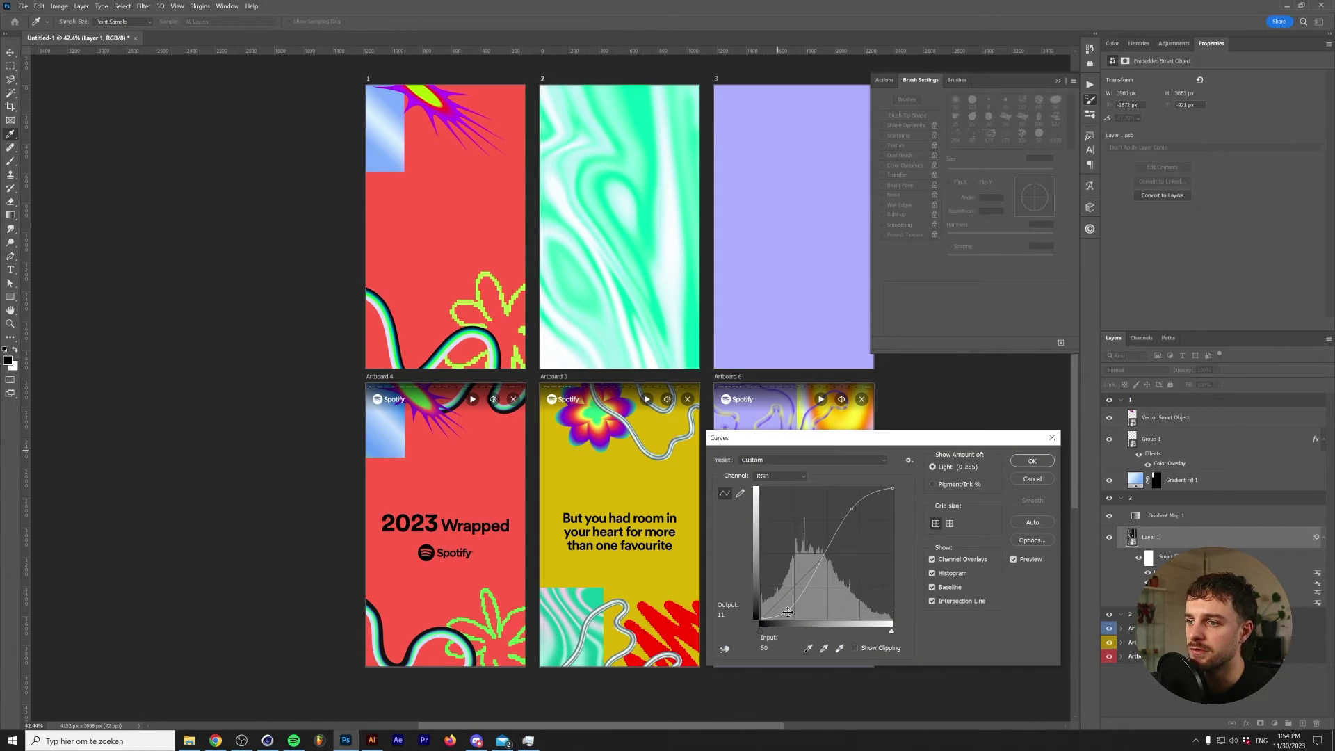
drag(788, 612, 781, 527)
drag(852, 509, 867, 581)
drag(782, 527, 812, 498)
drag(762, 618, 792, 596)
click(892, 489)
drag(812, 497, 811, 510)
click(1017, 461)
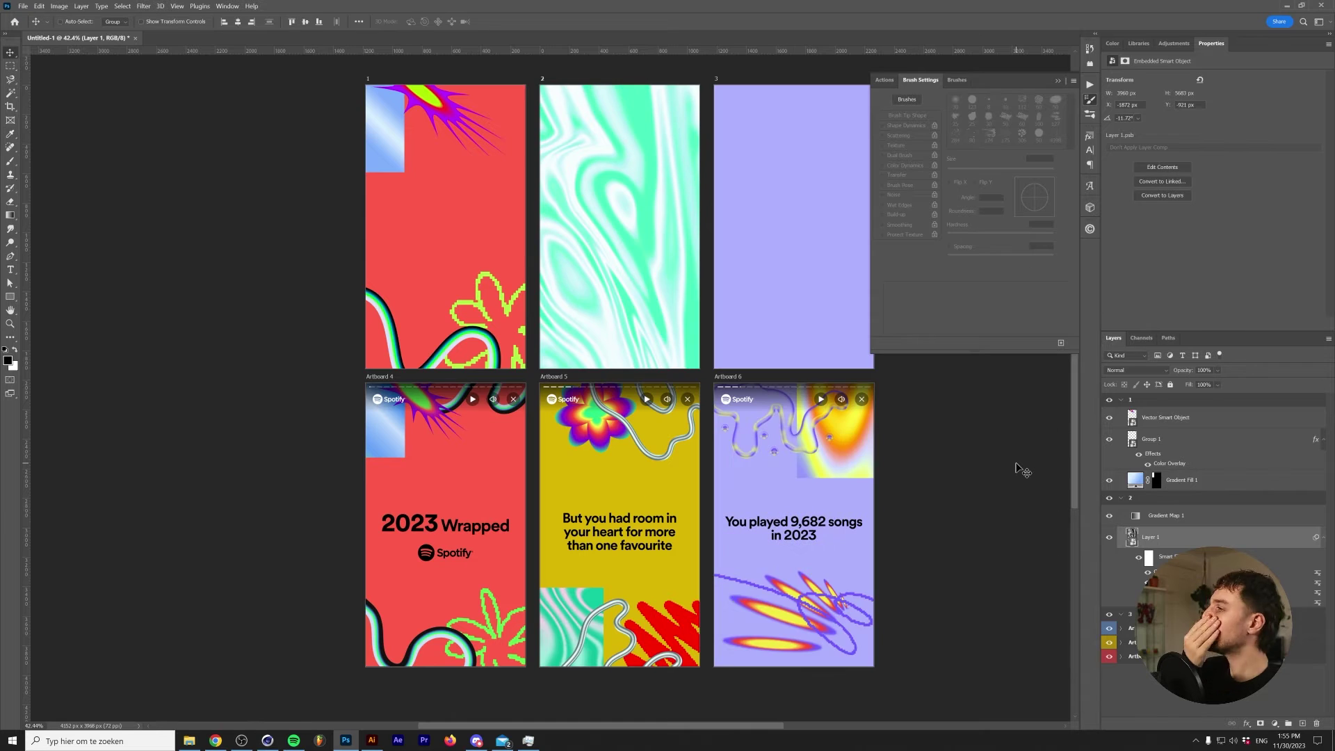
- Move the gradient map's mint stop inward and add a darker green #0fc79f stop at location 0, sampled from artboard 5's texture
click(1163, 515)
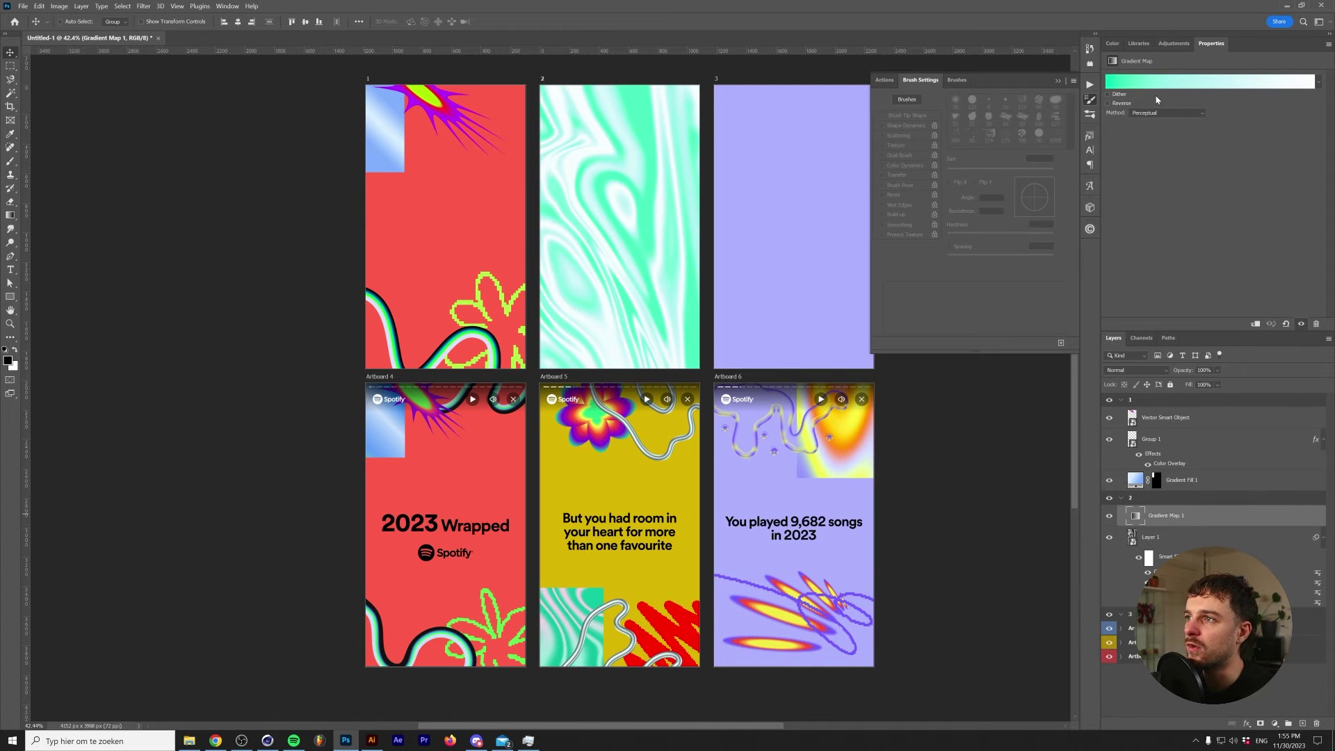
click(1163, 80)
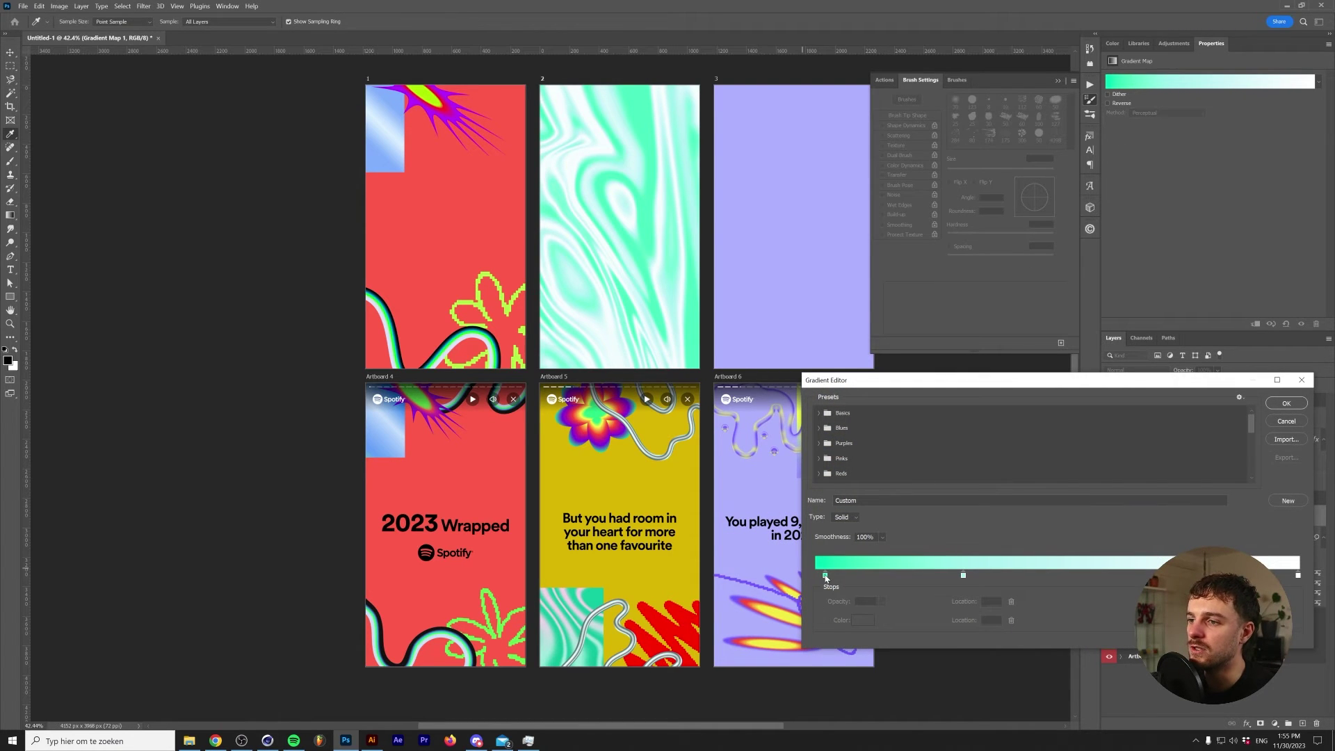
drag(825, 576, 876, 575)
click(816, 576)
click(864, 620)
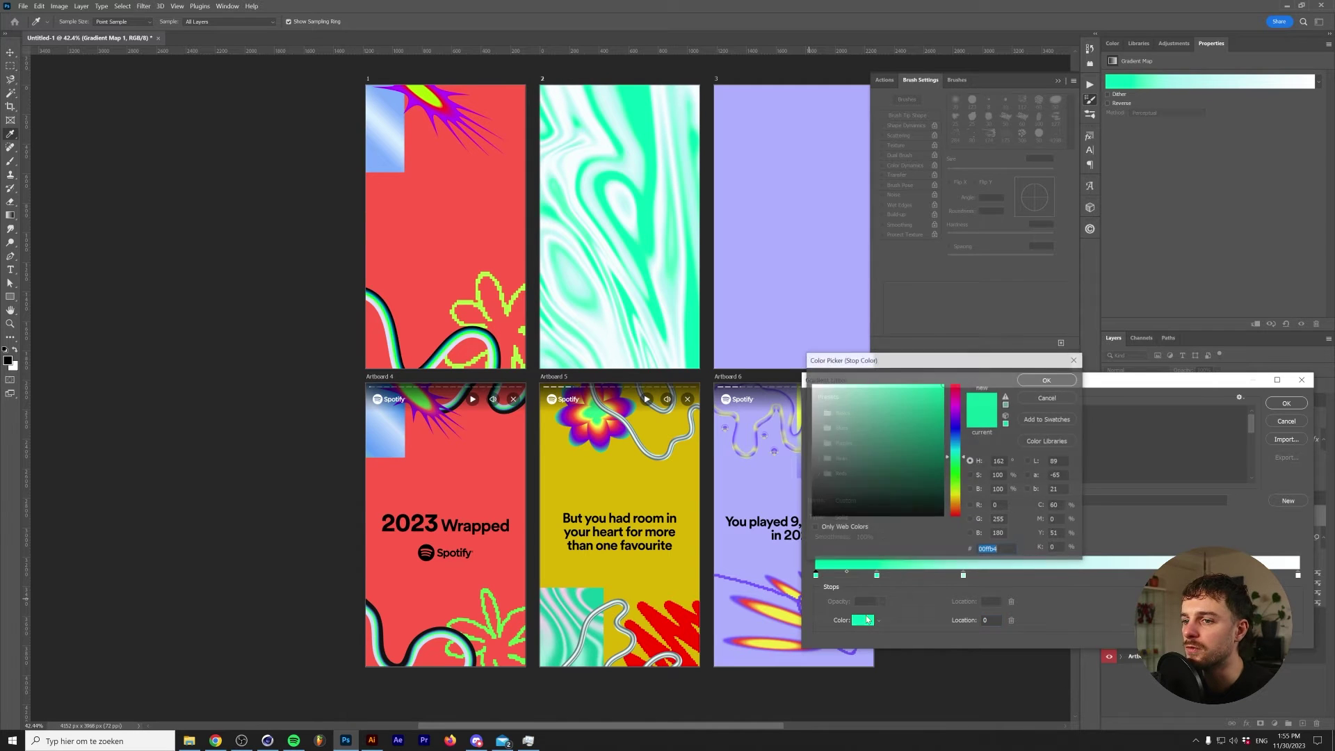
click(593, 596)
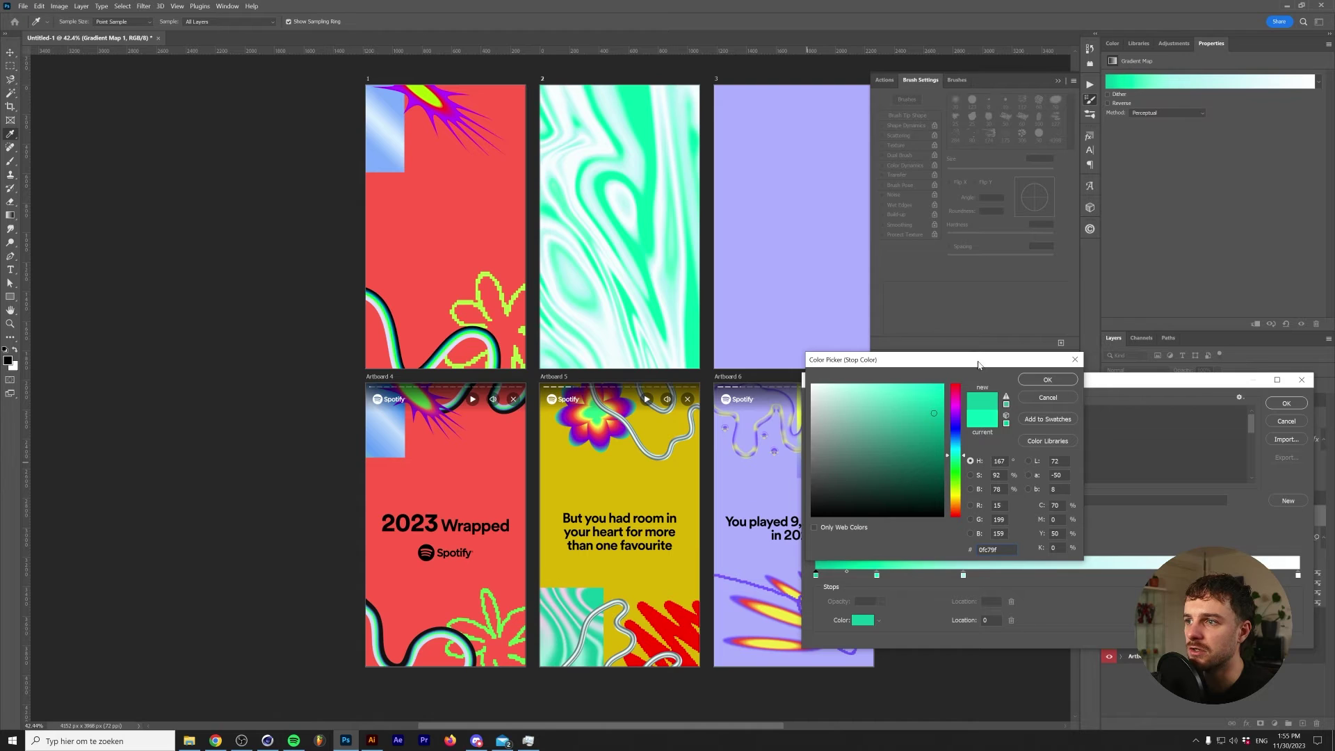
click(1041, 380)
key(Return)
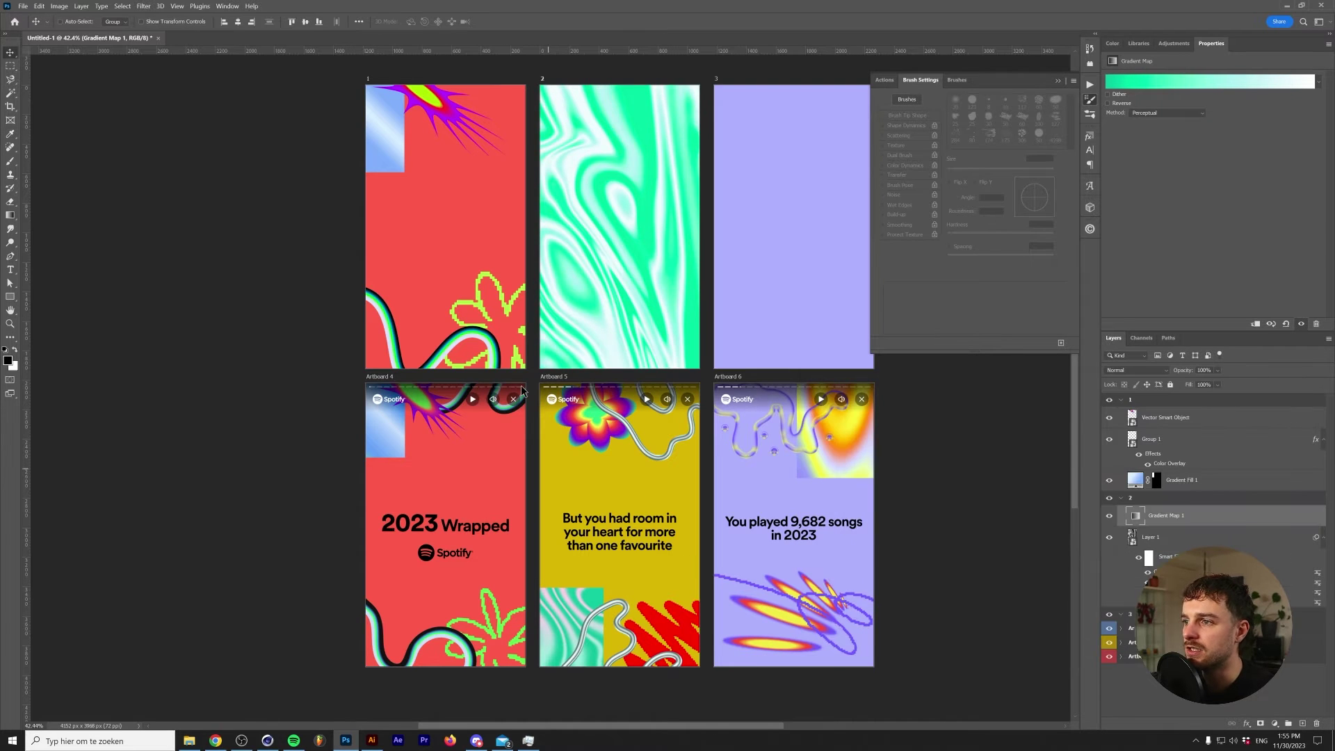
- Apply another Curves adjustment to the wavy texture layer, fine-tuning its shadow levels and pulling the white point inward
click(1163, 540)
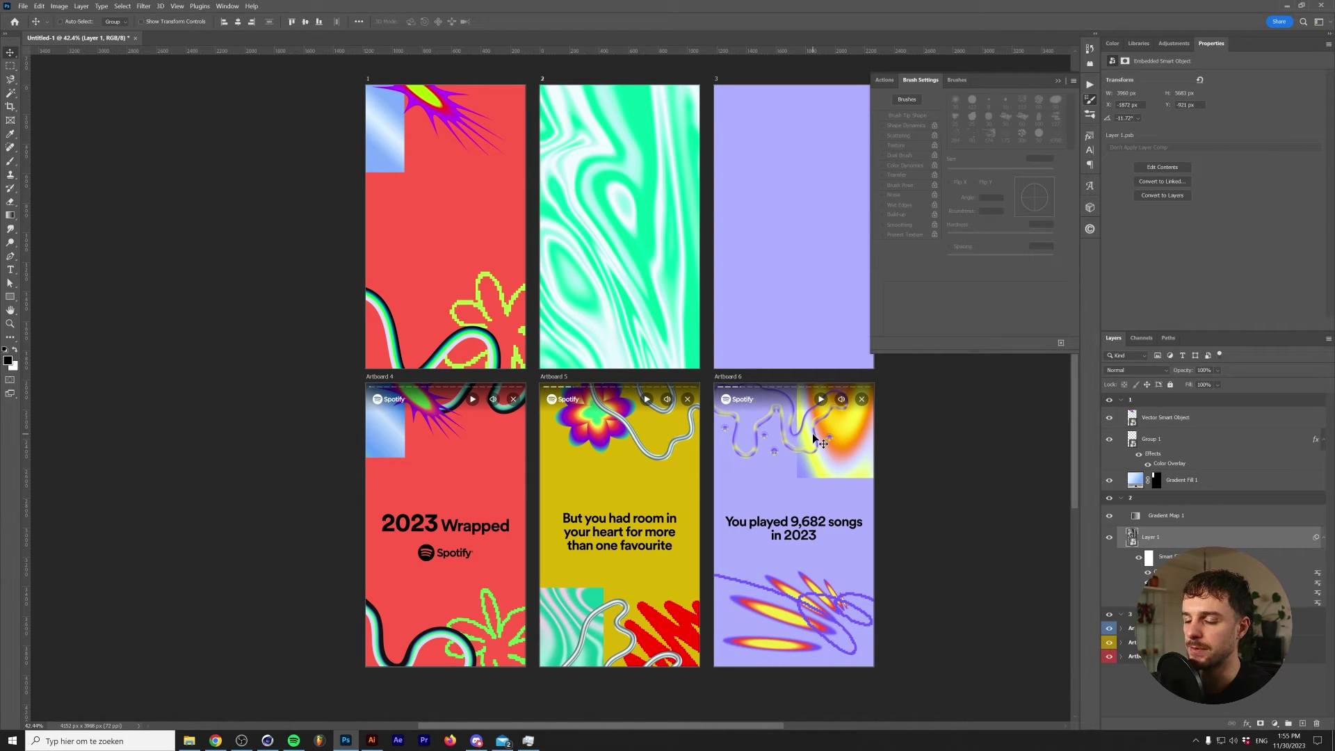
key(ctrl+m)
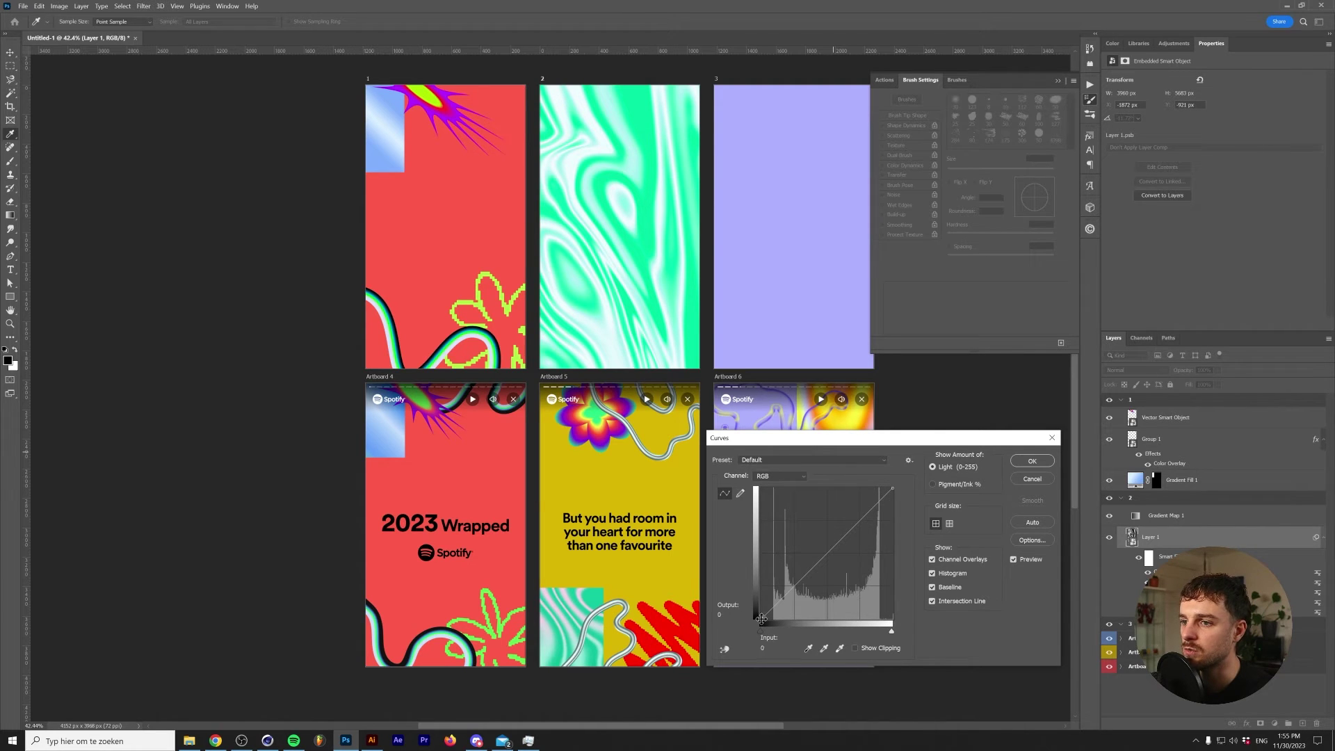
drag(762, 619, 755, 603)
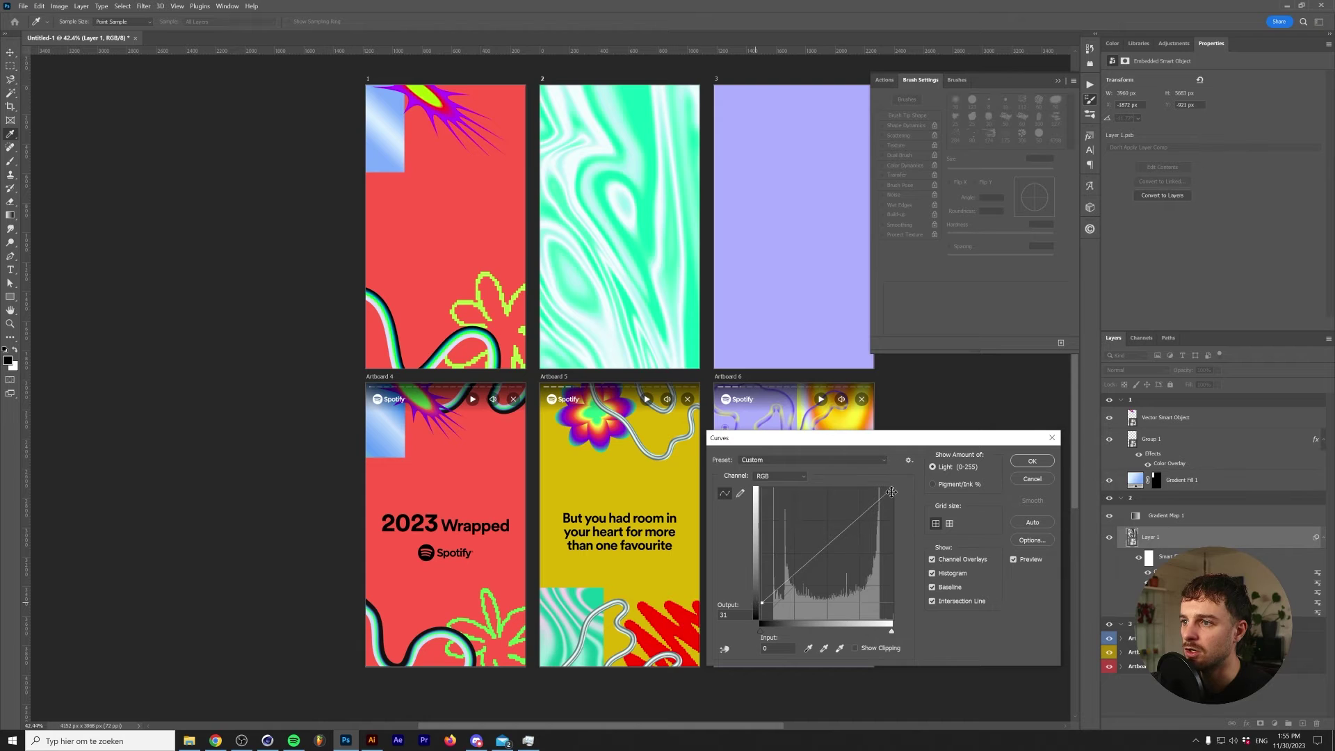
drag(892, 491, 902, 513)
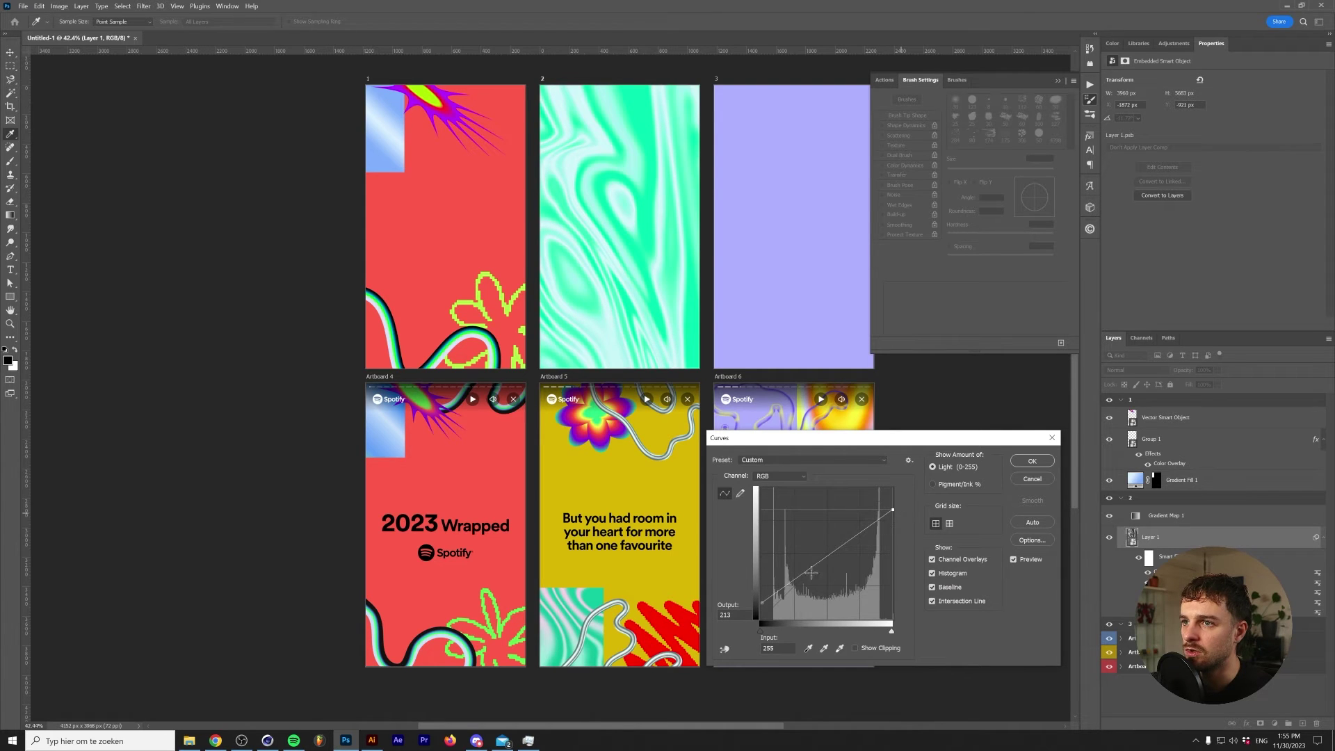
drag(762, 602, 762, 608)
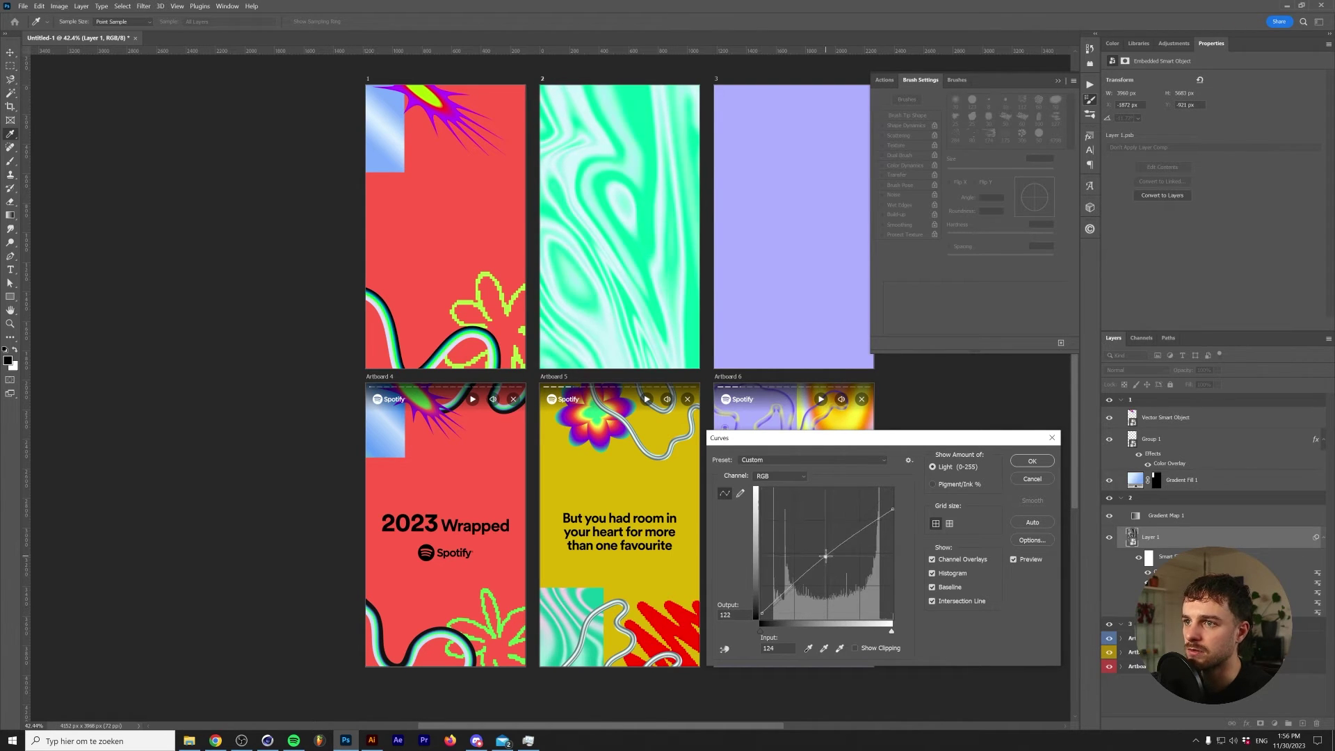
mouse_move(893, 510)
mouse_down()
mouse_move(897, 523)
mouse_move(879, 495)
mouse_up()
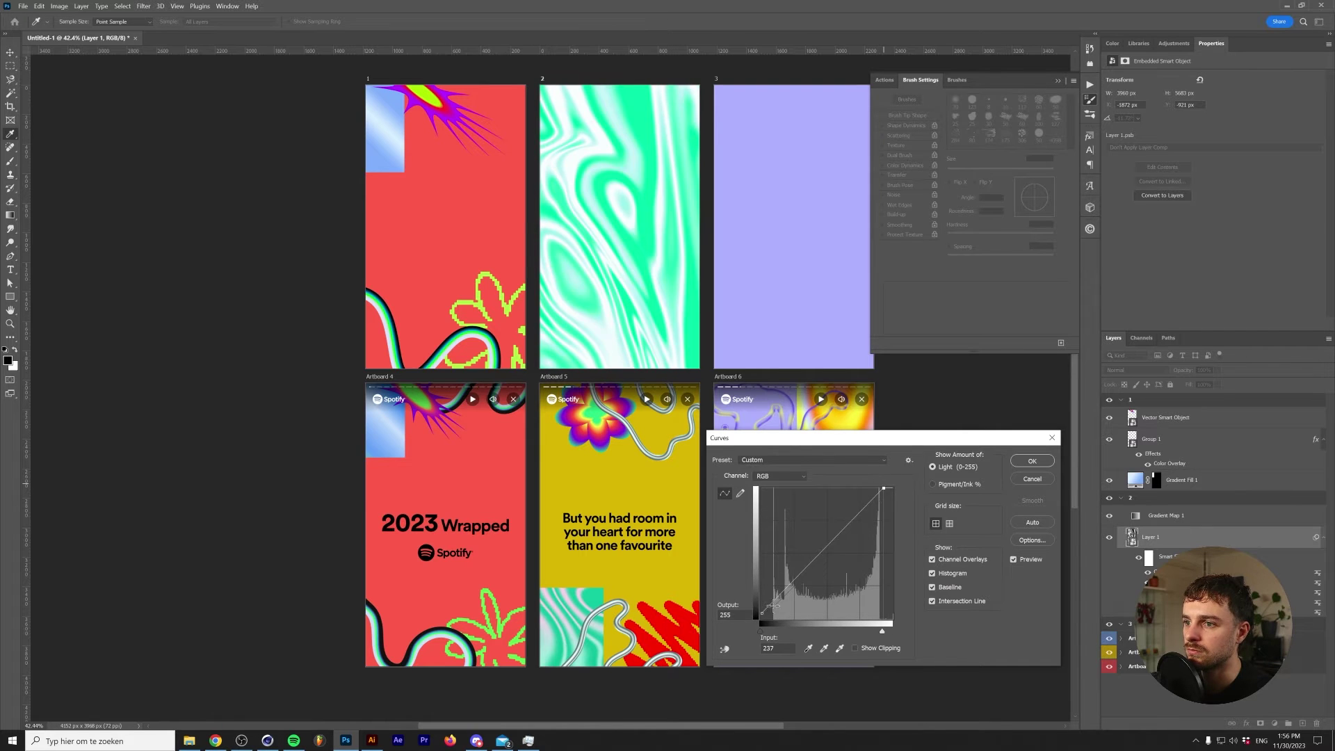
drag(763, 613, 774, 595)
drag(879, 495, 882, 500)
key(Return)
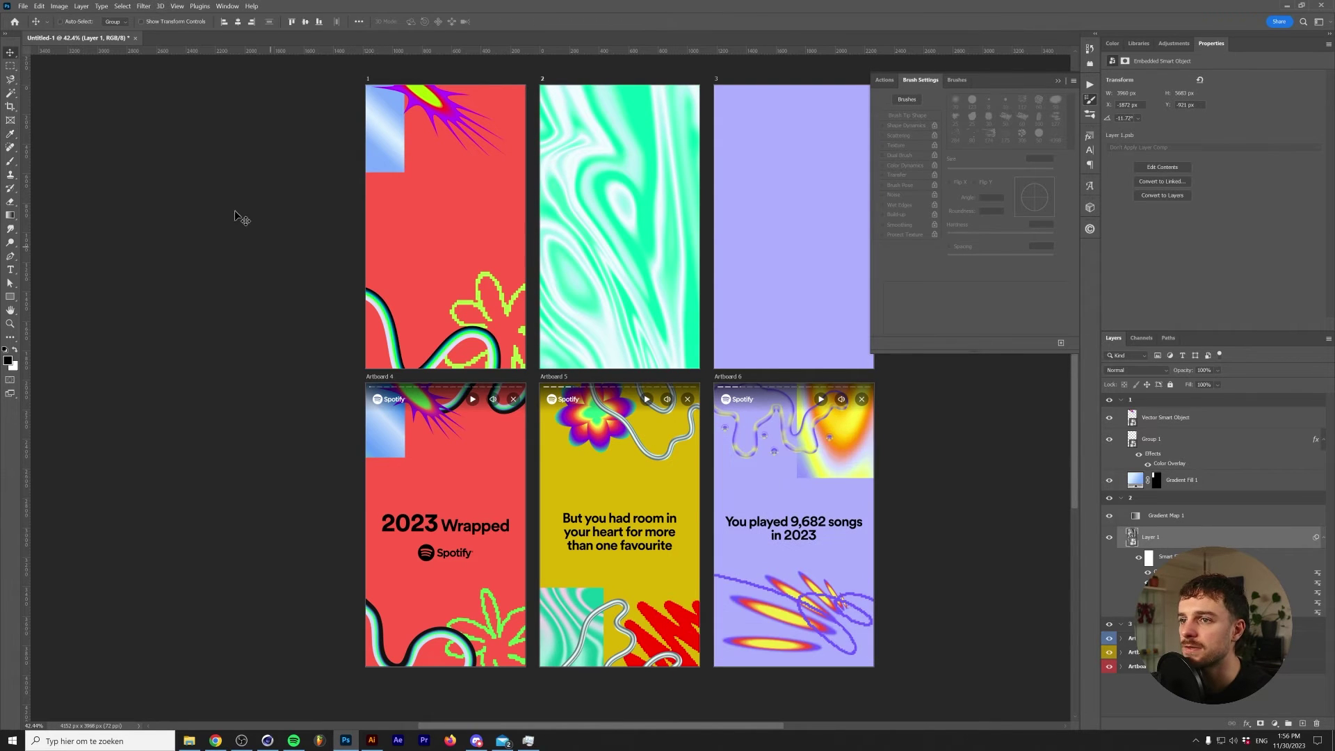
- Mask the marbled texture to a tall rectangle around its middle swirls and clip the gradient map to the texture layer
click(13, 66)
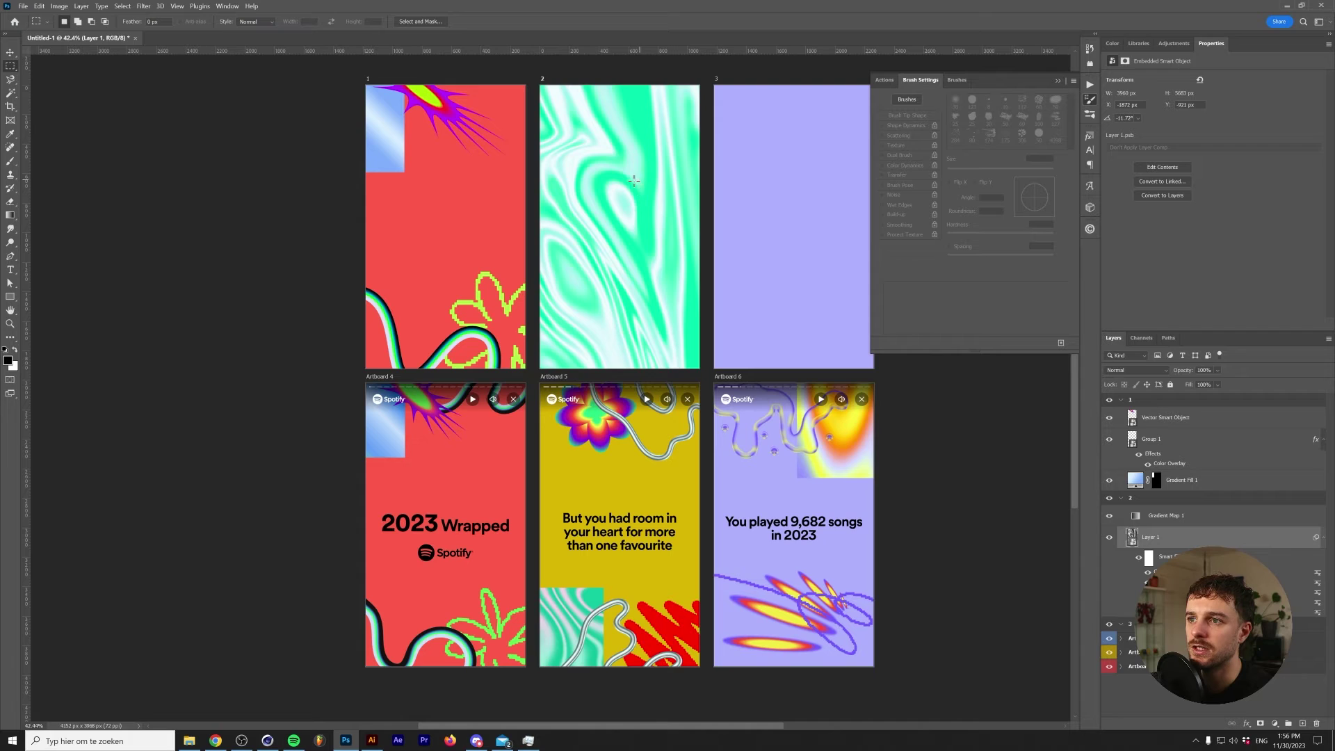
drag(634, 180, 567, 327)
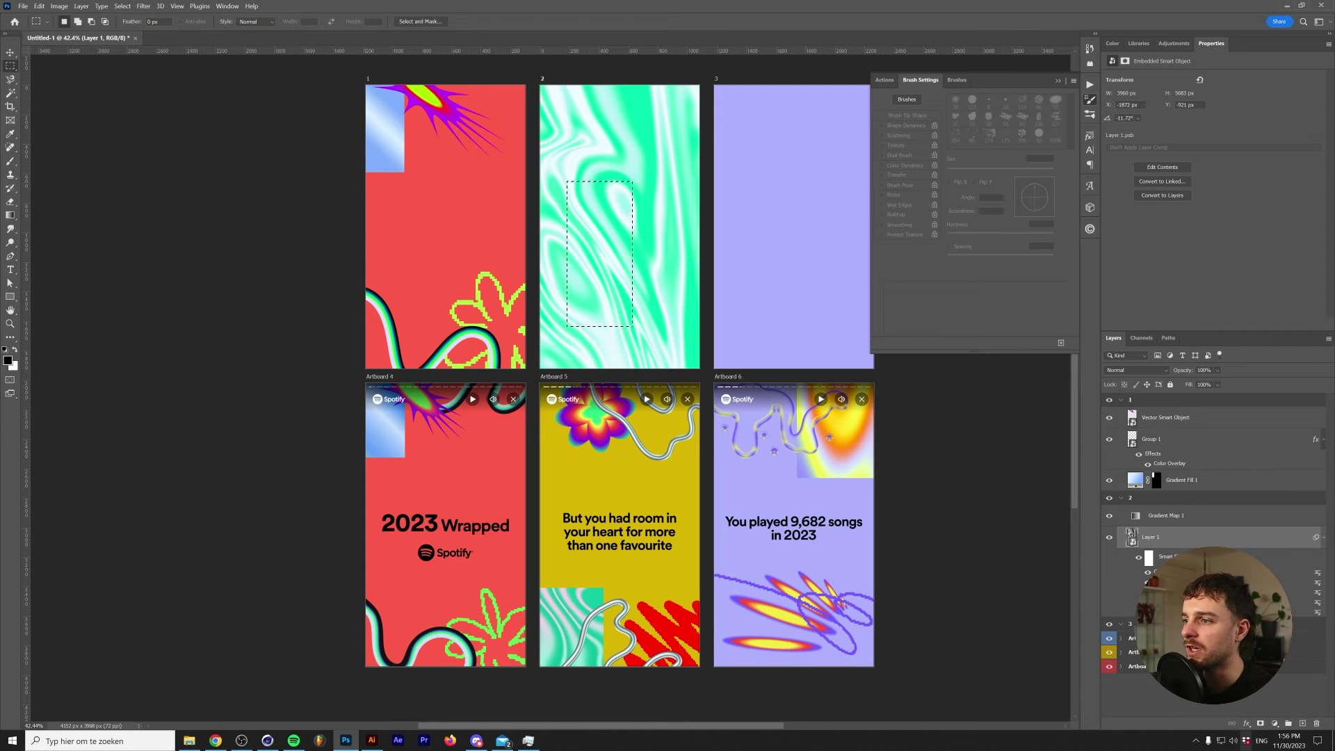
click(1261, 724)
click(1186, 521)
key(v)
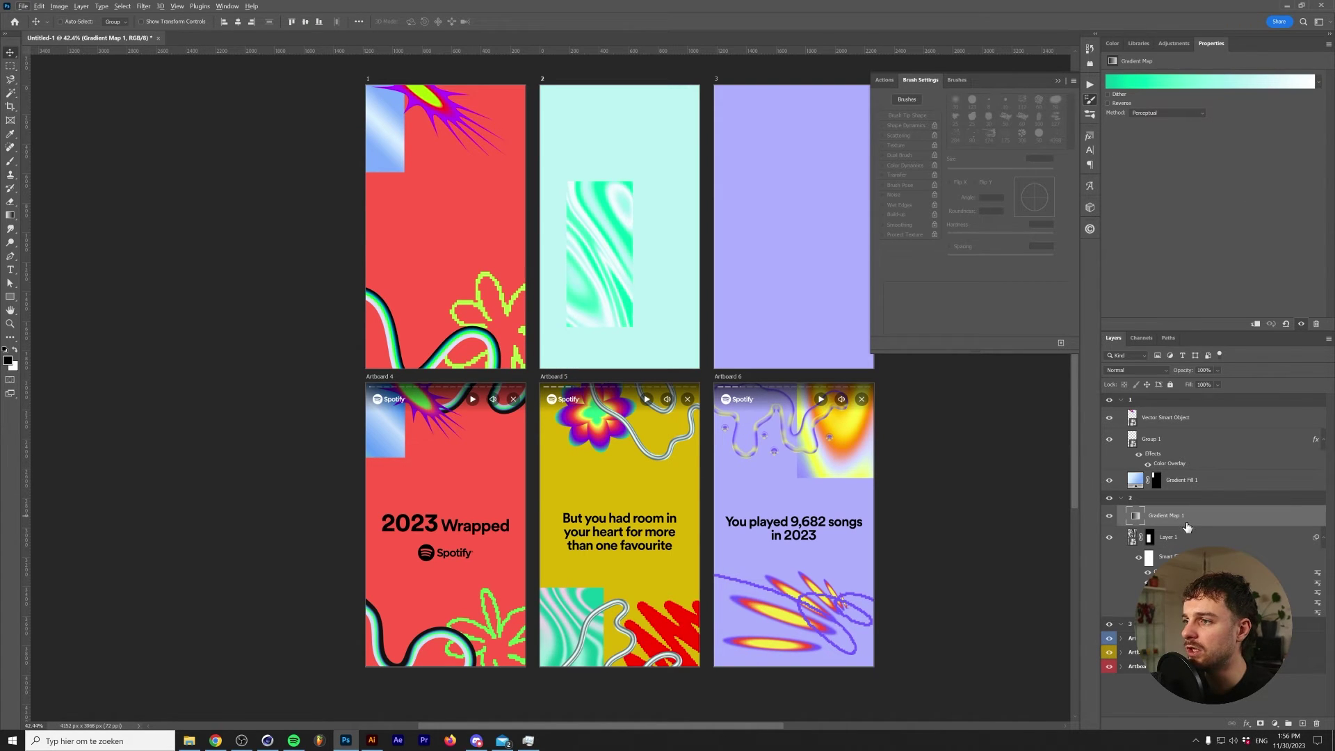
right_click(1187, 527)
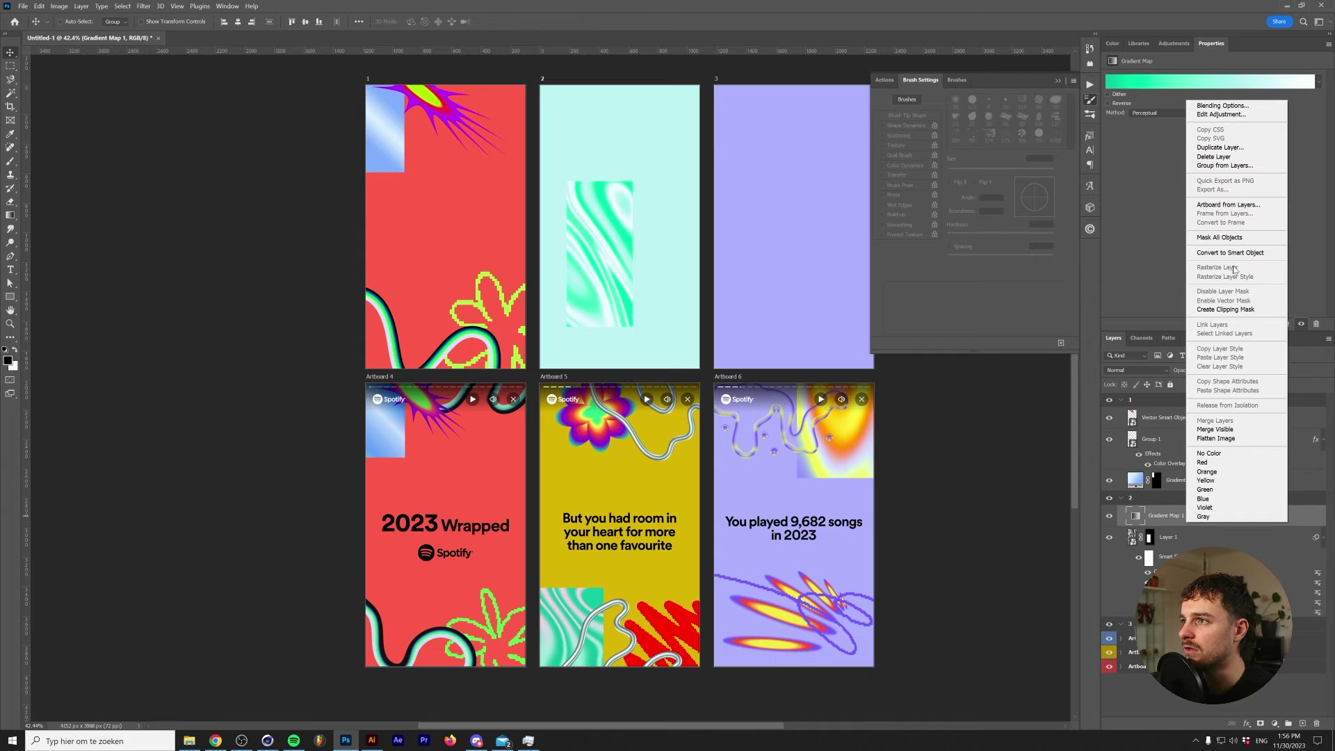
click(1229, 312)
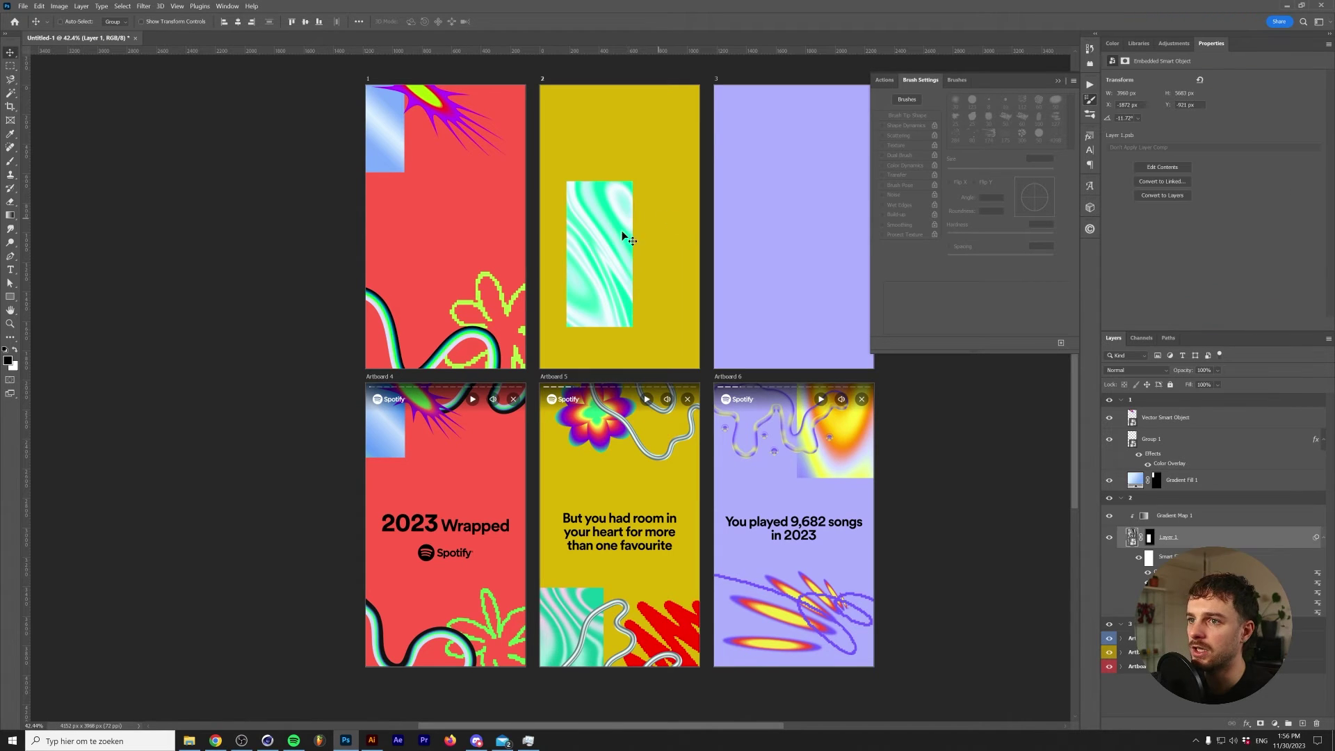
- Move the masked marbled texture into the lower-left corner of artboard 2, matching its placement in artboard 5
drag(594, 251, 572, 345)
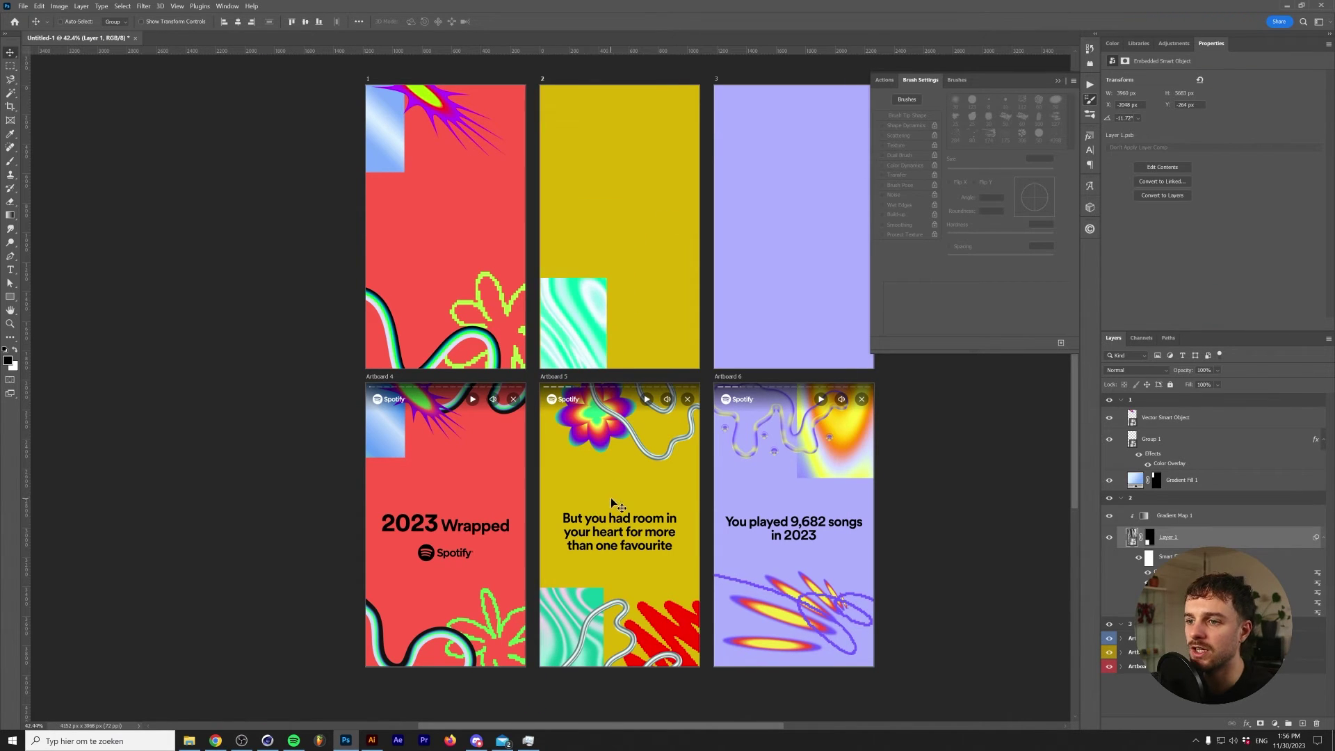
scroll(581, 344, up, 2)
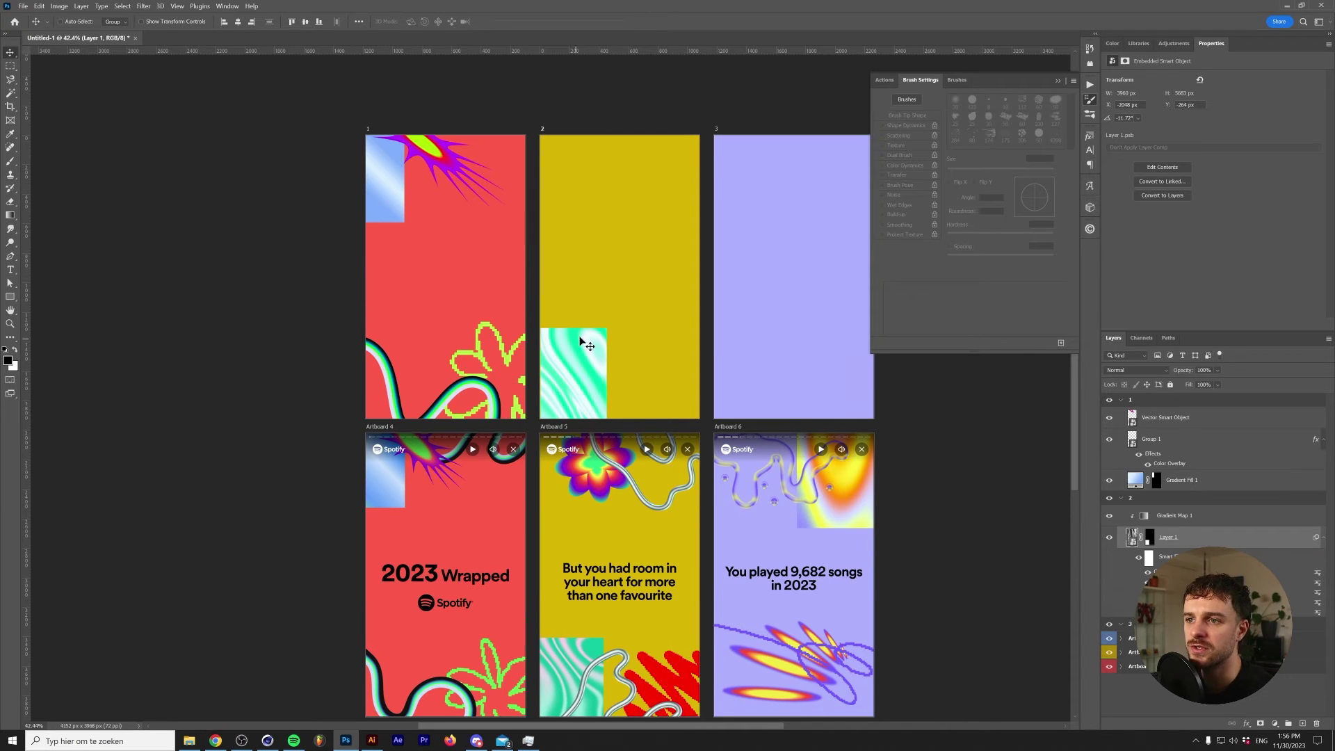
scroll(583, 410, down, 2)
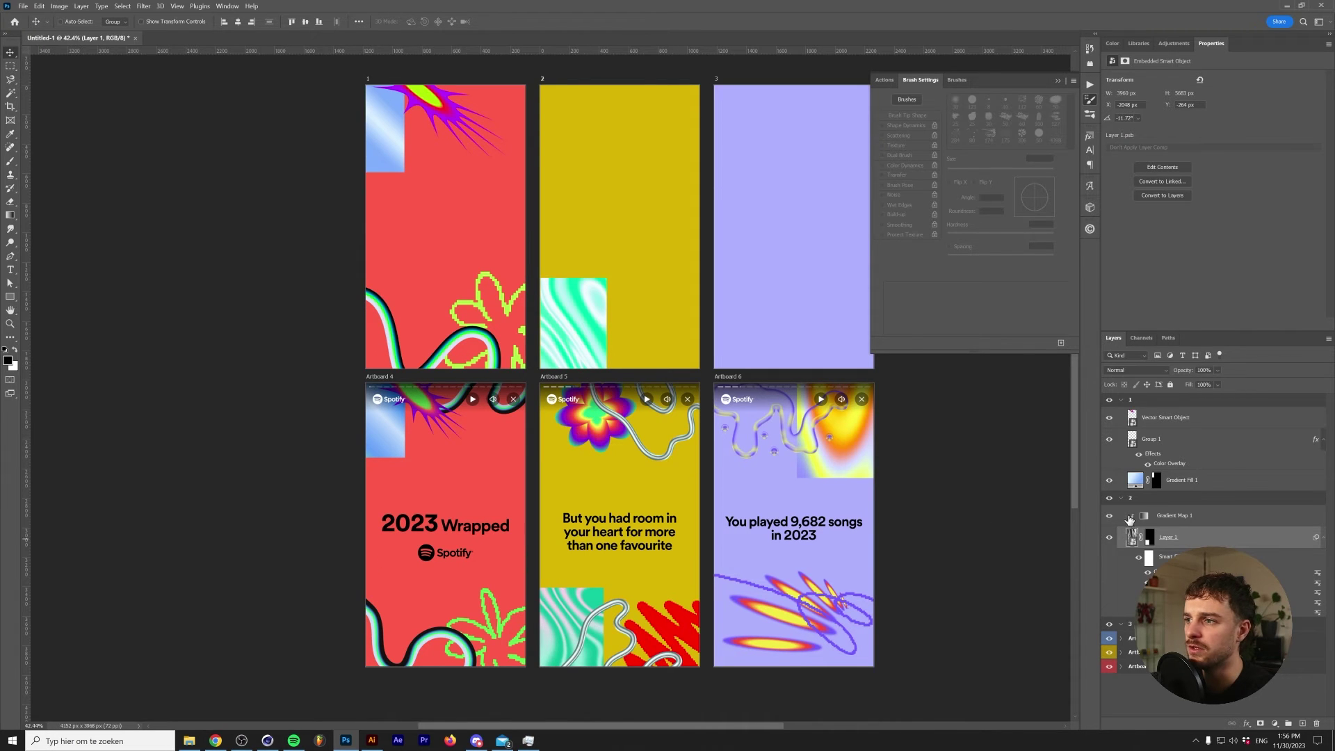
- Remove the bright mint stop from the texture's gradient map and shift the light mint stop to location 56
click(1144, 516)
click(1154, 82)
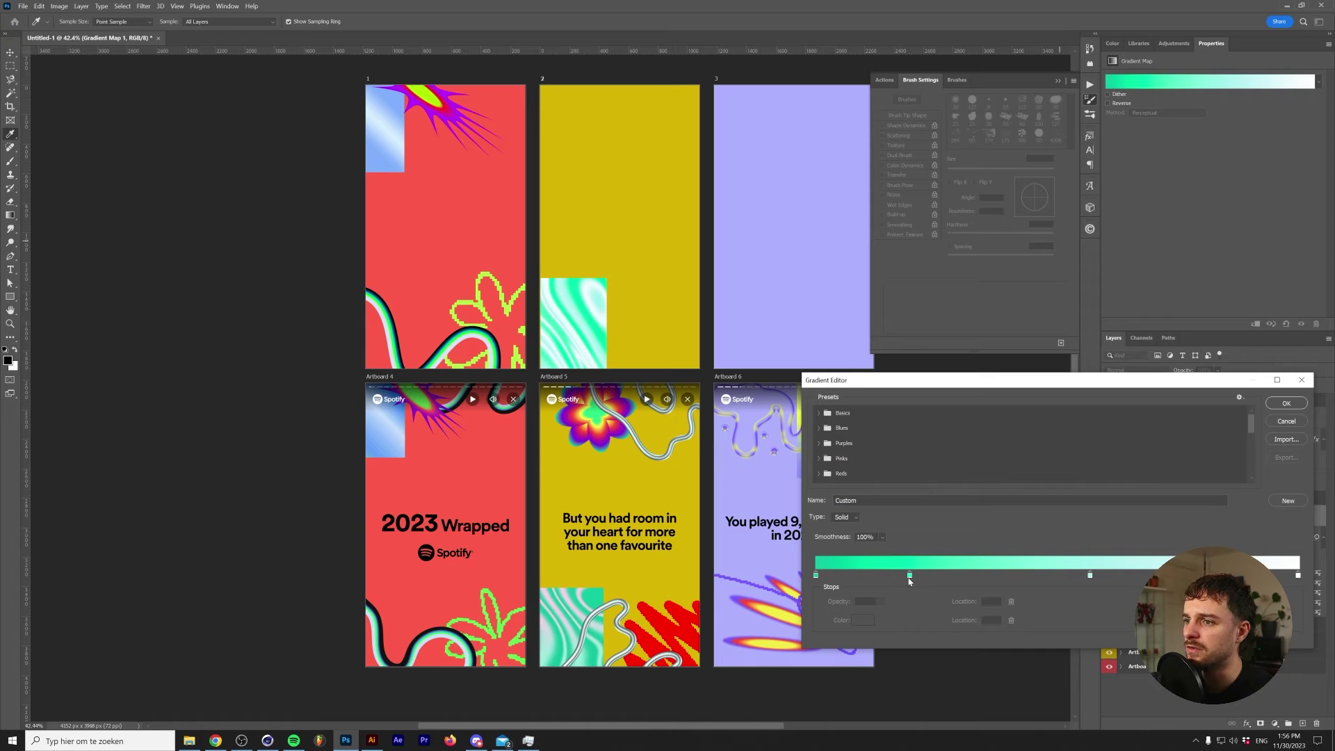
click(975, 576)
drag(975, 576, 992, 623)
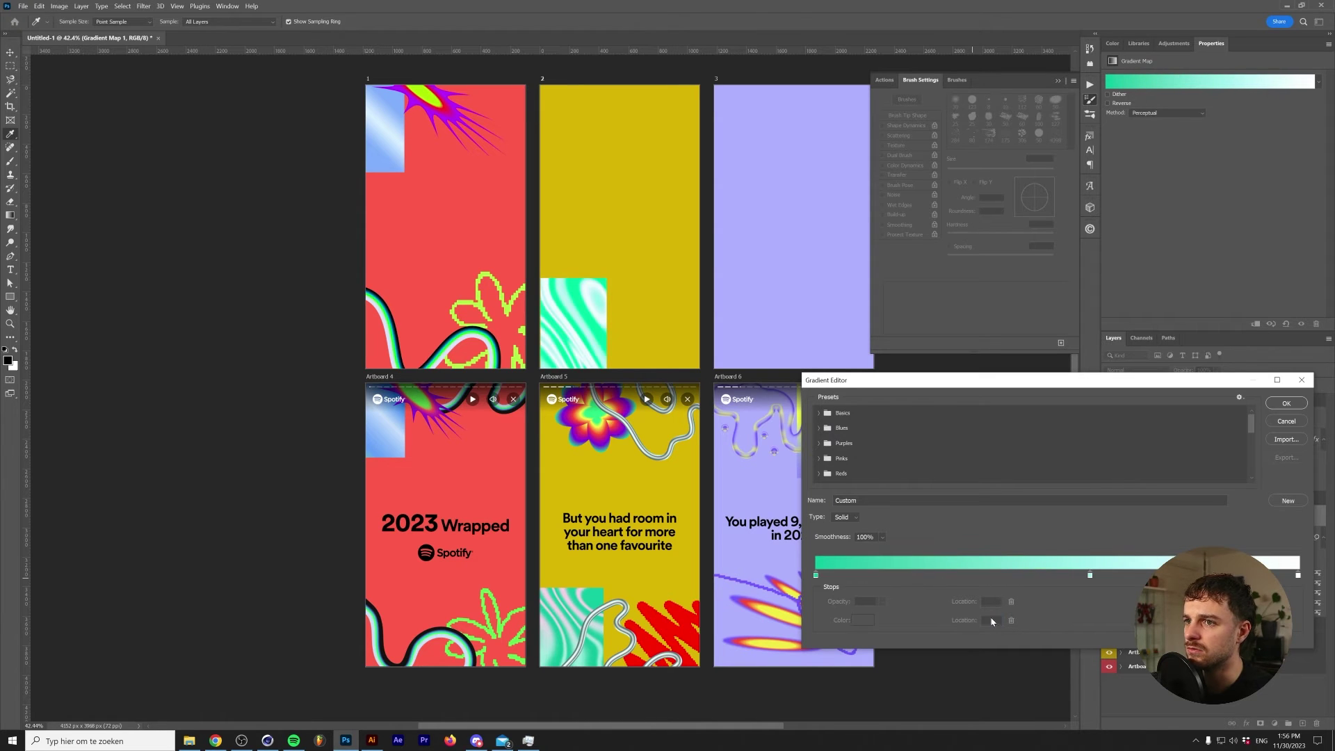
drag(1089, 576, 1084, 576)
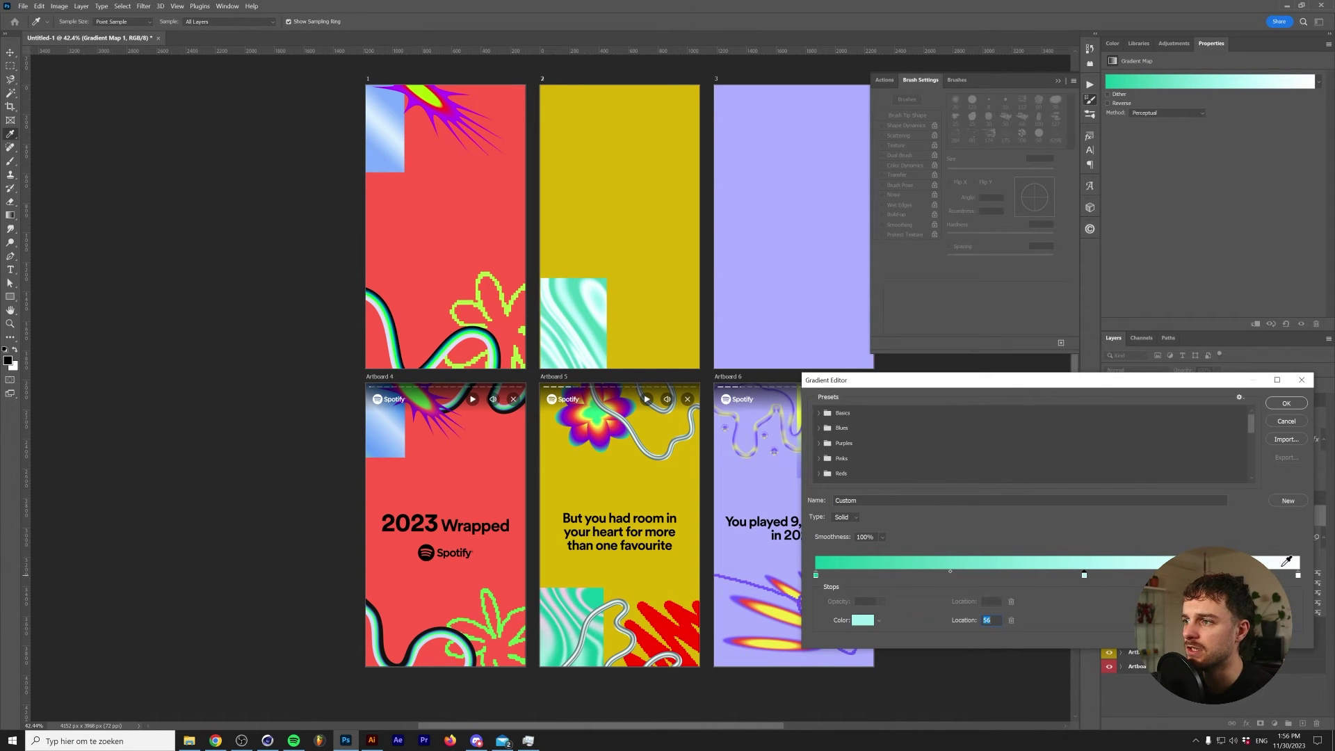
key(Return)
key(v)
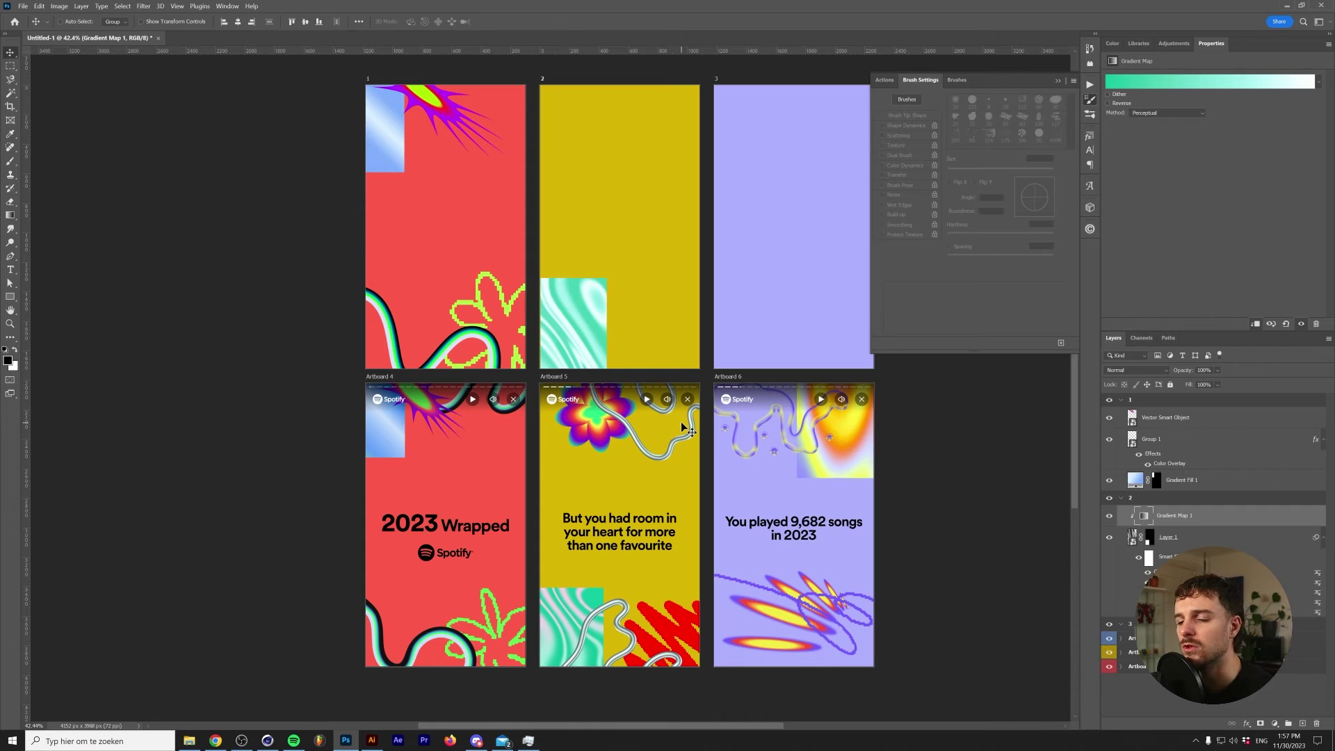
drag(766, 293, 661, 316)
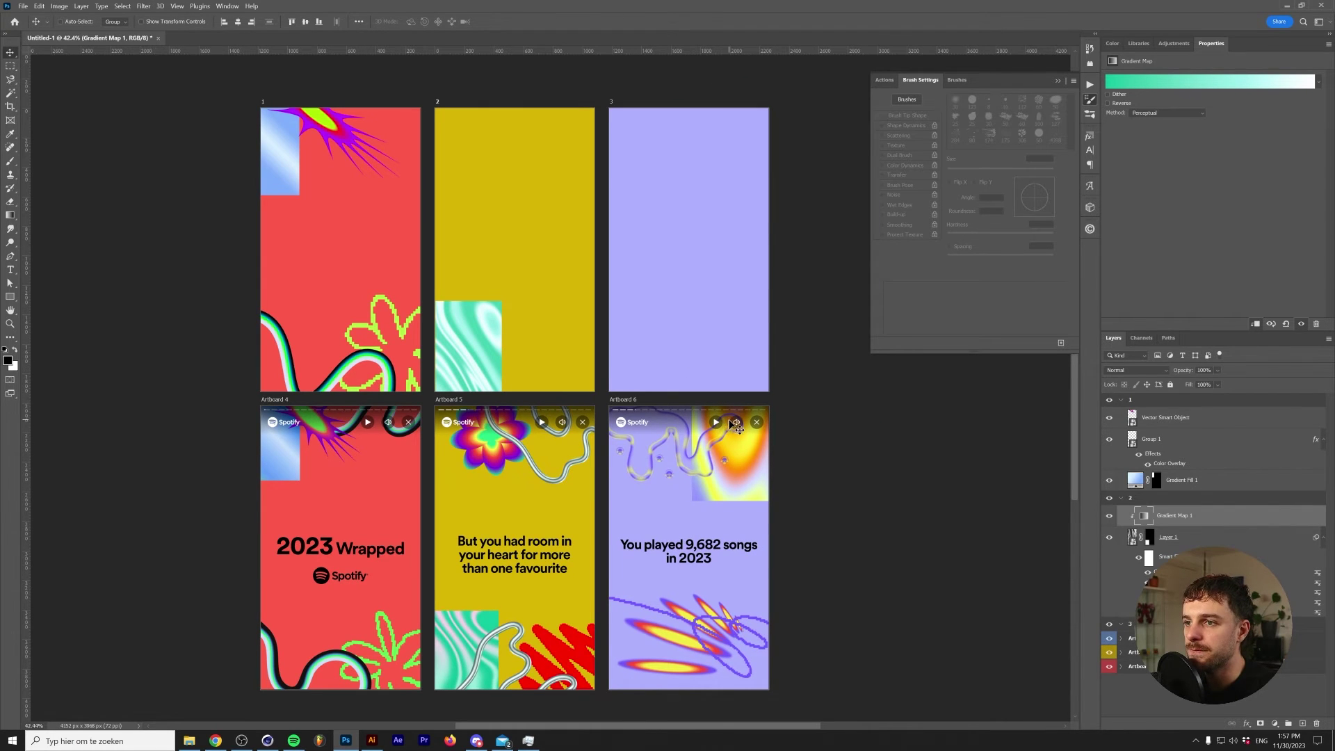
scroll(738, 429, up, 2)
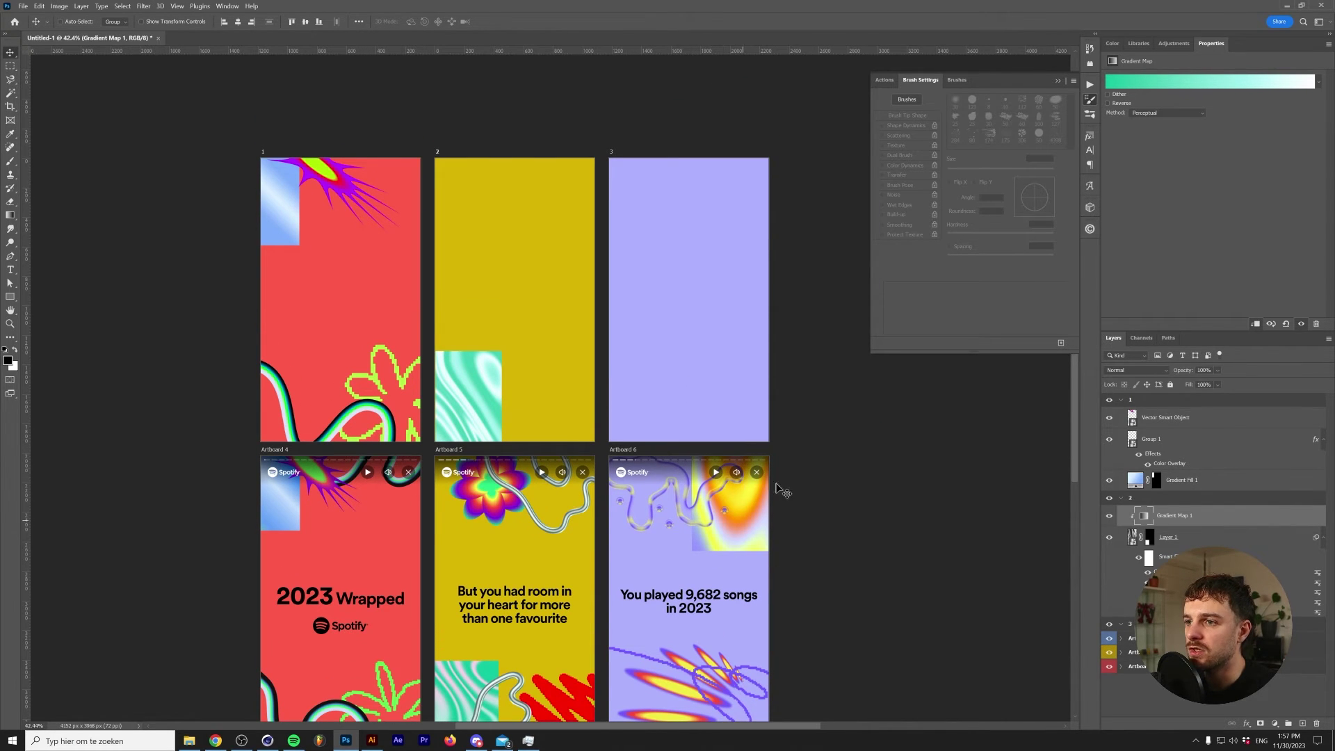
scroll(764, 492, down, 2)
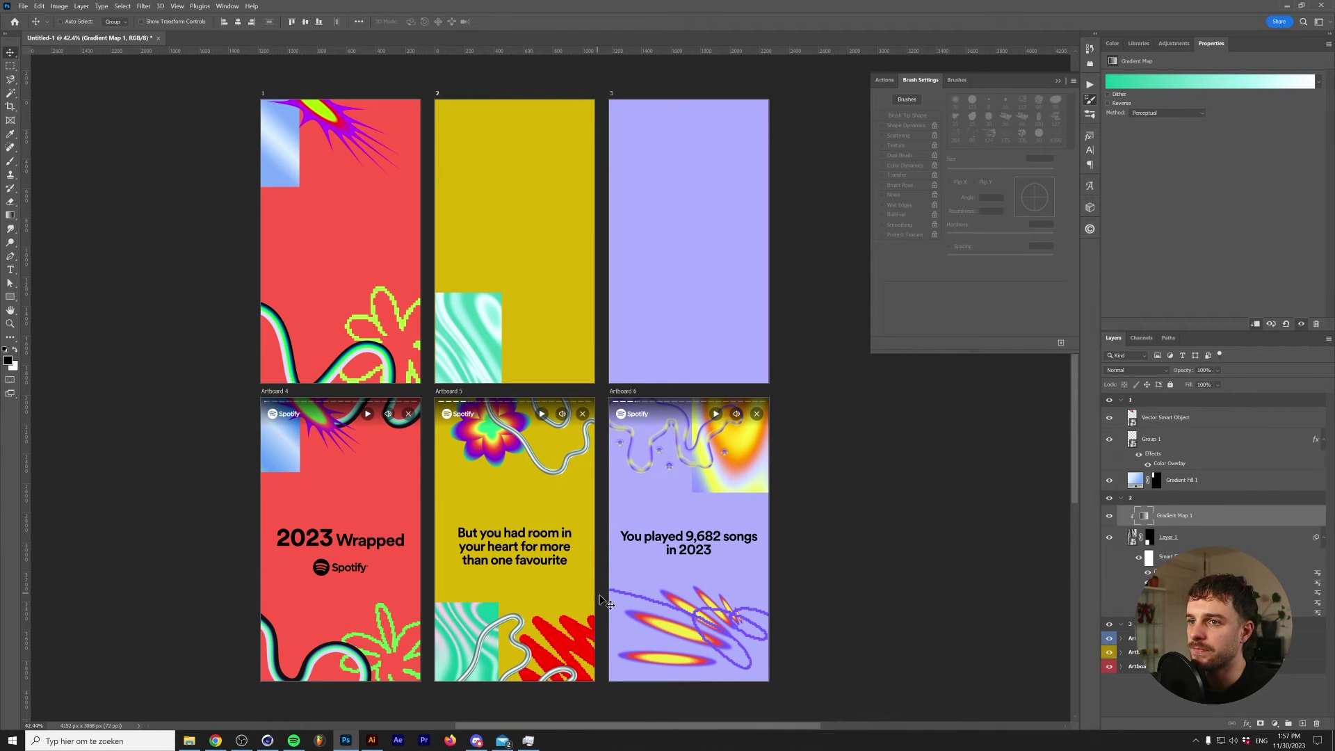
scroll(815, 492, up, 1)
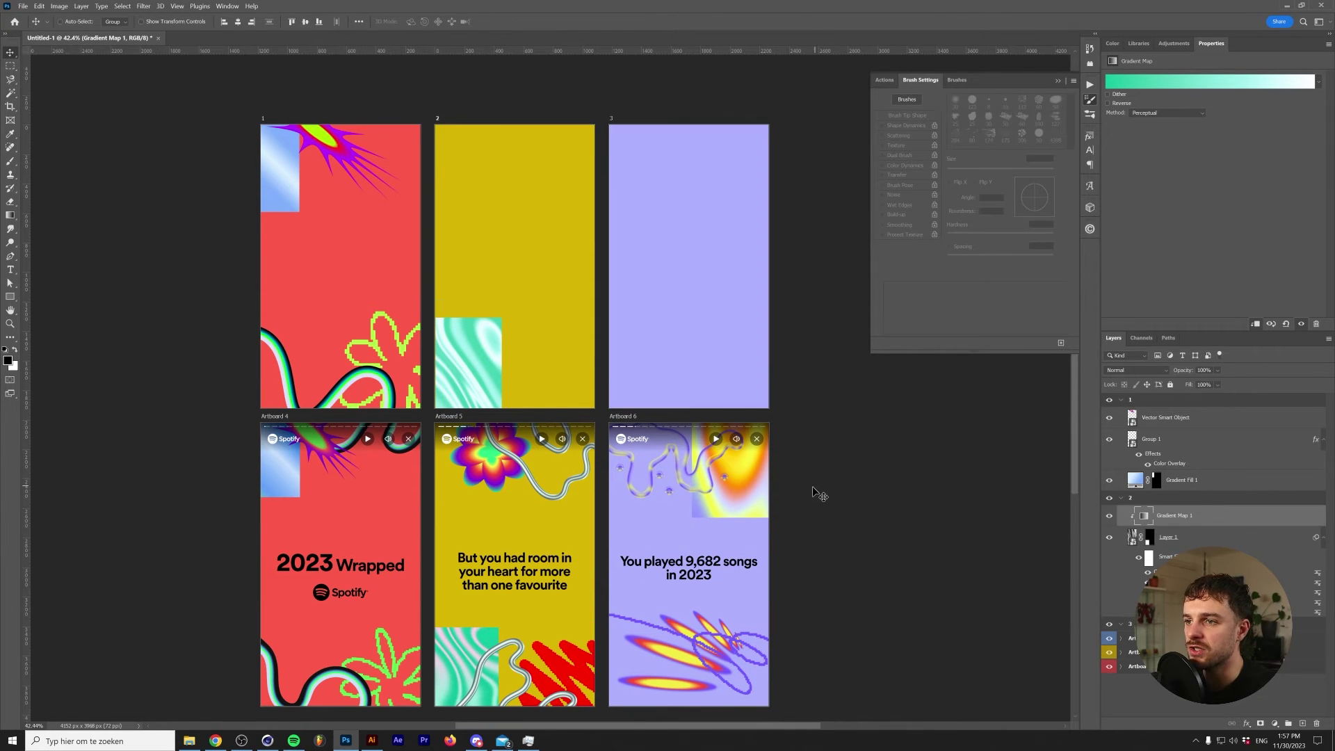
scroll(735, 501, up, 1)
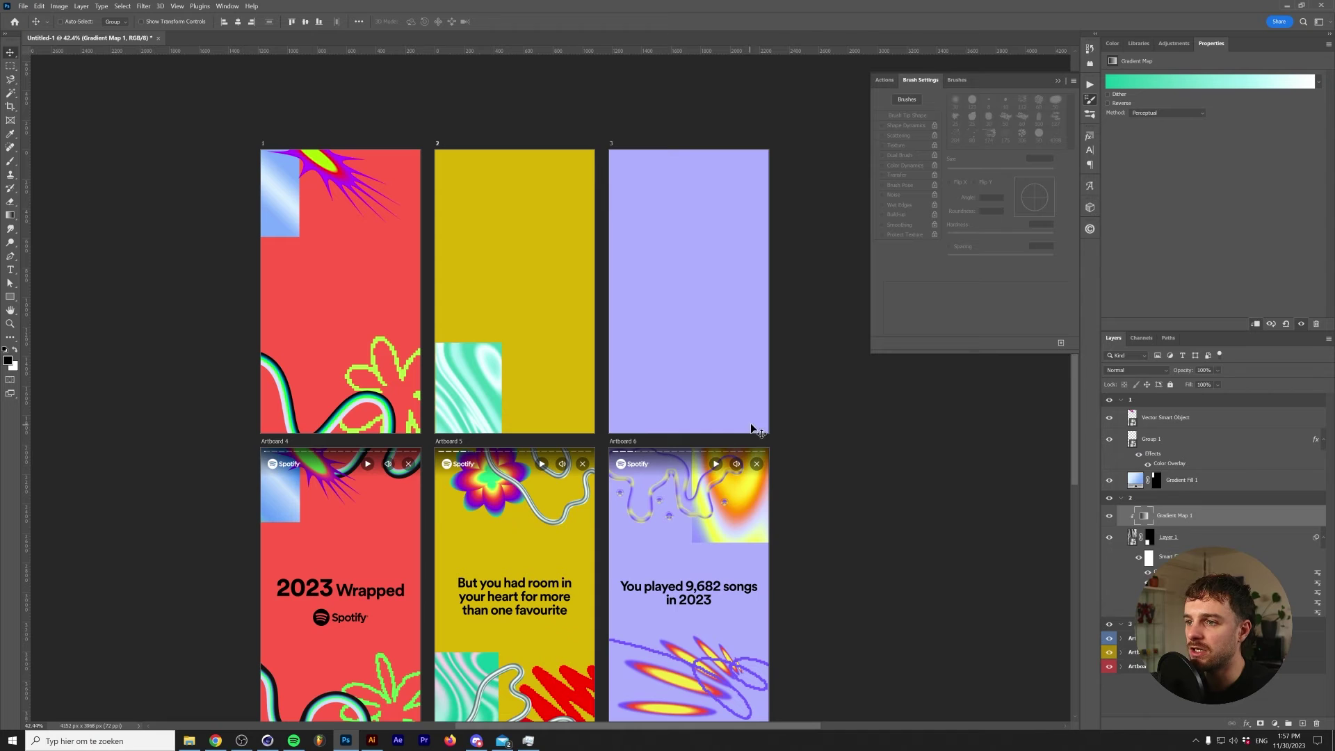
- Add a new empty layer inside artboard 3 and select the whole artboard area
click(1121, 498)
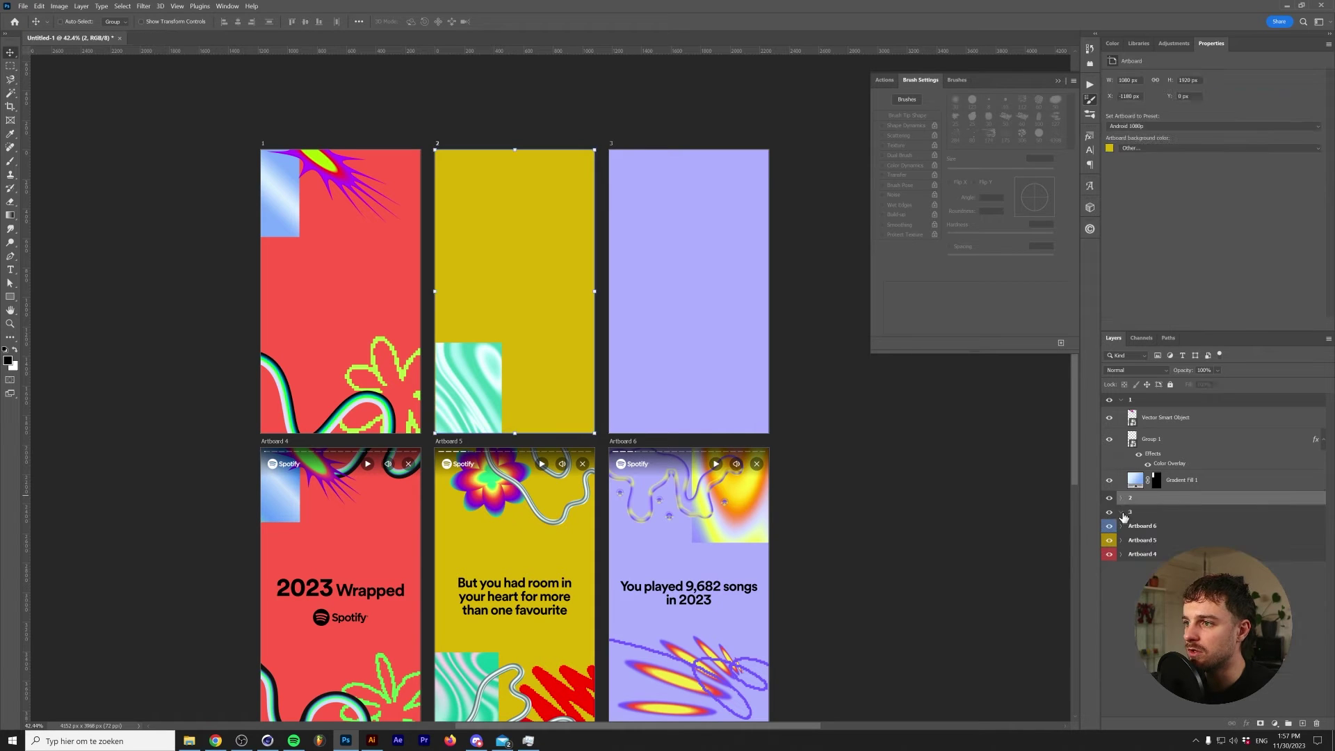
click(1124, 515)
click(1303, 724)
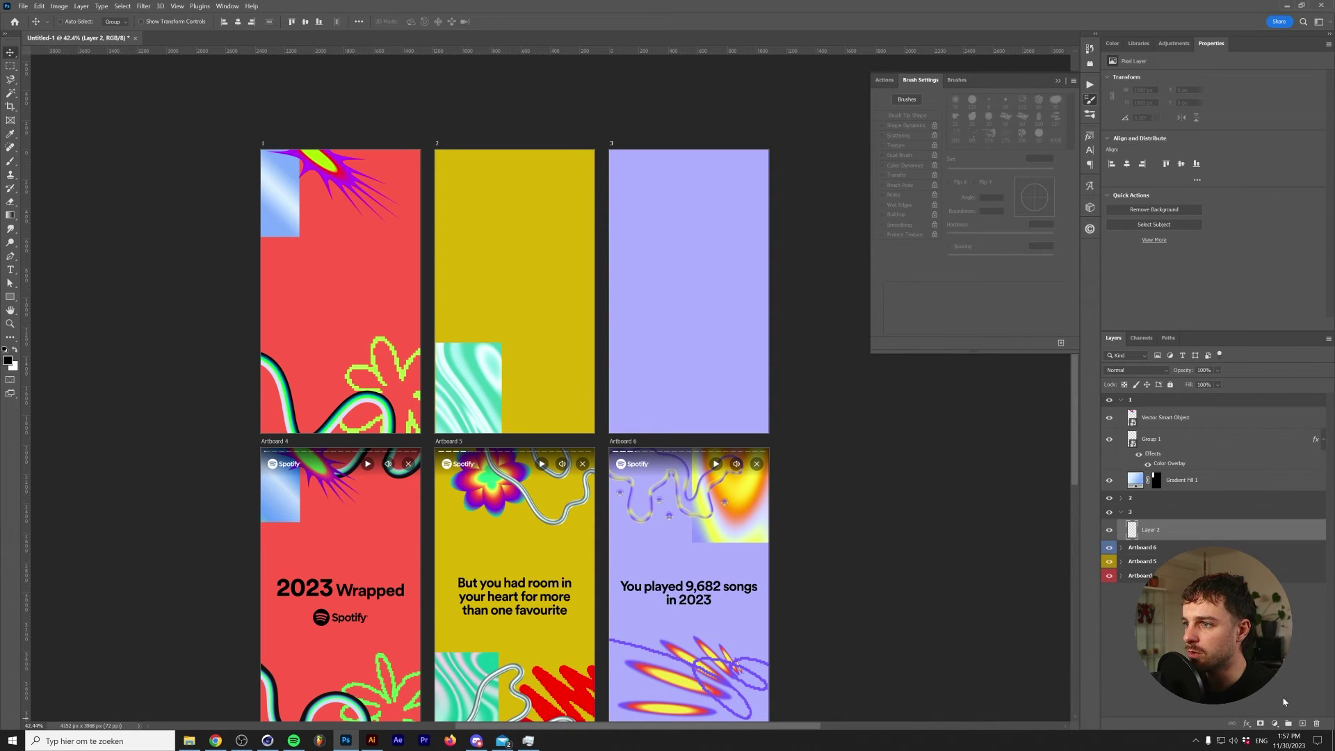
click(11, 66)
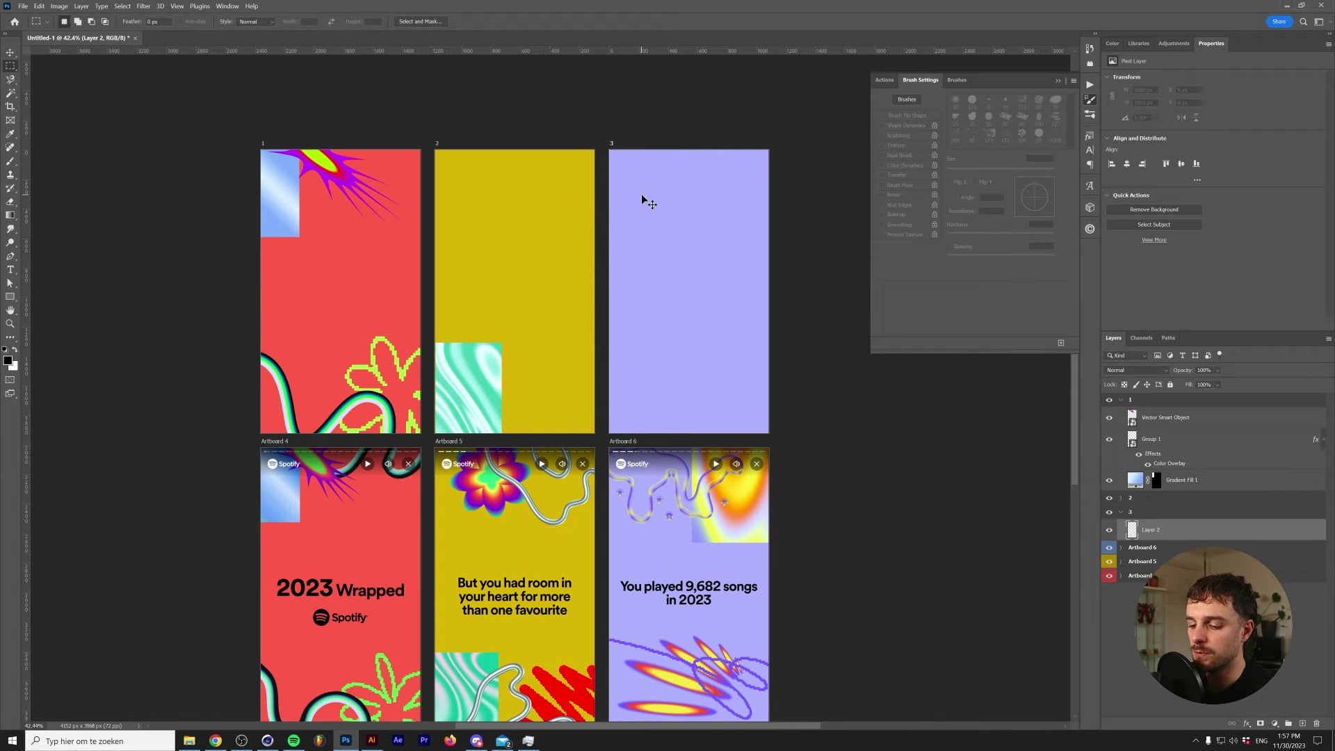
key(ctrl+a)
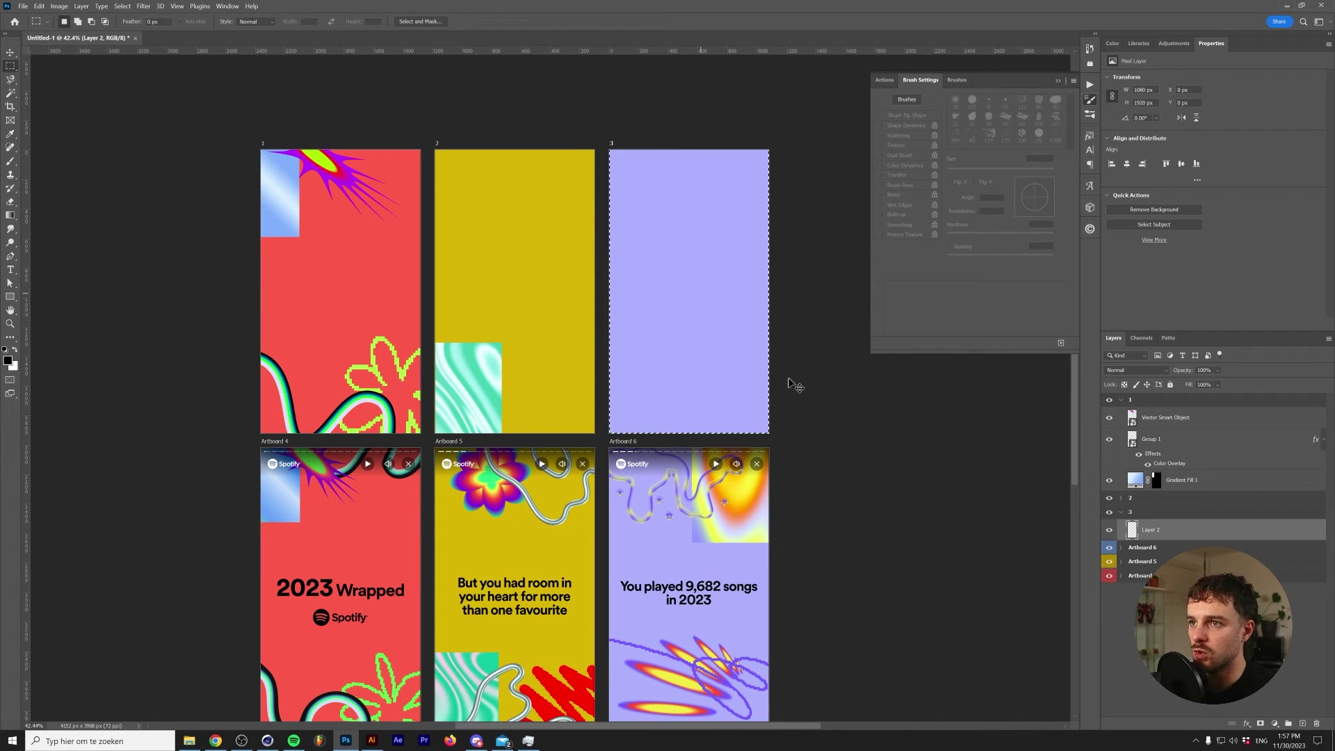
- Add a radial black-to-white gradient fill to artboard 3 and reduce its scale to a compact dark spot in the centre
click(1274, 726)
click(1287, 549)
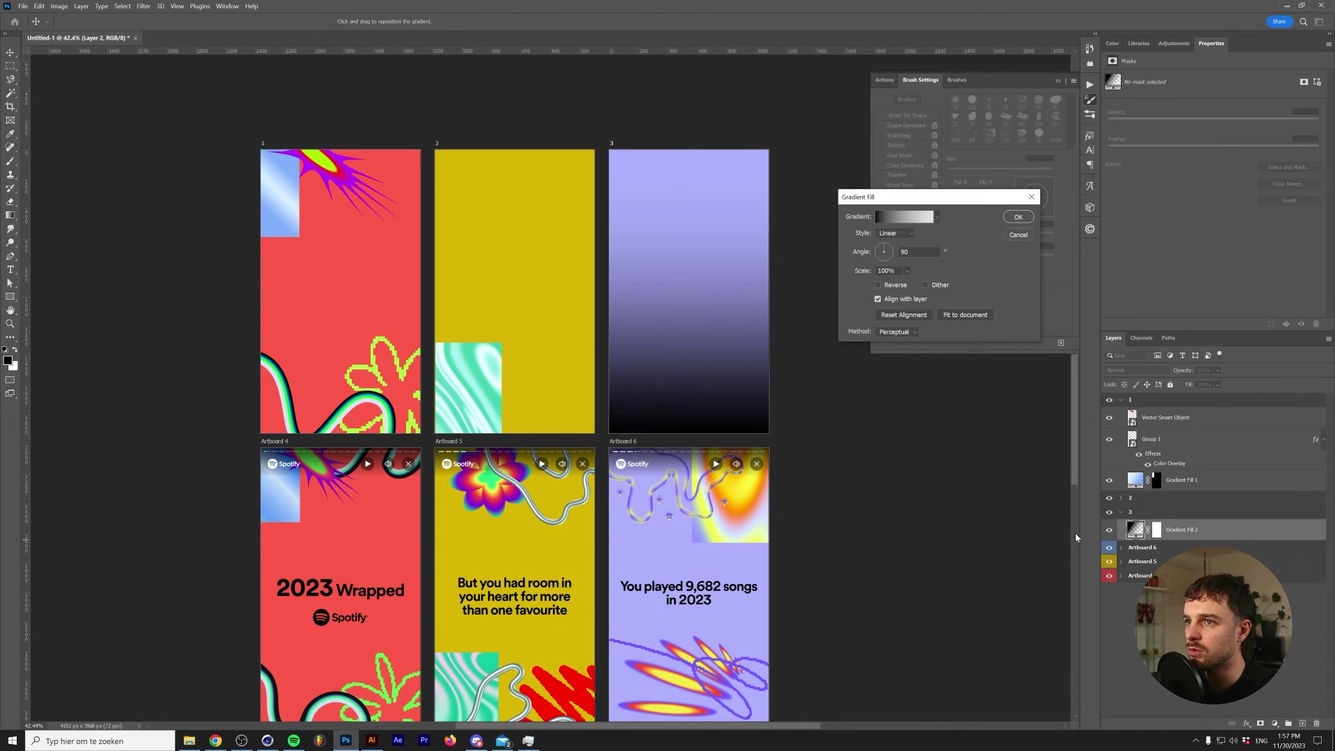
click(906, 233)
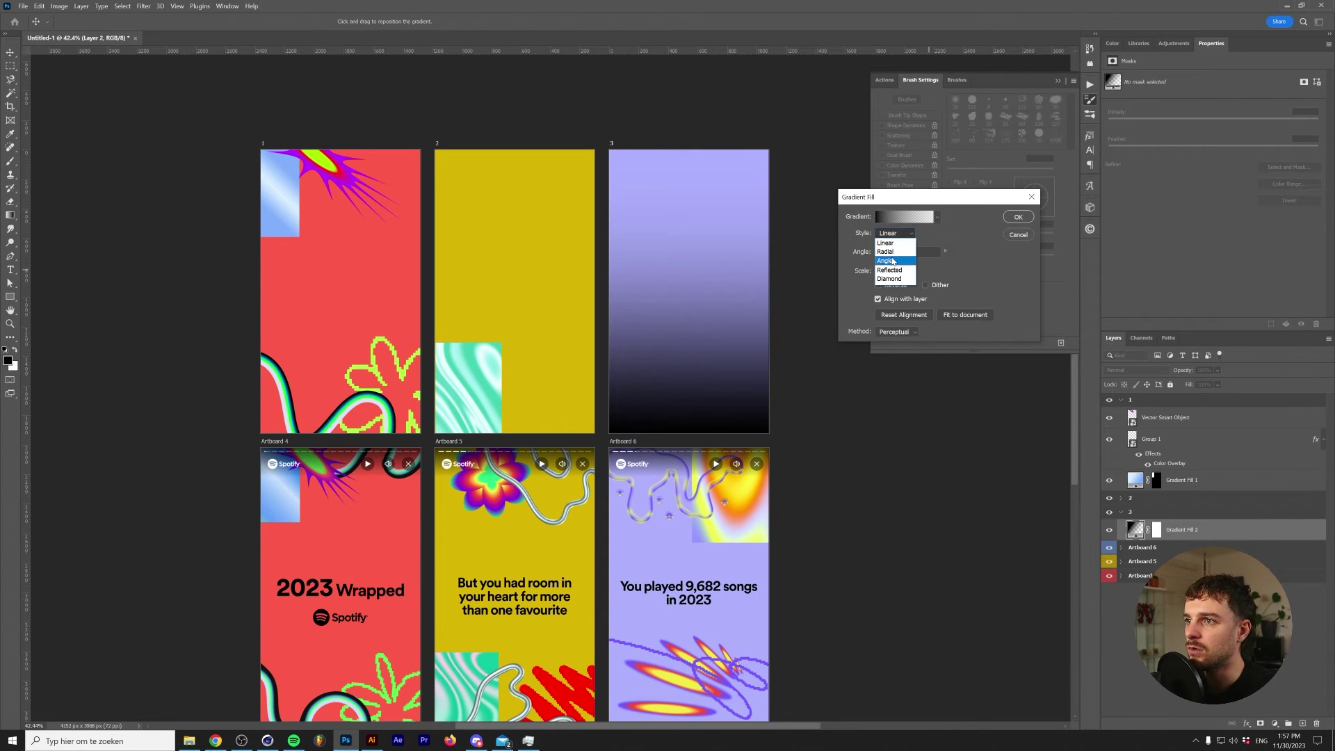
click(895, 247)
click(936, 216)
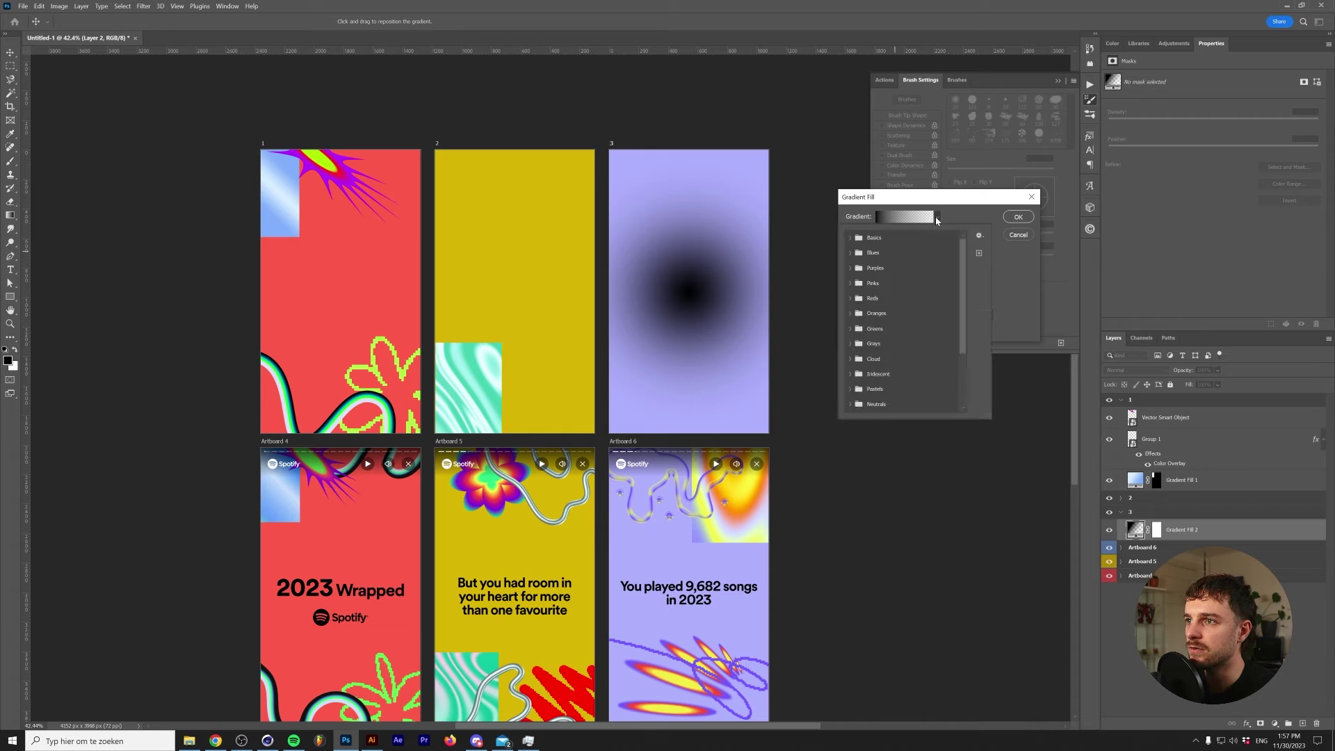
click(871, 256)
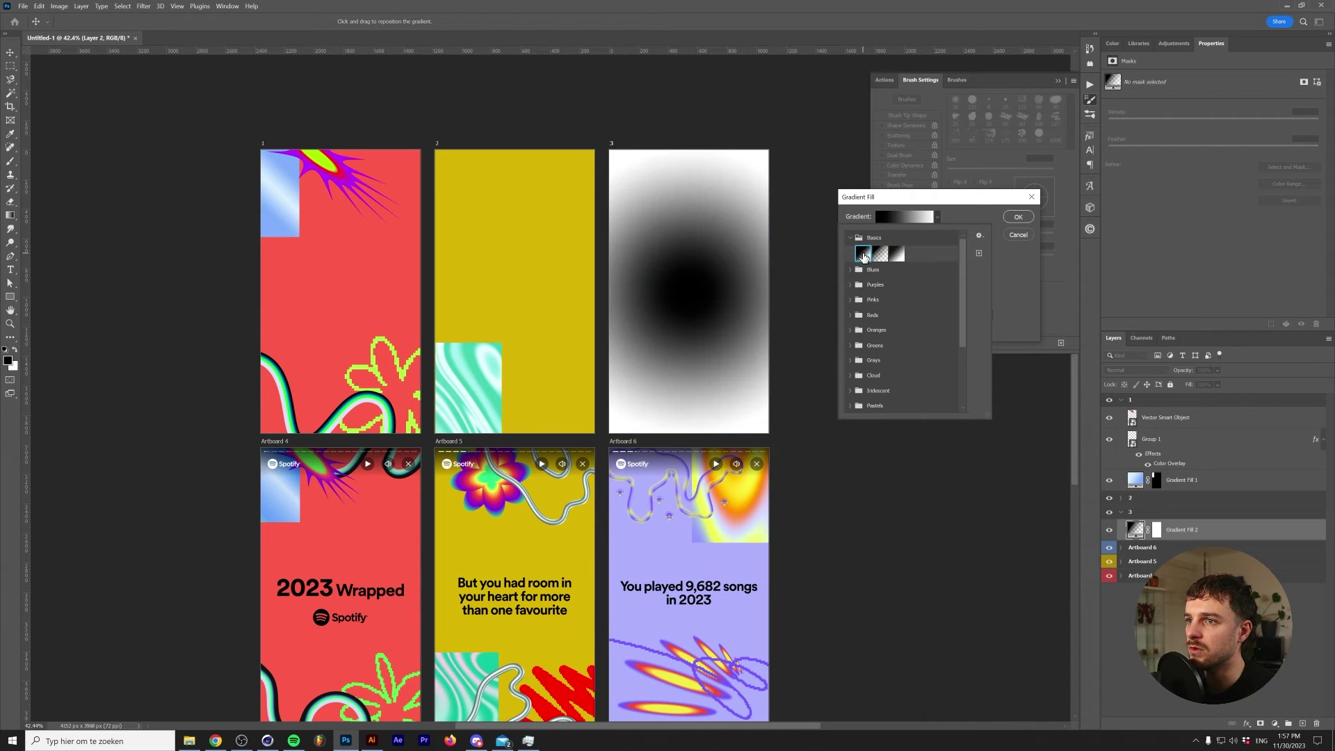
click(957, 223)
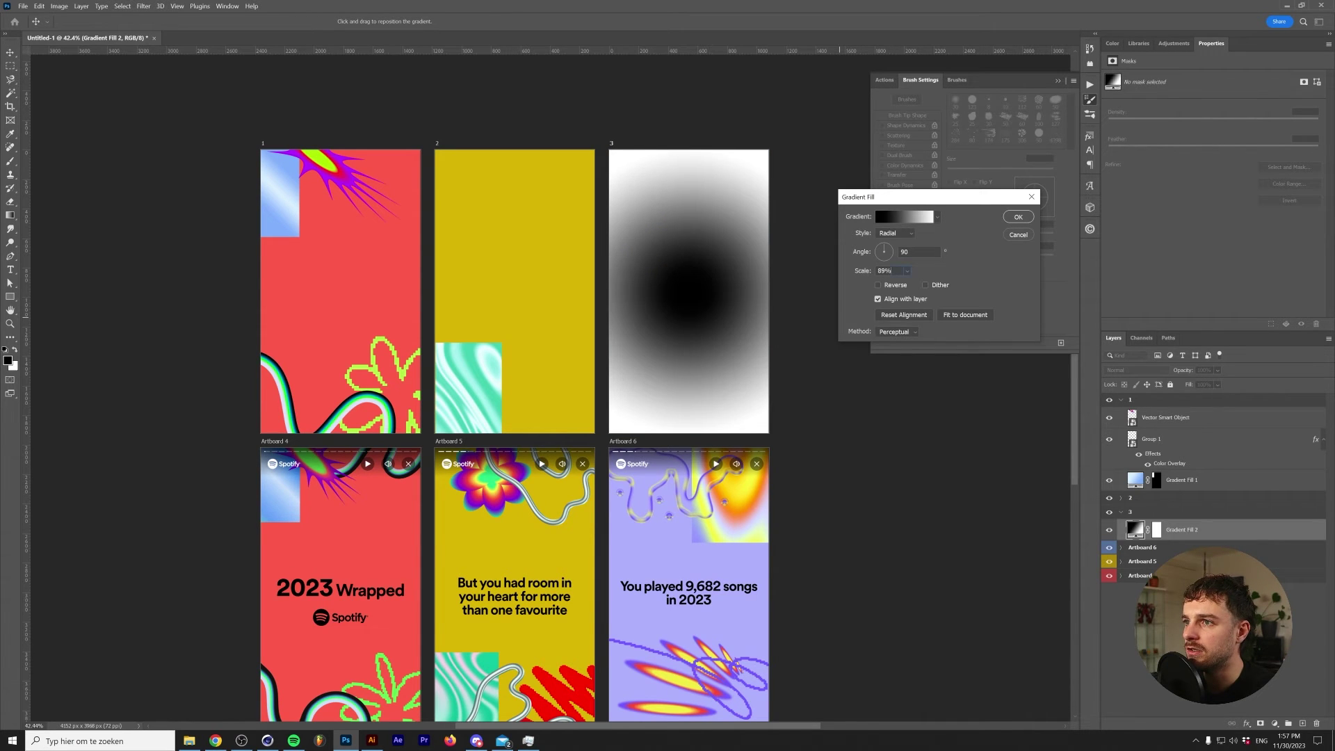
scroll(895, 271, down, 20)
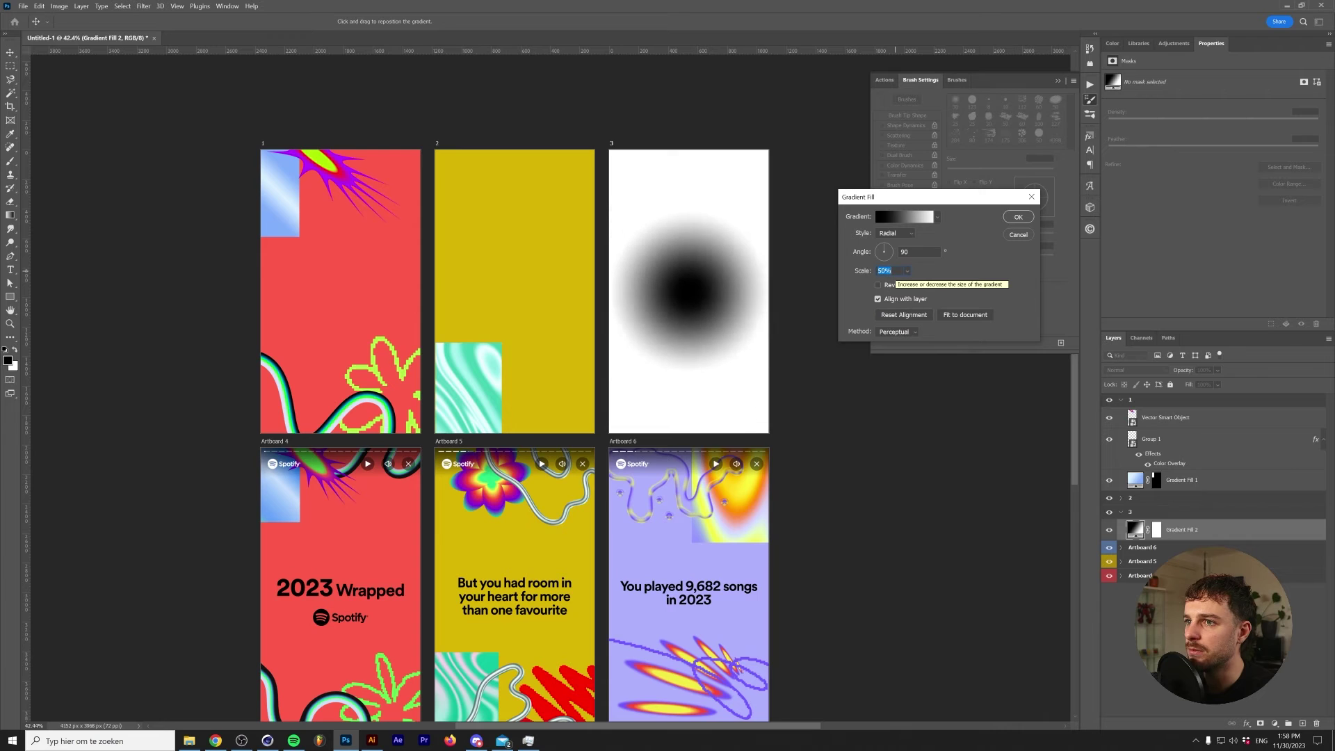
key(Return)
key(m)
- Rasterize the radial gradient fill layer in artboard 3 and delete its layer mask
right_click(1229, 529)
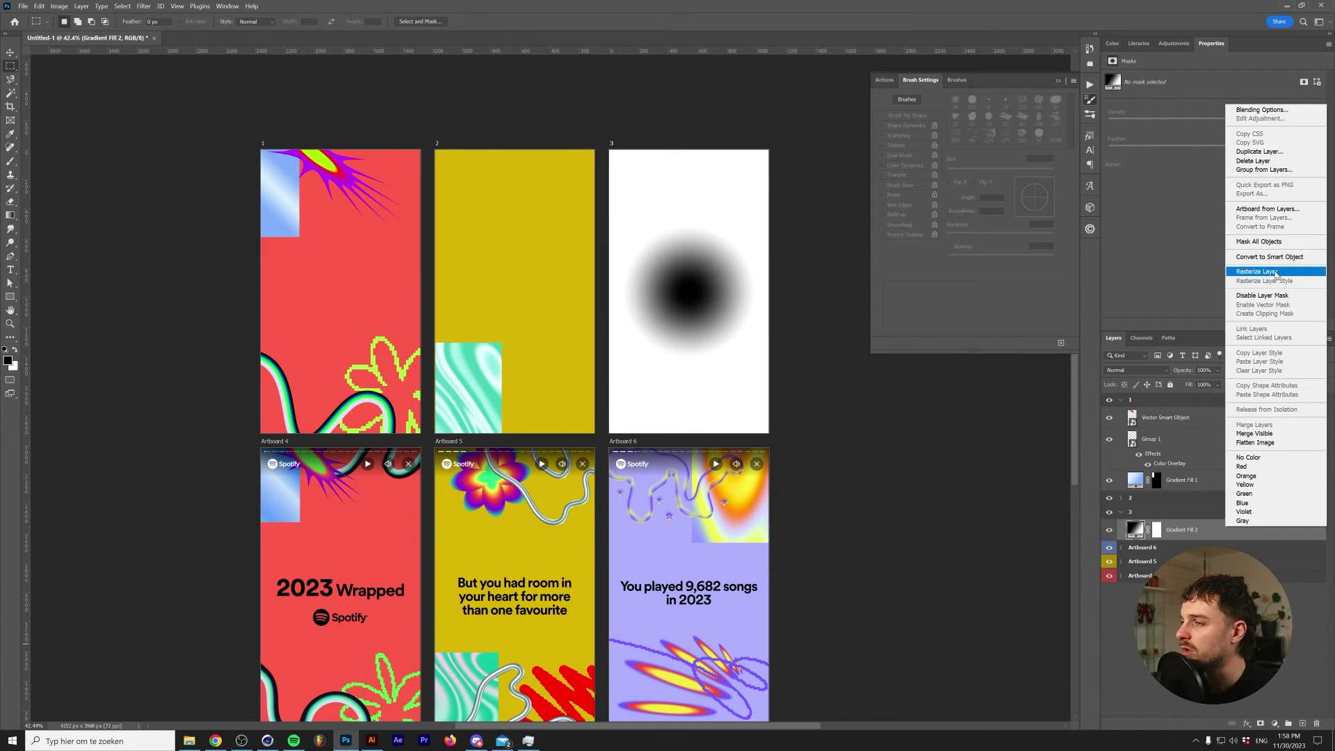
click(1276, 272)
right_click(1151, 530)
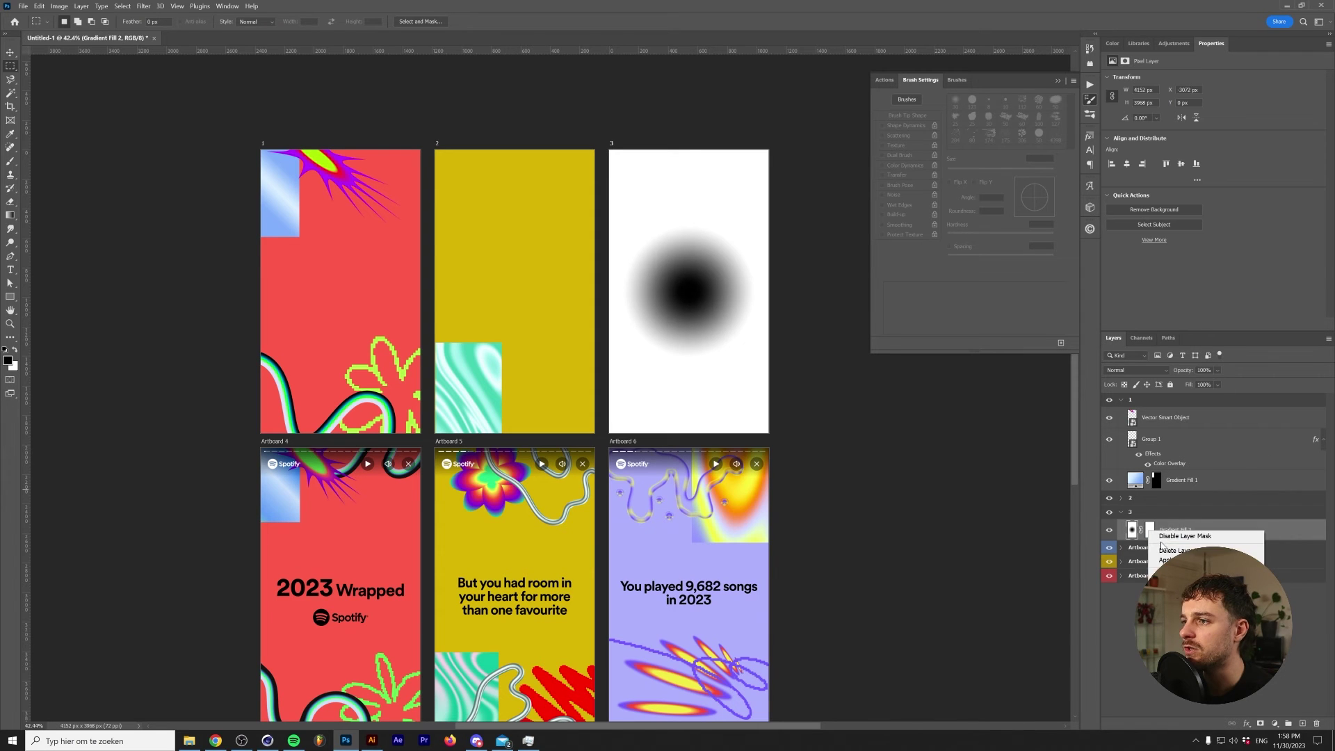
click(1156, 551)
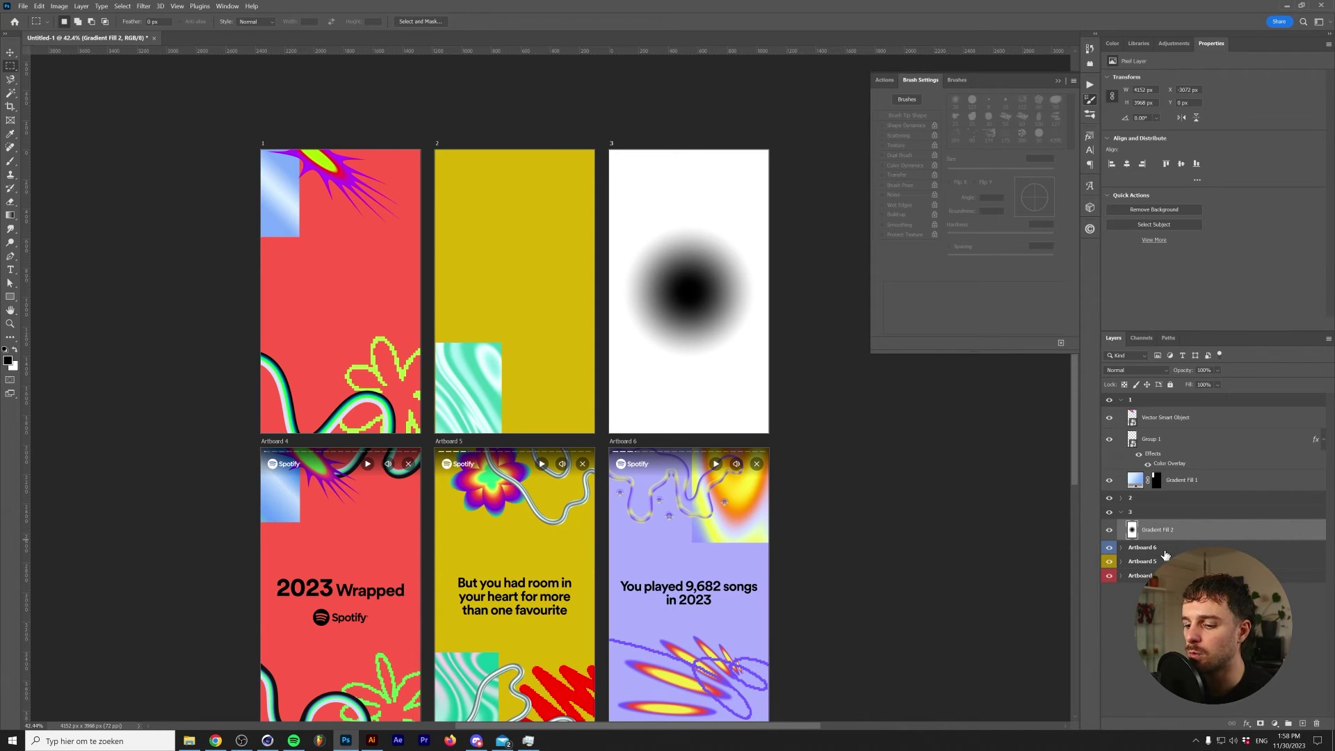
- Crop the rasterized gradient to artboard 3 by masking it to the full artboard selection and applying the mask
key(ctrl+a)
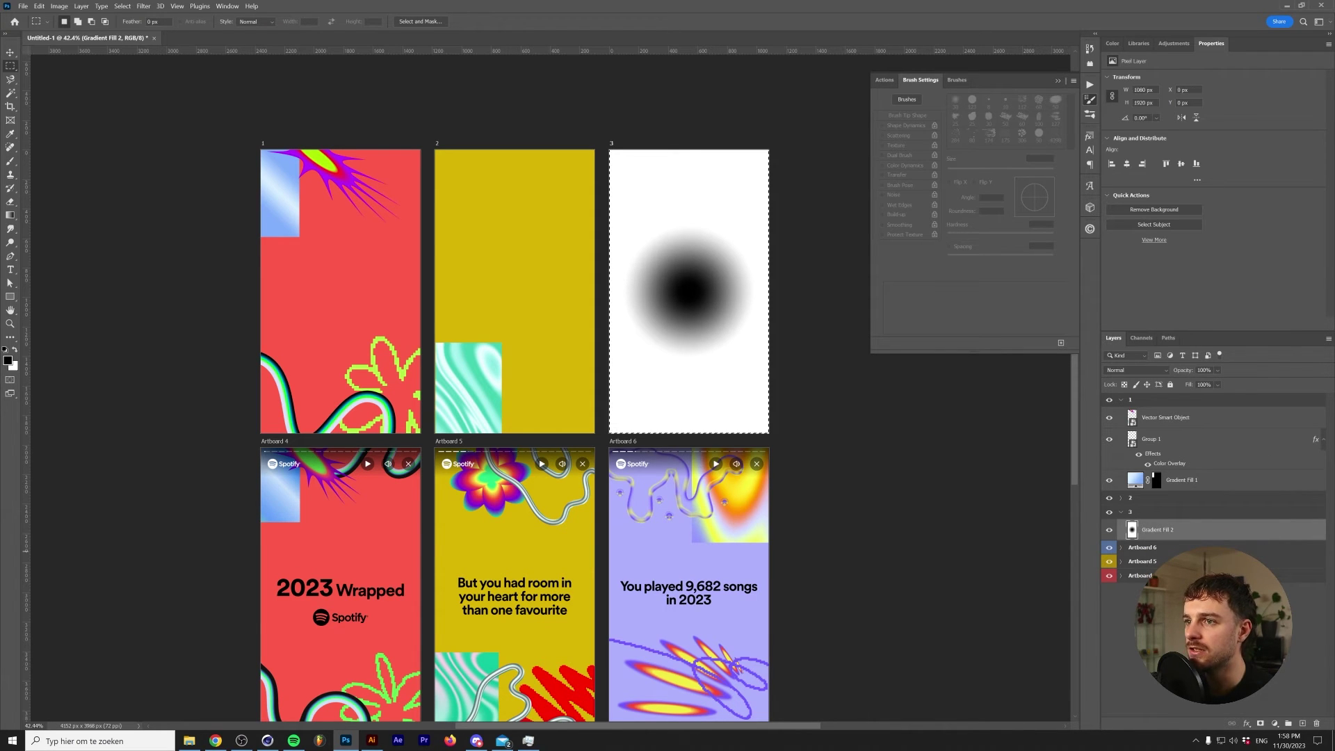
click(1261, 724)
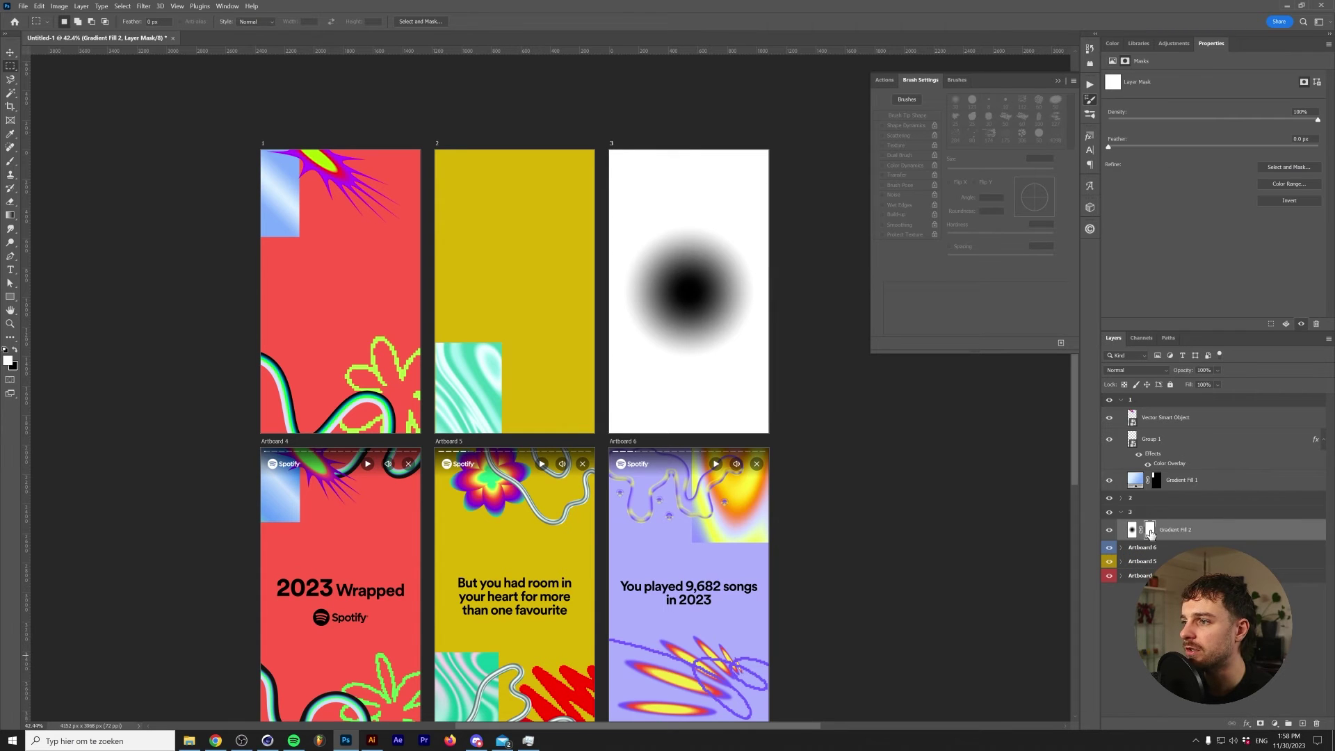
right_click(1151, 532)
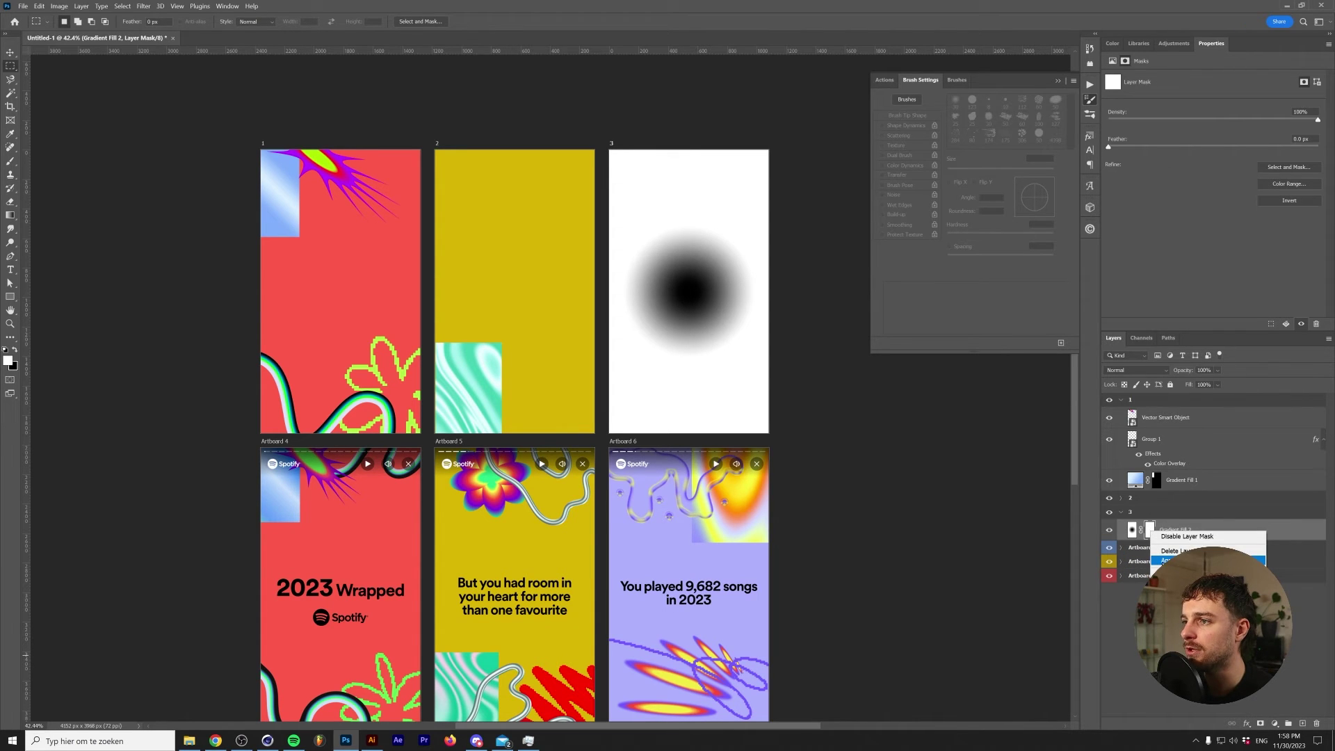
click(1161, 560)
- Try moving the cropped gradient layer slightly upward in artboard 3, and undo the move
key(v)
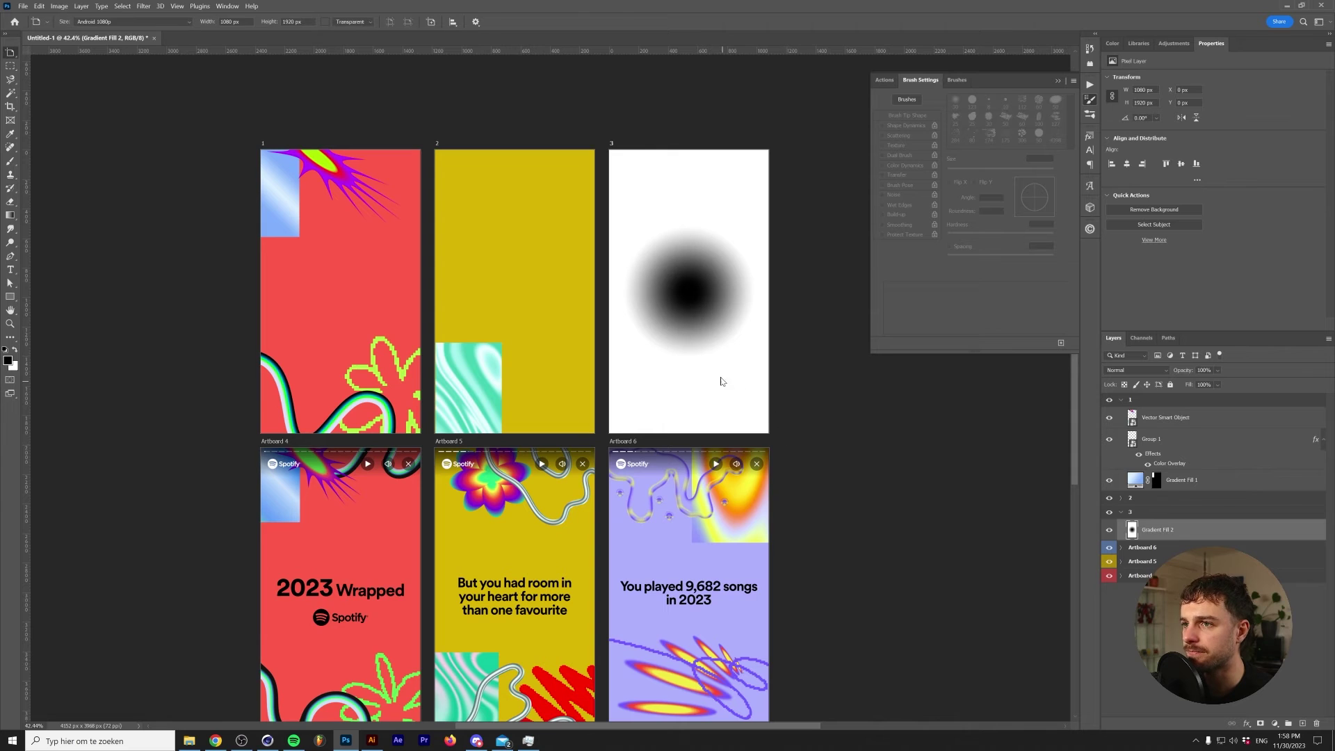
drag(723, 381, 741, 332)
key(ctrl+z)
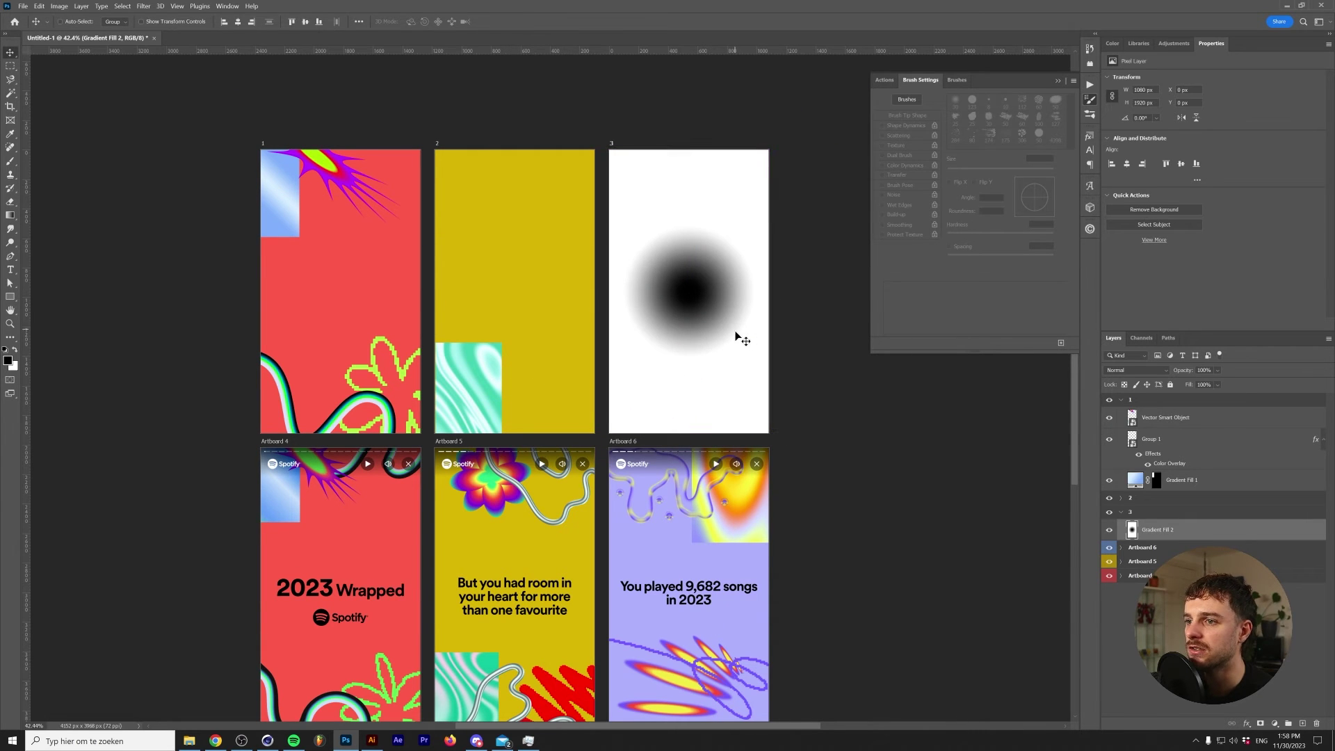
- Resize the black radial gradient layer to about 654 × 1816 px and move it against artboard 3's upper-right edges
key(ctrl+t)
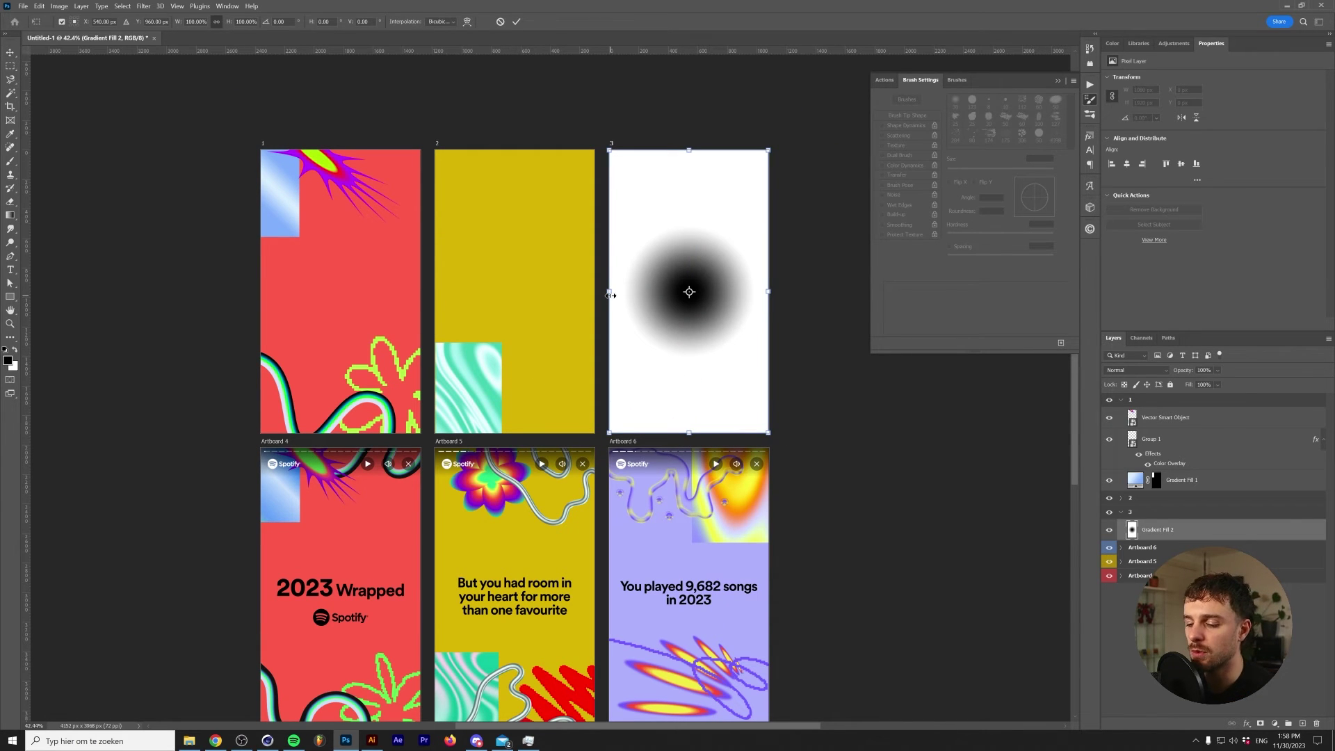
drag(610, 294, 668, 293)
mouse_move(719, 433)
mouse_down()
mouse_move(721, 398)
mouse_move(720, 417)
mouse_up()
drag(669, 283, 672, 284)
drag(714, 364, 714, 311)
key(Return)
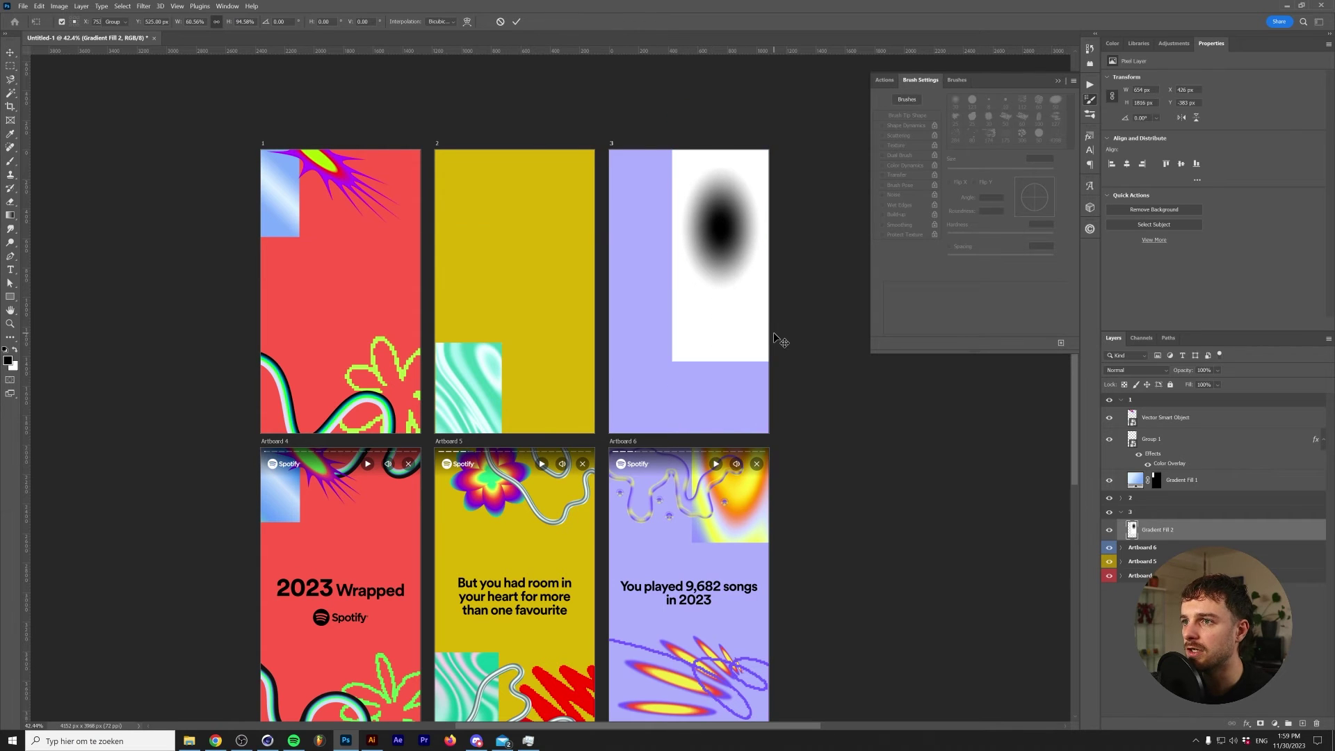
- Delete the lower white strip of the gradient rectangle in artboard 3 with a rectangular selection, and deselect
key(m)
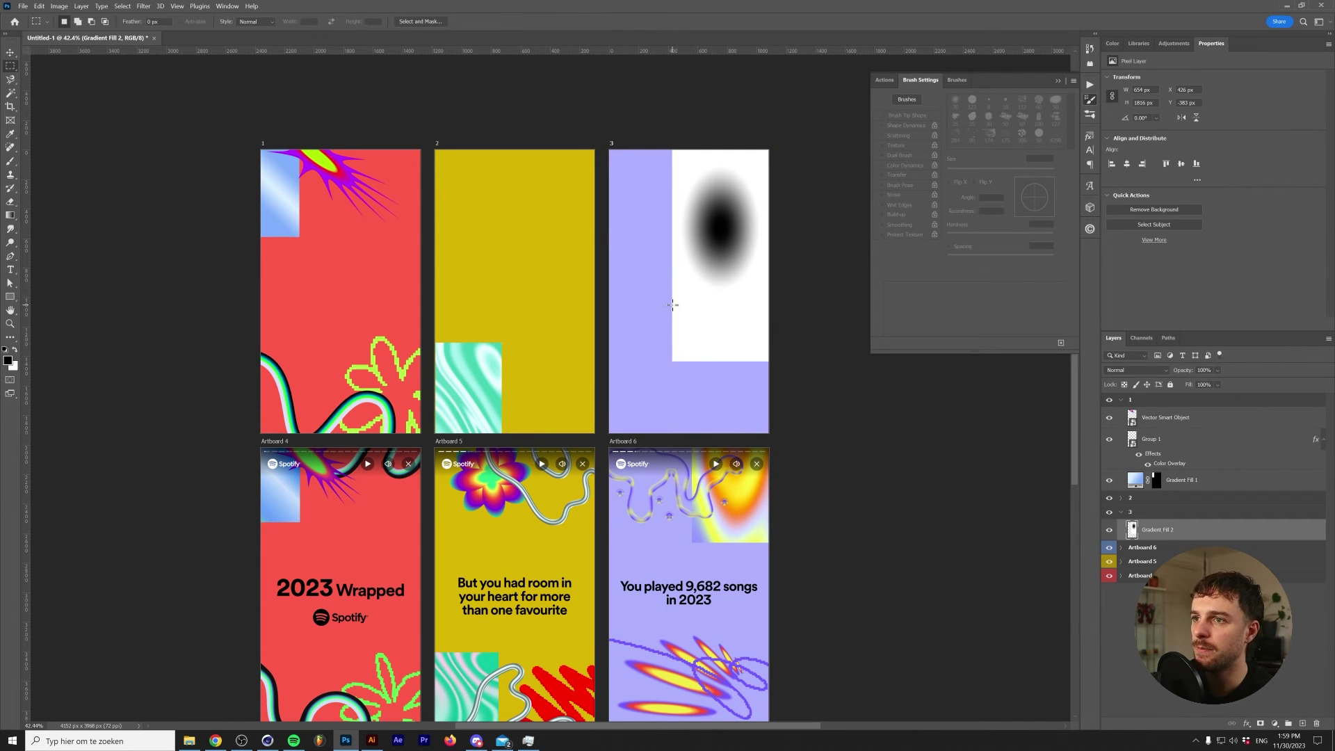
drag(644, 303, 923, 387)
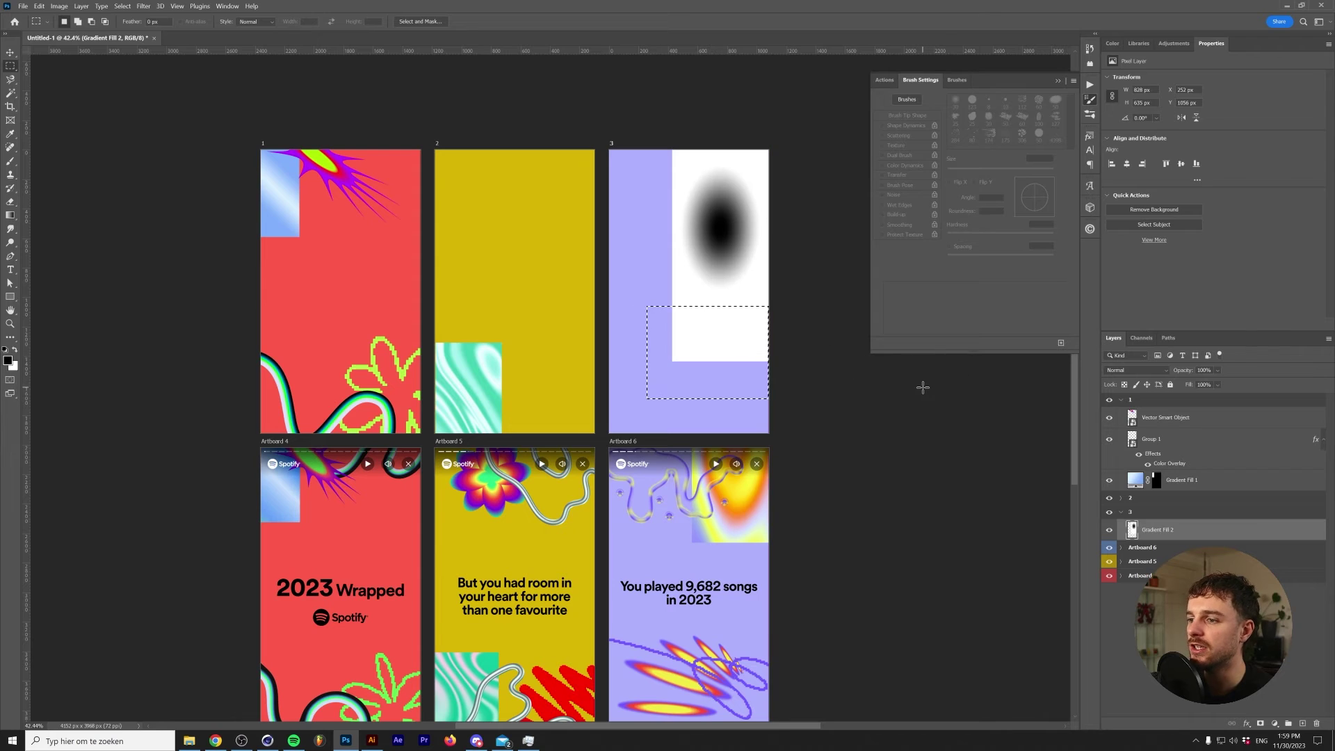
key(ctrl+d)
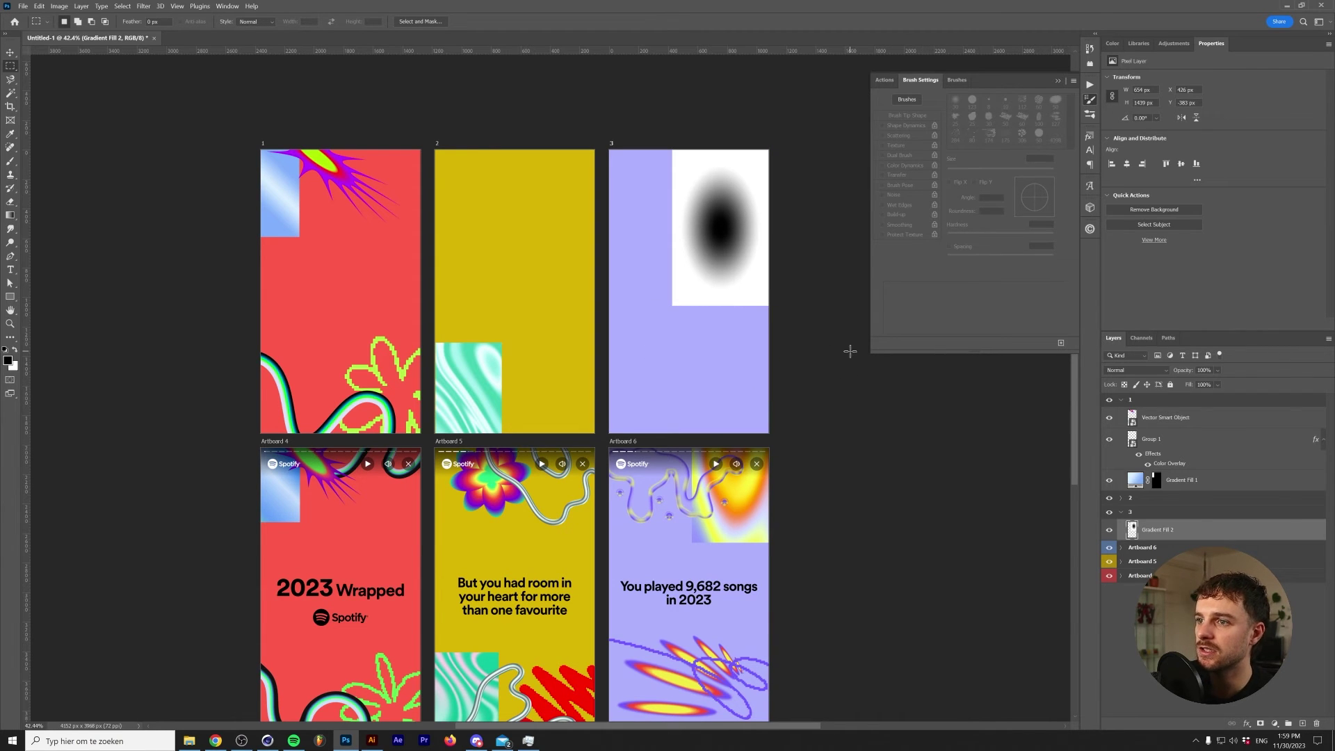
- Add a Gradient Map adjustment clipped to the radial gradient layer in artboard 3 and delete its layer mask
click(1174, 43)
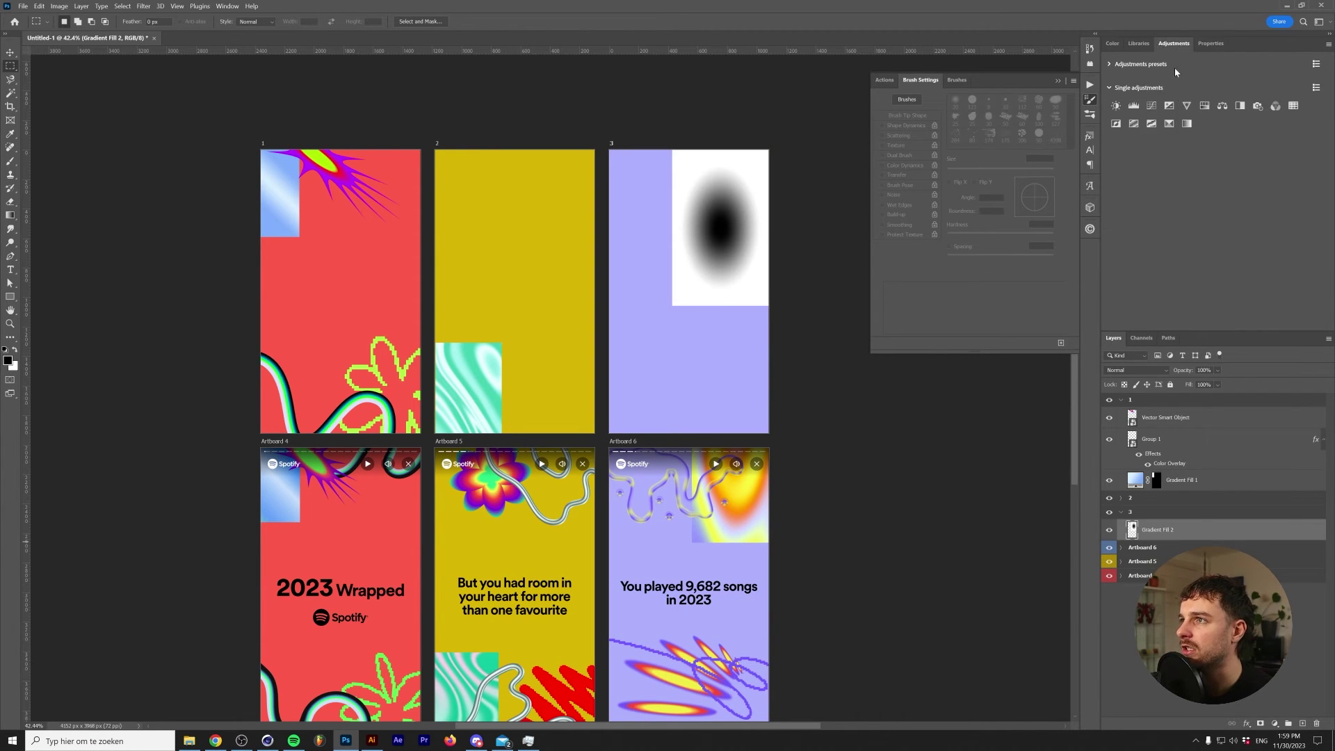
click(1187, 124)
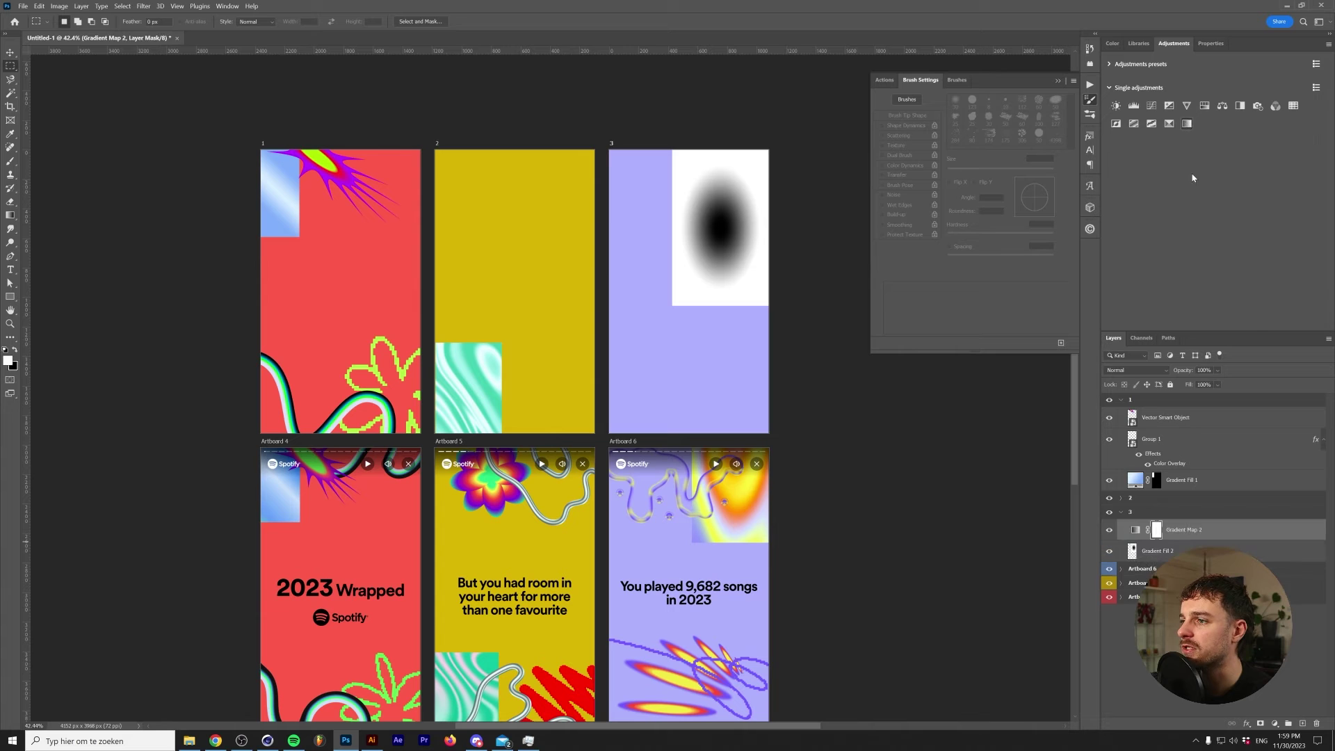
alt+click(1177, 539)
scroll(609, 532, up, 5)
drag(807, 432, 601, 571)
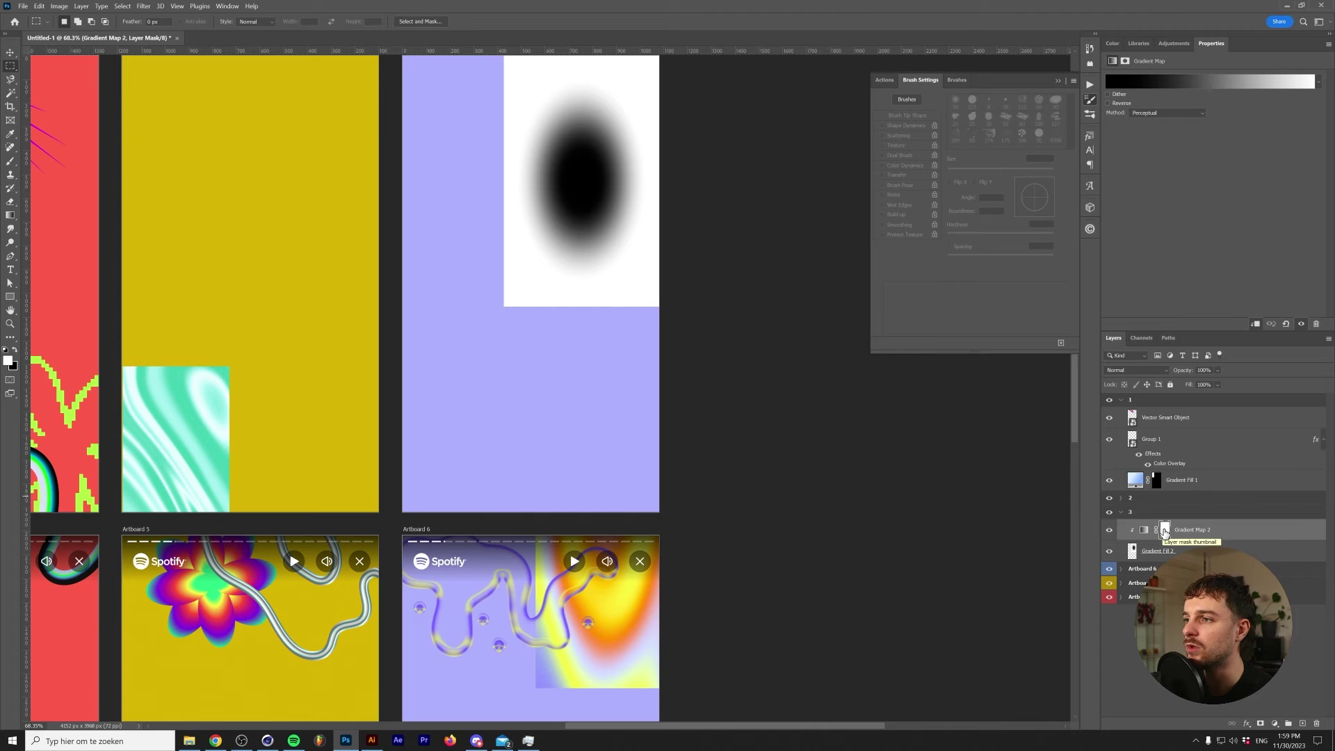
right_click(1165, 530)
click(1186, 550)
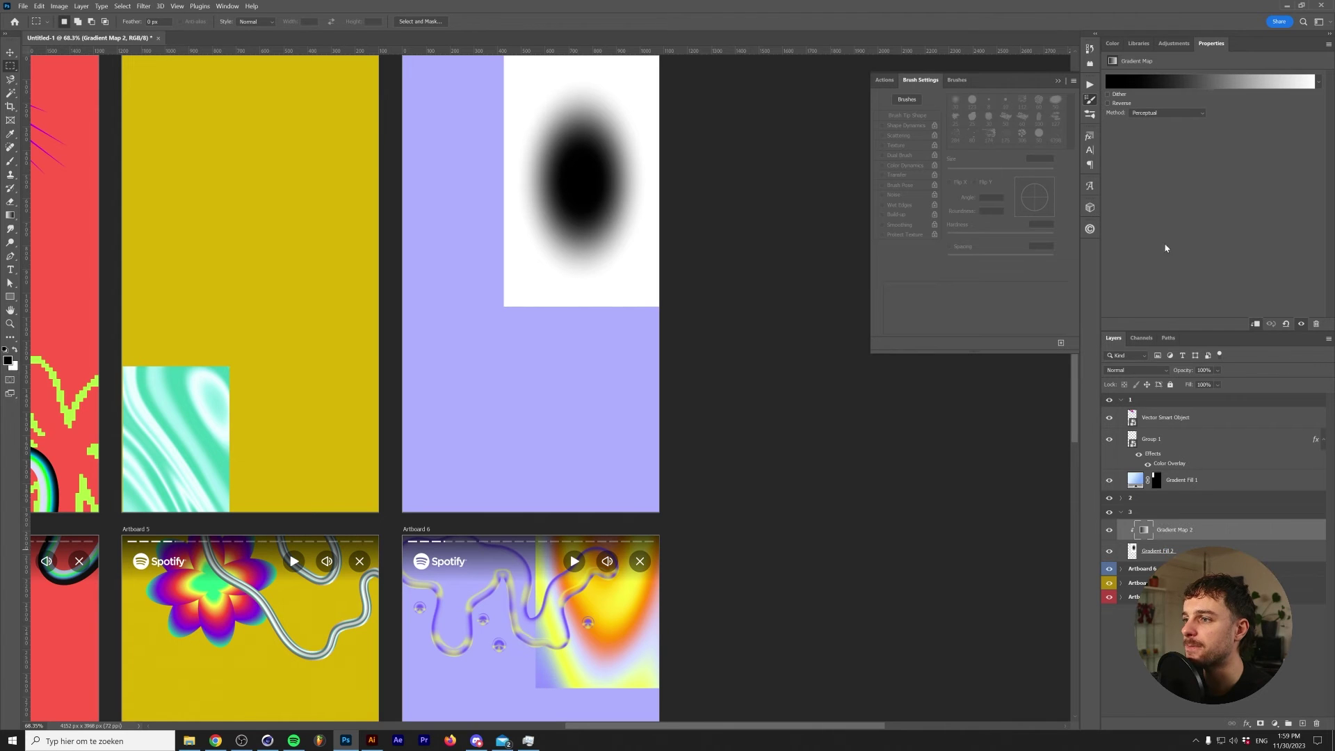
- Set the gradient map's first colour stop to orange ff8b22, sampled from the reference gradient in Artboard 6
click(1216, 83)
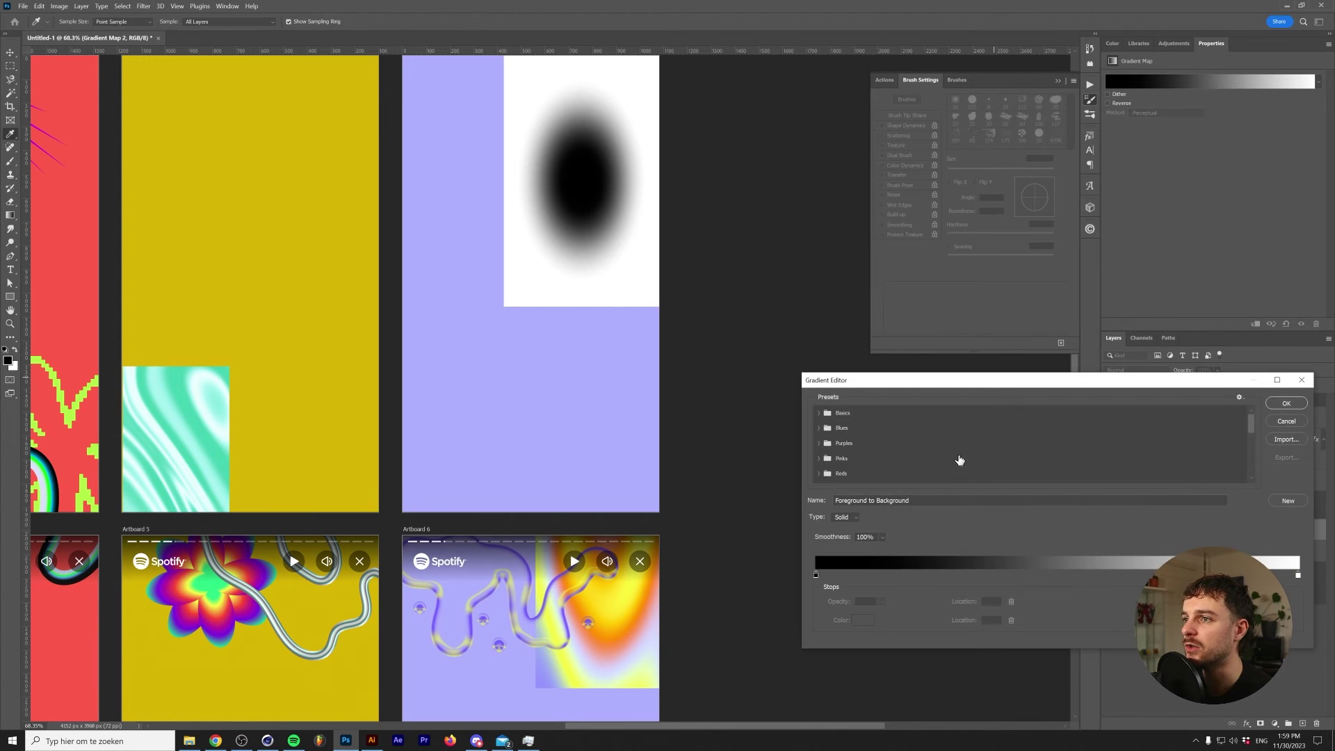
click(816, 576)
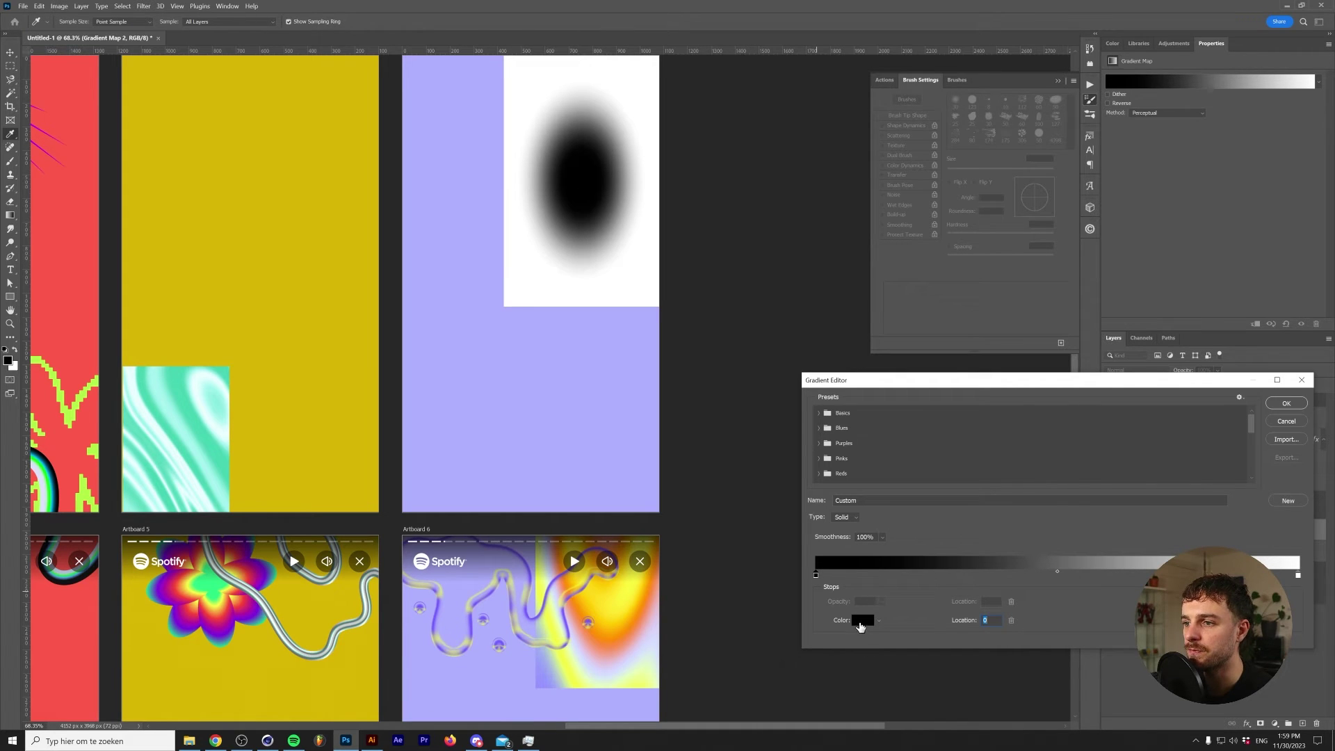
click(863, 620)
click(612, 637)
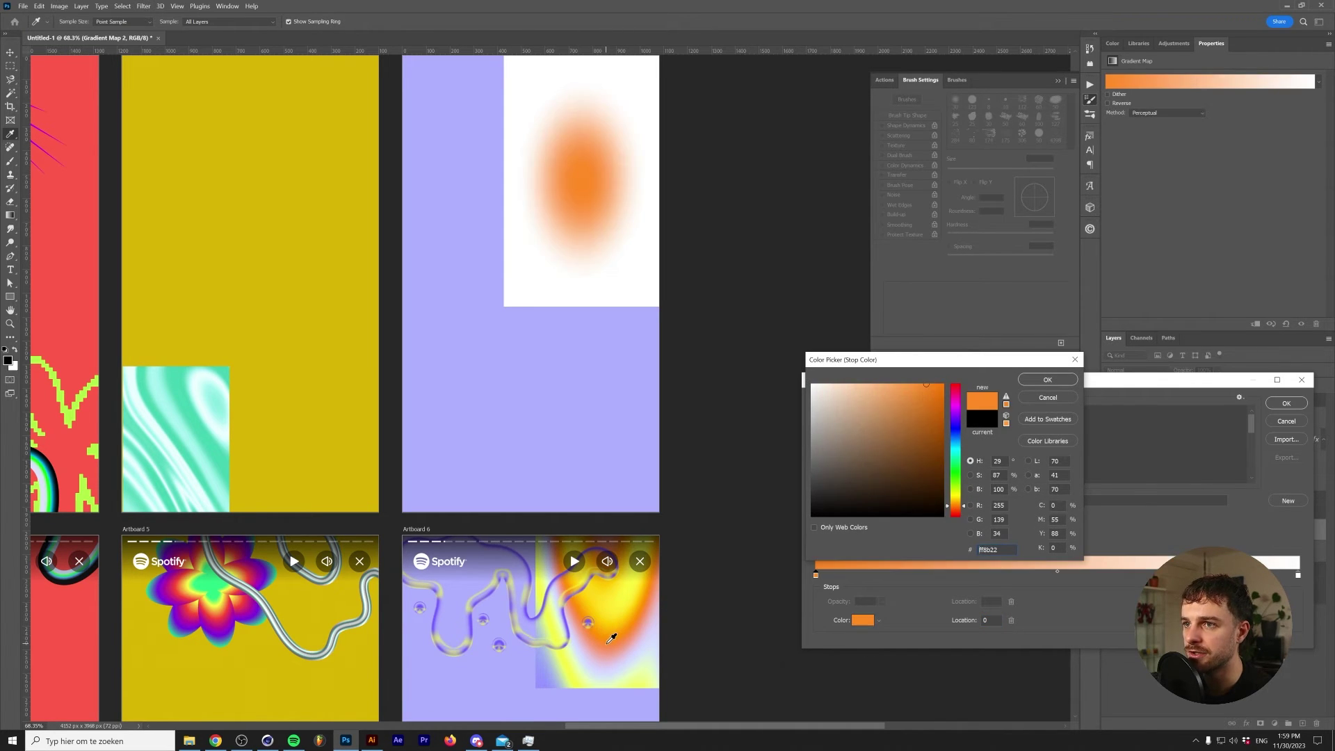
click(1055, 379)
- Add a second colour stop at location 17 and set it to yellow fded37 sampled from the reference
drag(887, 576, 901, 577)
click(855, 623)
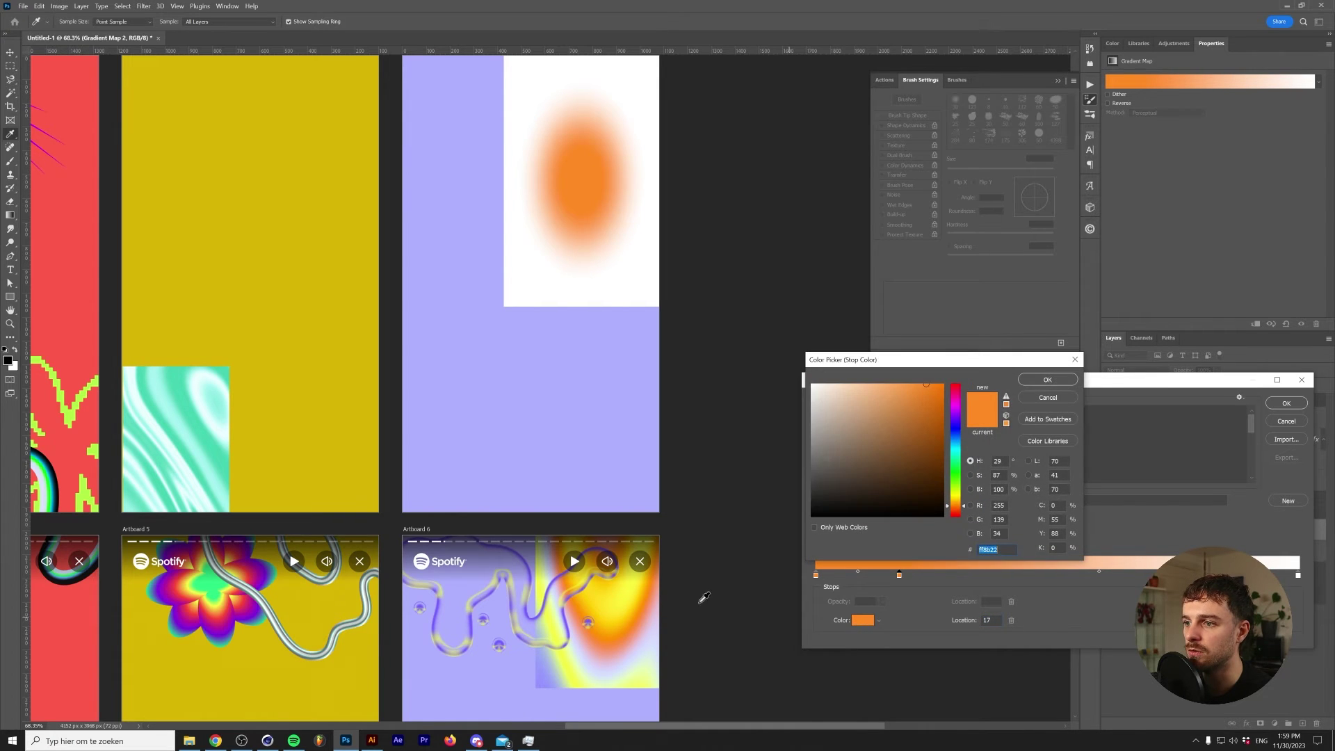
click(623, 596)
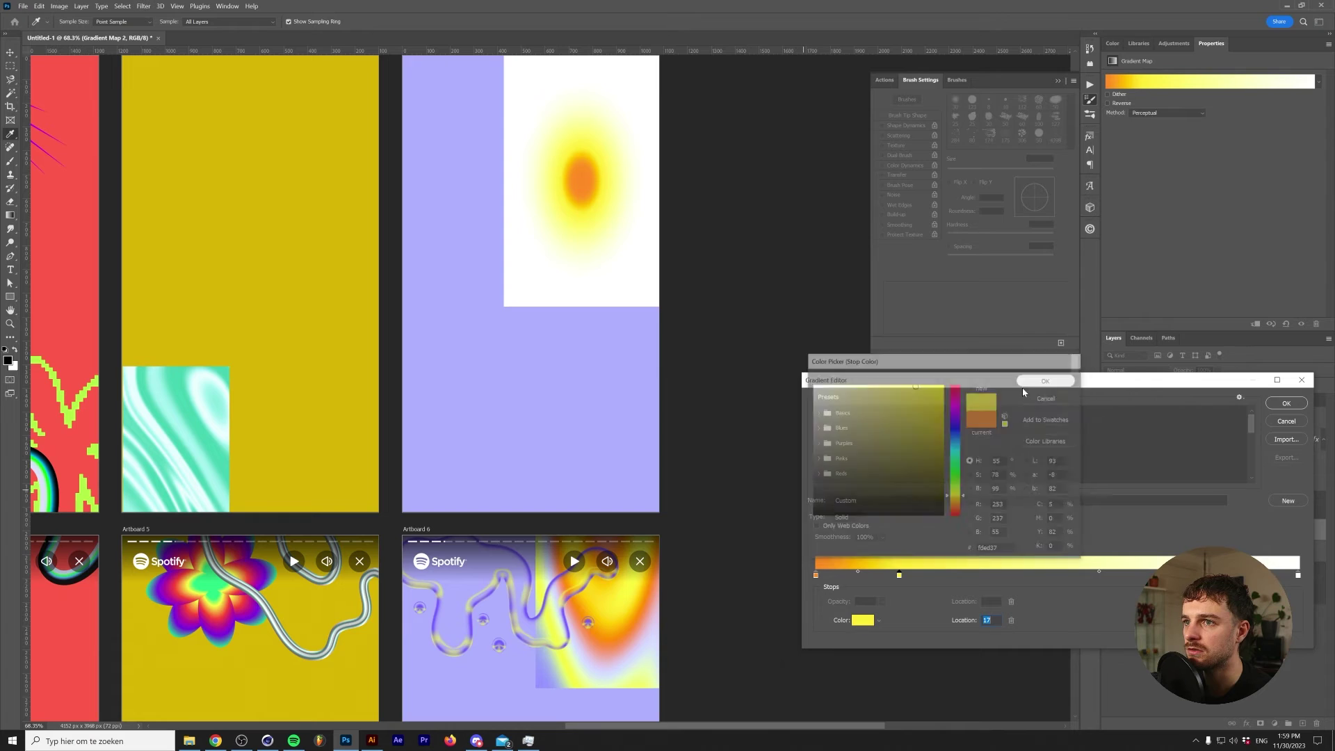
click(1047, 379)
- Add an orange stop at location 26 and a pale lavender d8d8fc stop at location 37 to the gradient map
click(816, 575)
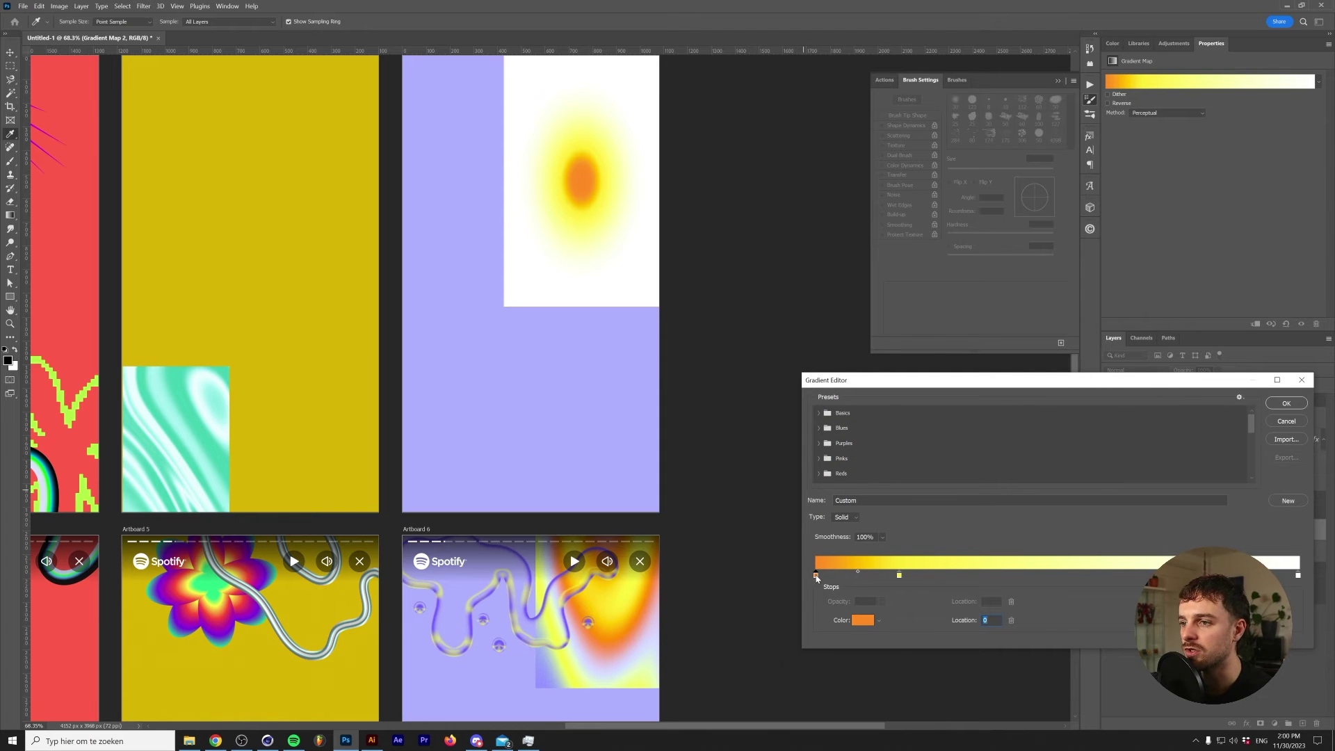
click(940, 578)
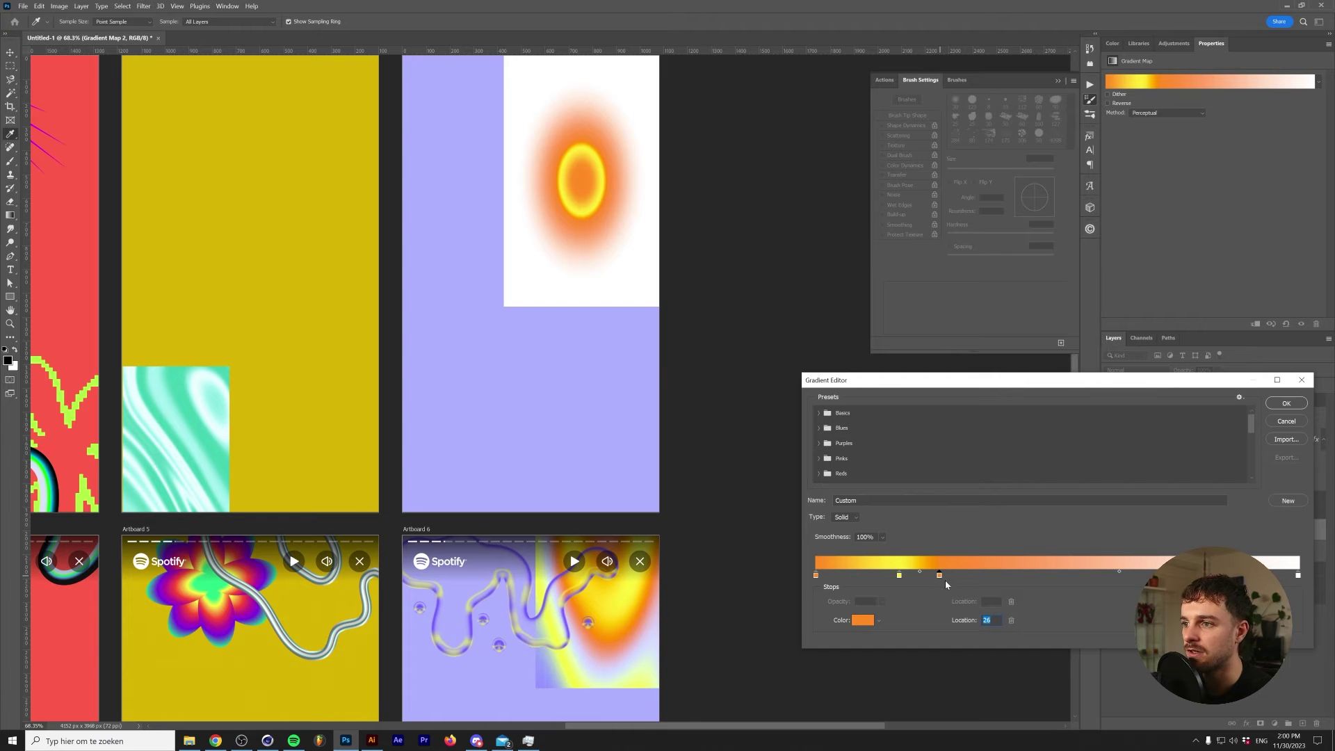
click(995, 576)
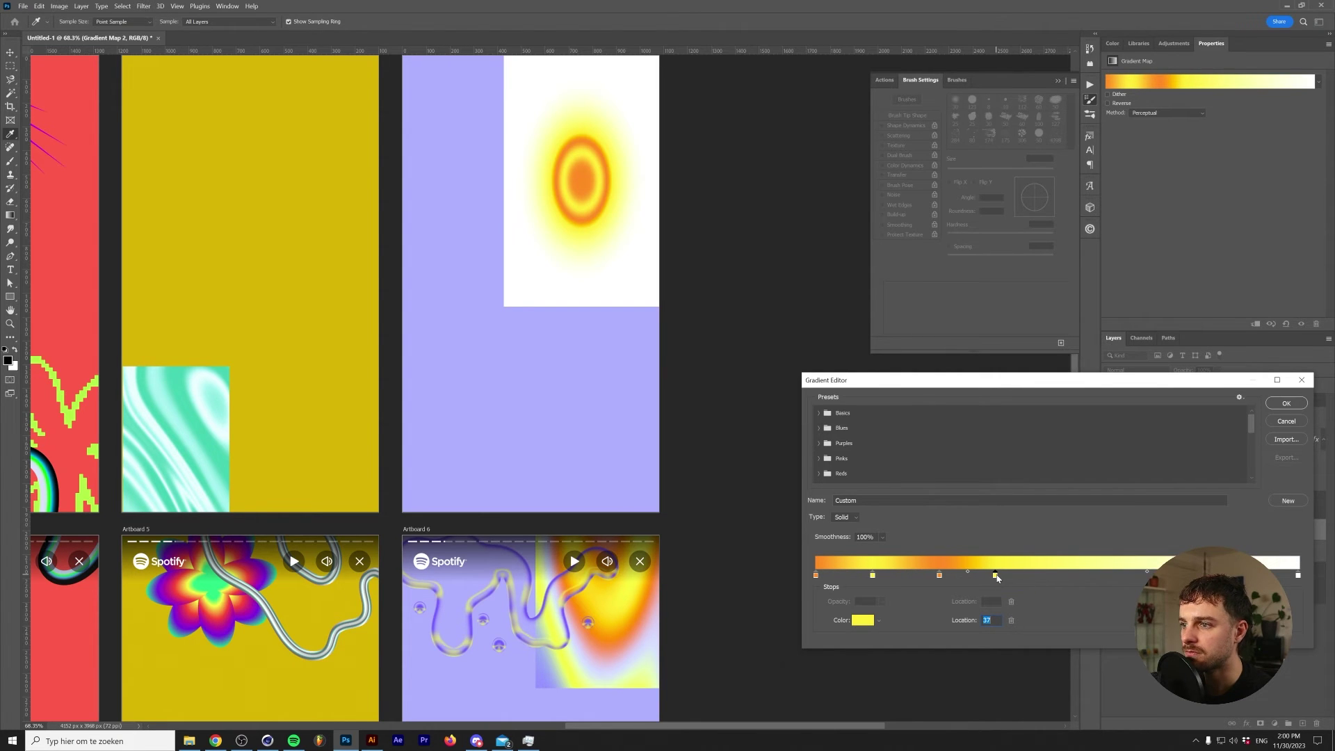
click(866, 624)
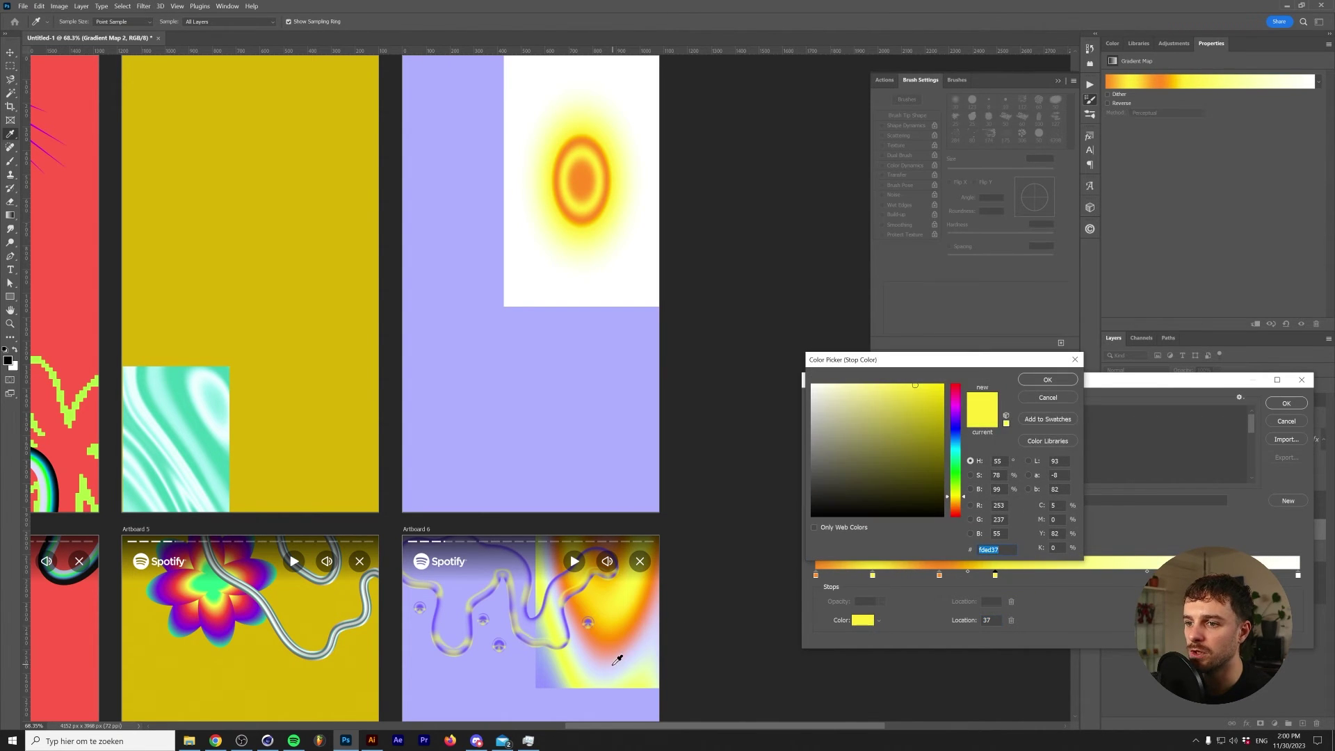
text(d8d8fc)
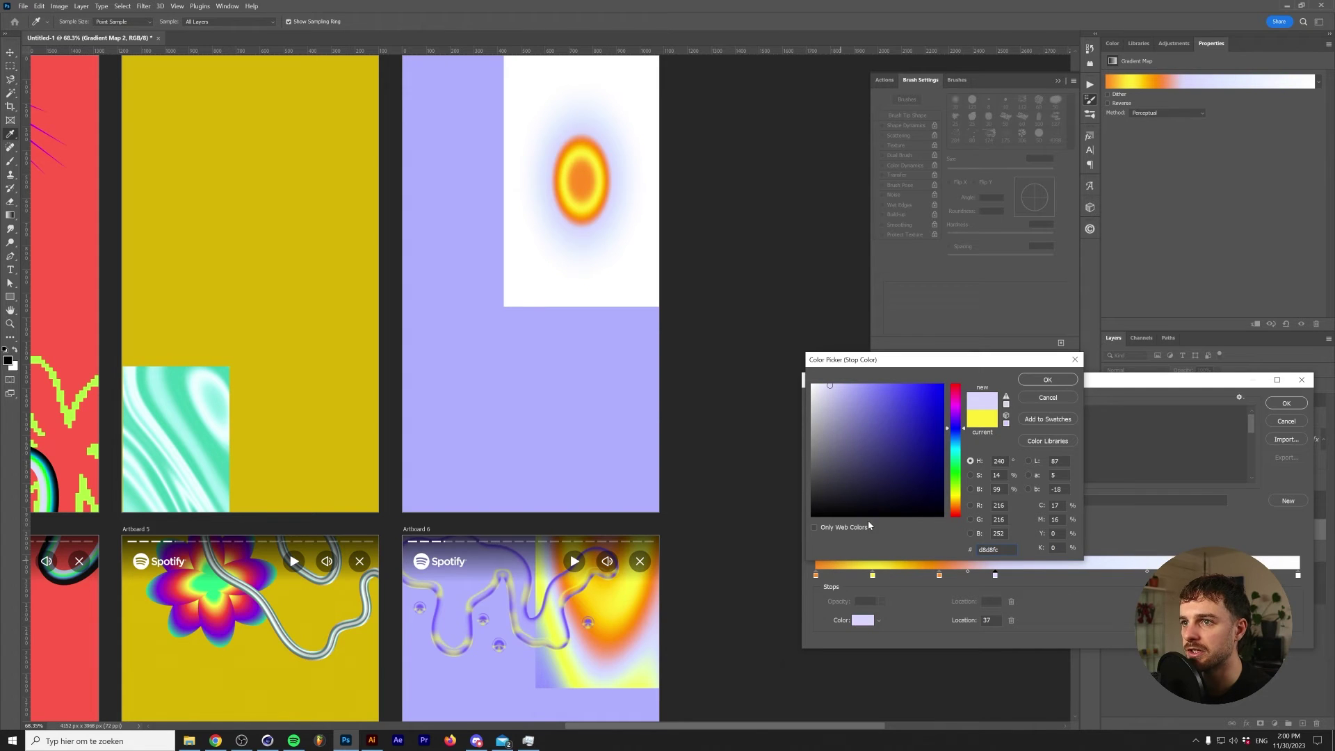
click(1048, 380)
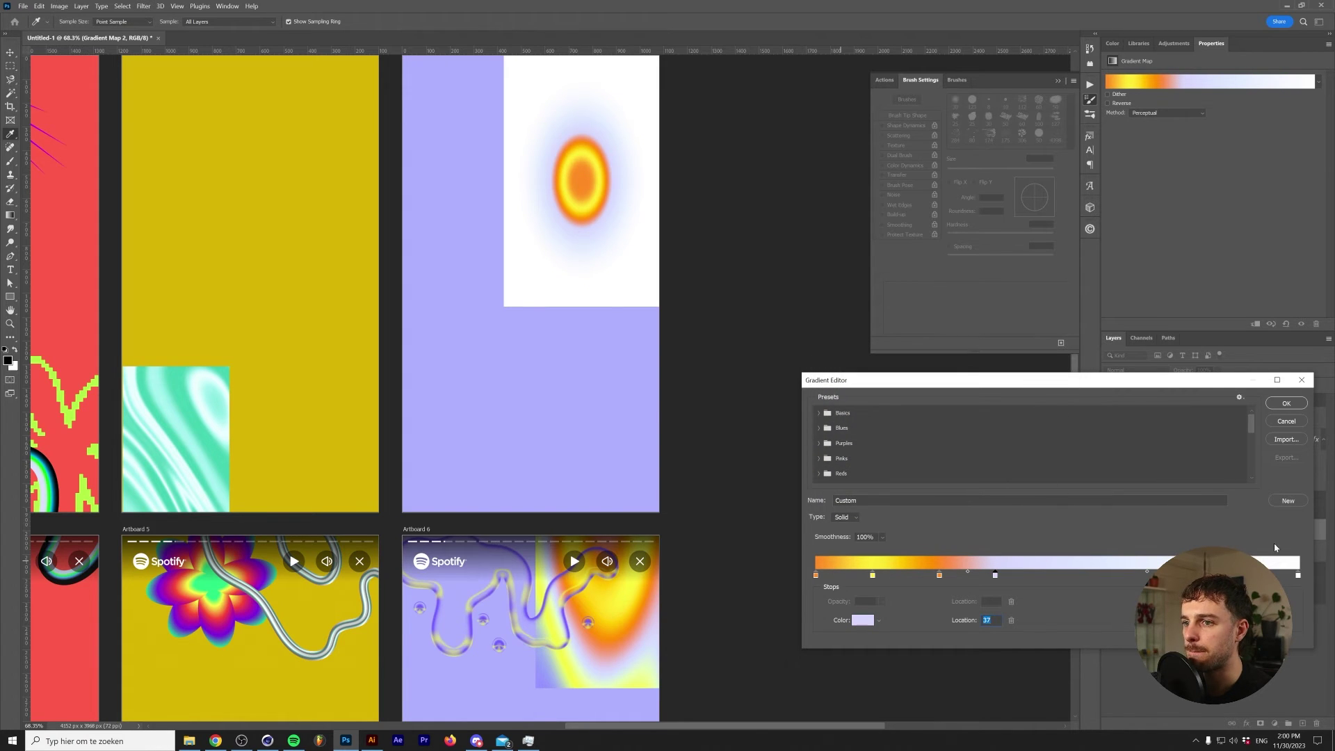
- Add a yellow-green stop at location 61 and set the end stop to purple 9695ff, both sampled from the reference
click(1111, 576)
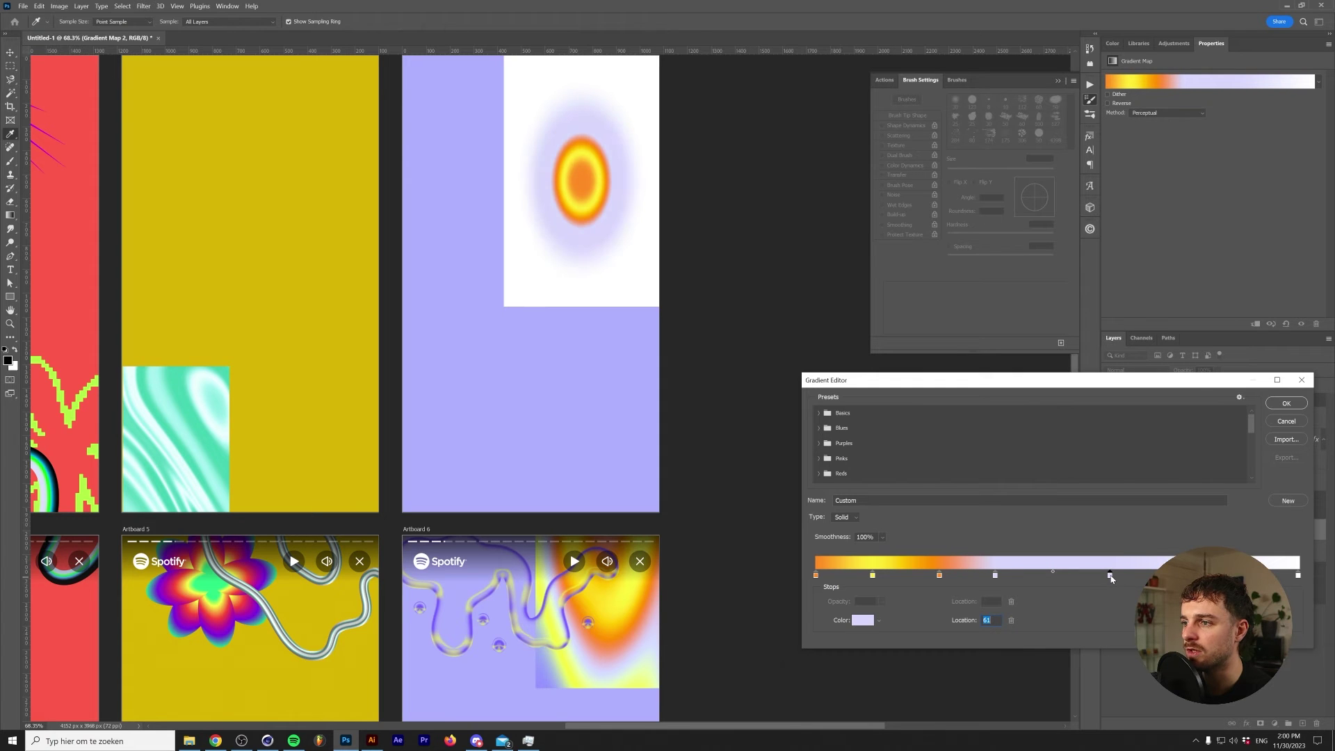
double_click(1111, 575)
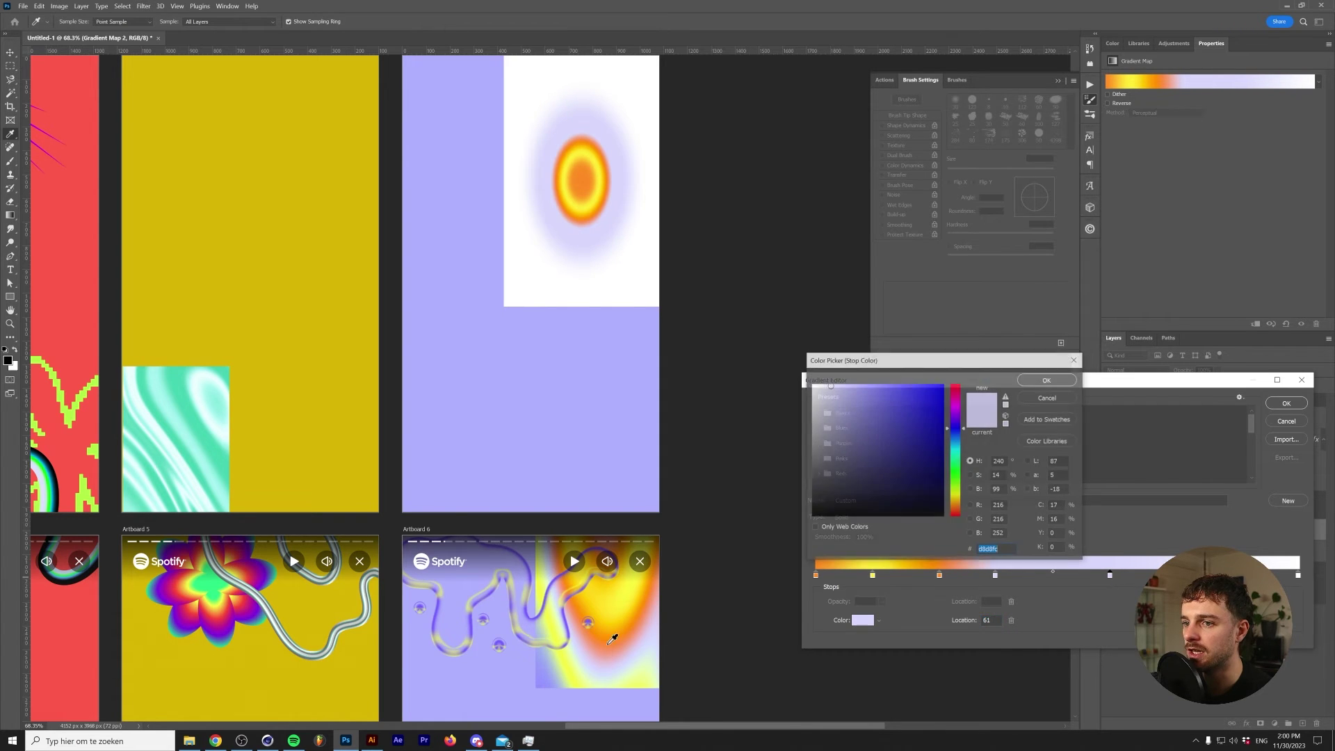
click(578, 682)
key(Return)
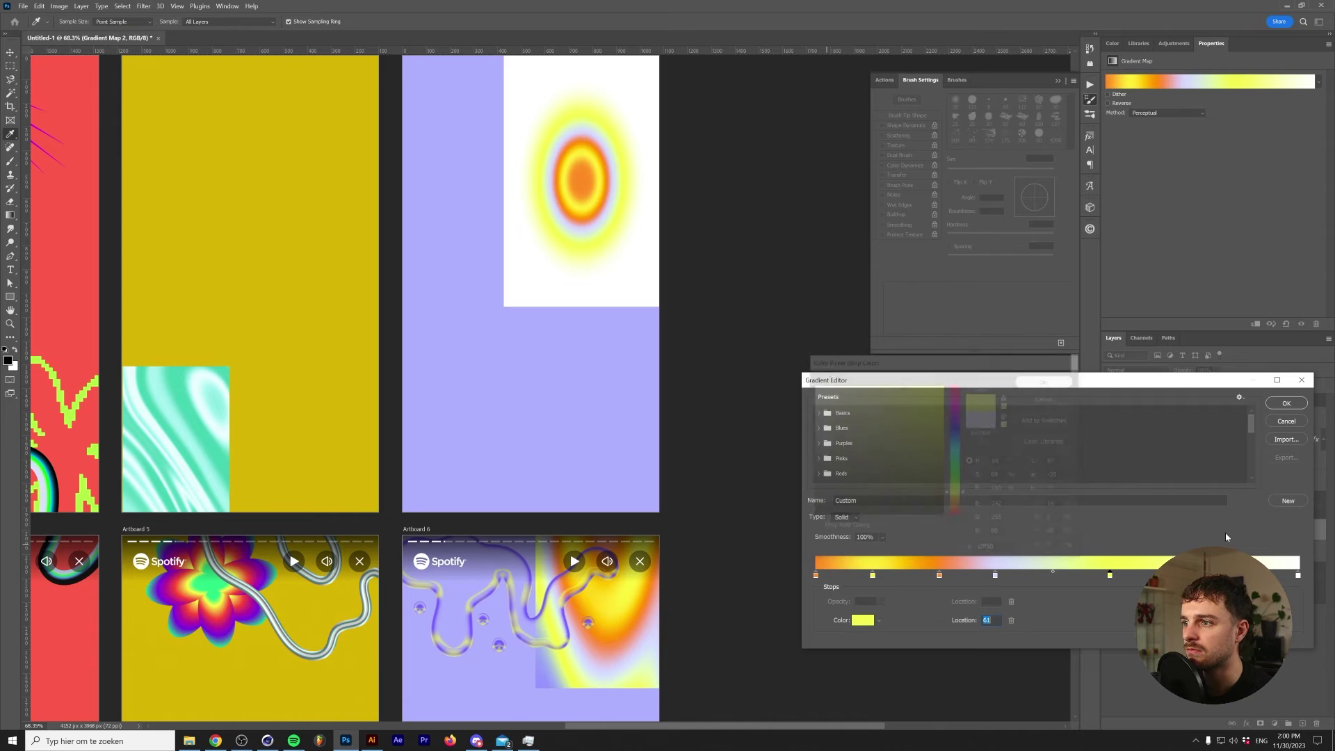
double_click(1299, 576)
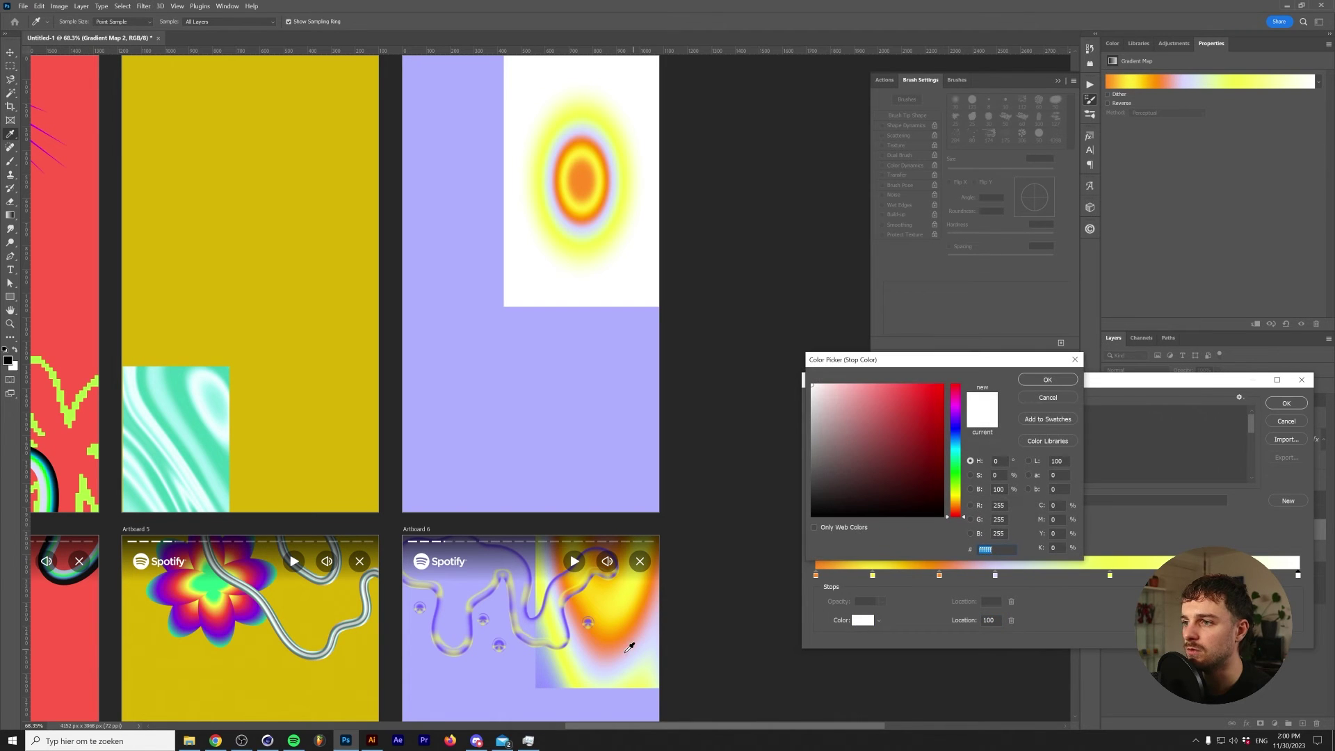
click(546, 679)
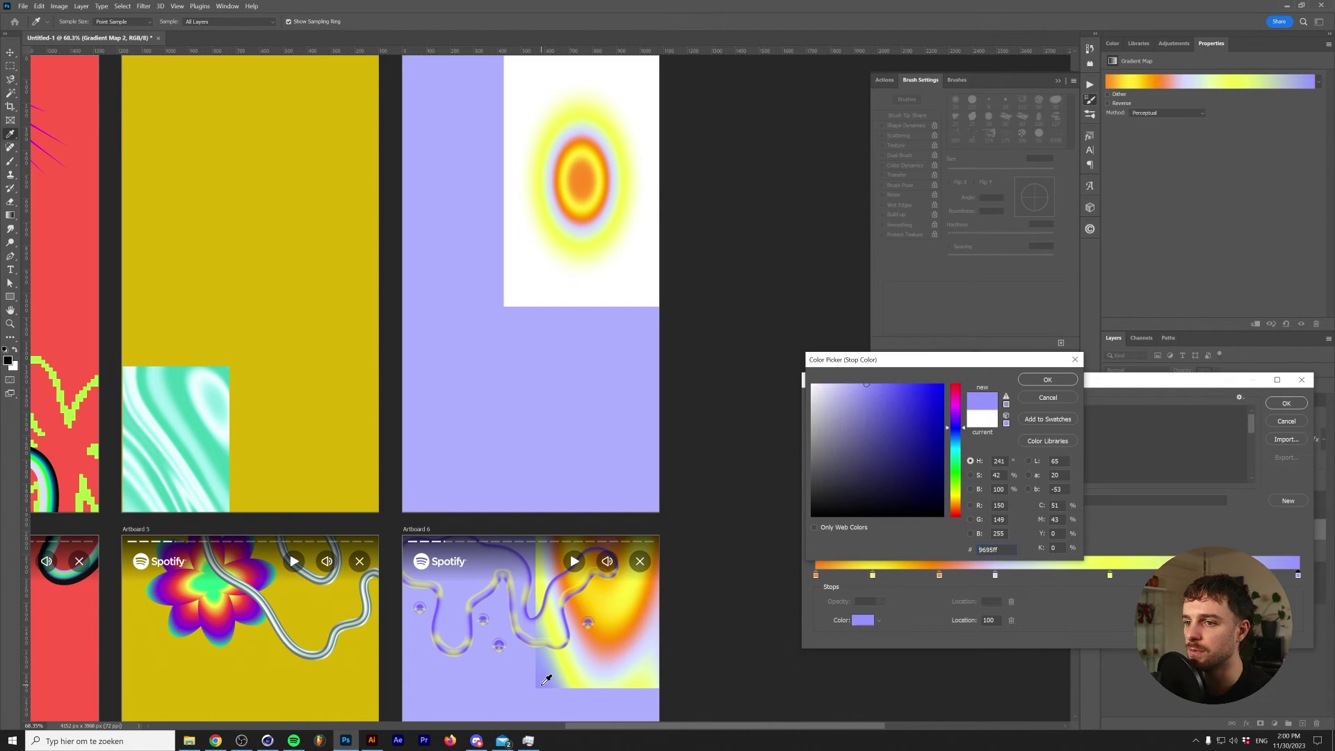
click(1057, 384)
- Spread the gradient map's inner stops toward the purple end, with lavender at location 57, and apply the gradient
drag(1110, 576, 1189, 575)
drag(995, 576, 1093, 576)
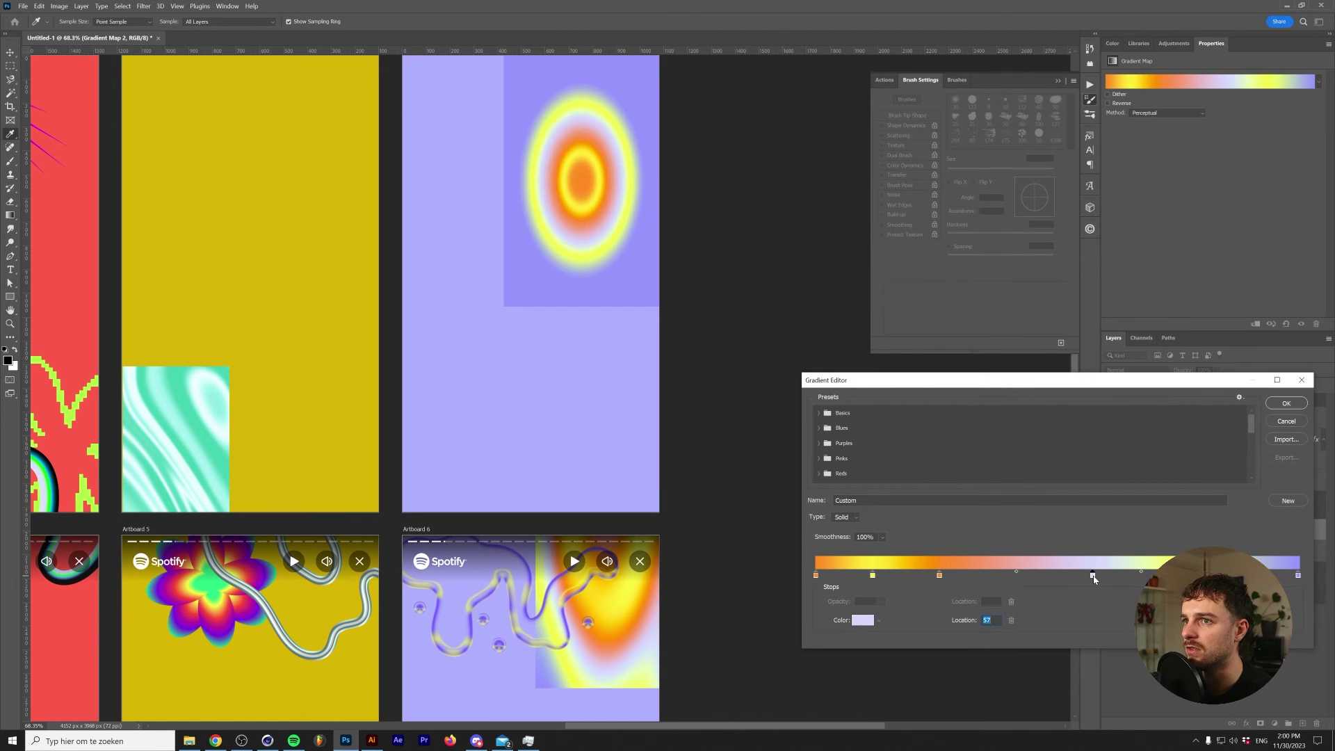
drag(940, 576, 989, 576)
drag(873, 575, 885, 576)
key(Return)
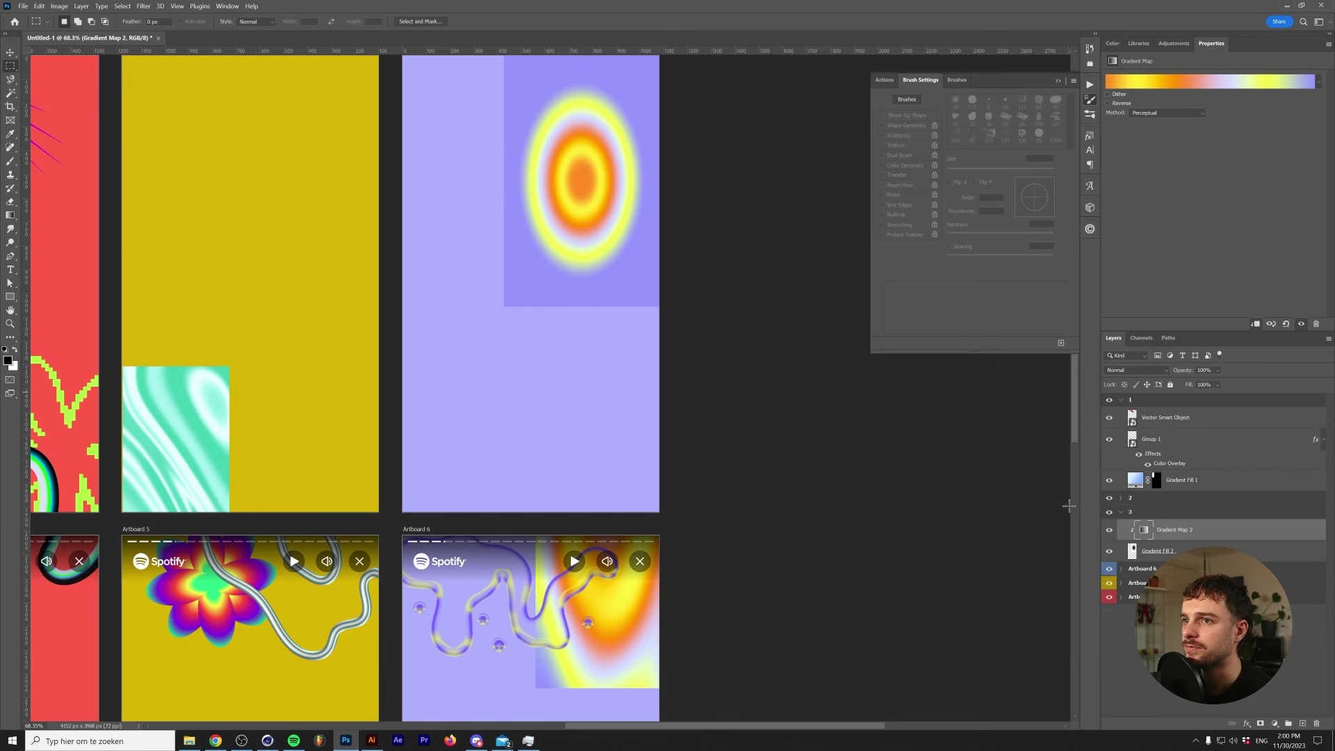
- Group the gradient map with its gradient layer and mask the group to the gradient rectangle's outline
scroll(854, 452, down, 5)
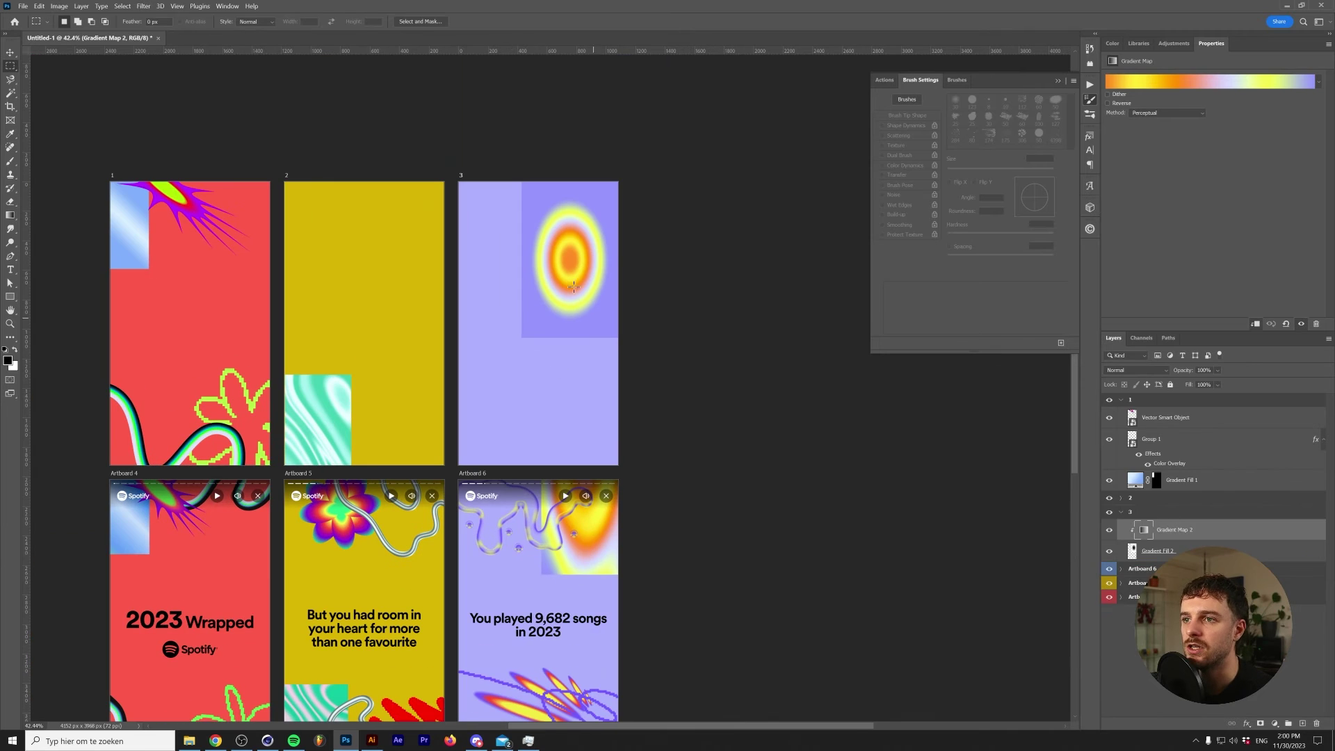
click(1141, 553)
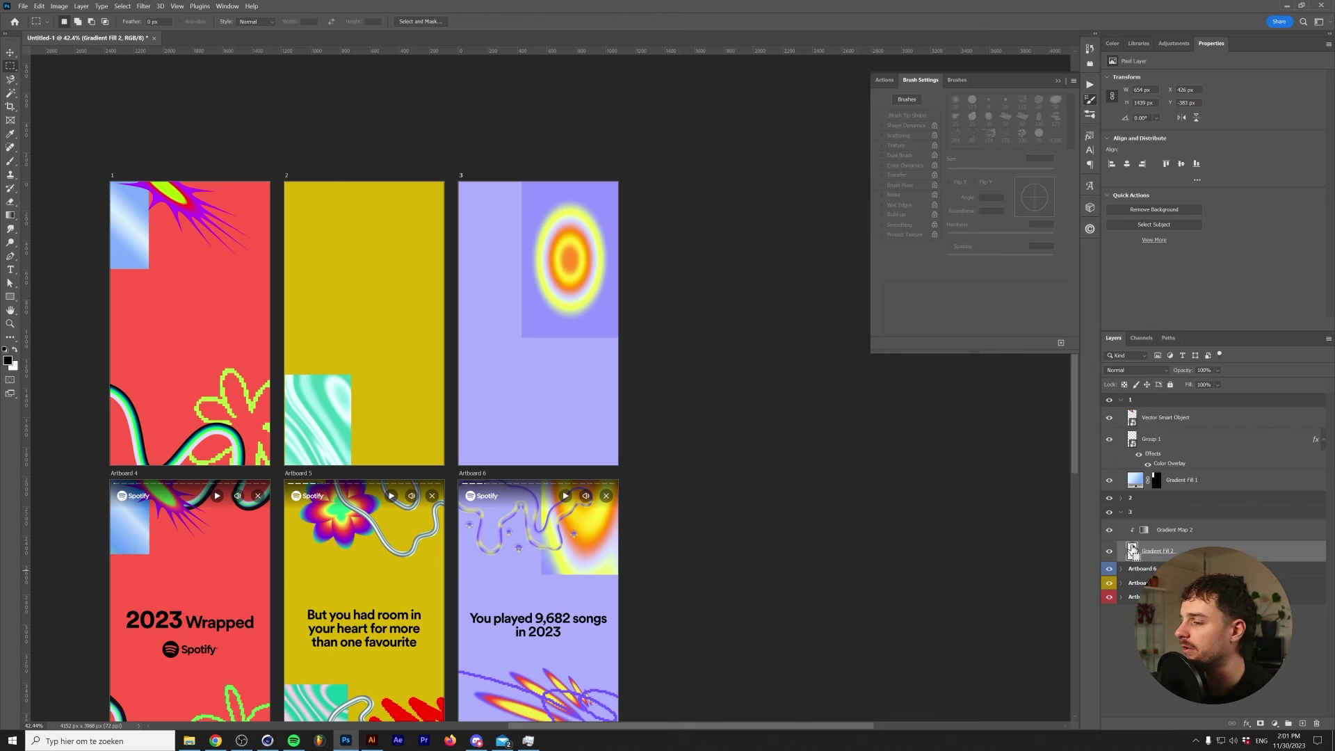
ctrl+click(1131, 550)
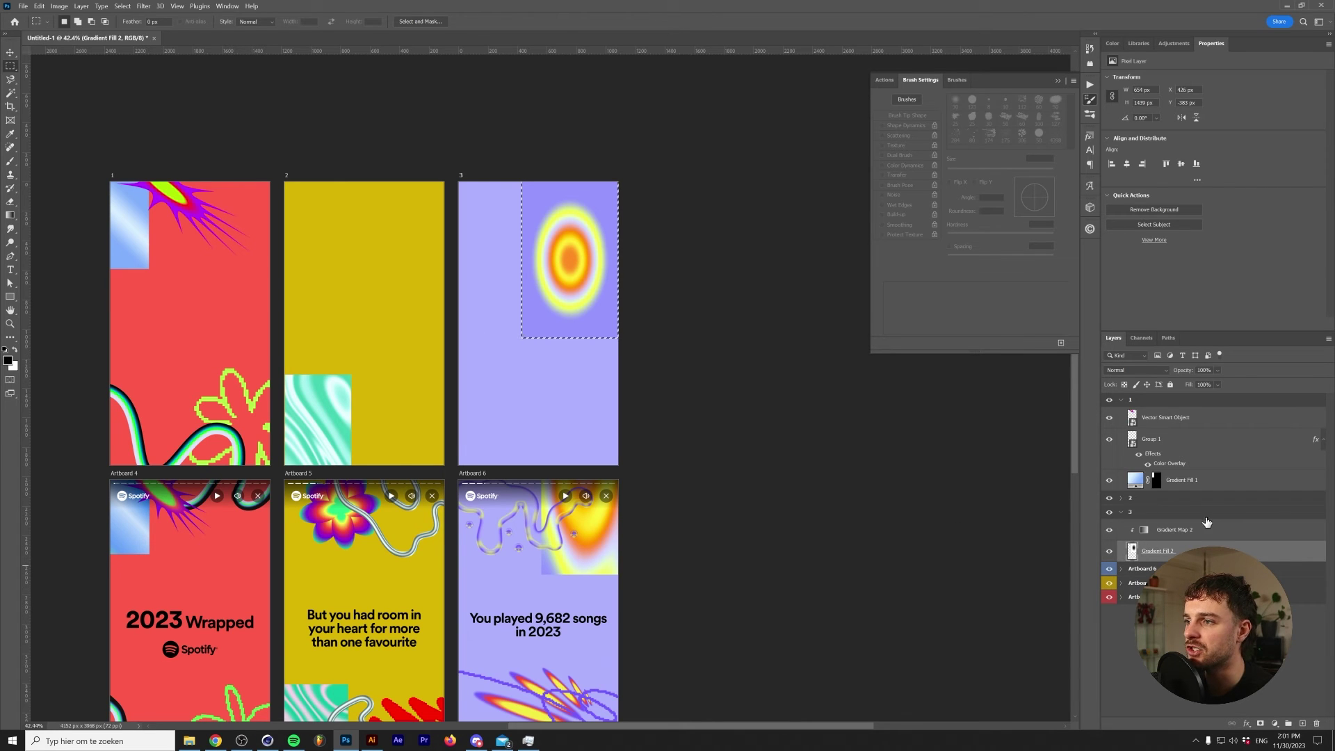
shift+click(1195, 534)
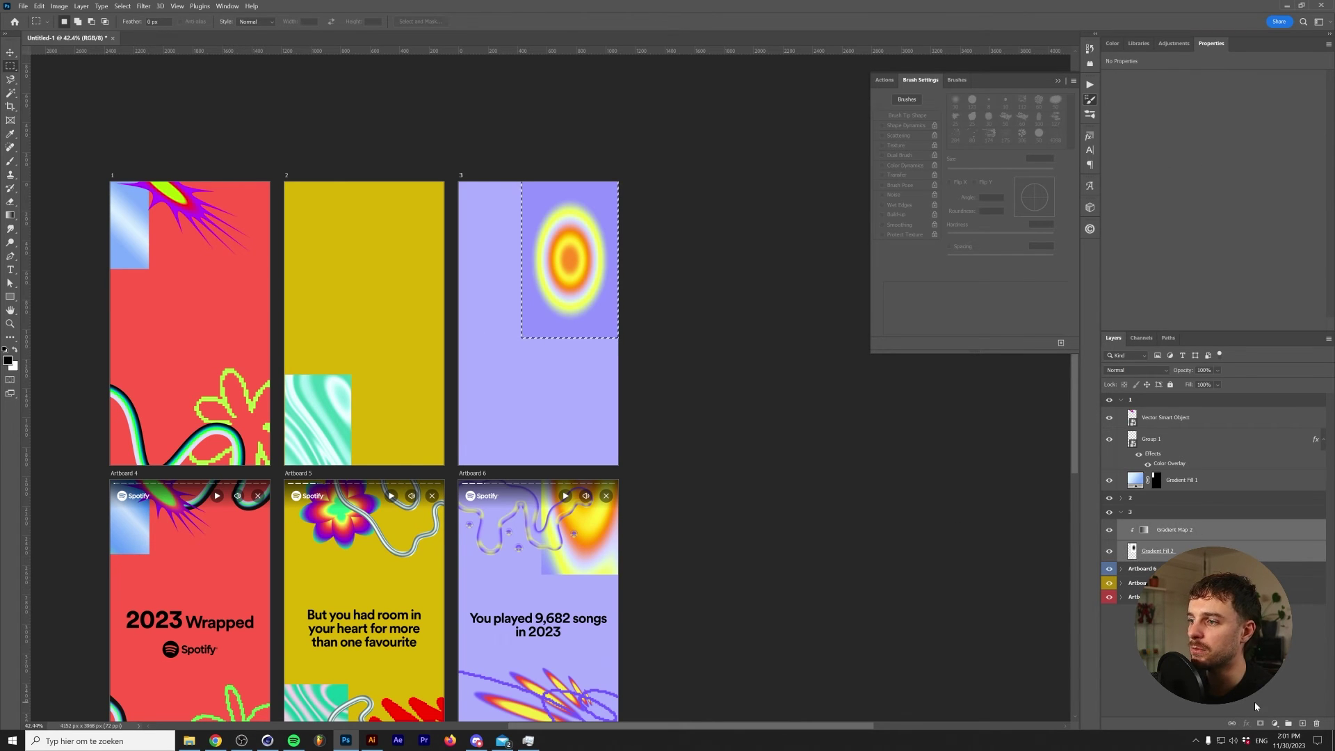
key(ctrl+g)
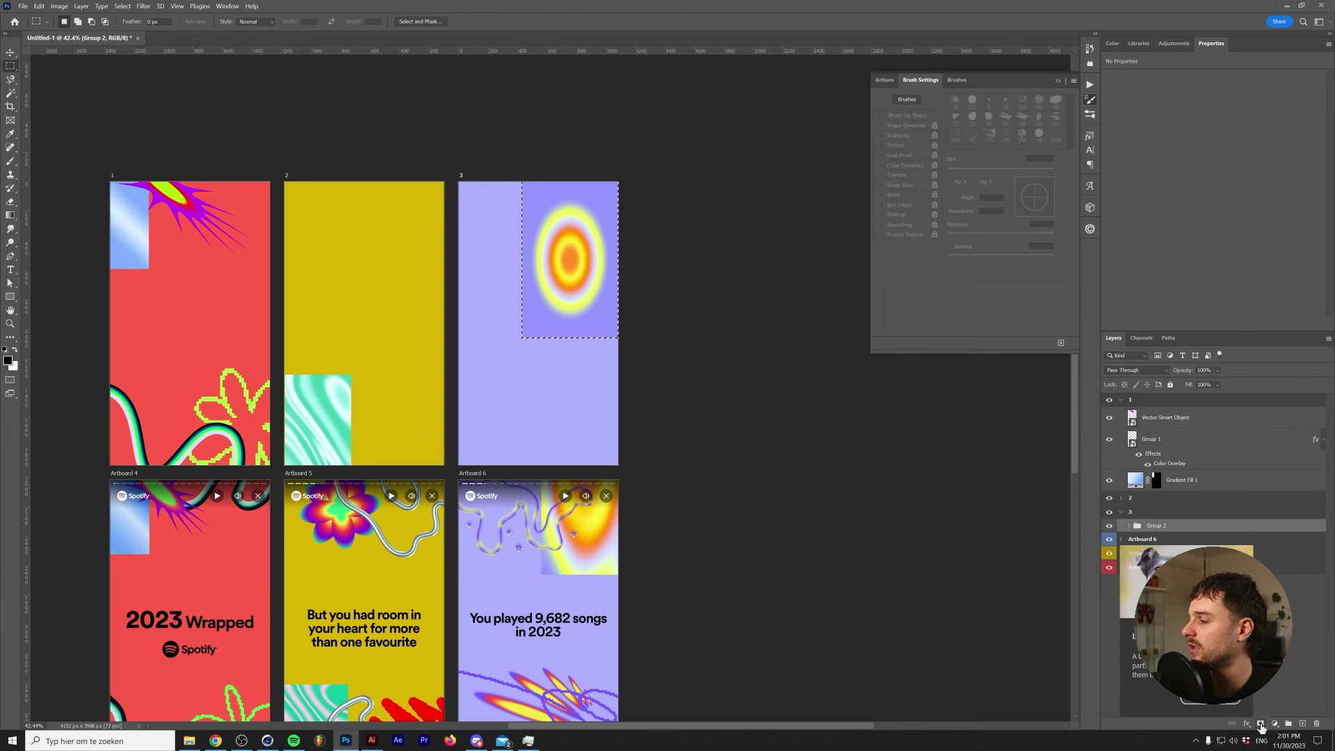
click(1260, 723)
- Enlarge and stretch the gradient layer inside the masked group so its coloured rings fill the rectangle, with the orange core near the upper middle
click(1130, 531)
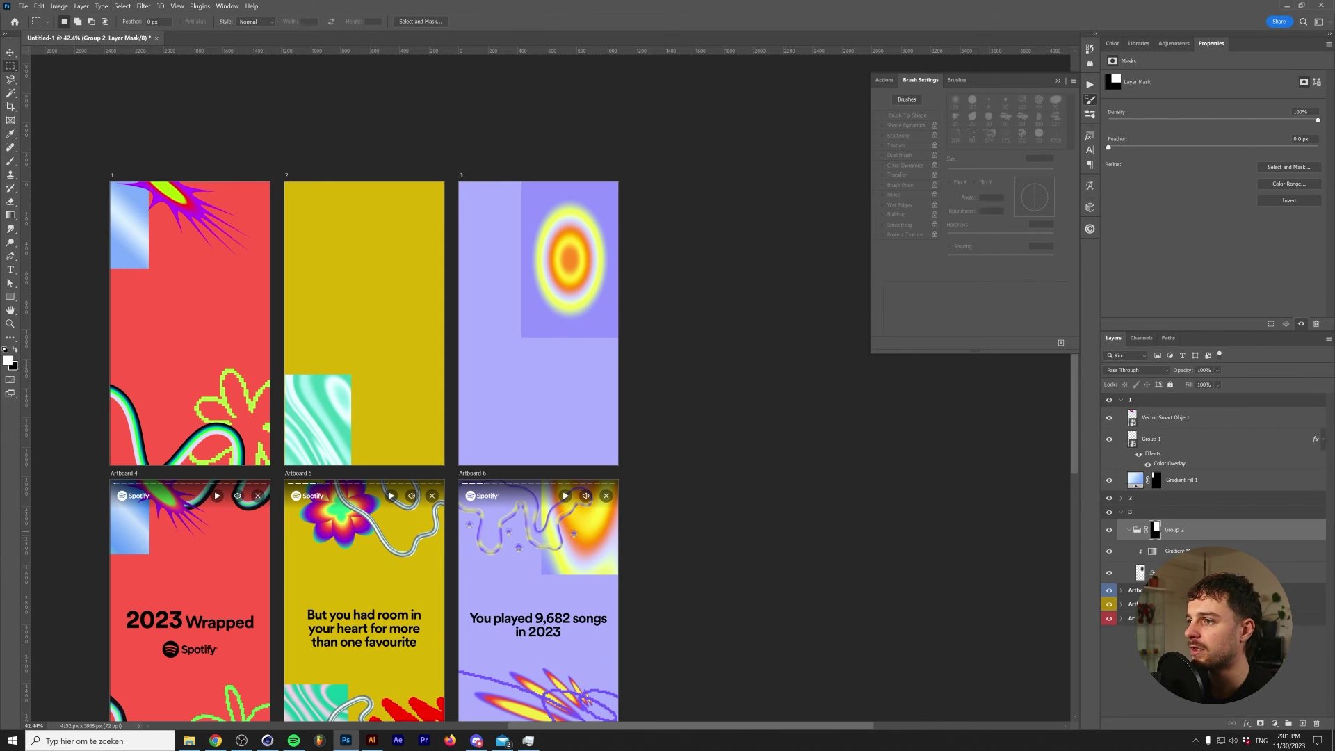
click(1141, 572)
key(ctrl+t)
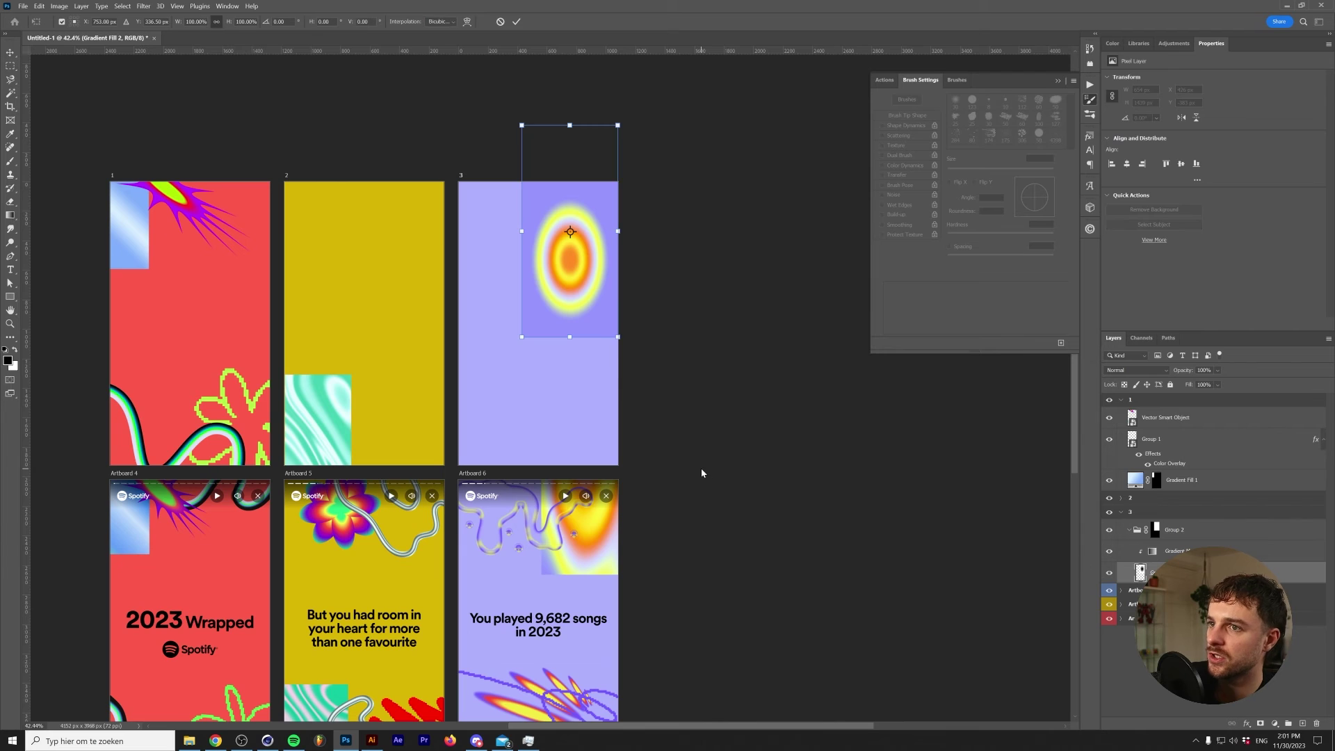
drag(618, 231, 640, 230)
drag(593, 311, 594, 289)
drag(638, 217, 643, 212)
drag(607, 266, 606, 218)
drag(569, 355, 569, 405)
drag(571, 250, 568, 240)
key(Return)
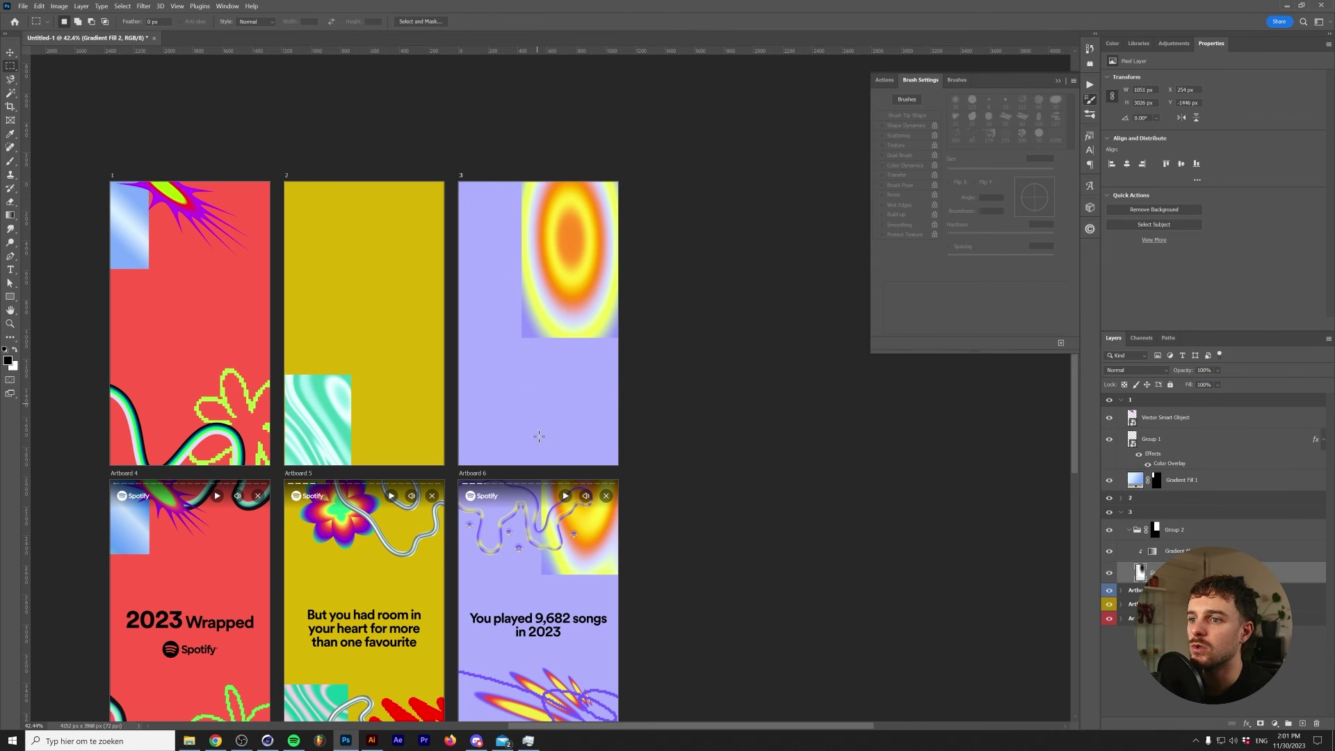
- Convert the radial gradient layer inside the purple poster's masked group to a smart object
scroll(587, 521, up, 2)
scroll(566, 473, up, 3)
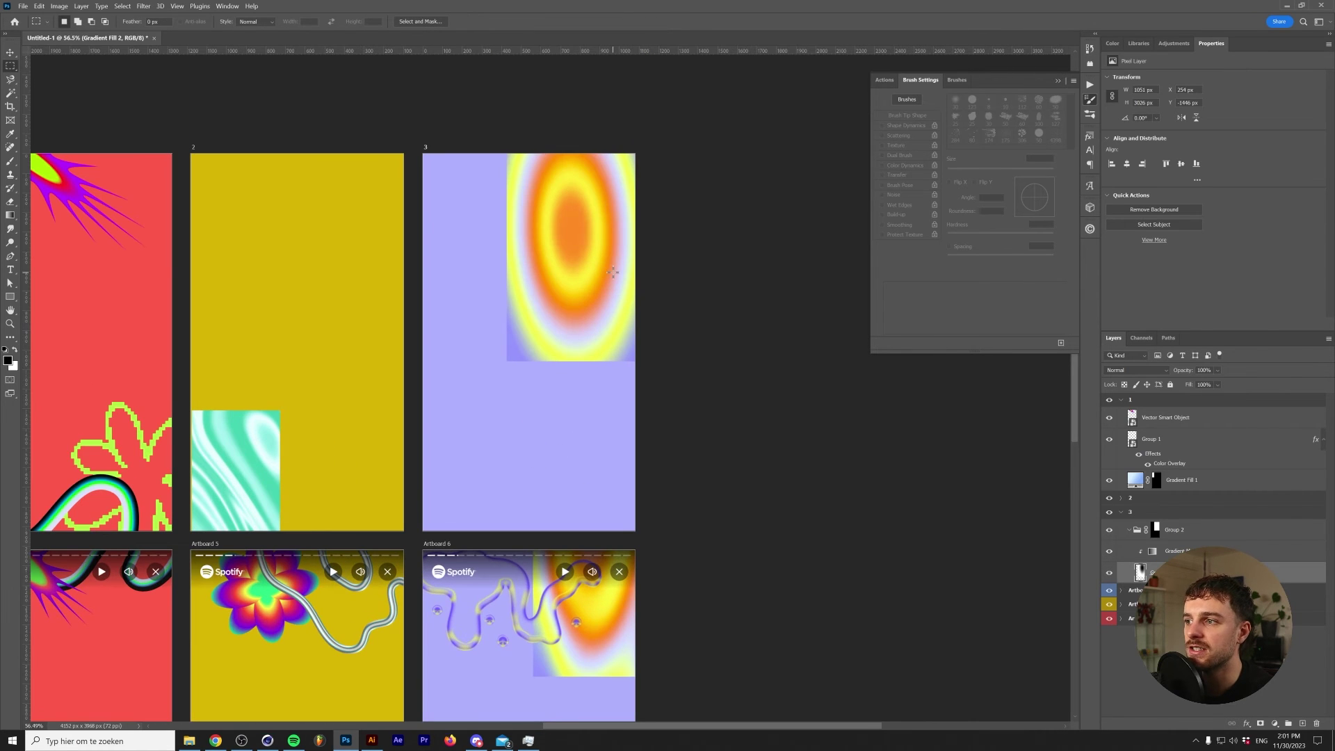
right_click(1249, 421)
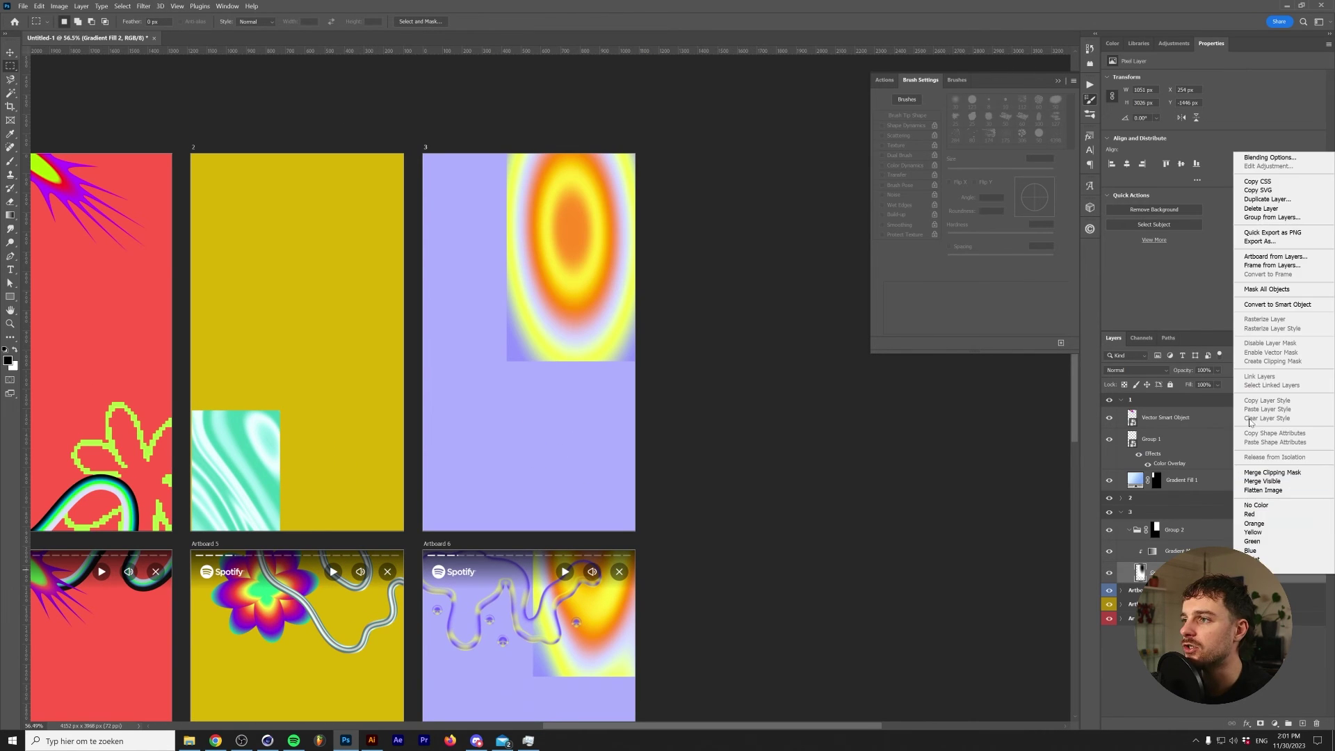
click(1258, 306)
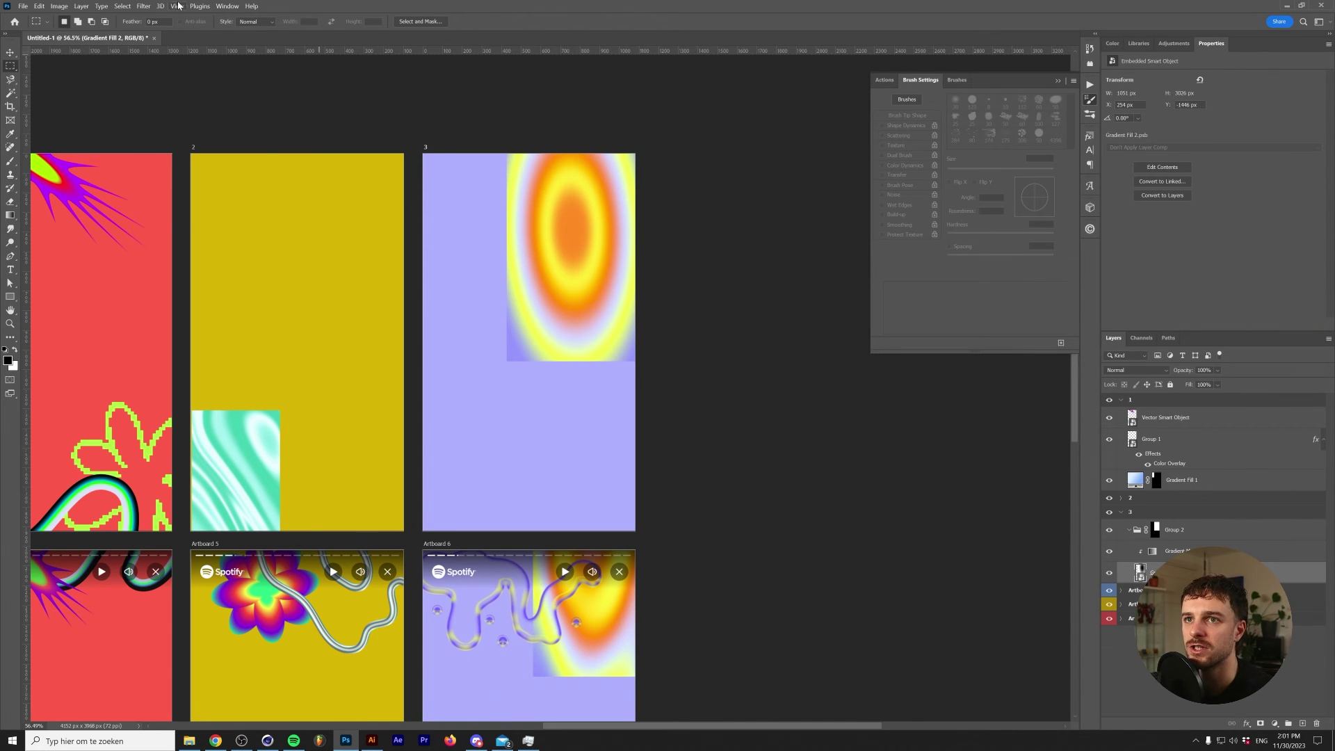
- Apply a Wave distortion to the gradient smart object with wavelength 1 to 656, horizontal scale 1% and vertical scale about 2%
click(144, 5)
mouse_move(208, 140)
click(292, 171)
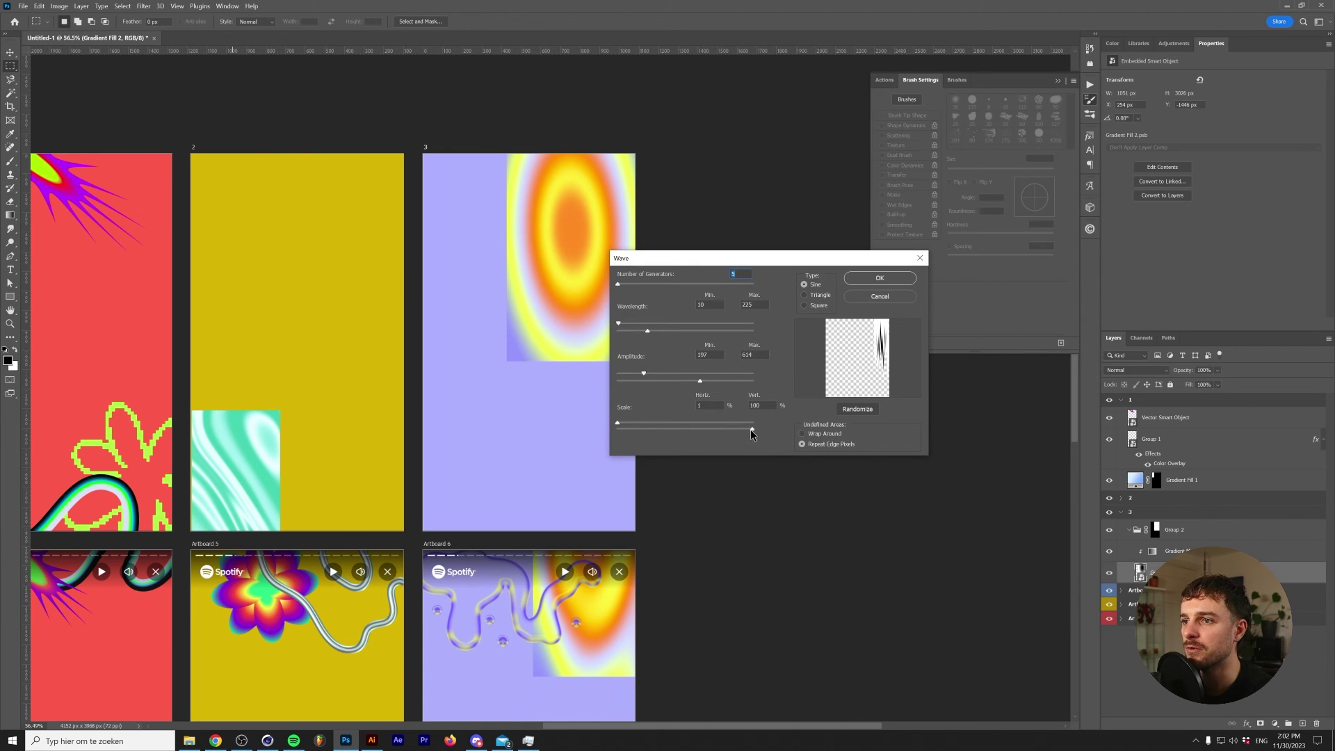
drag(752, 432, 627, 431)
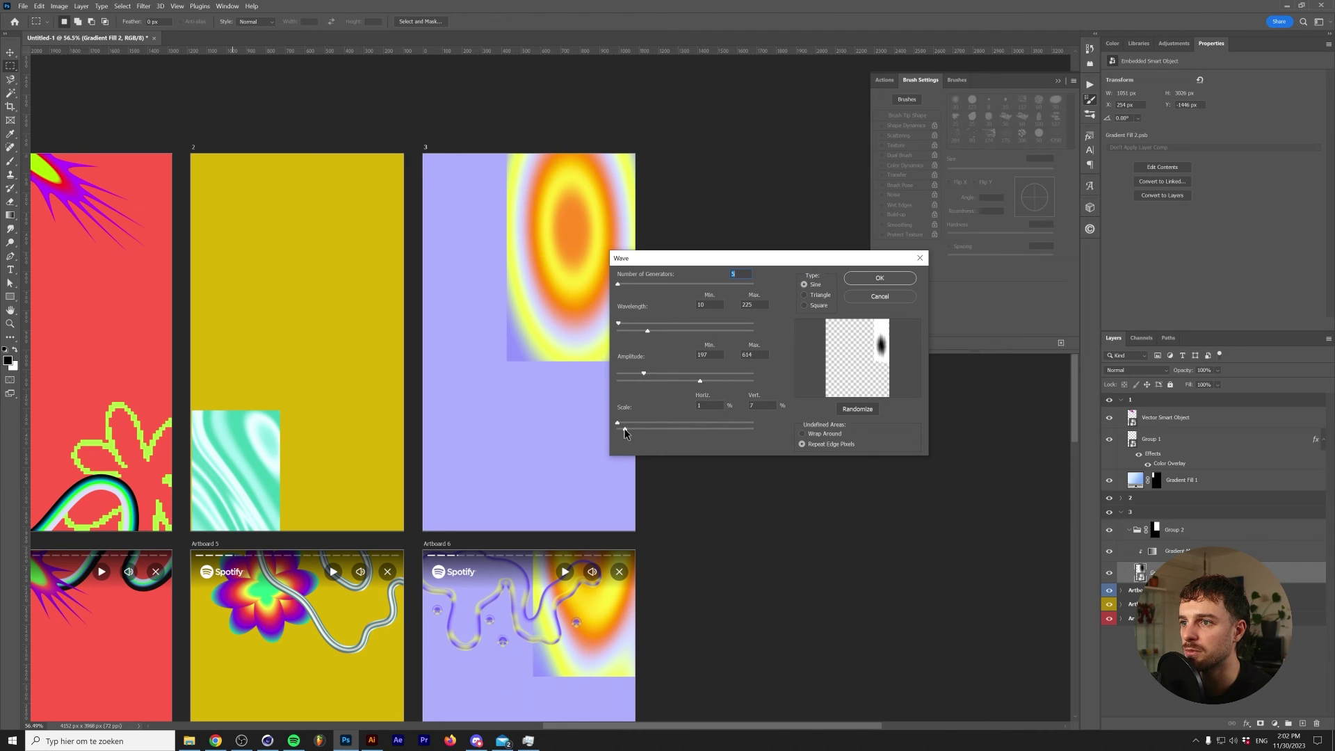
drag(648, 334, 618, 328)
drag(698, 331, 706, 331)
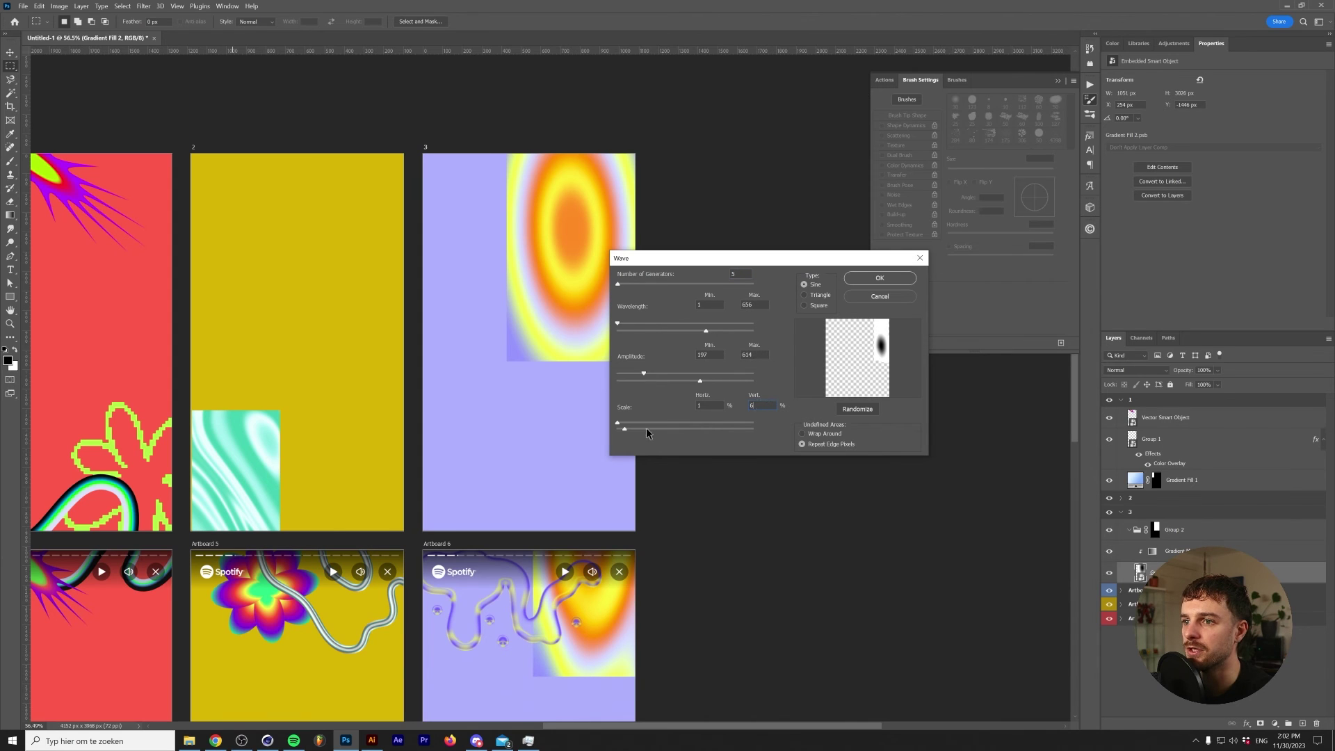
click(876, 280)
- Add a Field Blur to the gradient with one pin near the orange core and a stronger one near its lower-right corner
click(144, 6)
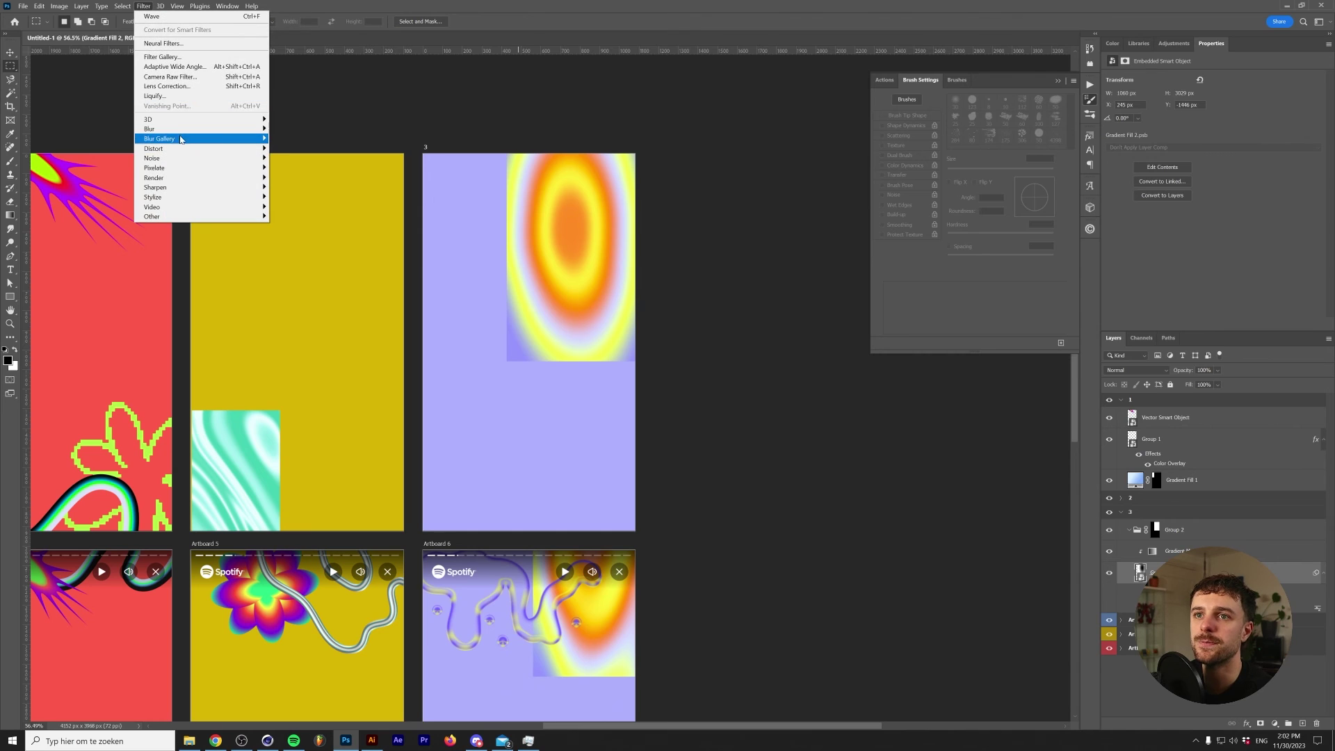
mouse_move(229, 138)
click(300, 140)
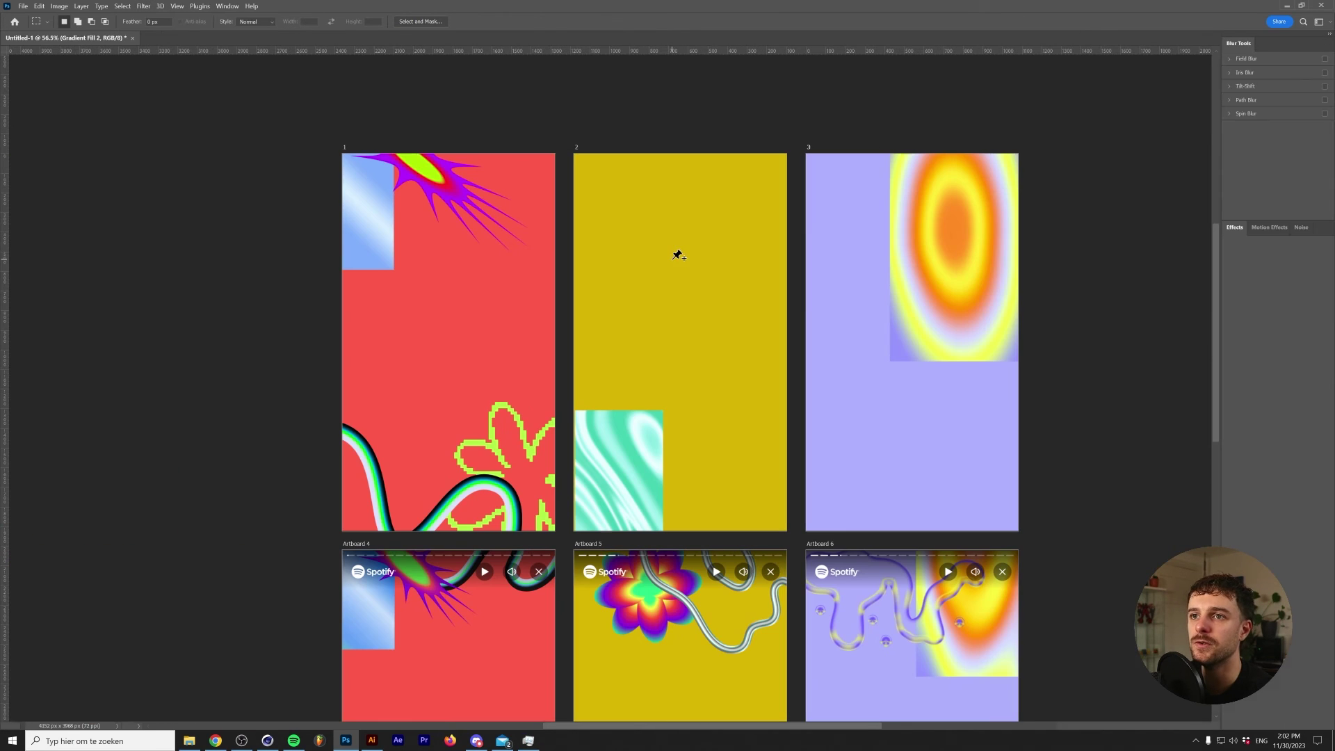
drag(955, 283, 960, 249)
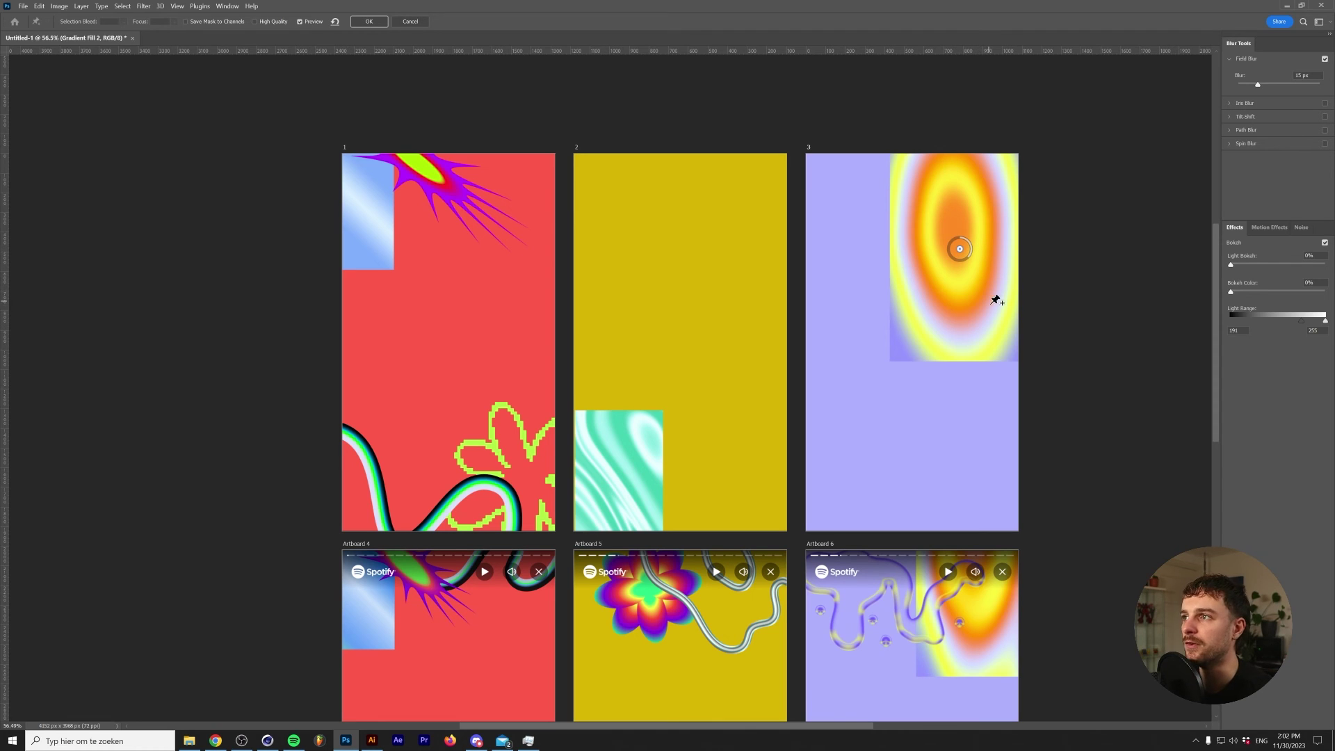
click(1001, 354)
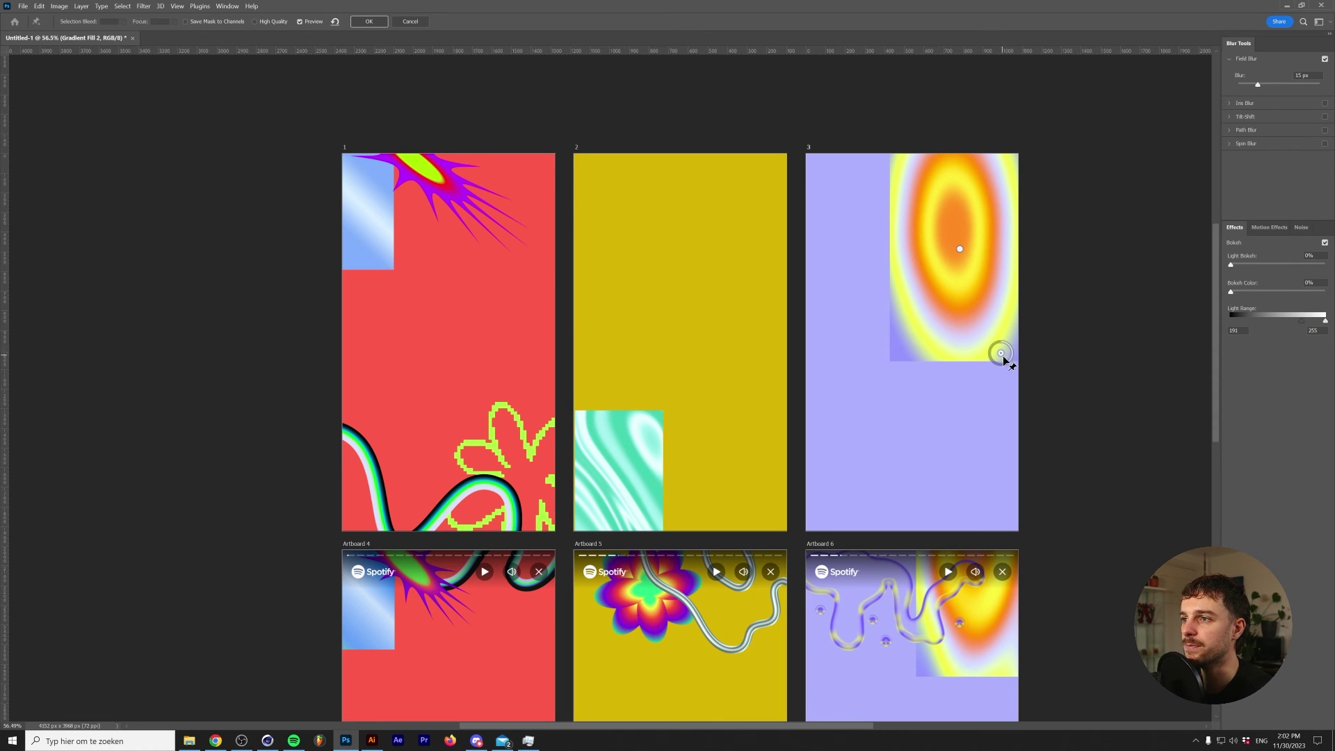
drag(1001, 364, 1000, 344)
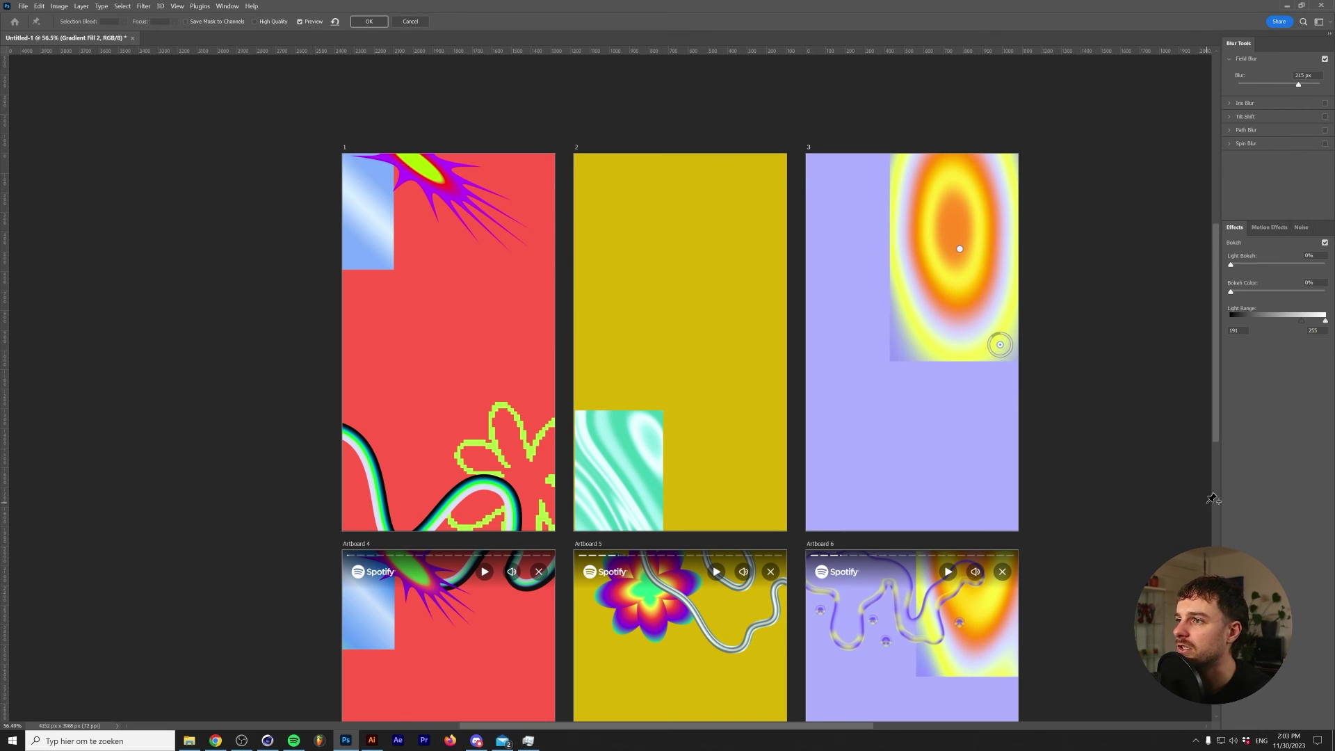
- Shift the masked gradient rectangle upward and slightly right so the purple poster's edges crop it
drag(903, 317, 910, 273)
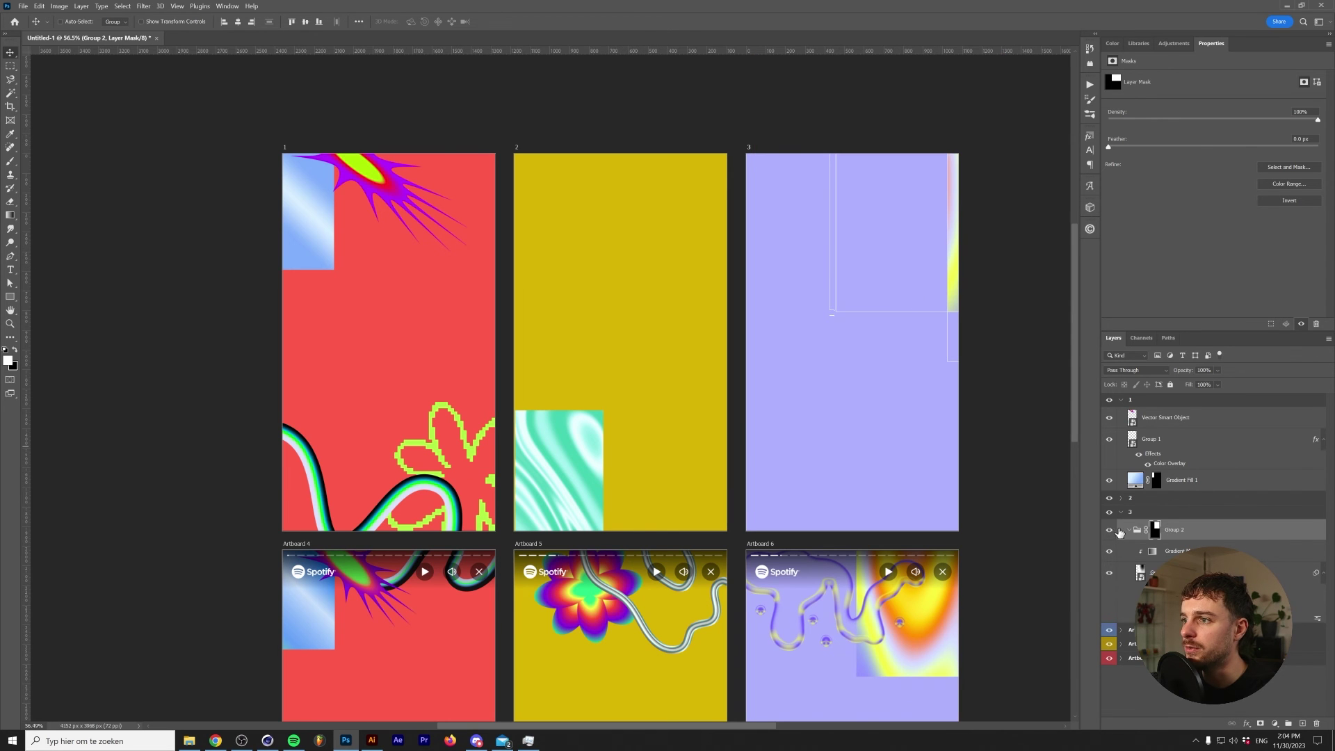
scroll(904, 393, down, 3)
scroll(902, 392, up, 3)
drag(817, 408, 699, 408)
- On a new layer above the gradient group, paint a thick black dripping squiggle across the purple poster's upper part, with small dots around it
key(ctrl+shift+alt+n)
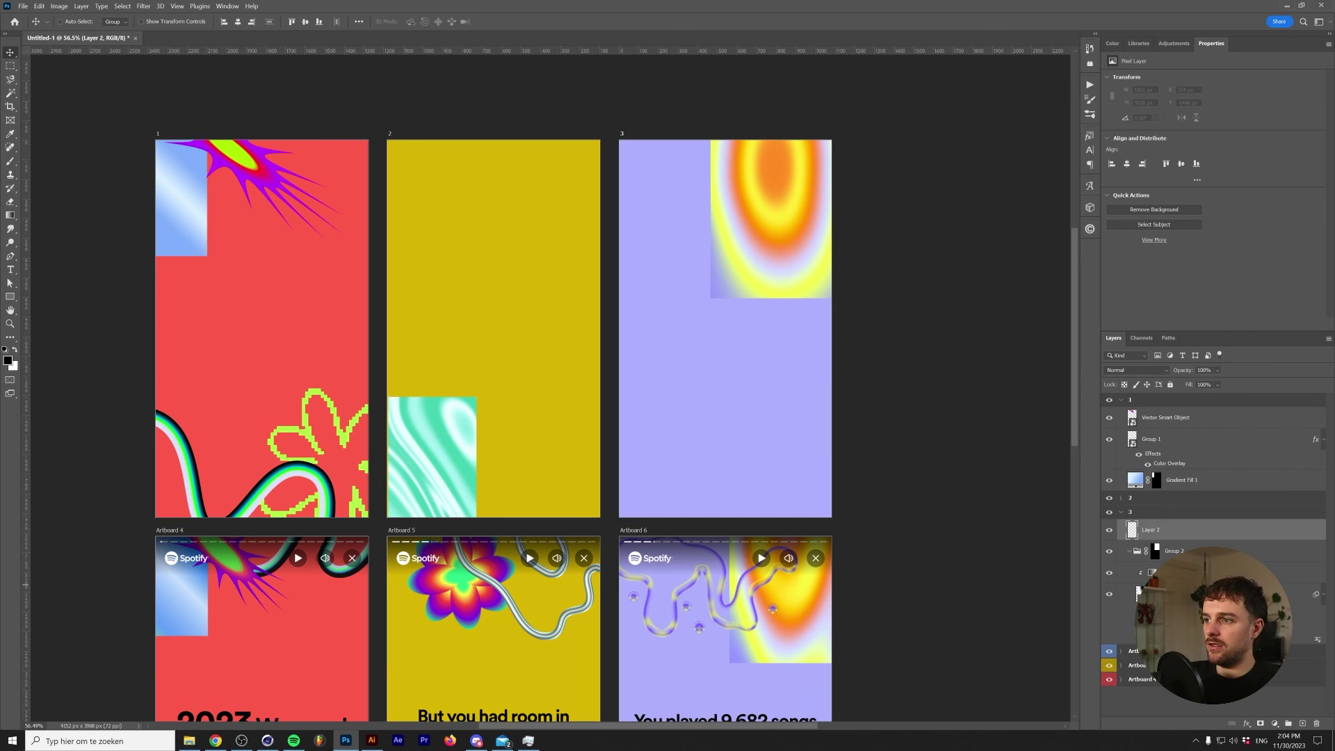
key(b)
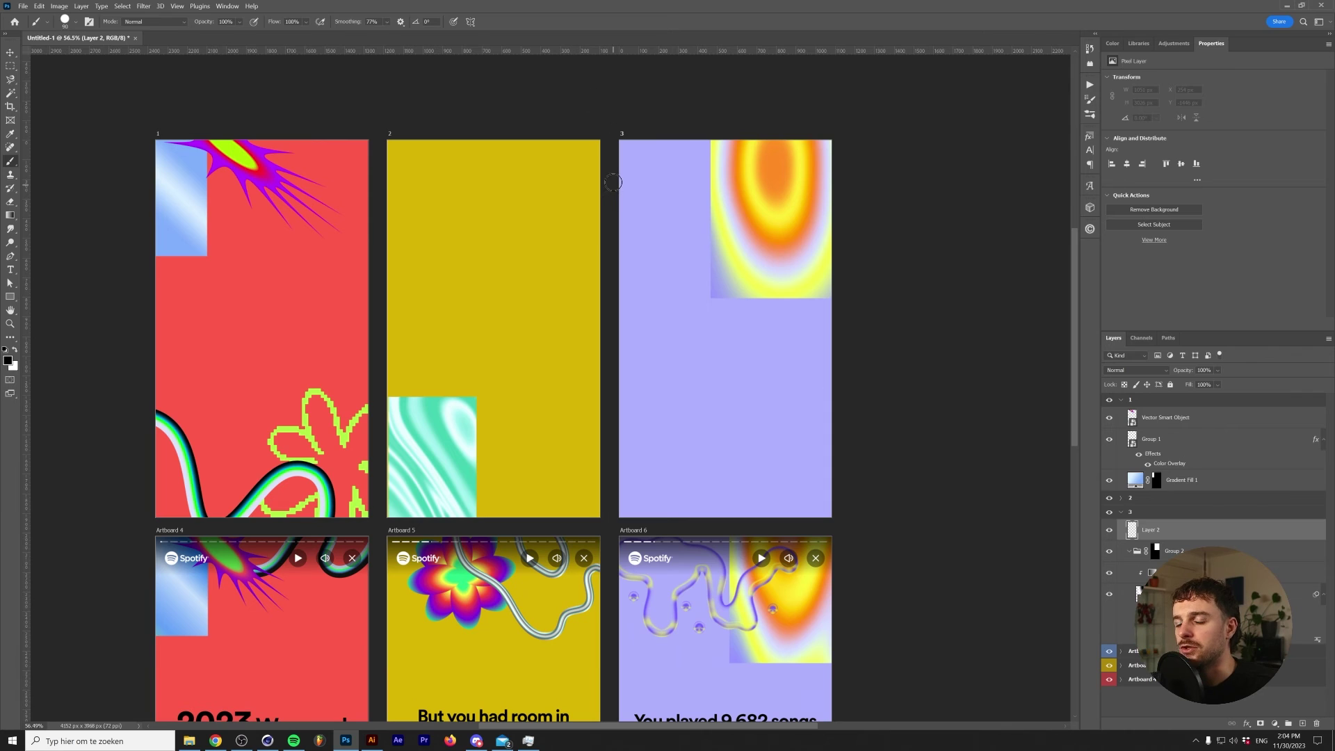
mouse_move(611, 172)
mouse_down()
mouse_move(668, 264)
mouse_move(755, 235)
mouse_move(771, 197)
mouse_move(722, 222)
mouse_move(666, 142)
mouse_move(631, 171)
mouse_move(621, 147)
mouse_move(683, 178)
mouse_move(630, 160)
mouse_move(672, 187)
mouse_move(654, 195)
mouse_move(658, 250)
mouse_move(658, 226)
mouse_up()
click(686, 213)
click(781, 237)
click(623, 210)
click(694, 262)
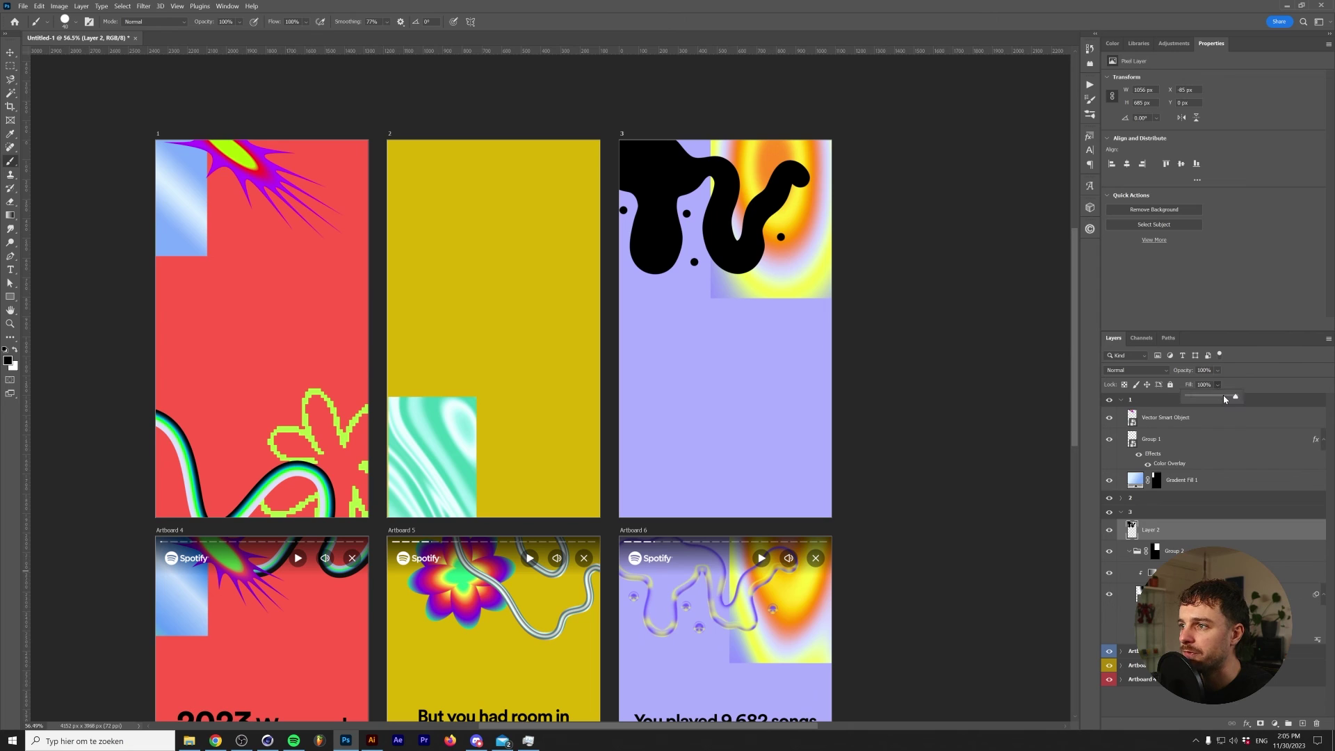
- Set the painted squiggle layer's fill to 0% and add a Bevel & Emboss effect to it
drag(1194, 398, 1174, 401)
click(1175, 537)
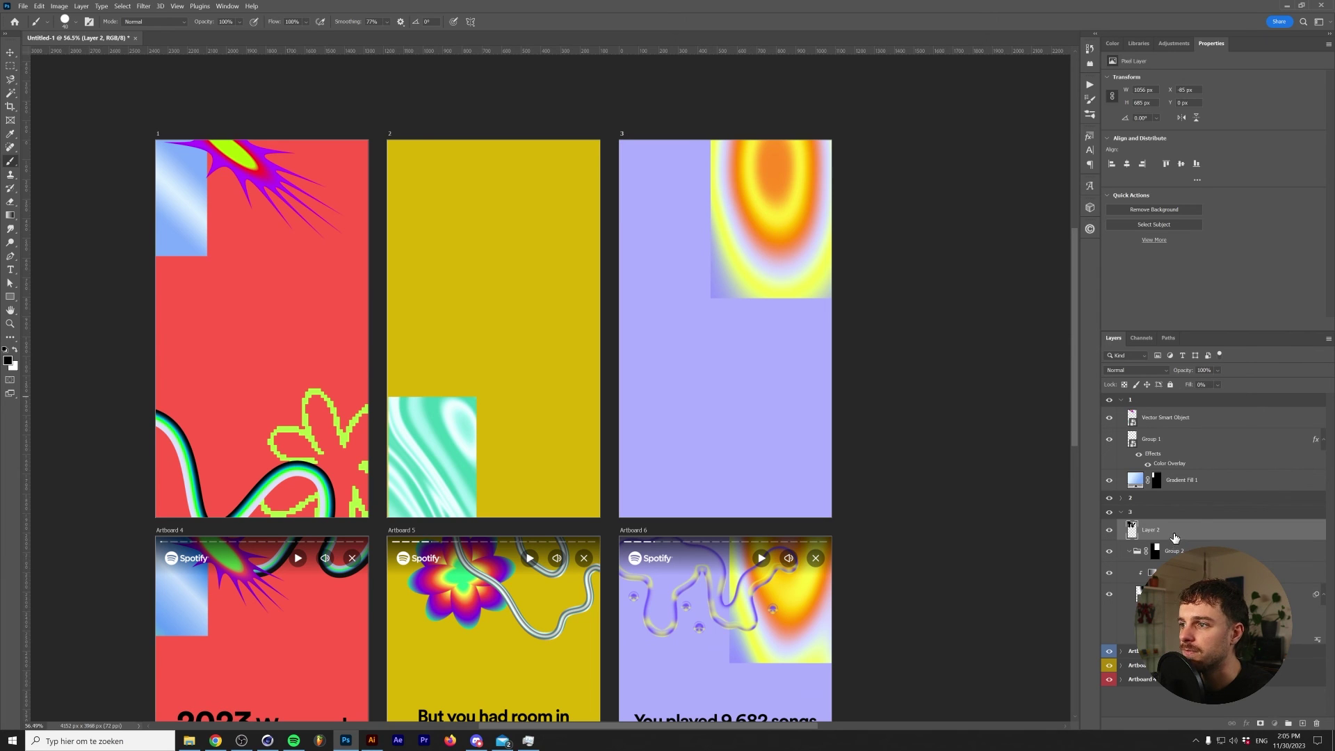
click(1247, 725)
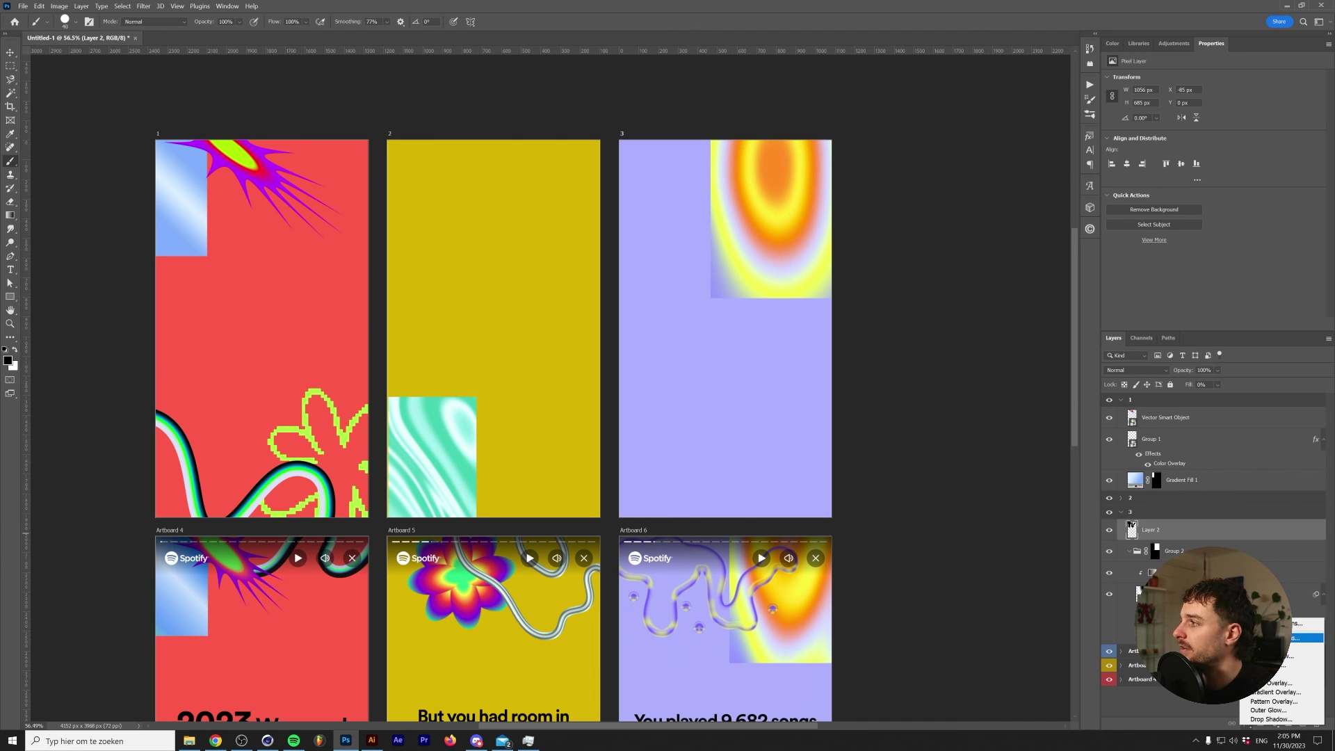
click(1306, 638)
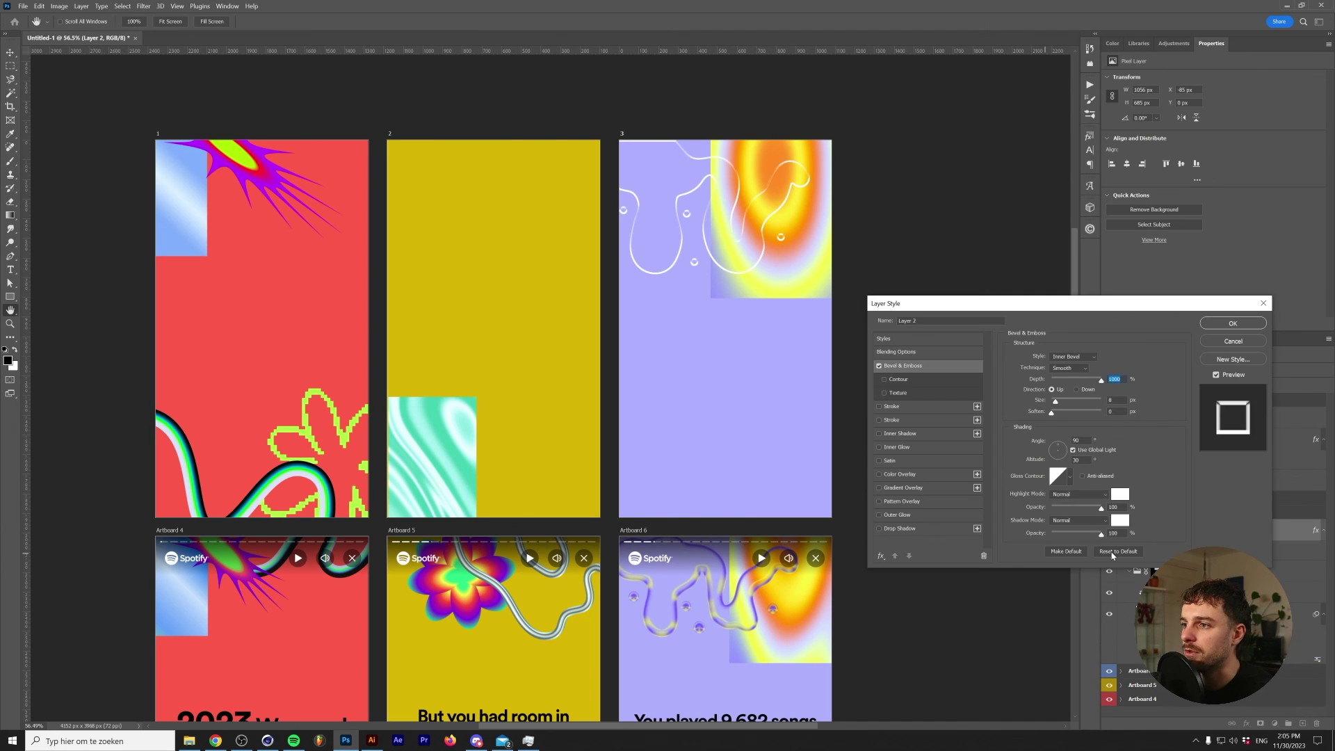
- Reset the bevel to its default settings, set its size to 35 px and choose a peaked gloss contour
drag(945, 303, 255, 253)
drag(362, 351, 372, 354)
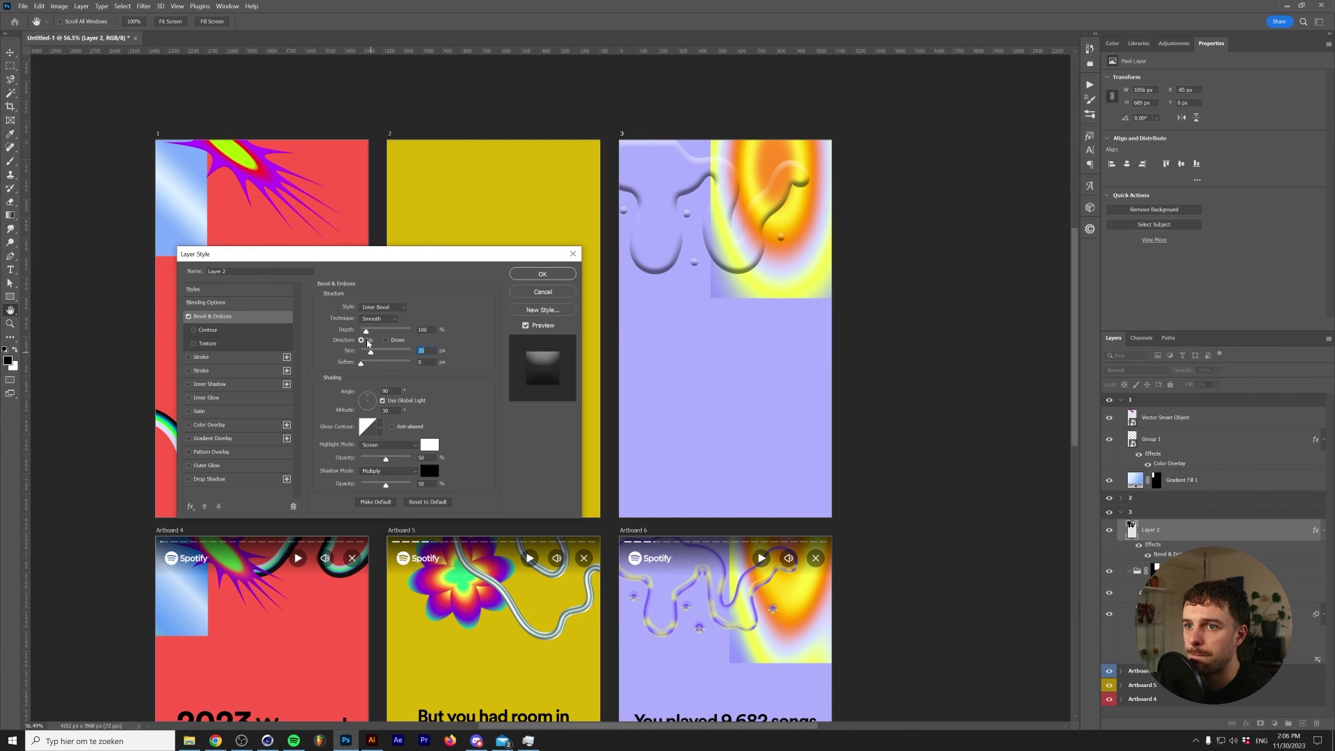
click(377, 431)
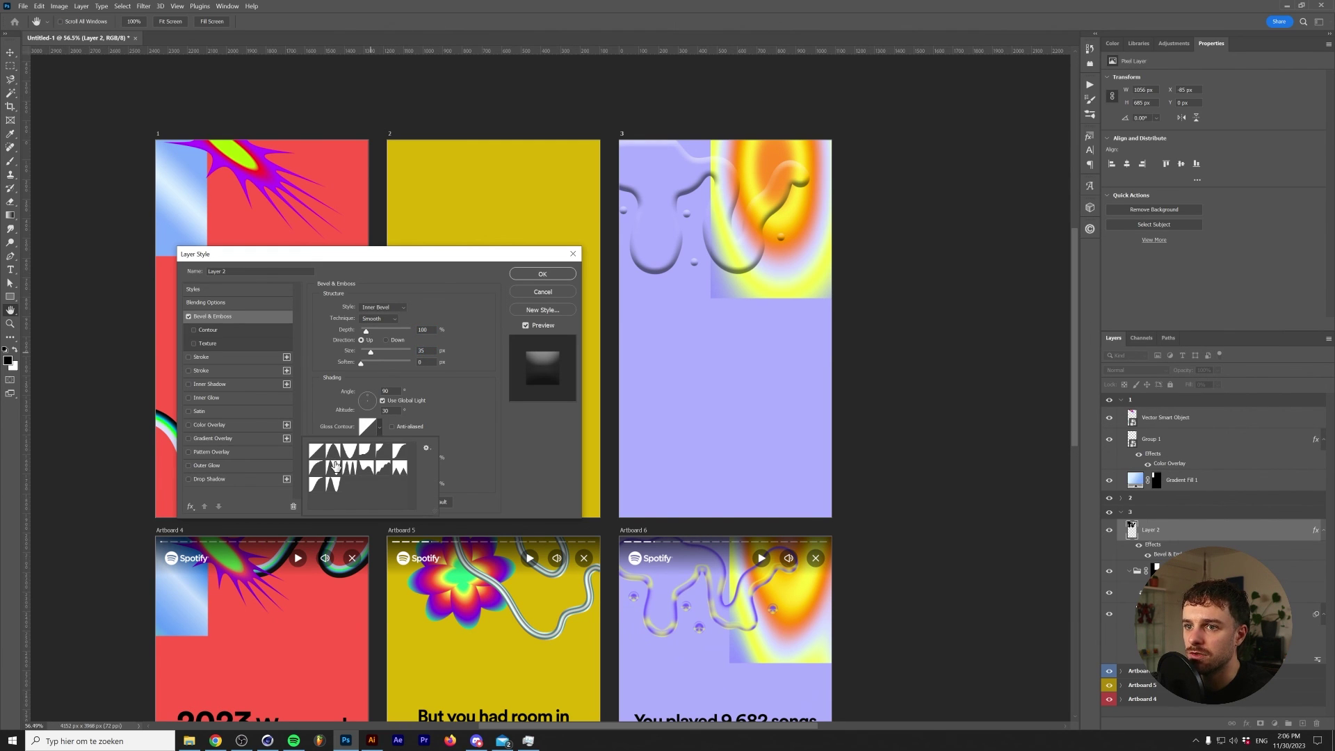
click(334, 470)
click(335, 473)
- Set the bevel's shadow colour to the poster's lavender background, sampled from the canvas, at 100% opacity
click(429, 471)
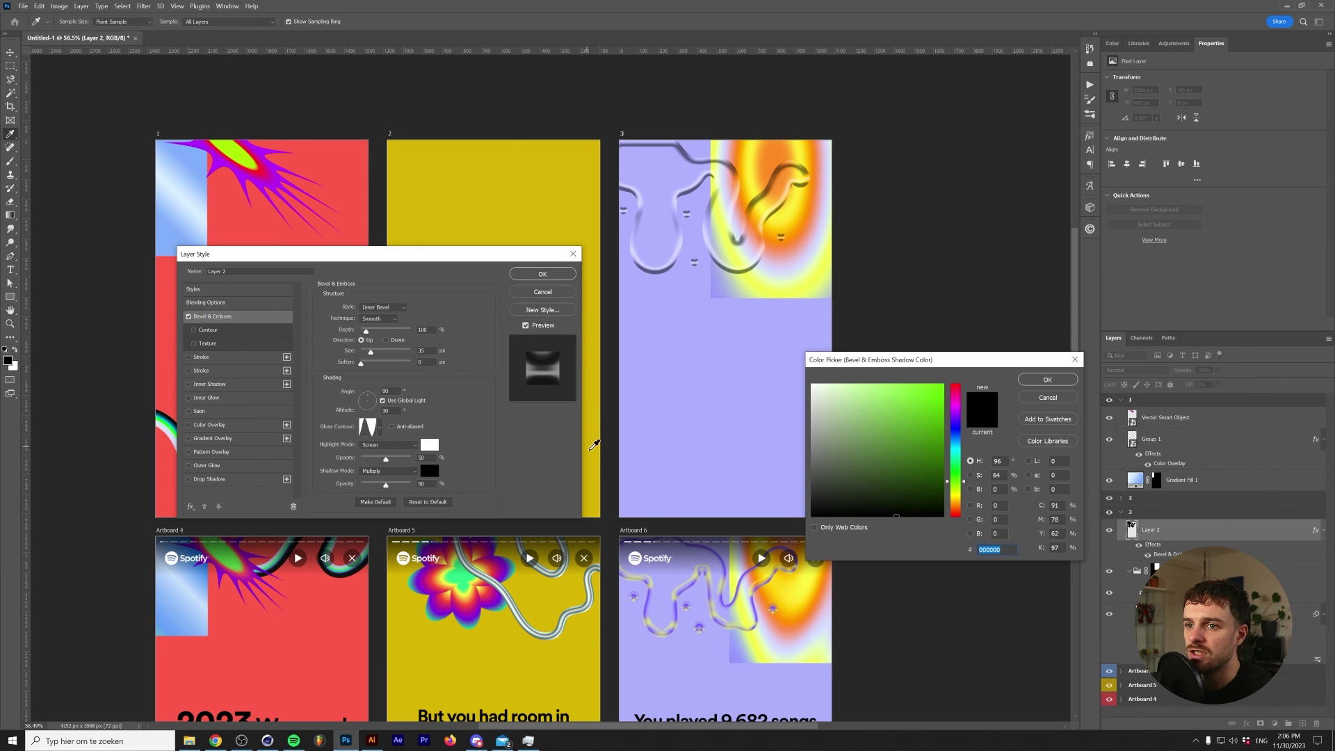
click(737, 376)
click(1041, 381)
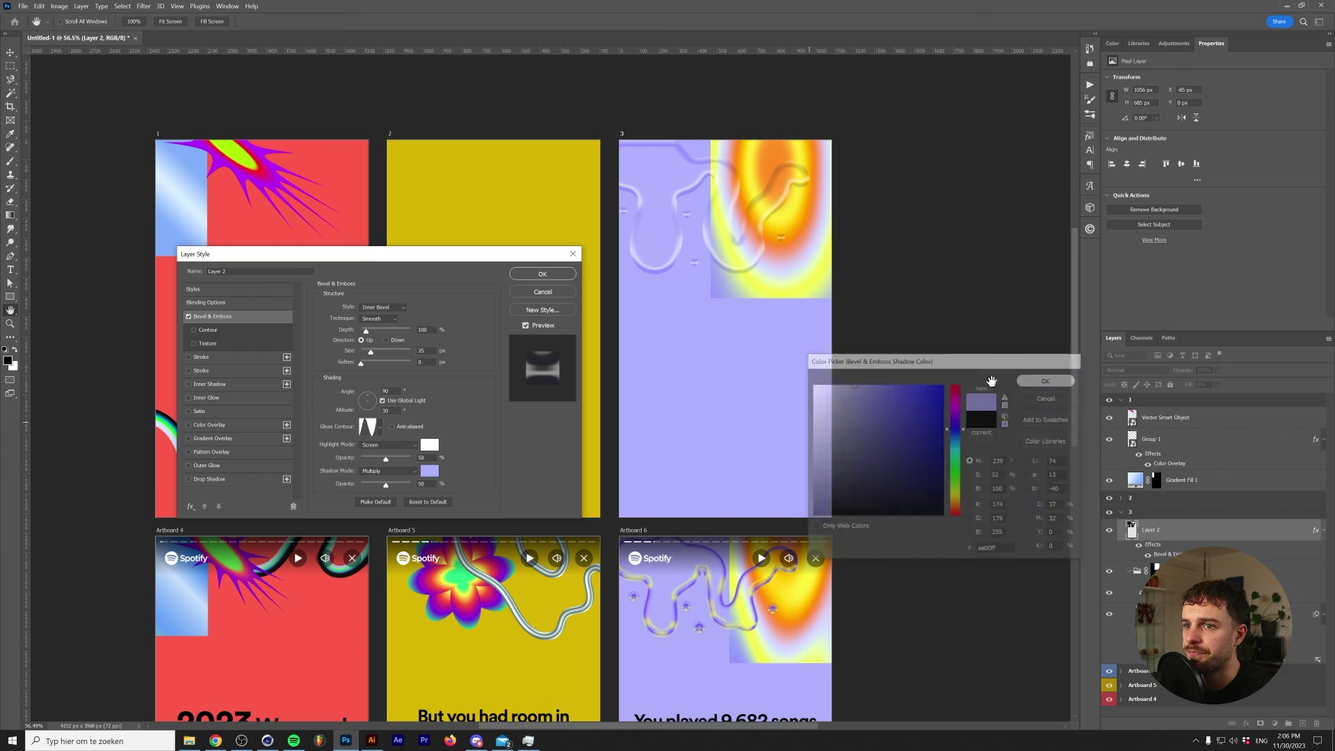
drag(390, 489, 412, 487)
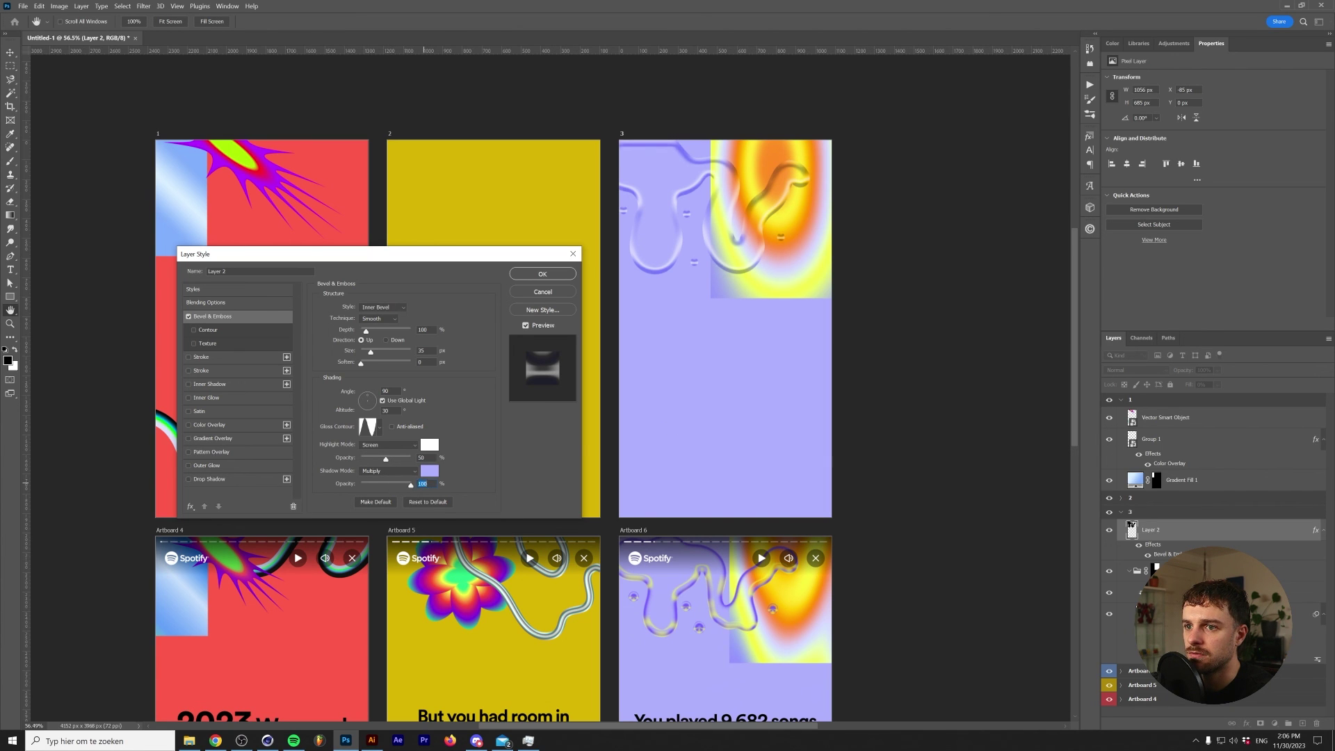
- Set the bevel highlight to yellow f2ff50 sampled from the gradient, in Normal mode at about 79% opacity
click(430, 446)
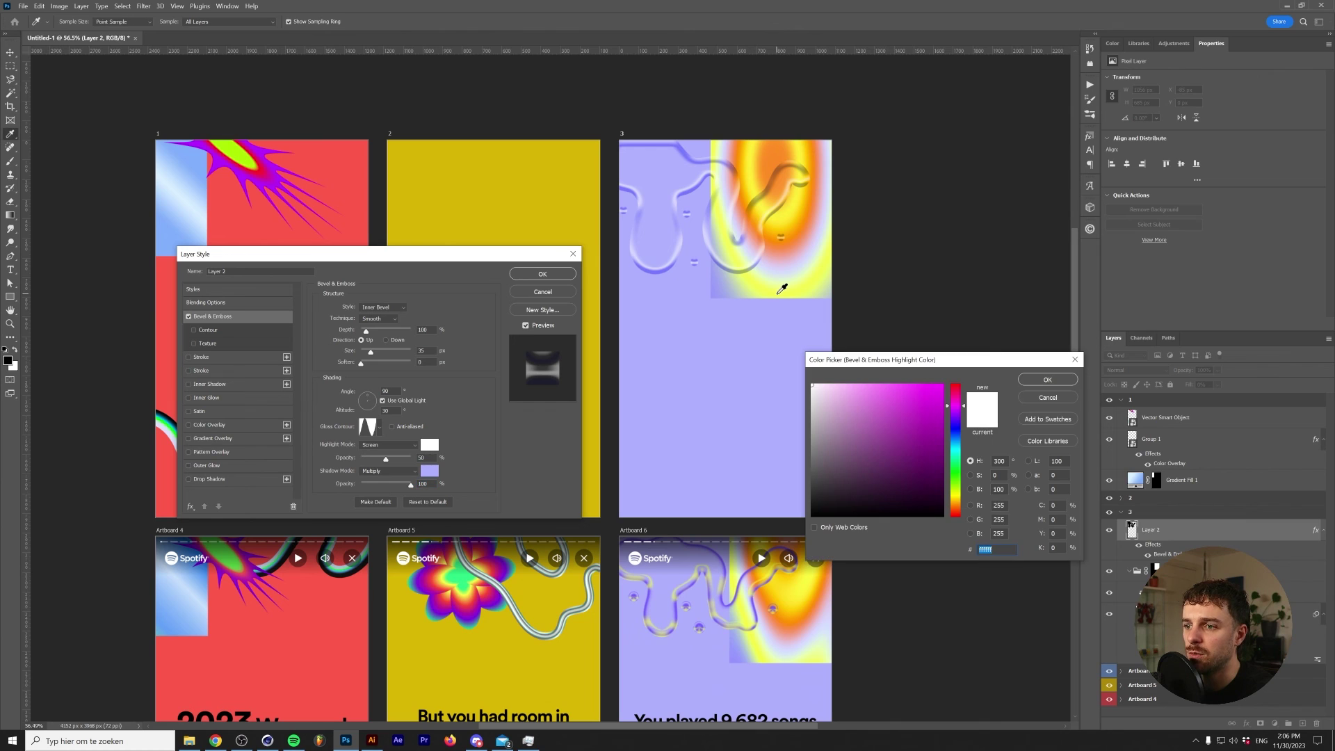
click(777, 293)
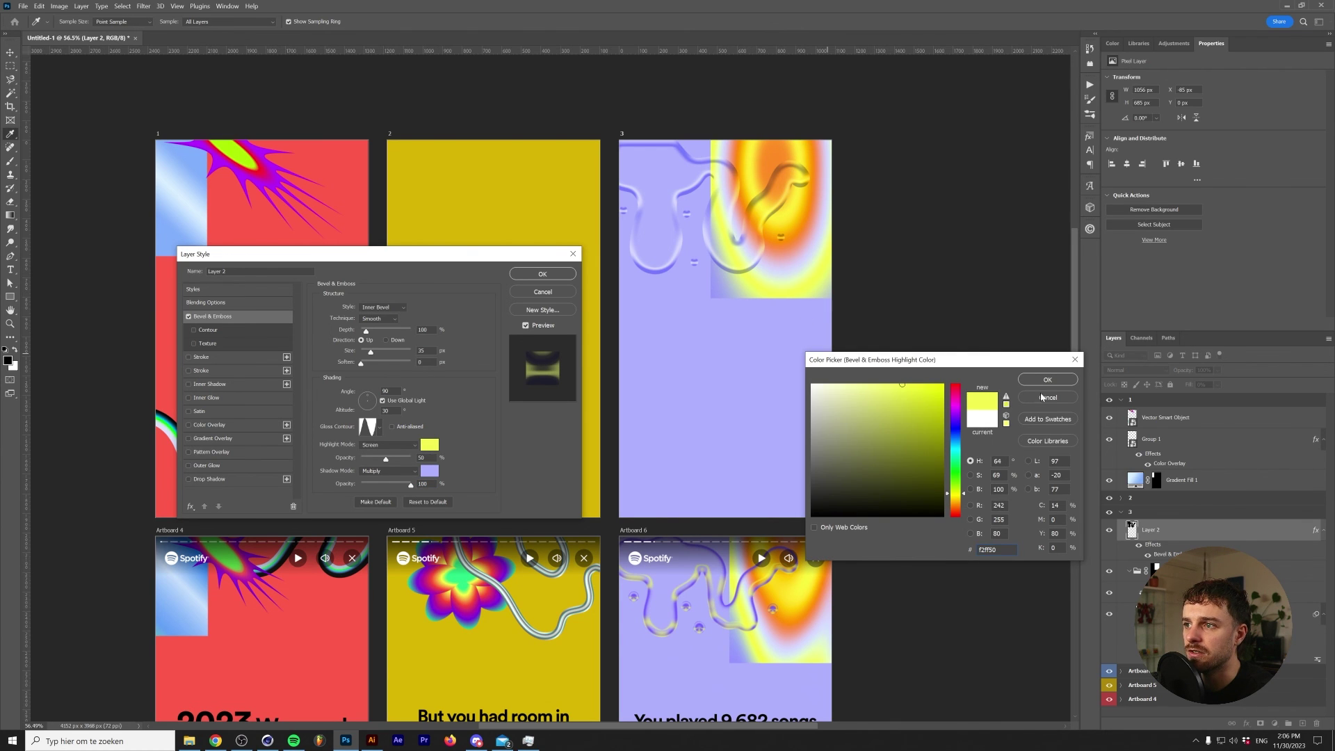
click(1047, 380)
click(386, 444)
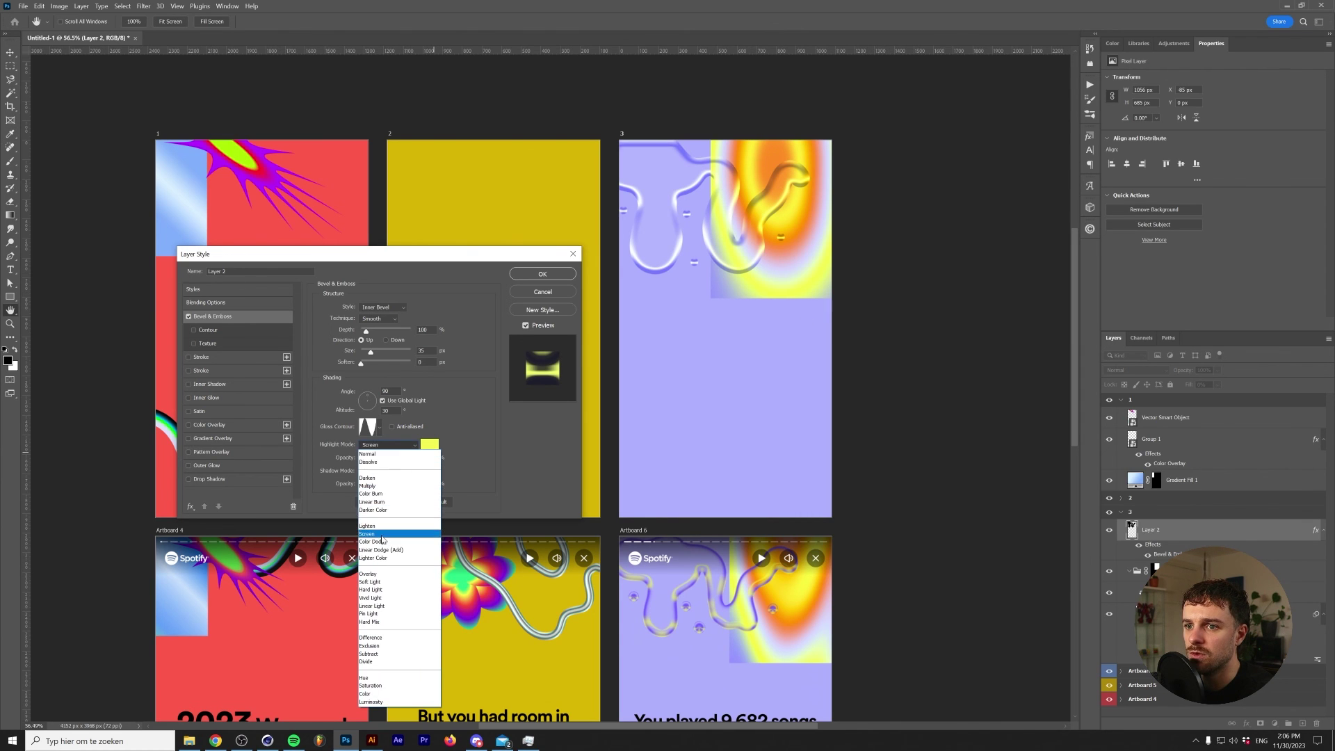
click(403, 455)
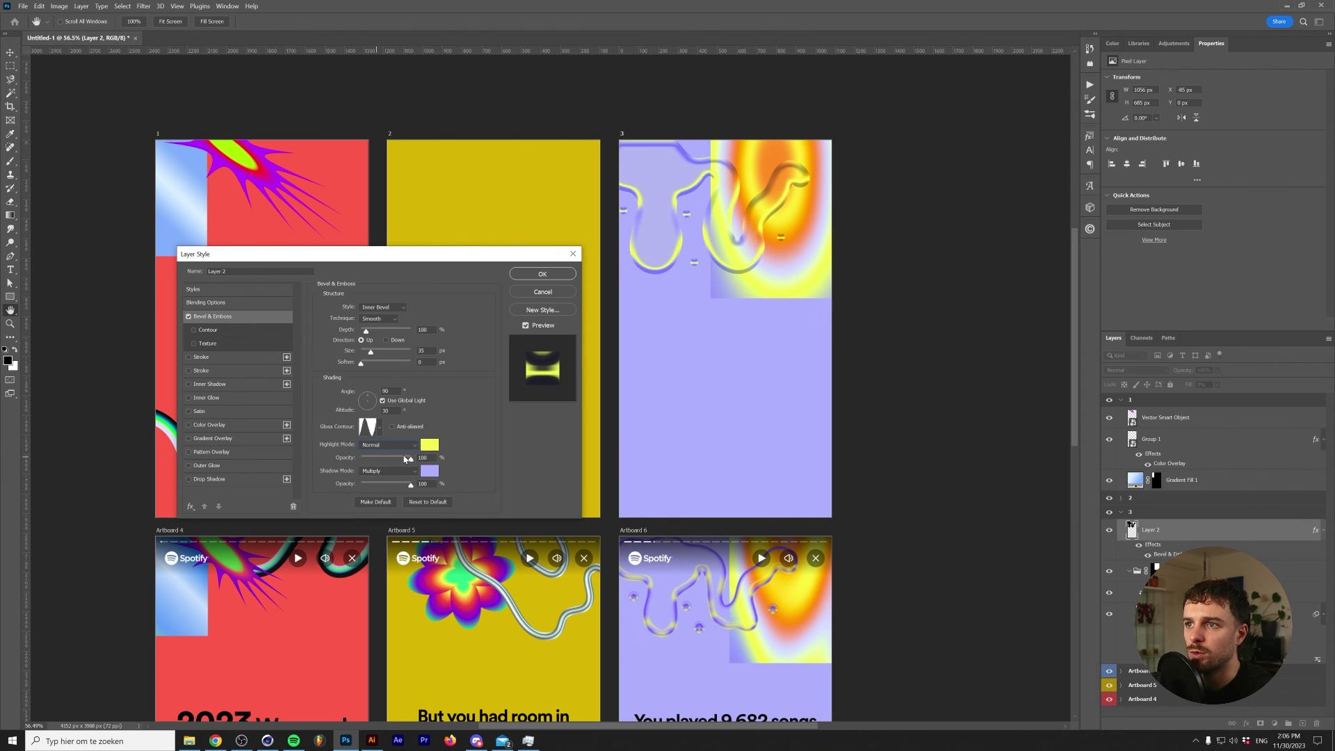
drag(406, 459, 400, 459)
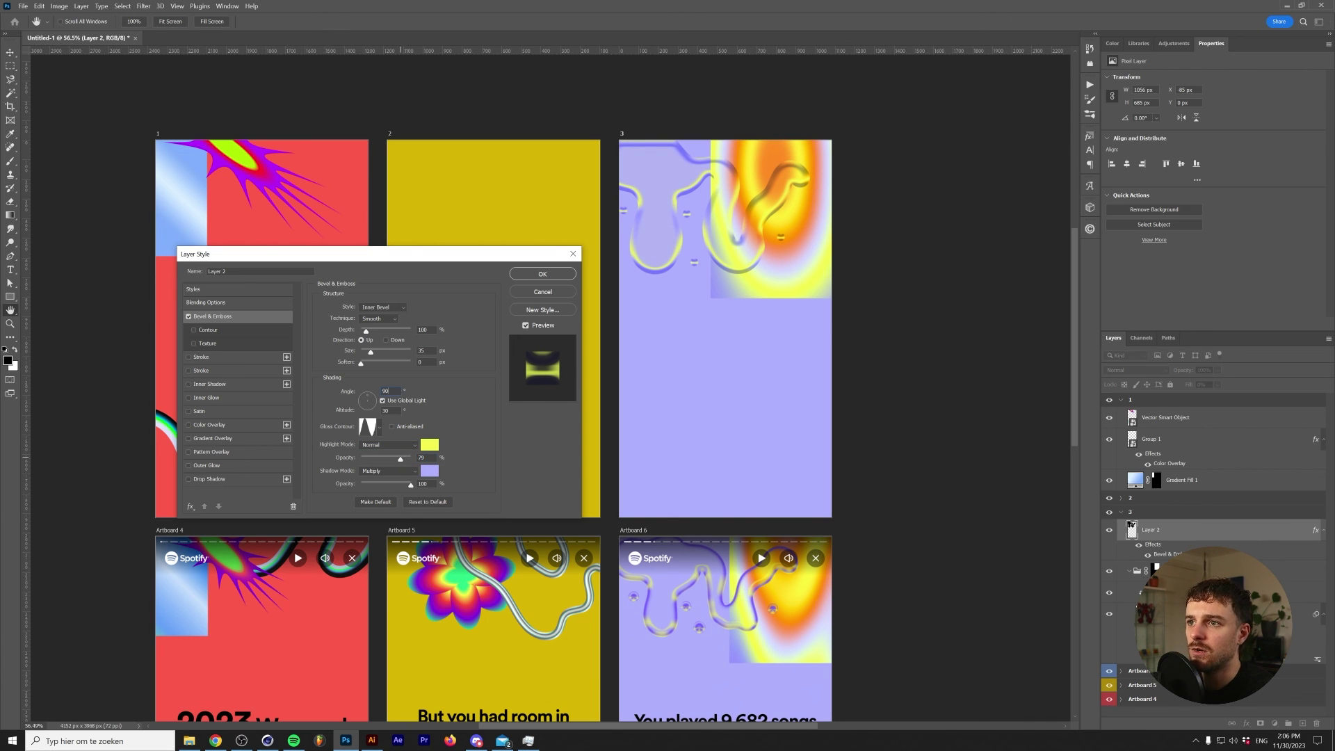
- Try lower light angles for the squiggle's bevel, then set the angle to 100°
click(392, 391)
key(shift+Down)
key(shift+Down)
key(shift+Down)
key(shift+Down)
key(shift+Down)
key(shift+Down)
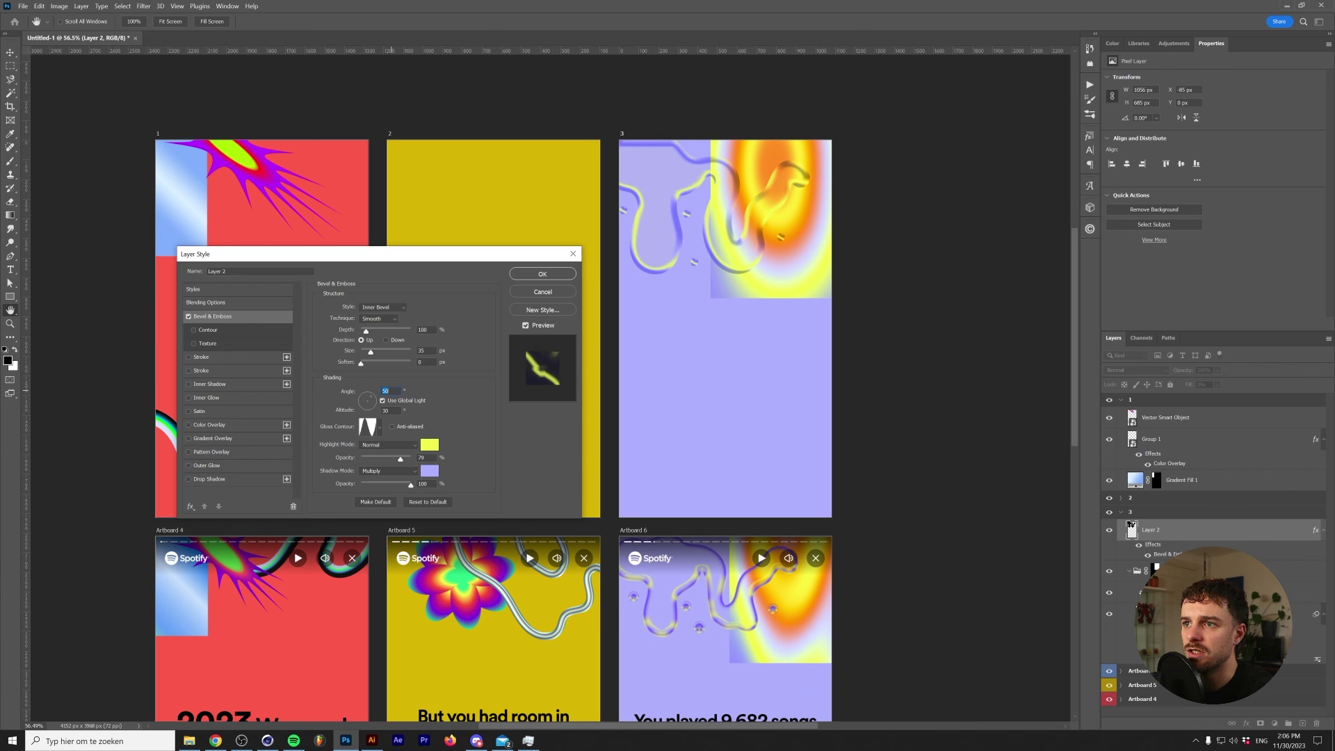
key(shift+Up)
key(shift+Up)
key(shift+Up)
key(shift+Up)
key(shift+Up)
key(shift+Up)
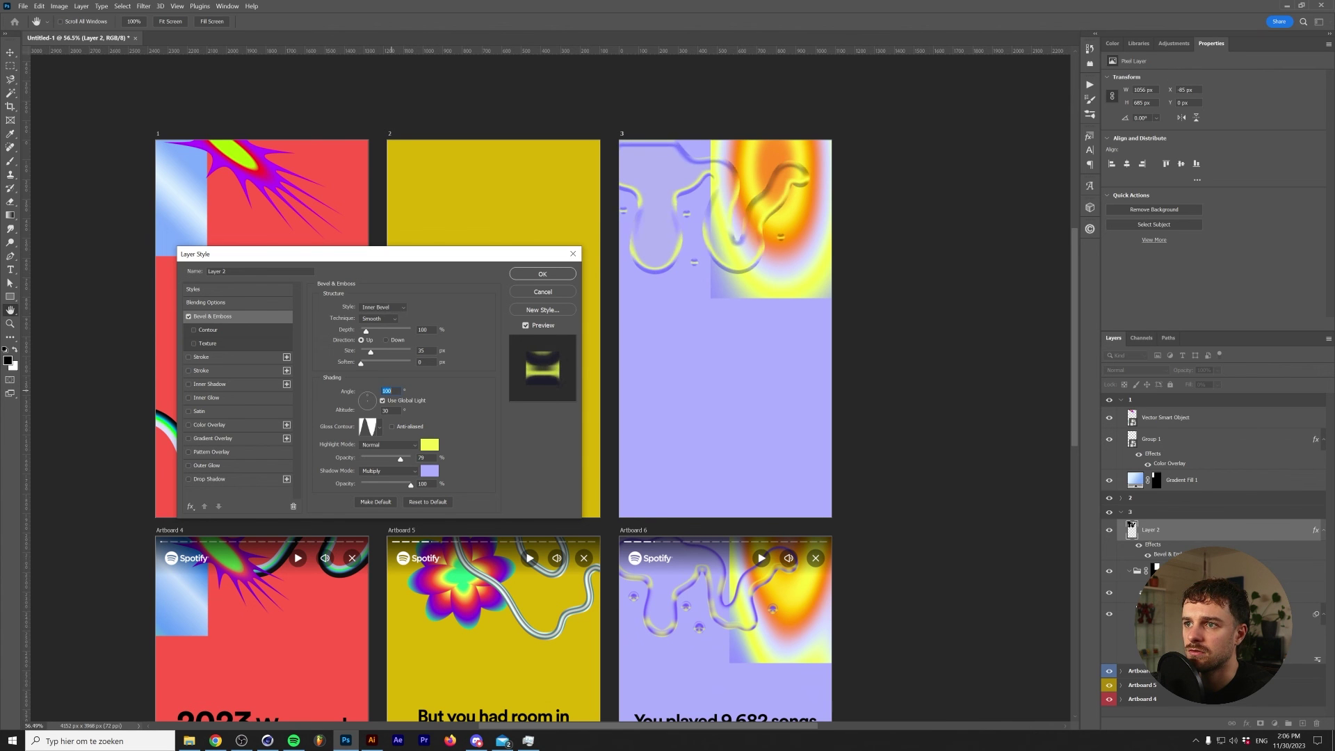